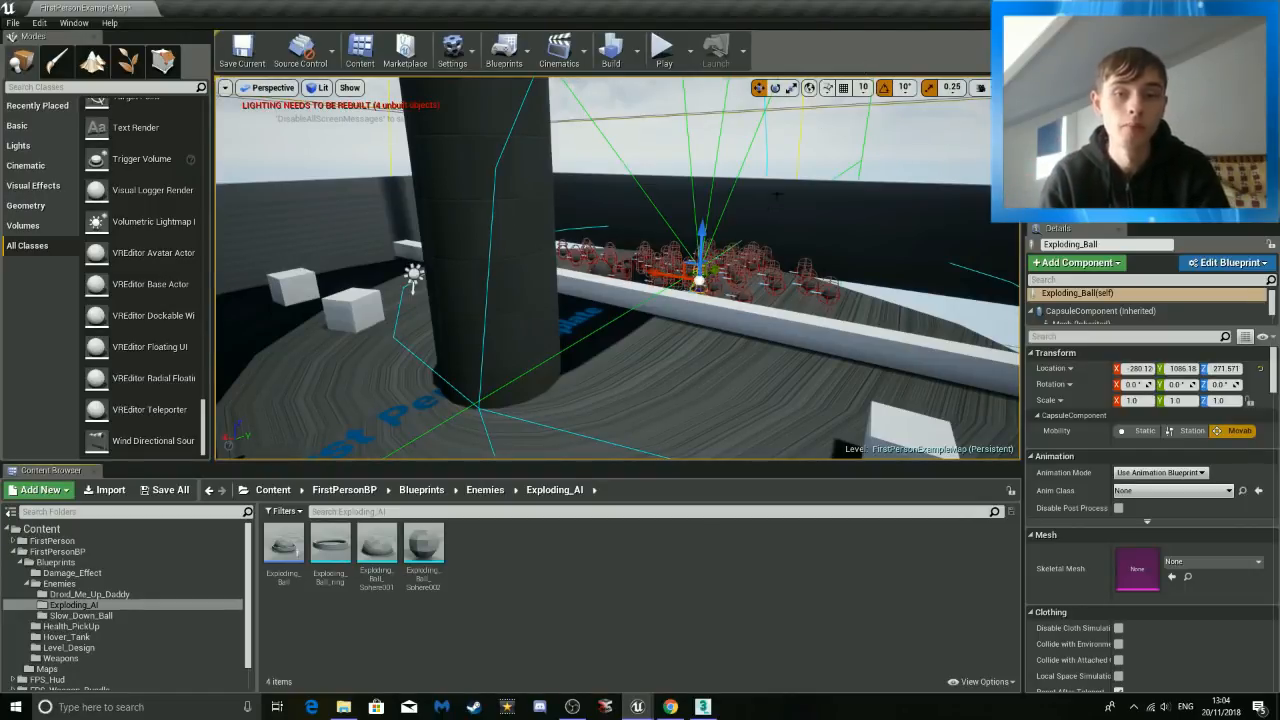
{"action": "right_click_drag", "start_coordinate": [743, 211], "coordinate": [480, 215]}
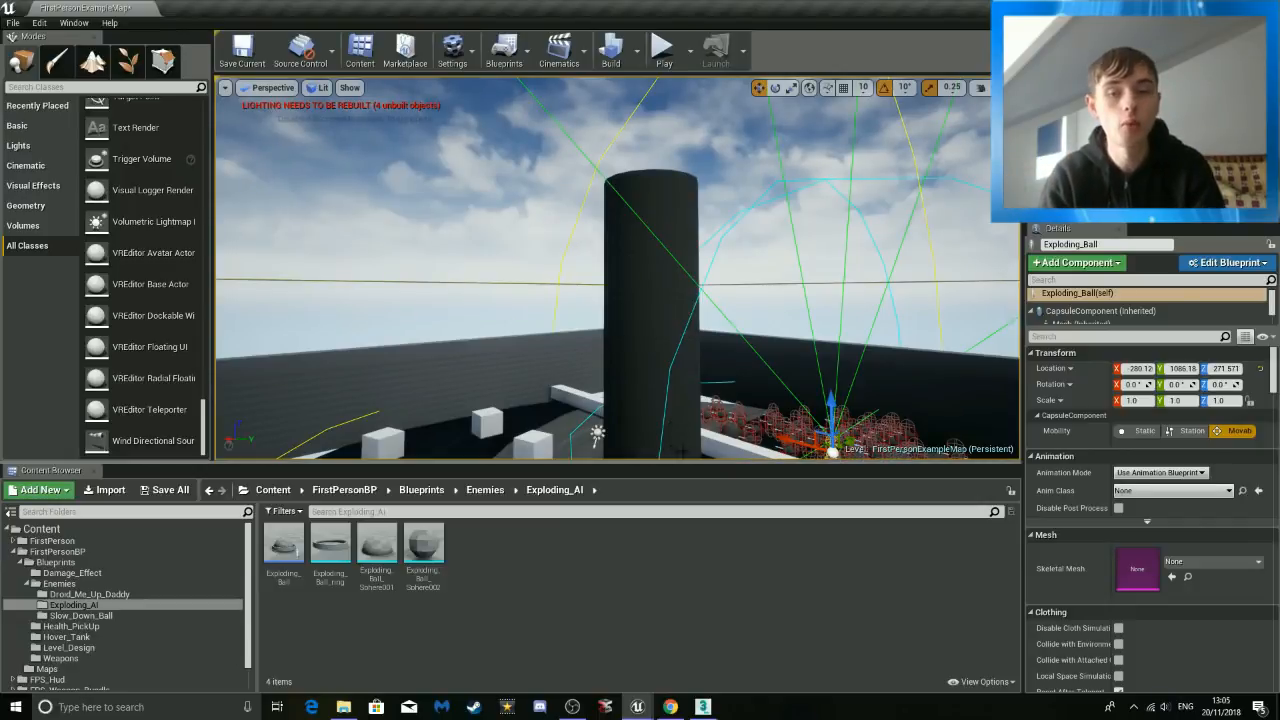
{"action": "right_click_drag", "start_coordinate": [599, 327], "coordinate": [715, 400]}
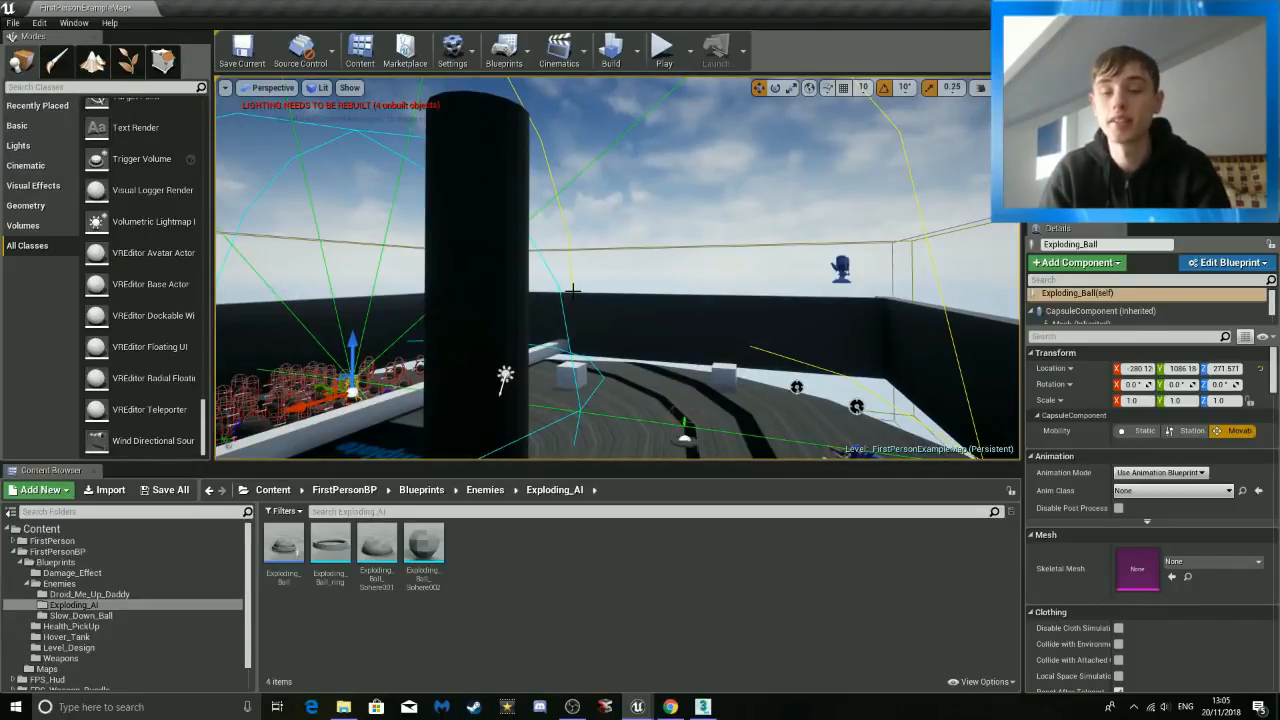
{"action": "right_click_drag", "start_coordinate": [835, 317], "coordinate": [641, 388]}
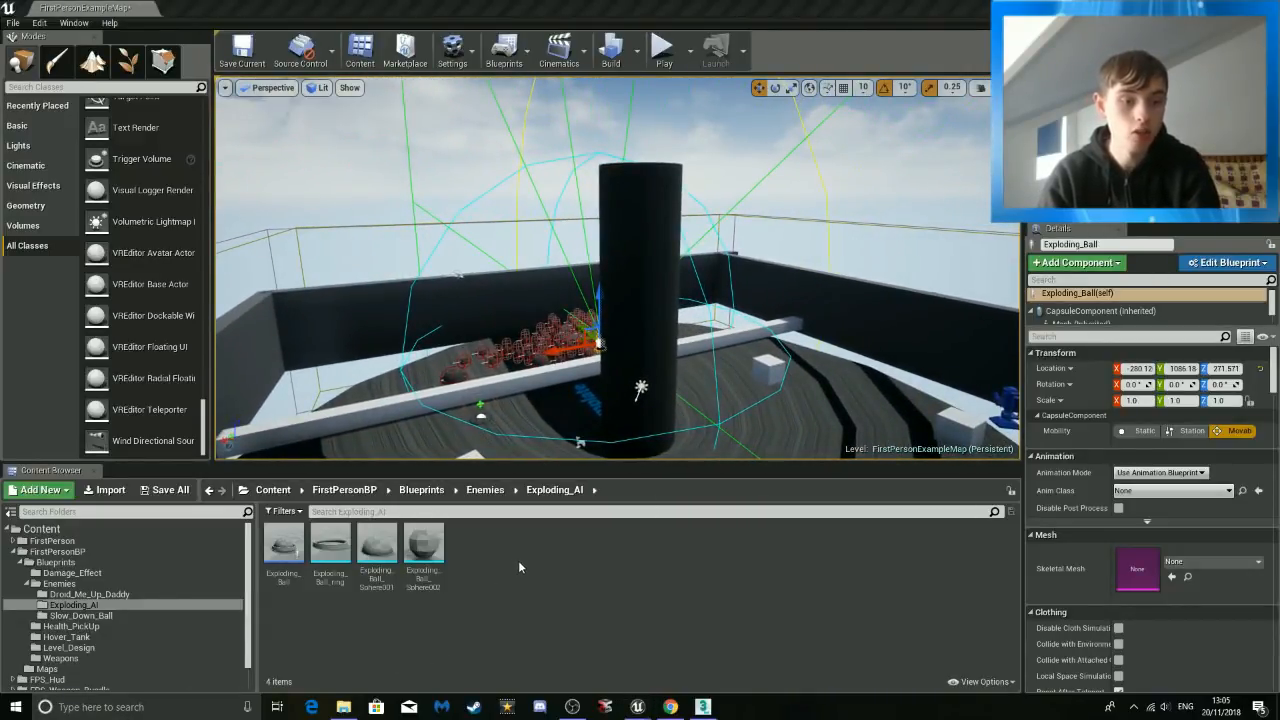
Try to open the Epic Games launcher through a system search.
{"action": "key", "text": "super"}
{"action": "type", "text": "e"}
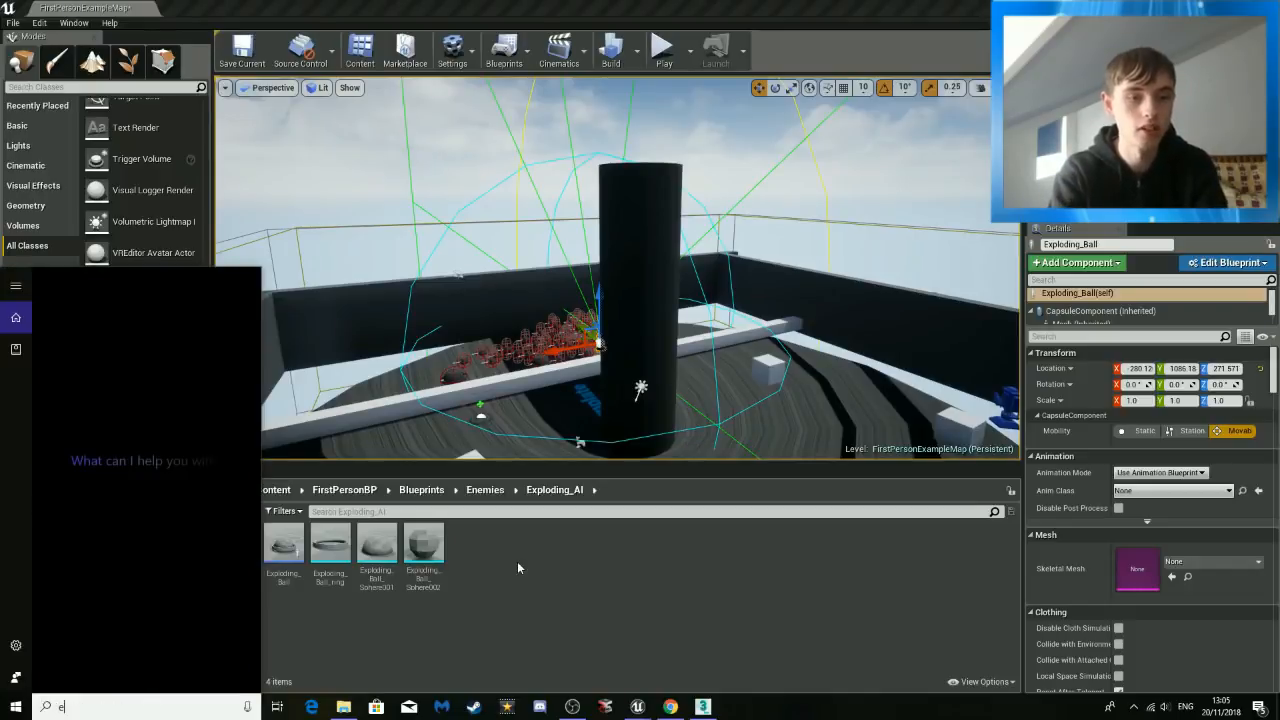
{"action": "type", "text": "pic gh"}
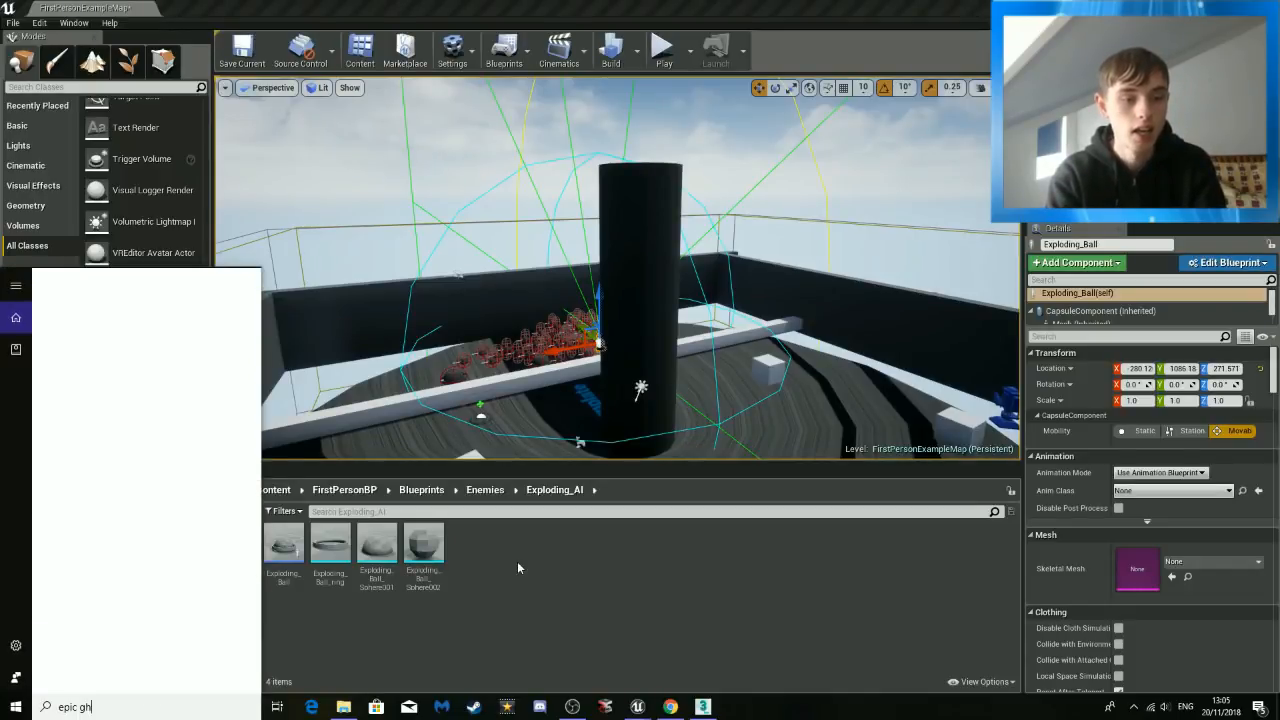
{"action": "type", "text": "ae"}
{"action": "key", "text": "BackSpace"}
{"action": "key", "text": "BackSpace"}
{"action": "key", "text": "BackSpace"}
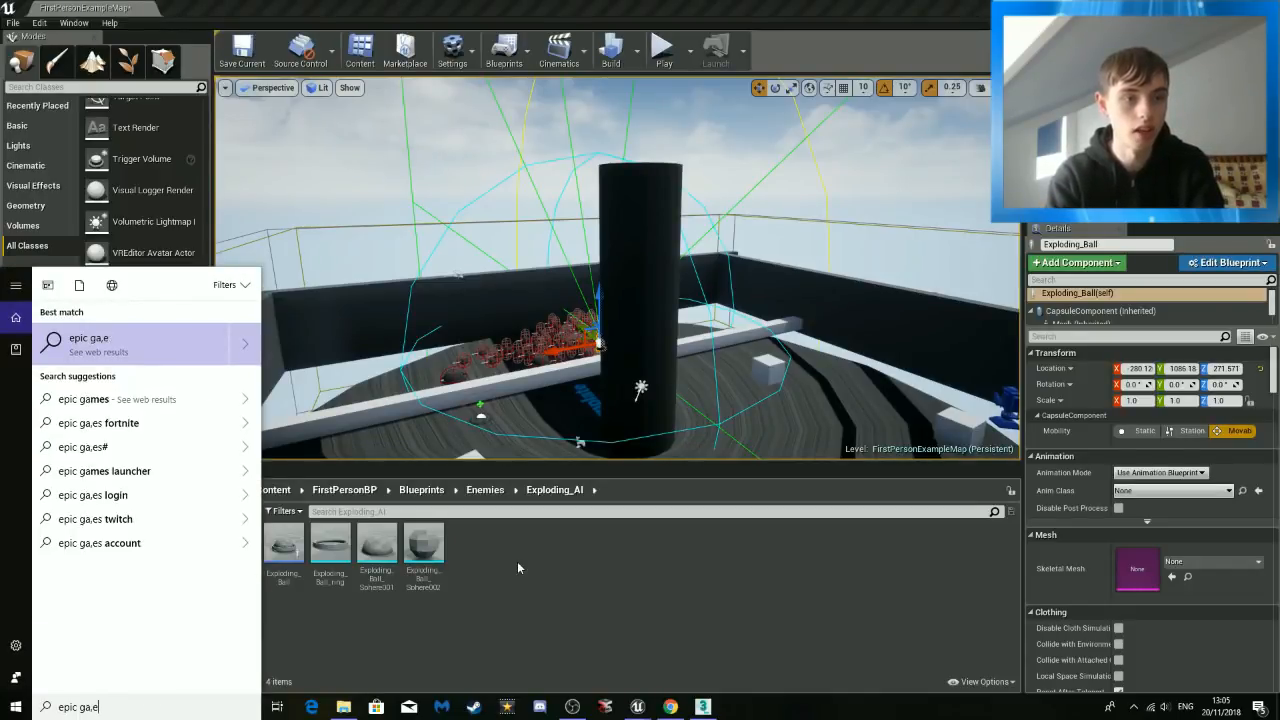
{"action": "type", "text": "a"}
{"action": "key", "text": "Return"}
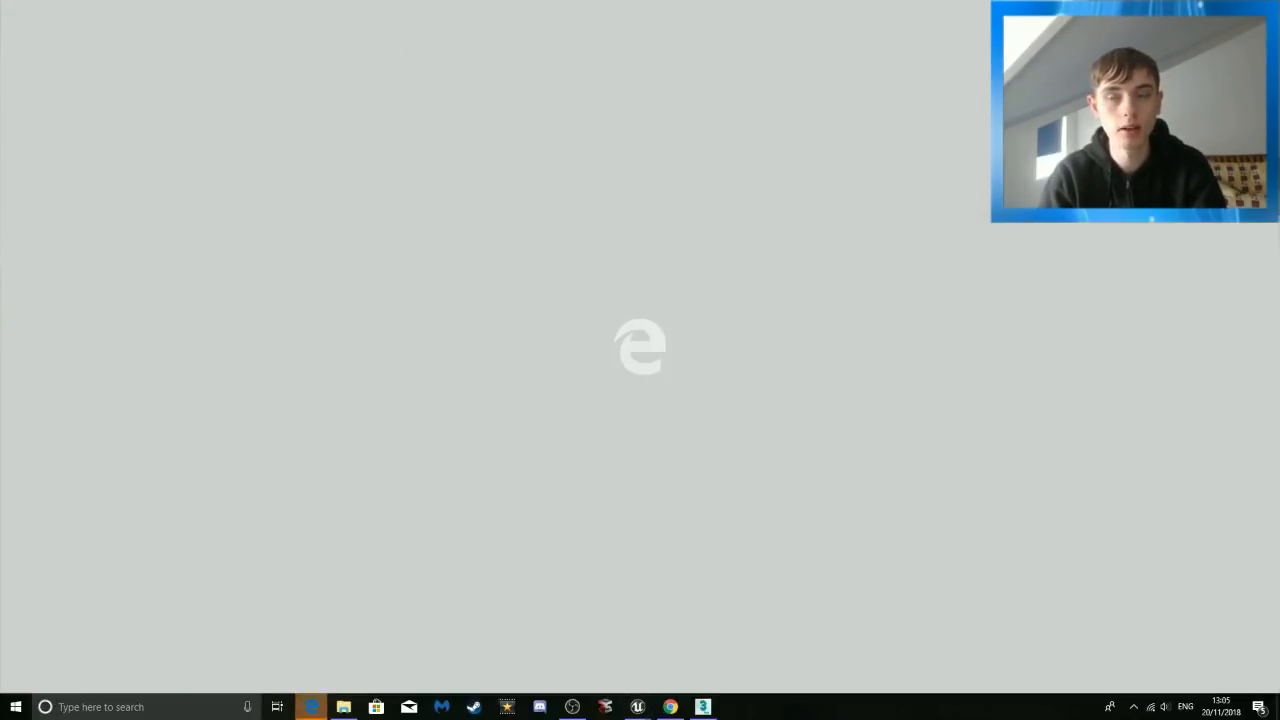
{"action": "left_click", "coordinate": [1265, 10]}
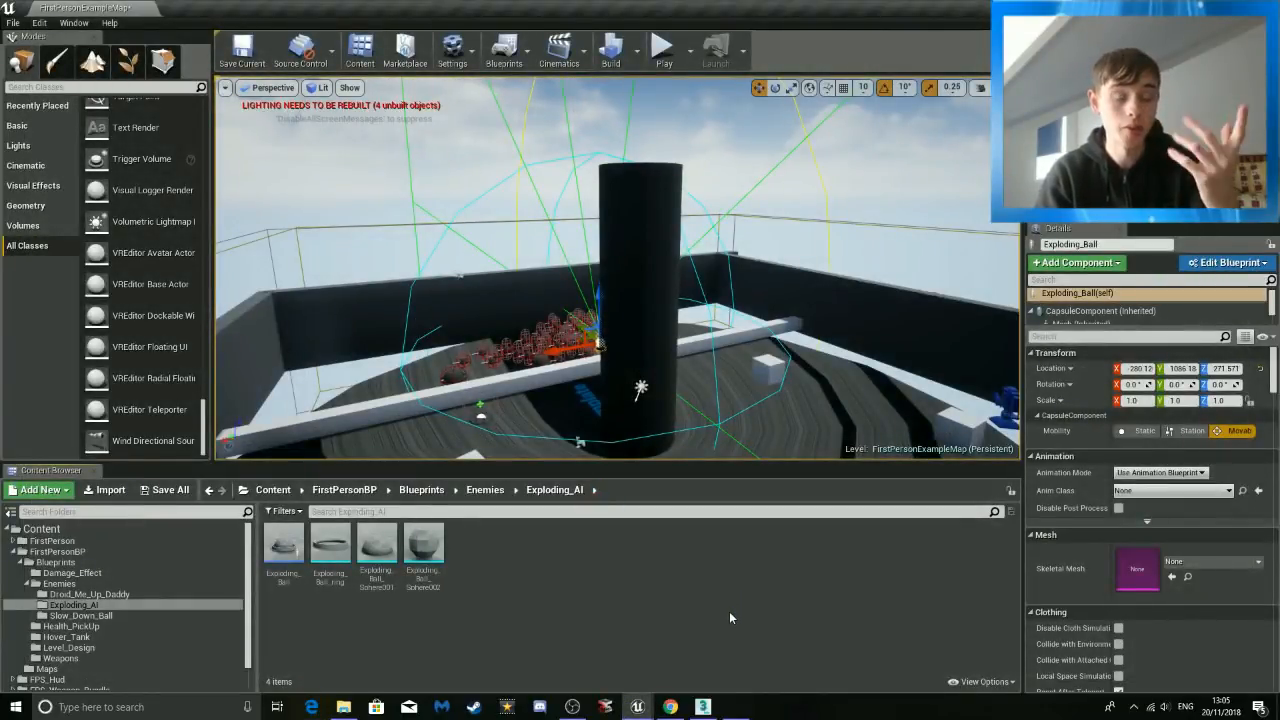
Switch to the Epic Games Launcher to view its Unreal Engine community page and return to the level editor.
{"action": "left_click", "coordinate": [735, 706]}
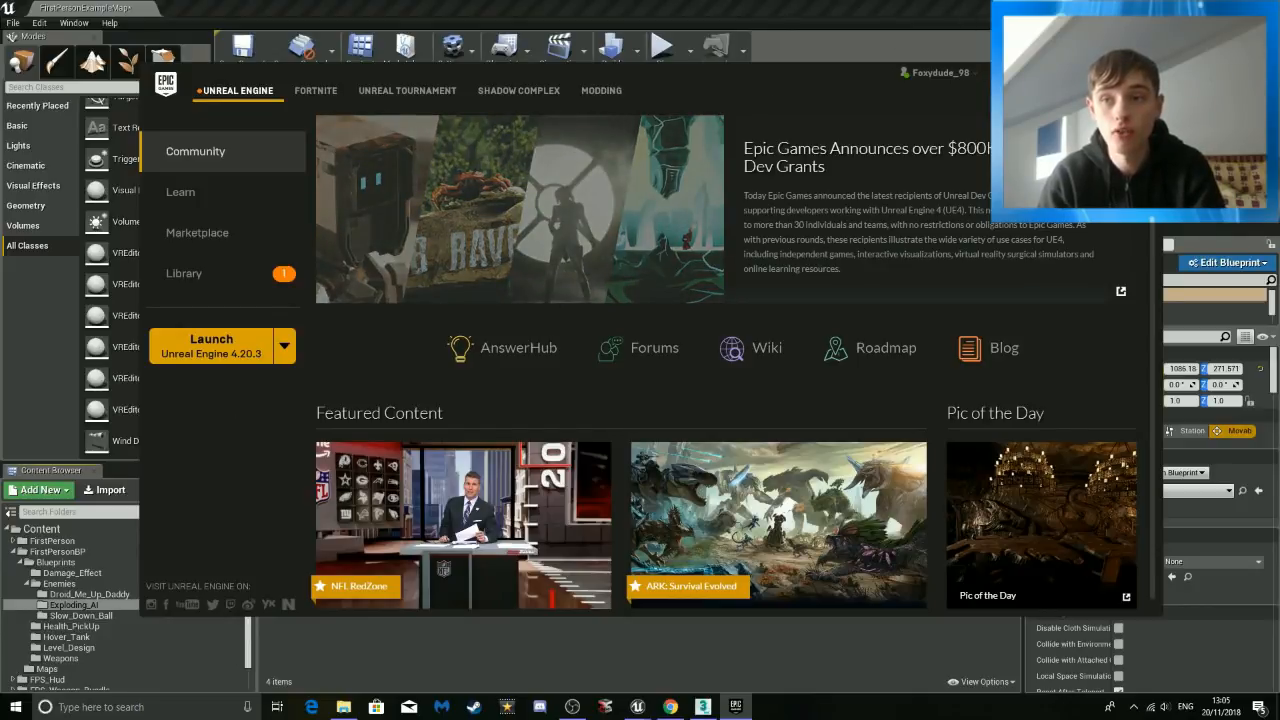
{"action": "left_click", "coordinate": [1149, 73]}
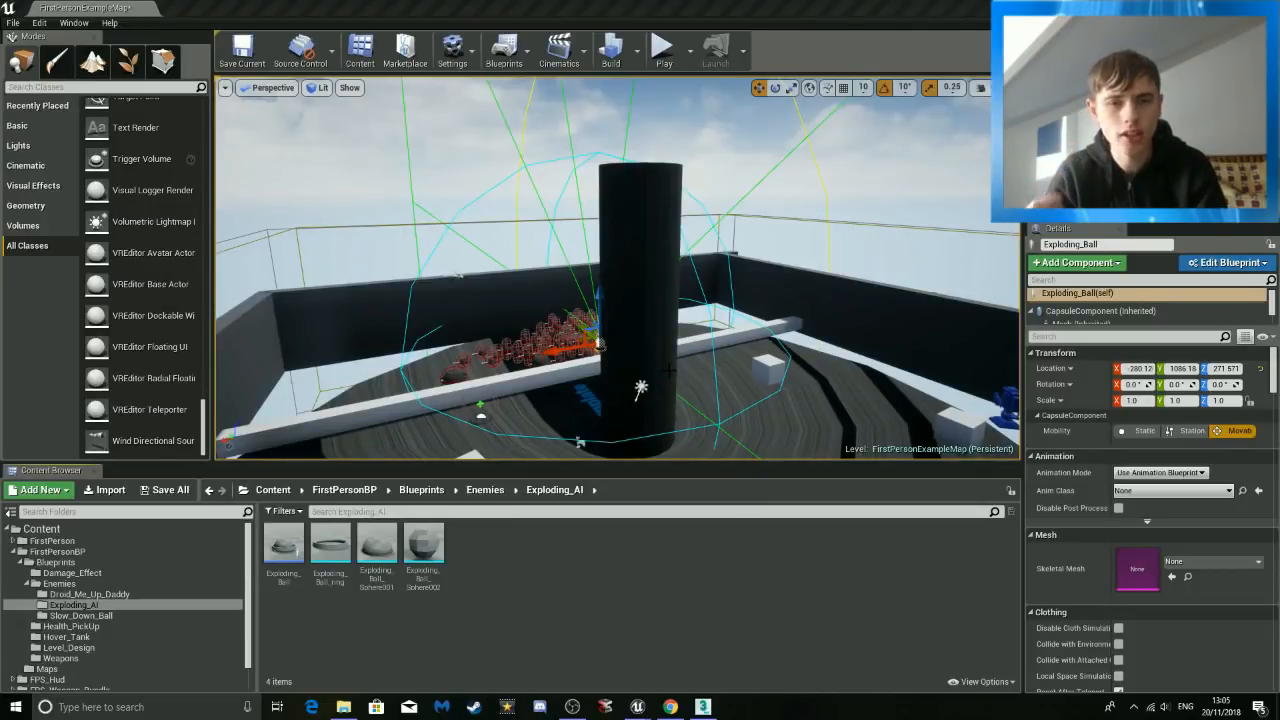
{"action": "right_click_drag", "start_coordinate": [637, 246], "coordinate": [637, 246]}
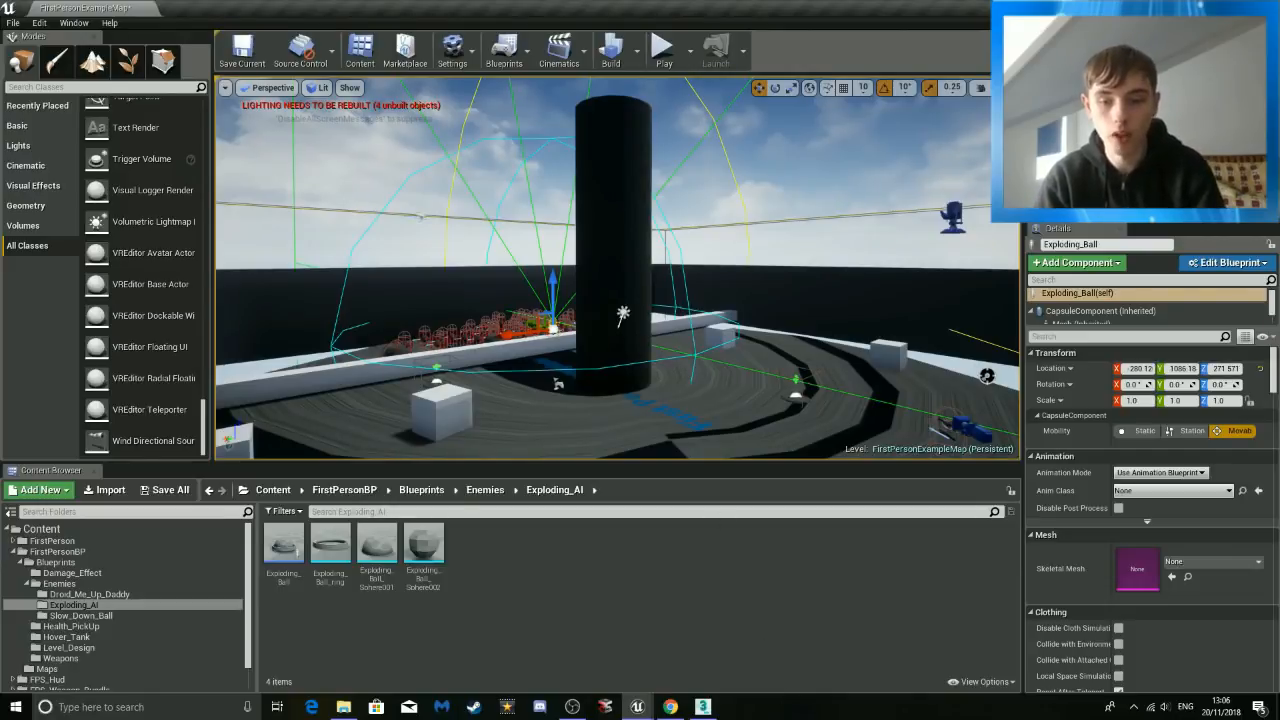
Switch to 3ds Max and examine the Explode_ball model's dome, ring and inner sphere from several angles.
{"action": "left_click", "coordinate": [703, 706]}
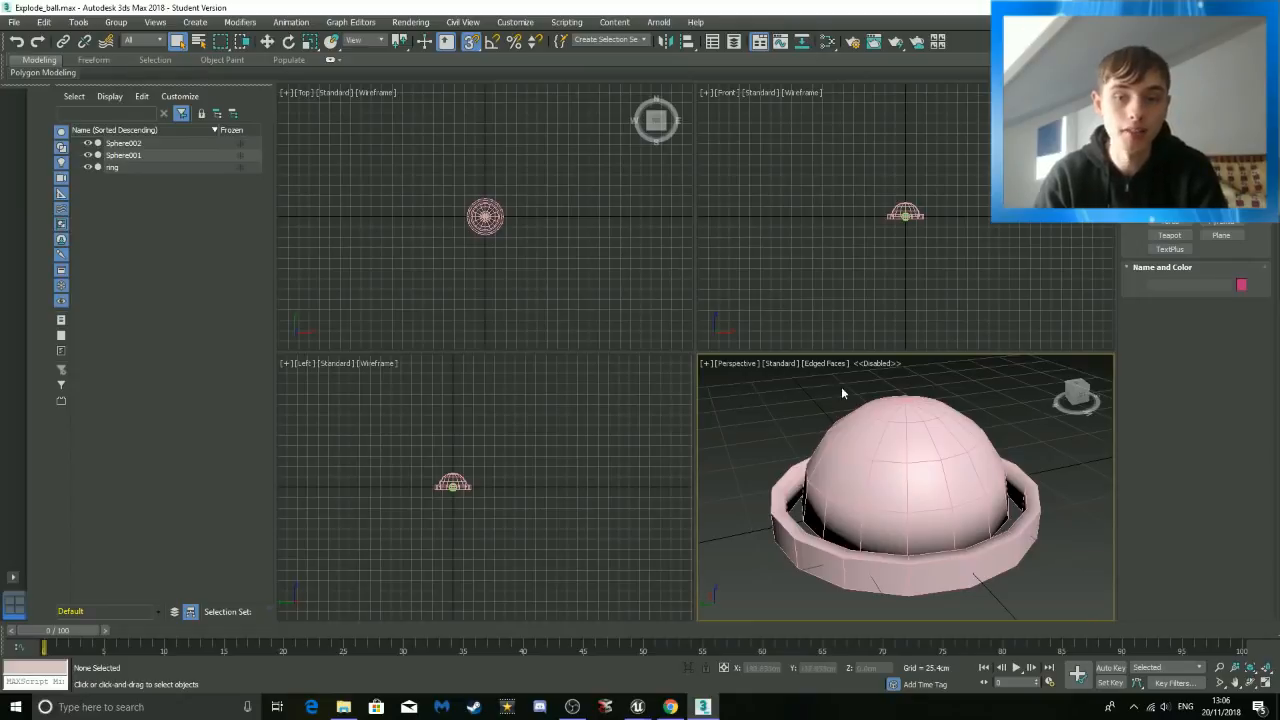
{"action": "mouse_move", "coordinate": [1078, 395]}
{"action": "left_mouse_down"}
{"action": "mouse_move", "coordinate": [1078, 354]}
{"action": "mouse_move", "coordinate": [1105, 345]}
{"action": "mouse_move", "coordinate": [1074, 392]}
{"action": "mouse_move", "coordinate": [1050, 402]}
{"action": "mouse_move", "coordinate": [1024, 374]}
{"action": "mouse_move", "coordinate": [1073, 395]}
{"action": "left_mouse_up"}
{"action": "right_click", "coordinate": [1074, 395]}
{"action": "left_click", "coordinate": [1009, 400]}
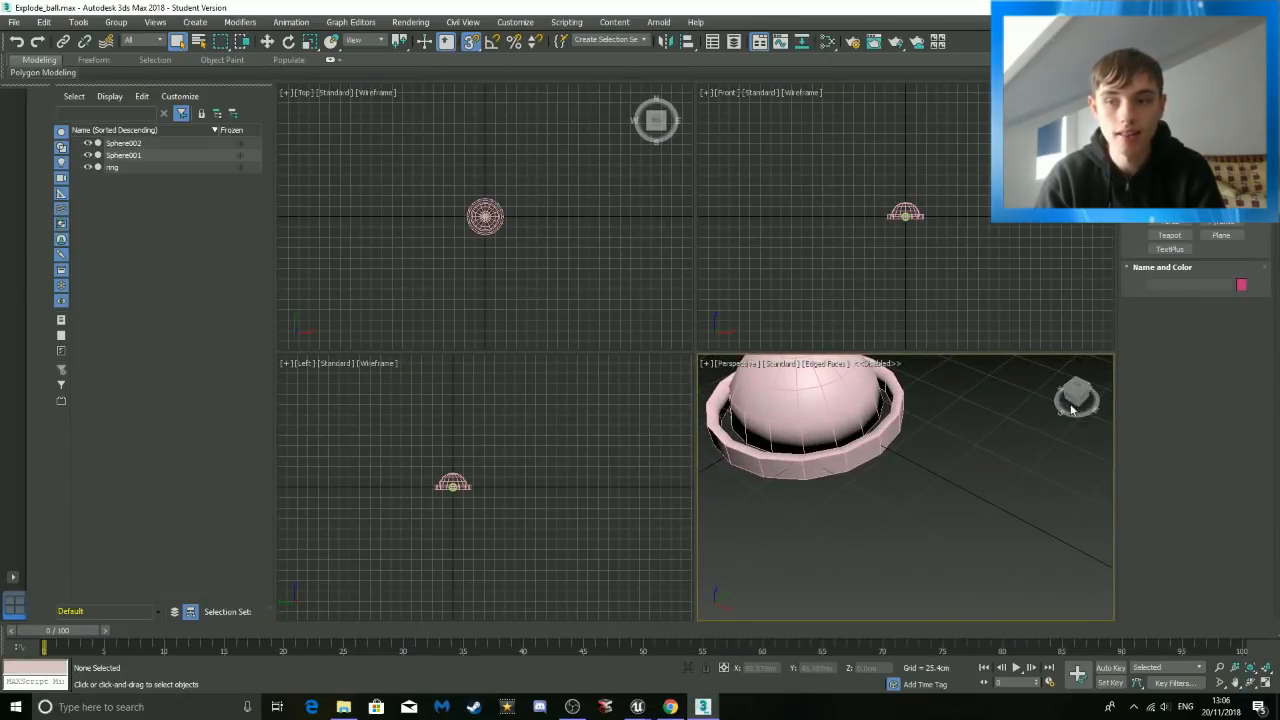
{"action": "left_click_drag", "start_coordinate": [1083, 396], "coordinate": [1084, 427]}
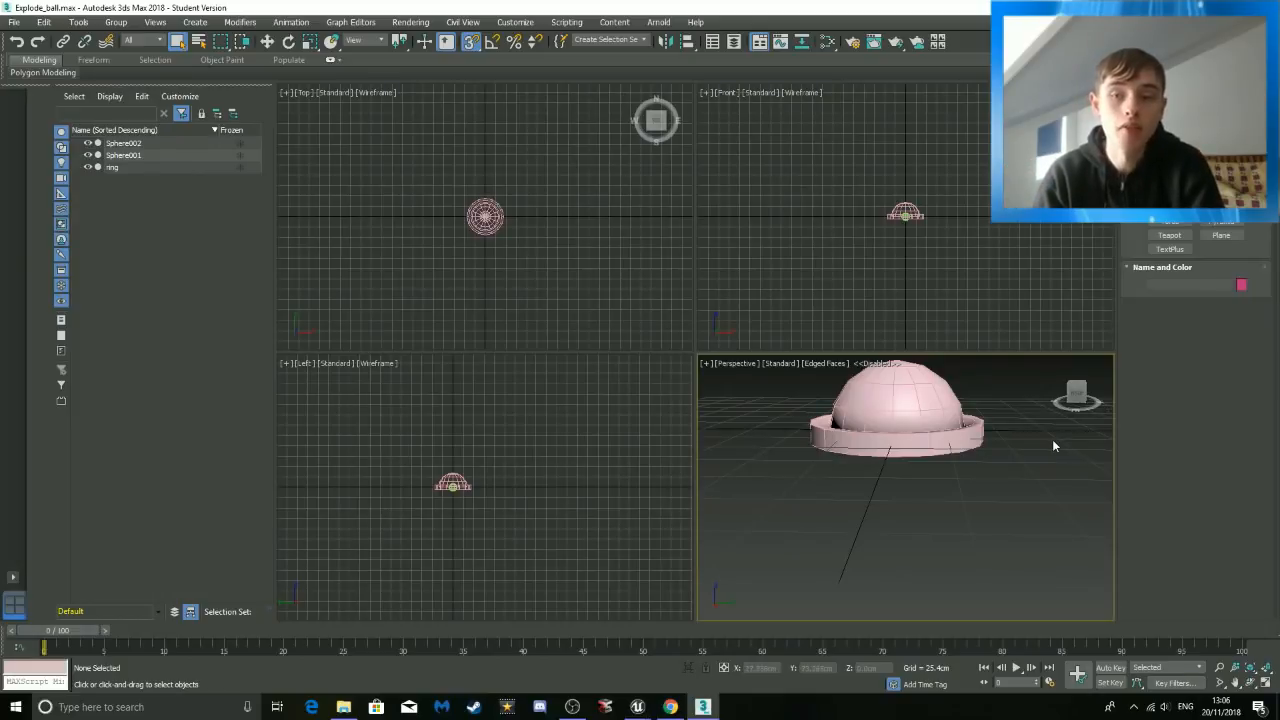
{"action": "left_click_drag", "start_coordinate": [1071, 401], "coordinate": [1074, 383]}
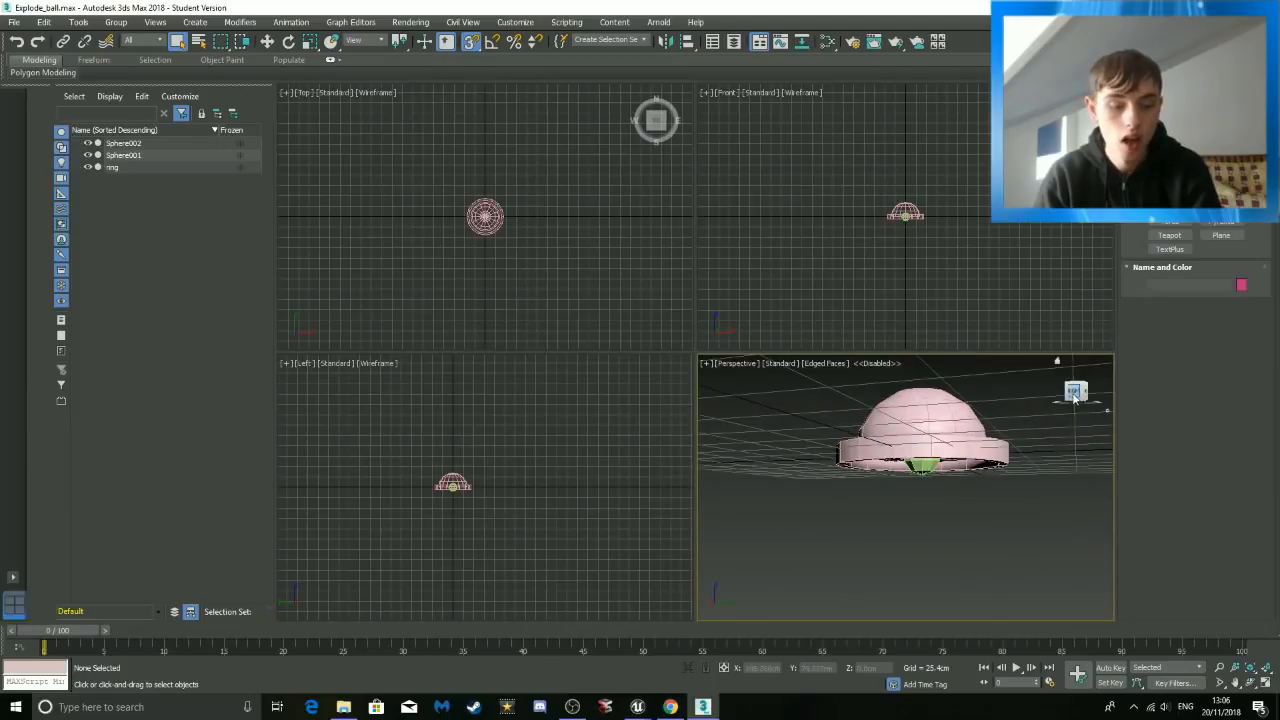
{"action": "right_click", "coordinate": [995, 438]}
{"action": "left_click", "coordinate": [1000, 444]}
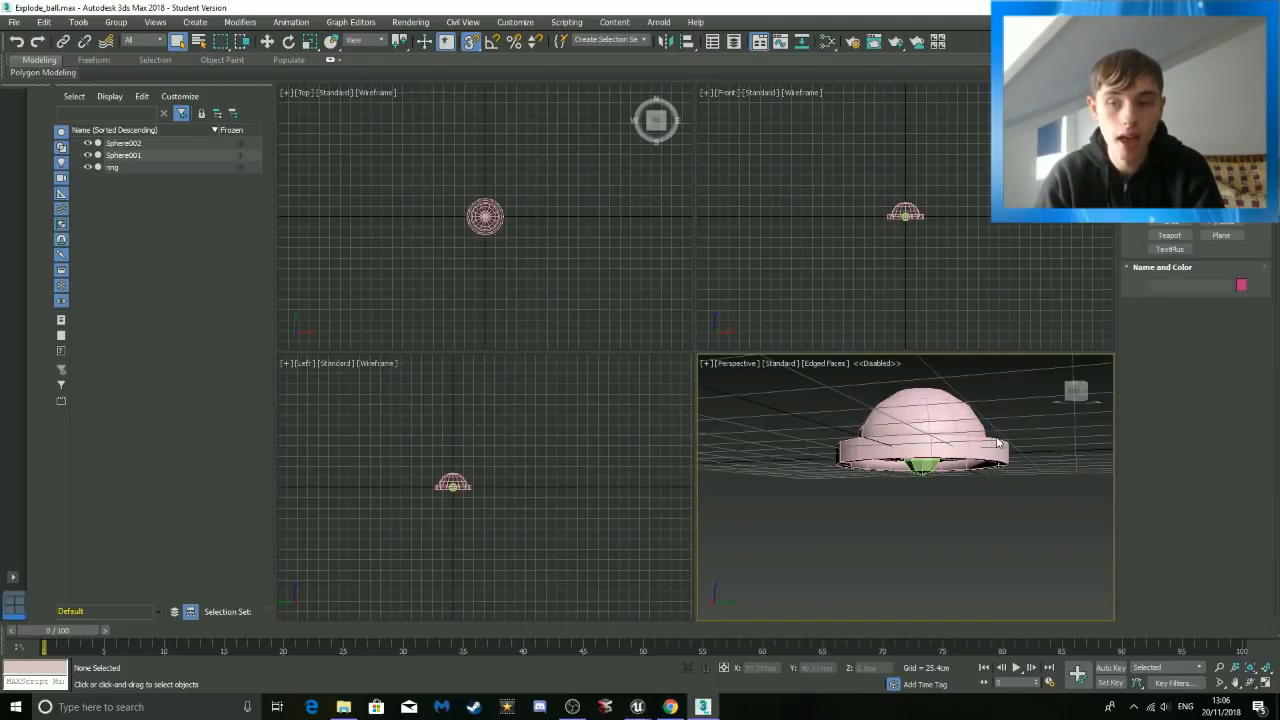
{"action": "scroll", "coordinate": [1000, 436], "scroll_direction": "up", "scroll_amount": 4}
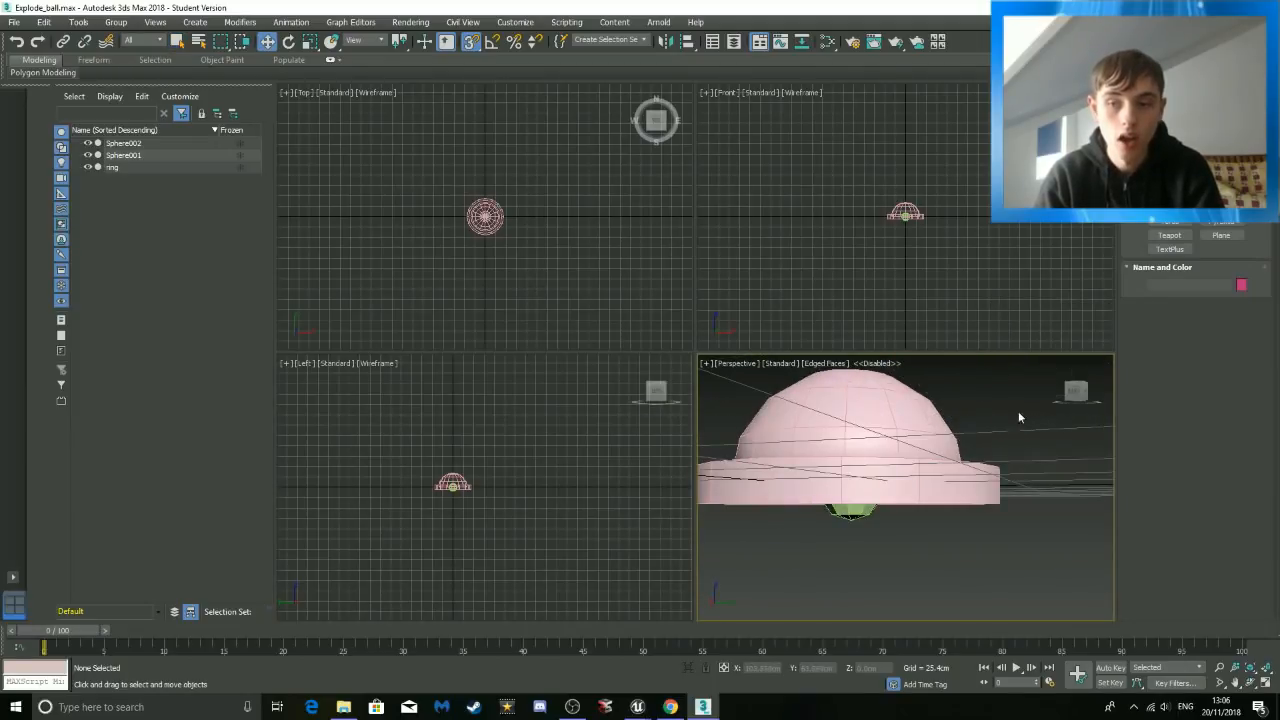
{"action": "mouse_move", "coordinate": [1074, 391]}
{"action": "left_mouse_down"}
{"action": "mouse_move", "coordinate": [1045, 408]}
{"action": "mouse_move", "coordinate": [1078, 405]}
{"action": "mouse_move", "coordinate": [1086, 424]}
{"action": "mouse_move", "coordinate": [1092, 394]}
{"action": "mouse_move", "coordinate": [1086, 407]}
{"action": "left_mouse_up"}
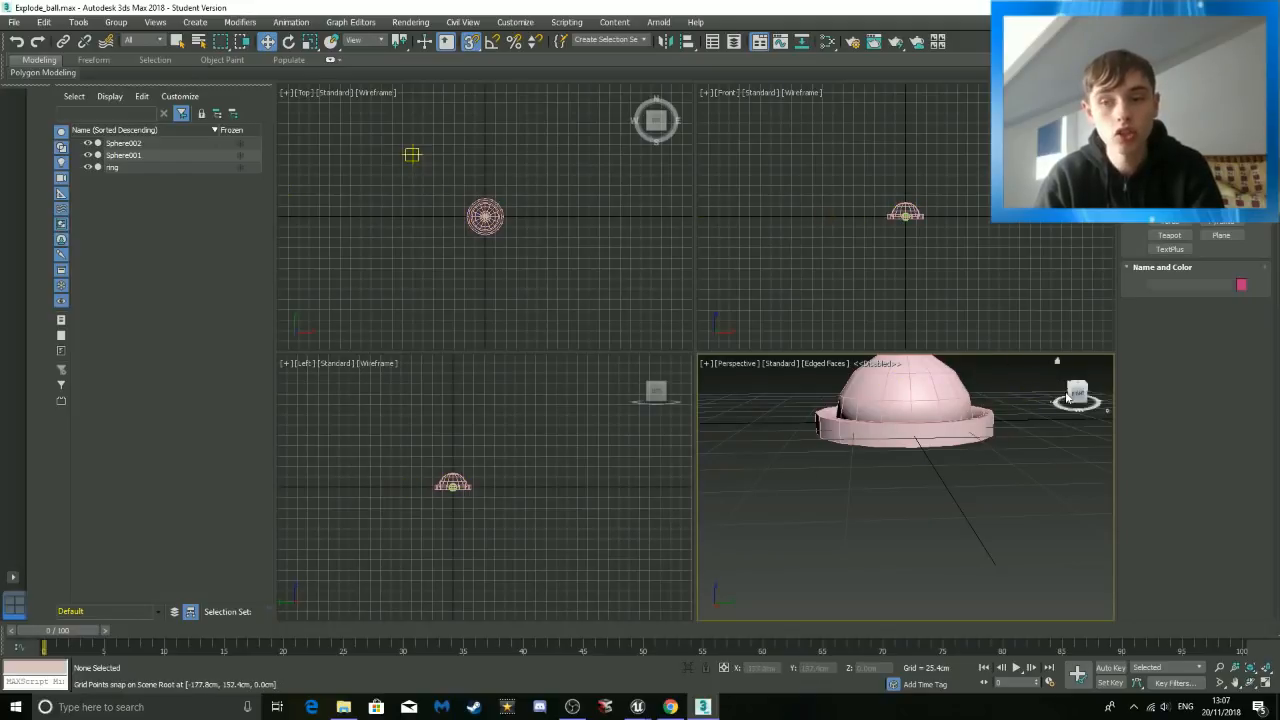
{"action": "left_click_drag", "start_coordinate": [1078, 398], "coordinate": [1040, 424]}
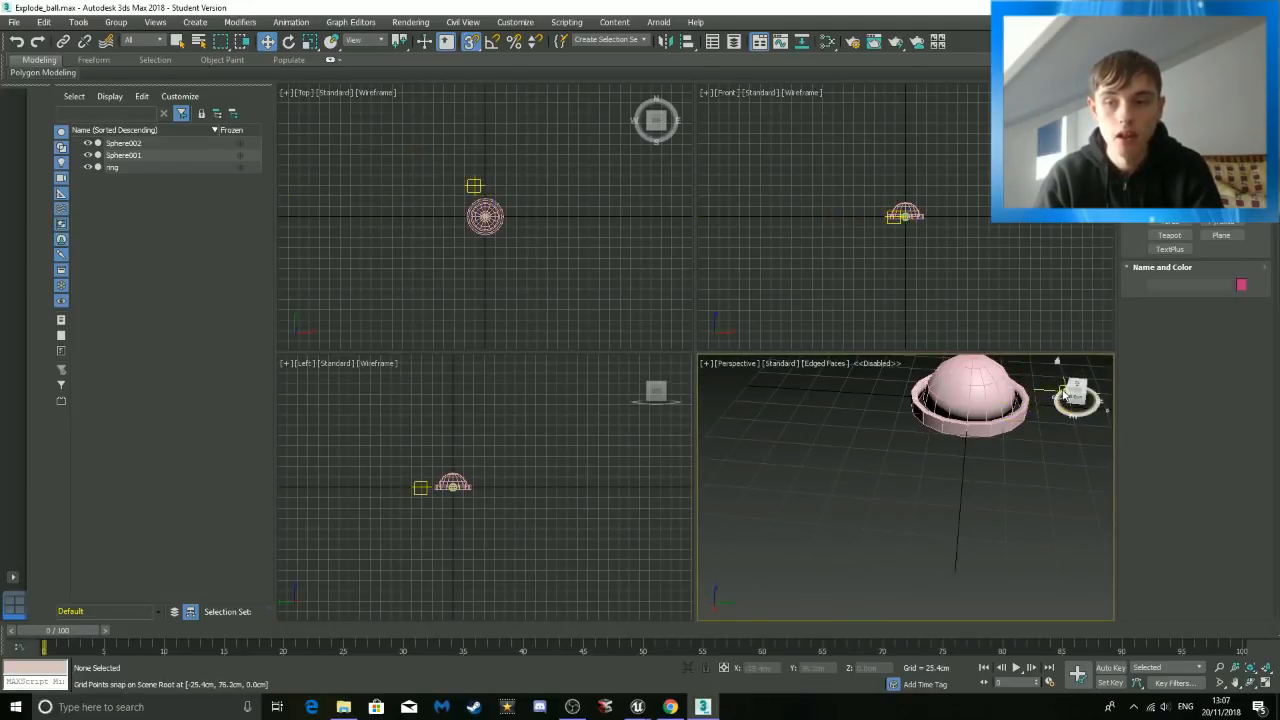
{"action": "middle_click_drag", "start_coordinate": [1055, 385], "coordinate": [982, 455]}
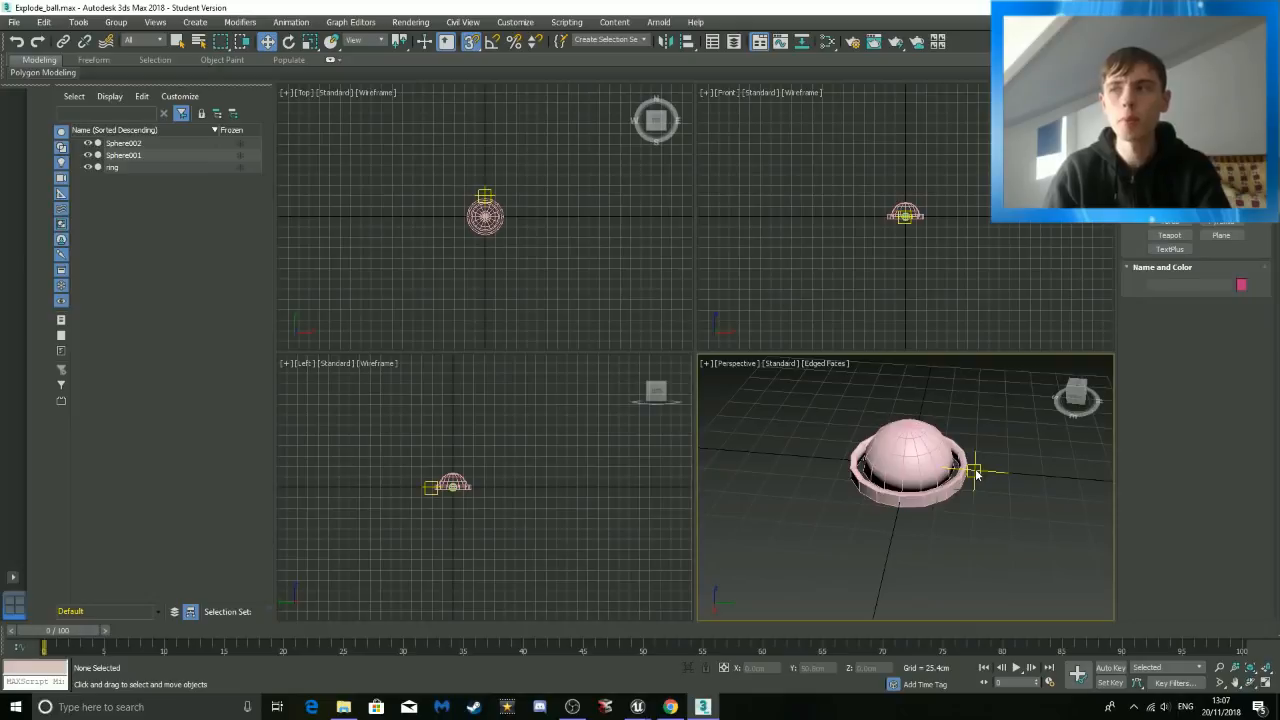
{"action": "left_click", "coordinate": [908, 452]}
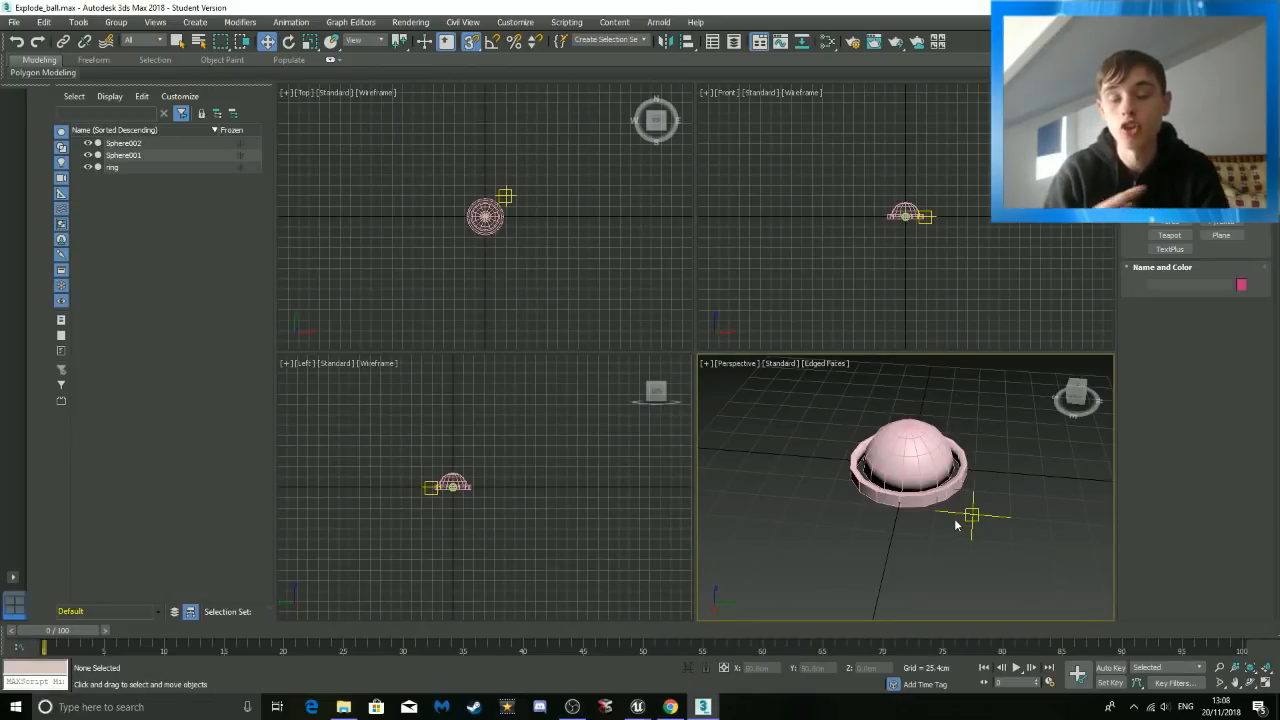
Switch to the Exploding_Ball blueprint in Unreal Editor and apply the pending changes to the original AI_Colour material.
{"action": "left_click", "coordinate": [637, 707]}
{"action": "left_click", "coordinate": [710, 645]}
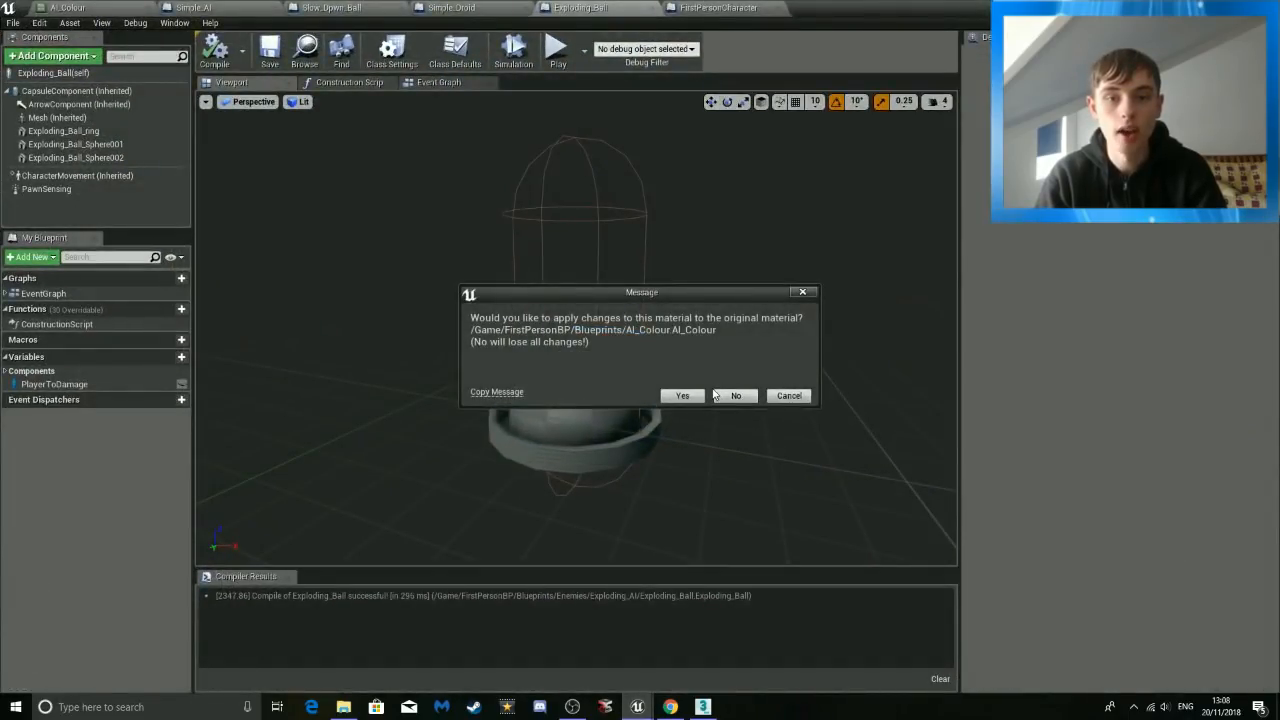
{"action": "left_click", "coordinate": [682, 395]}
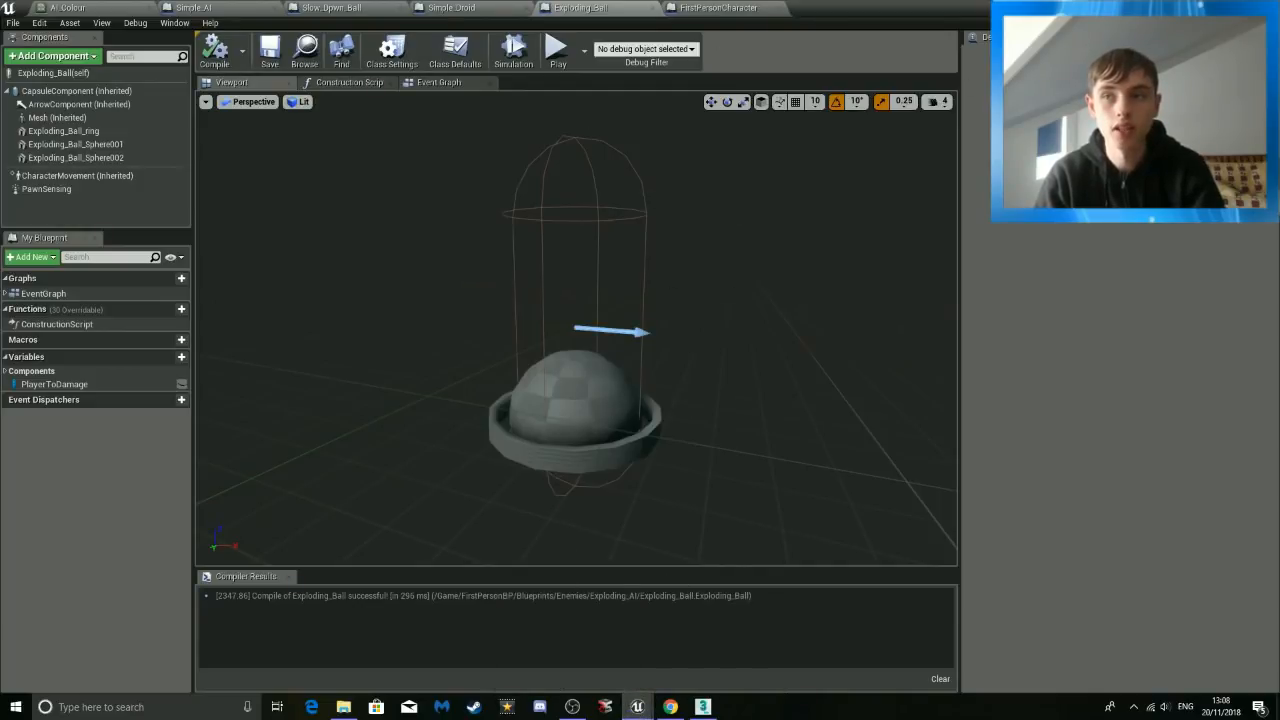
Show the Explode_ball model in 3ds Max again and return to the Gunderdome level in Unreal Editor.
{"action": "left_click", "coordinate": [703, 706]}
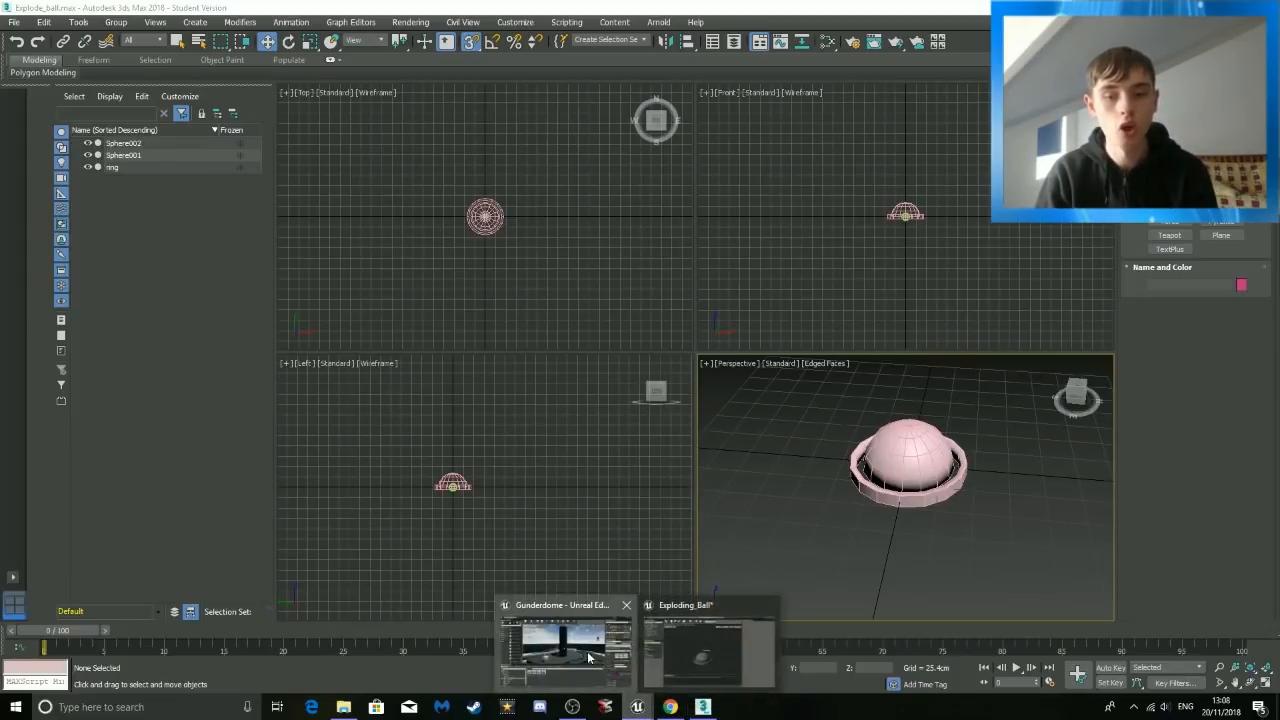
{"action": "mouse_move", "coordinate": [637, 706]}
{"action": "left_click", "coordinate": [670, 655]}
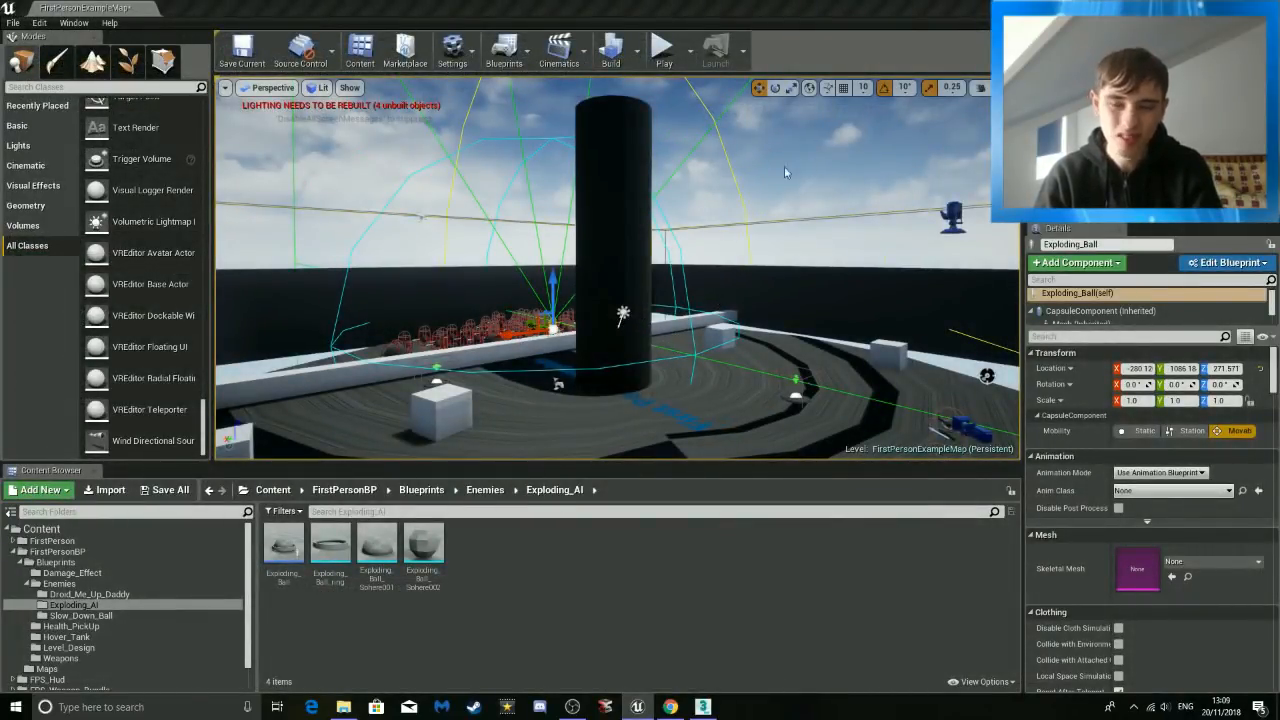
Examine the arena level's walls, central pillar and placed enemies from different viewpoints.
{"action": "right_click", "coordinate": [757, 198]}
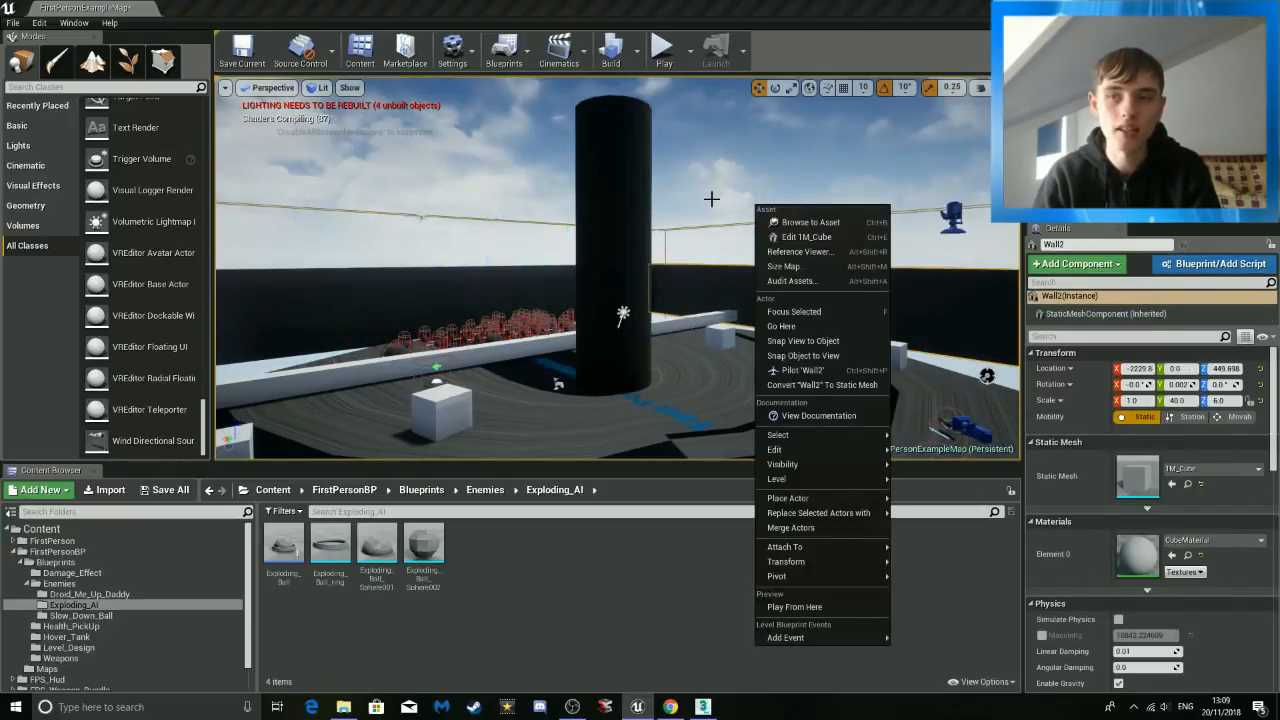
{"action": "left_click", "coordinate": [737, 187]}
{"action": "right_click_drag", "start_coordinate": [743, 183], "coordinate": [140, 236]}
{"action": "key", "text": "w"}
{"action": "key", "text": "w"}
{"action": "key", "text": "s"}
{"action": "key", "text": "w"}
{"action": "key", "text": "s"}
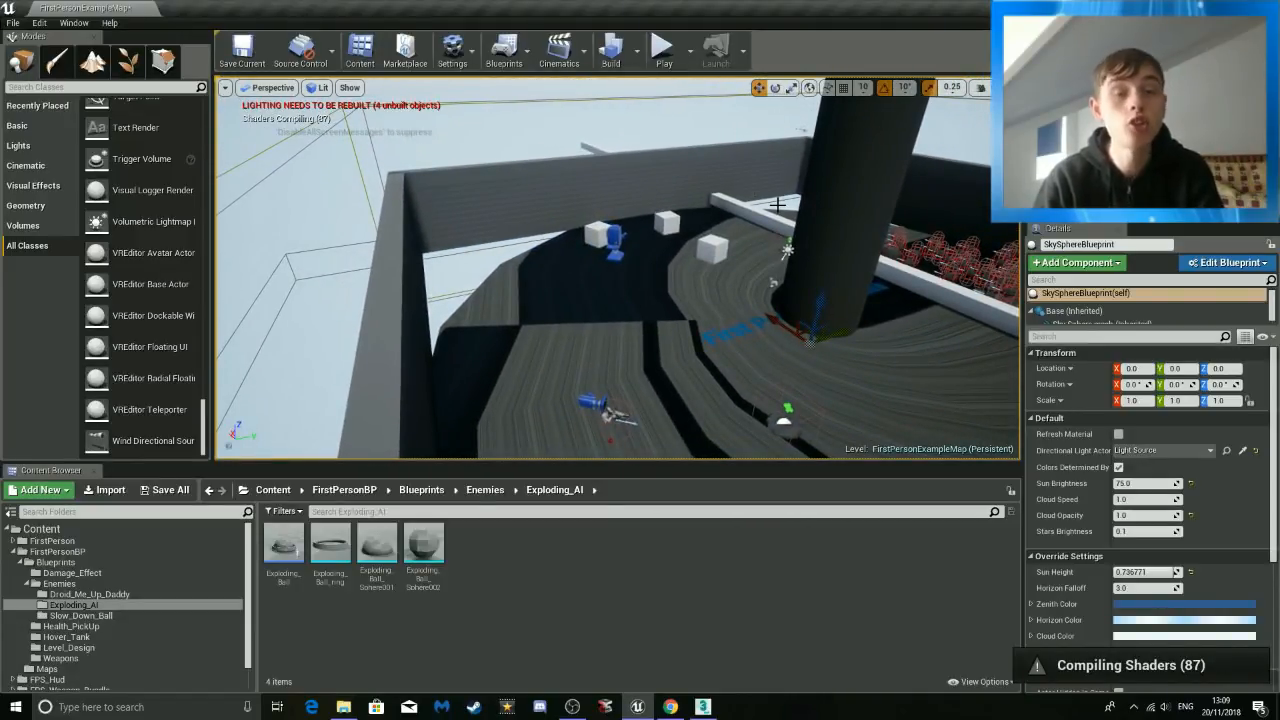
{"action": "mouse_move", "coordinate": [734, 197]}
{"action": "right_mouse_down"}
{"action": "mouse_move", "coordinate": [795, 233]}
{"action": "mouse_move", "coordinate": [862, 231]}
{"action": "mouse_move", "coordinate": [832, 206]}
{"action": "mouse_move", "coordinate": [838, 192]}
{"action": "mouse_move", "coordinate": [680, 212]}
{"action": "mouse_move", "coordinate": [728, 220]}
{"action": "right_mouse_up"}
{"action": "key", "text": "w"}
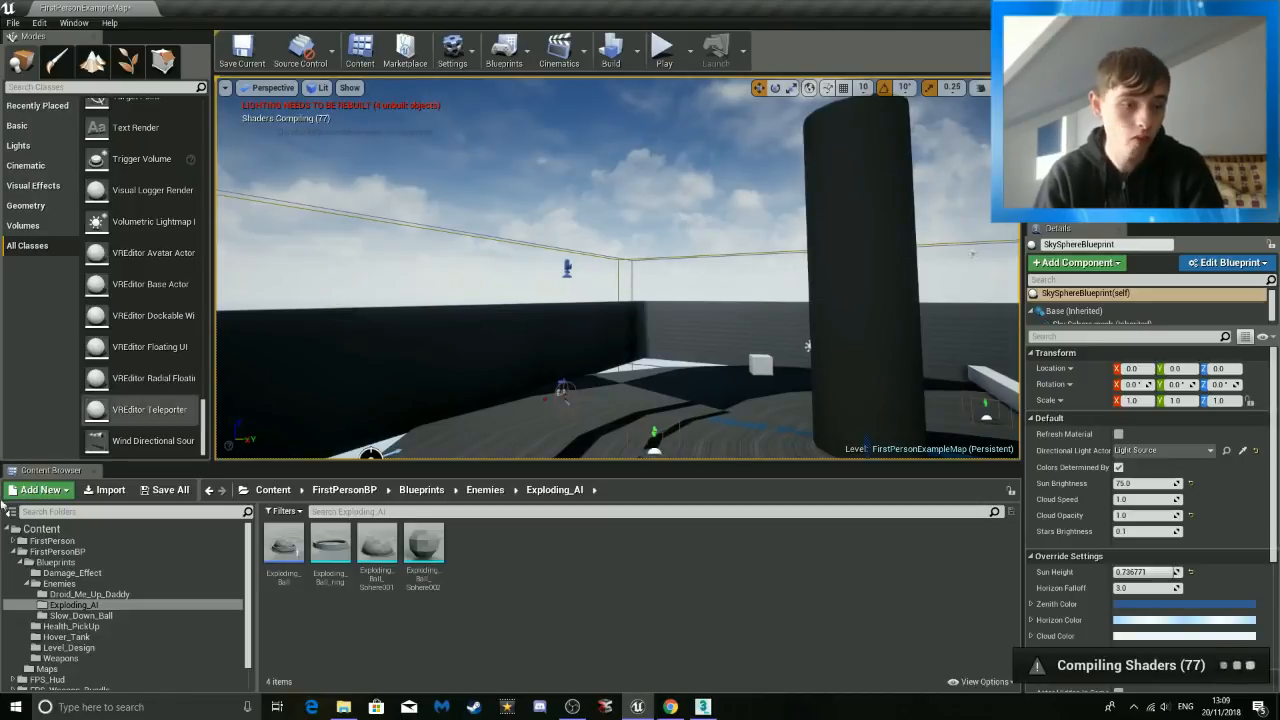
Create a folder named Basic_Enemy inside the Enemies folder.
{"action": "left_click", "coordinate": [226, 585]}
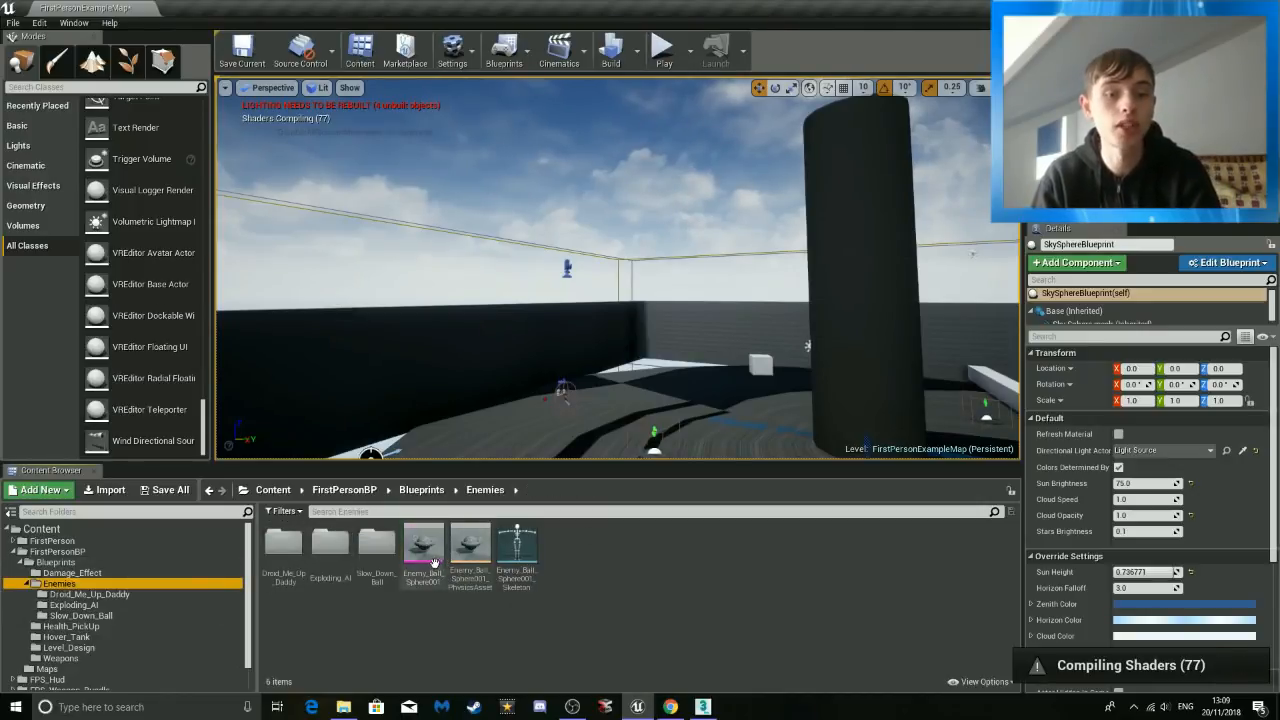
{"action": "right_click", "coordinate": [620, 604]}
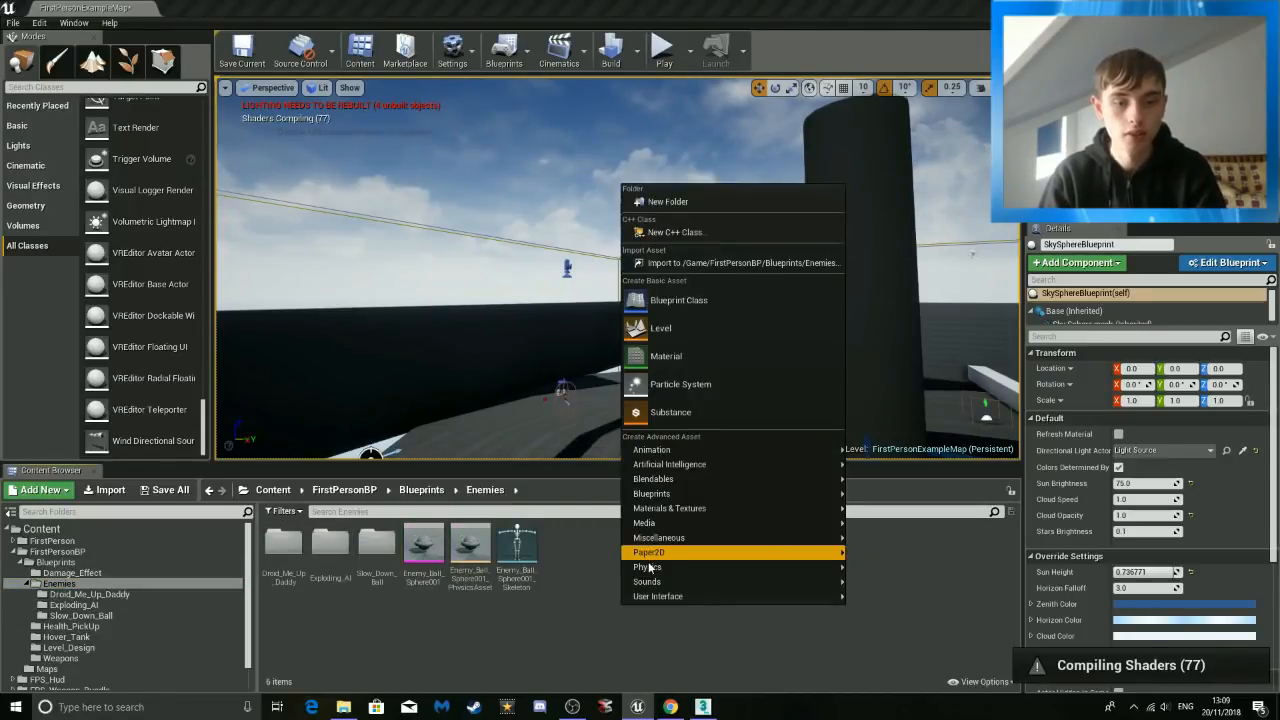
{"action": "left_click", "coordinate": [650, 203]}
{"action": "type", "text": "Basic"}
{"action": "key", "text": "BackSpace"}
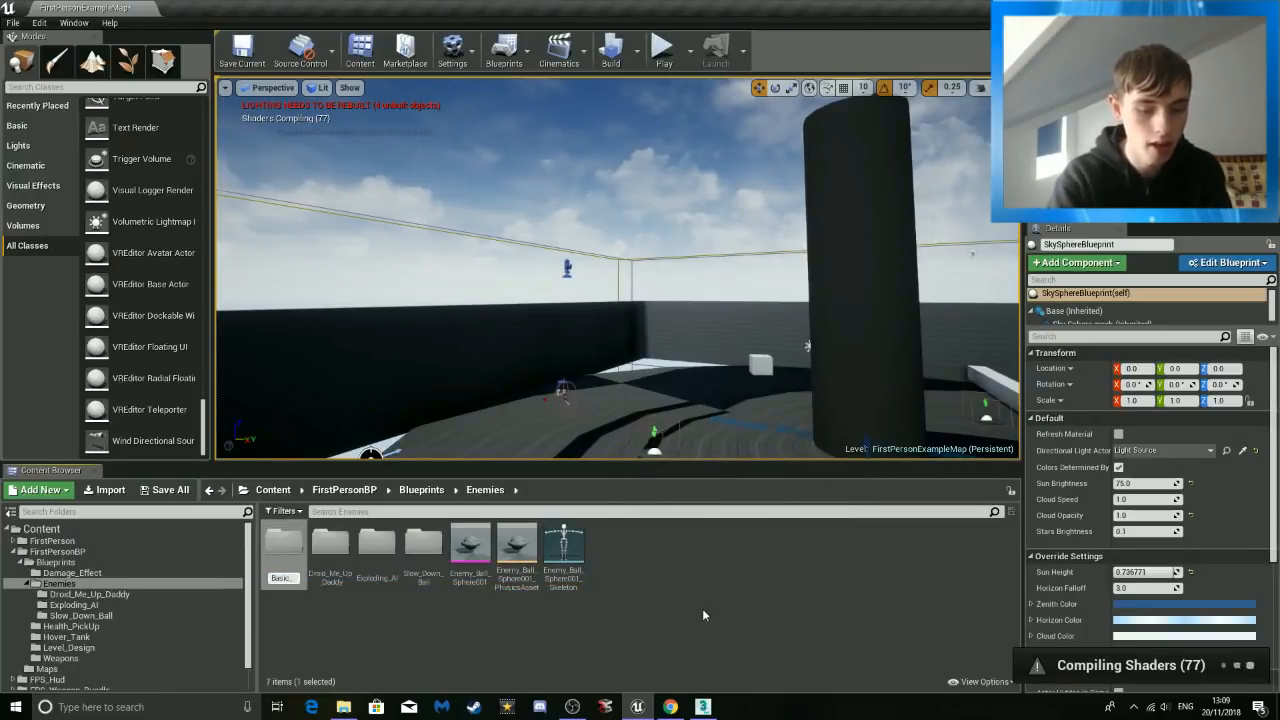
{"action": "type", "text": "_E"}
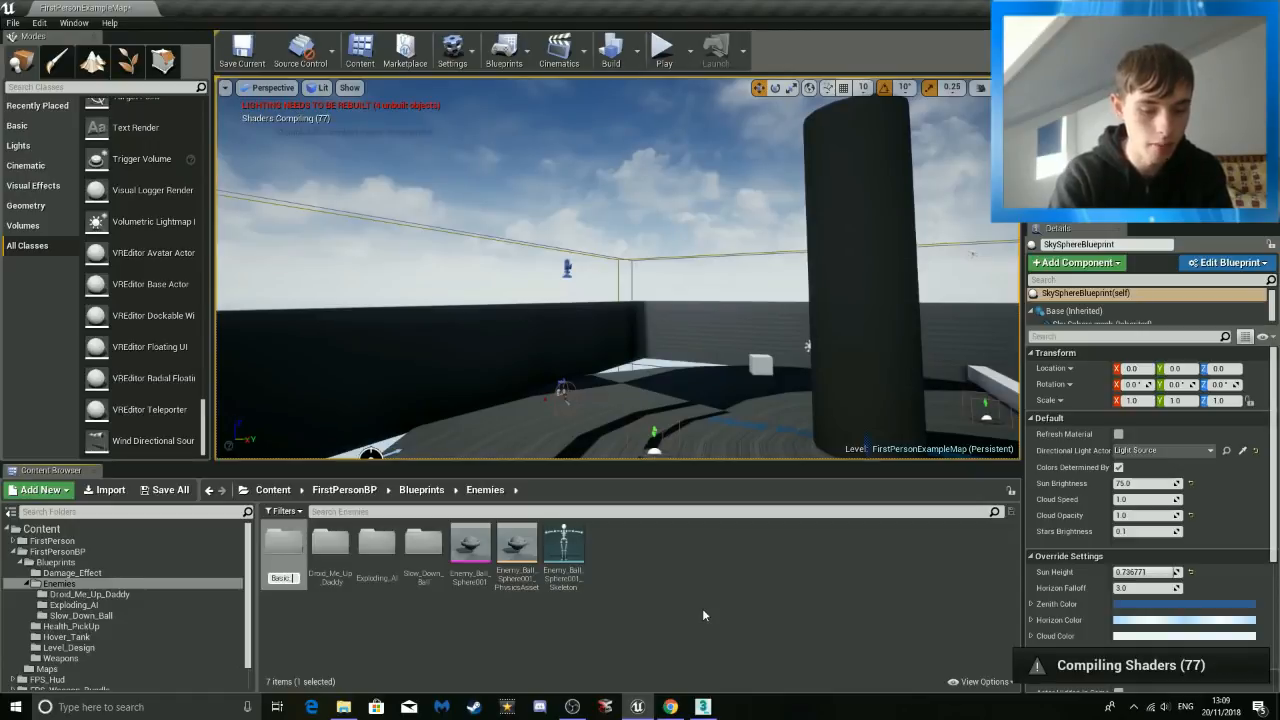
{"action": "type", "text": "nemy"}
{"action": "key", "text": "Return"}
Move the Enemy_Ball_Sphere001 mesh, its physics asset and its skeleton from Enemies into the Basic_Enemy folder.
{"action": "left_click", "coordinate": [470, 548], "text": "ctrl"}
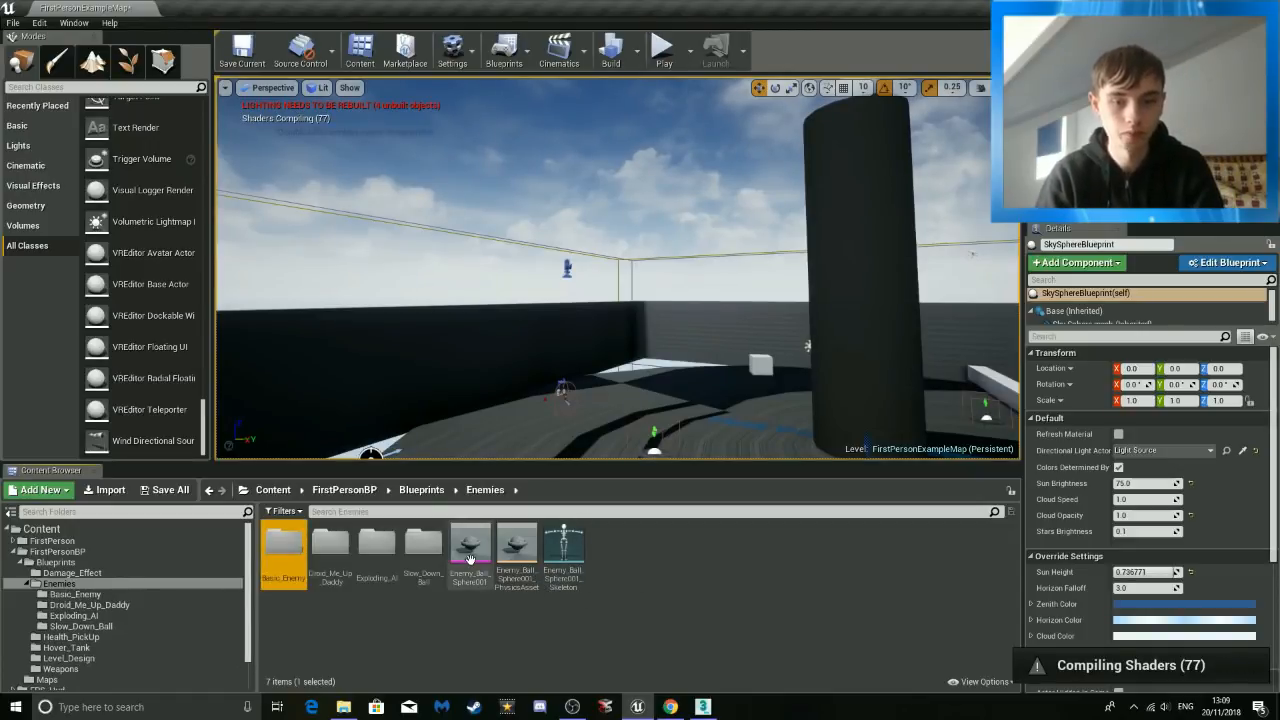
{"action": "left_click", "coordinate": [517, 557], "text": "ctrl"}
{"action": "left_click", "coordinate": [564, 558], "text": "ctrl"}
{"action": "left_click", "coordinate": [554, 604]}
{"action": "left_click", "coordinate": [479, 562]}
{"action": "left_click", "coordinate": [519, 563], "text": "ctrl"}
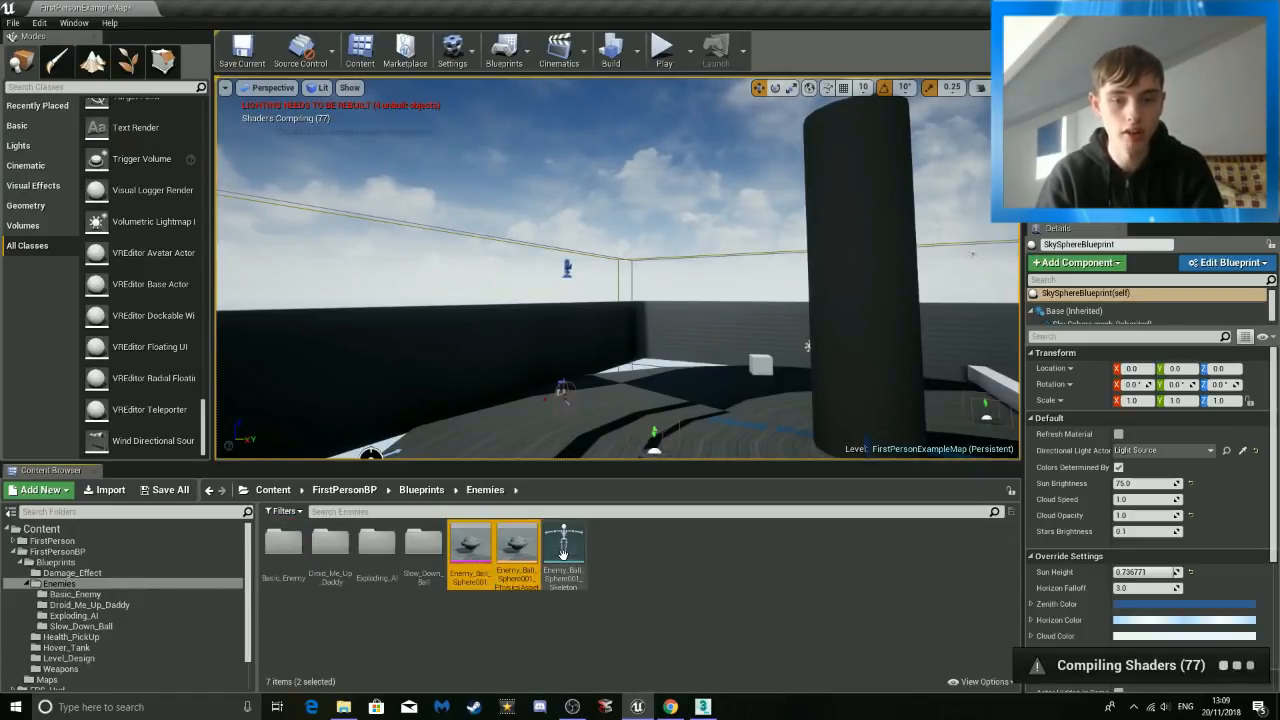
{"action": "left_click", "coordinate": [570, 562], "text": "ctrl"}
{"action": "left_click_drag", "start_coordinate": [570, 562], "coordinate": [291, 558]}
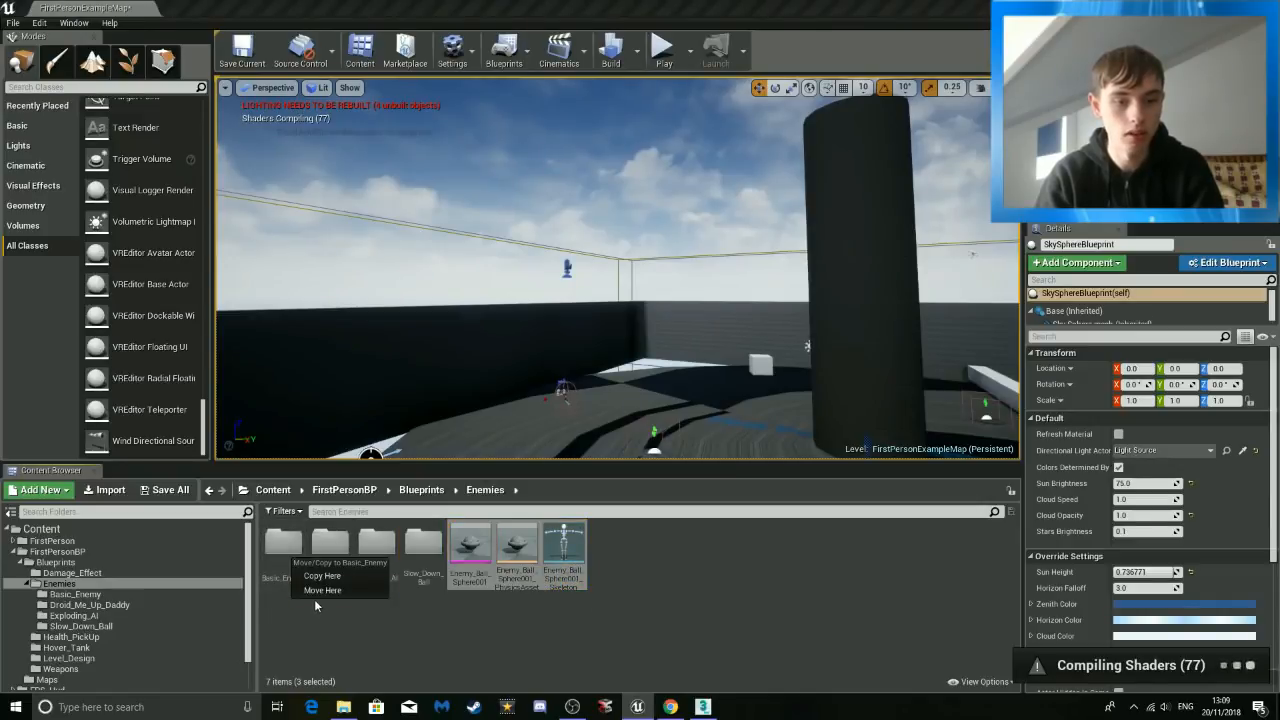
{"action": "left_click", "coordinate": [314, 596]}
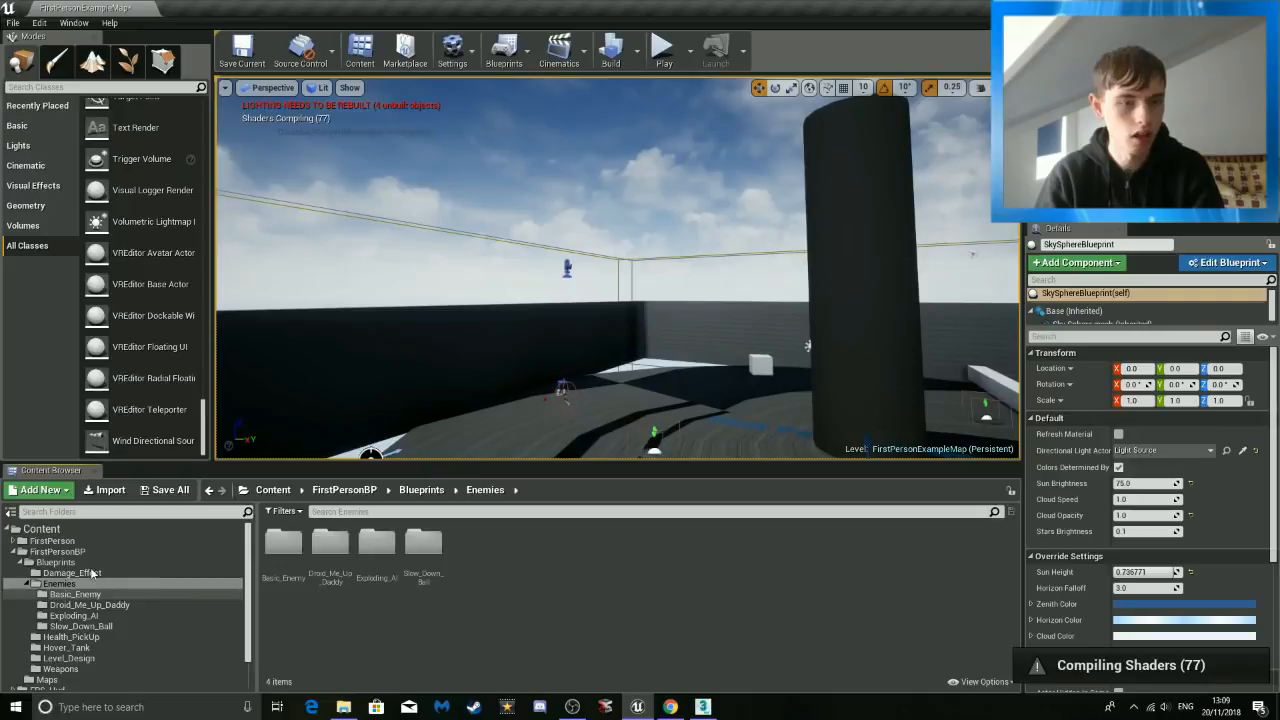
Move the Simple_AI blueprint from the Blueprints folder into the Basic_Enemy folder.
{"action": "left_click", "coordinate": [56, 562]}
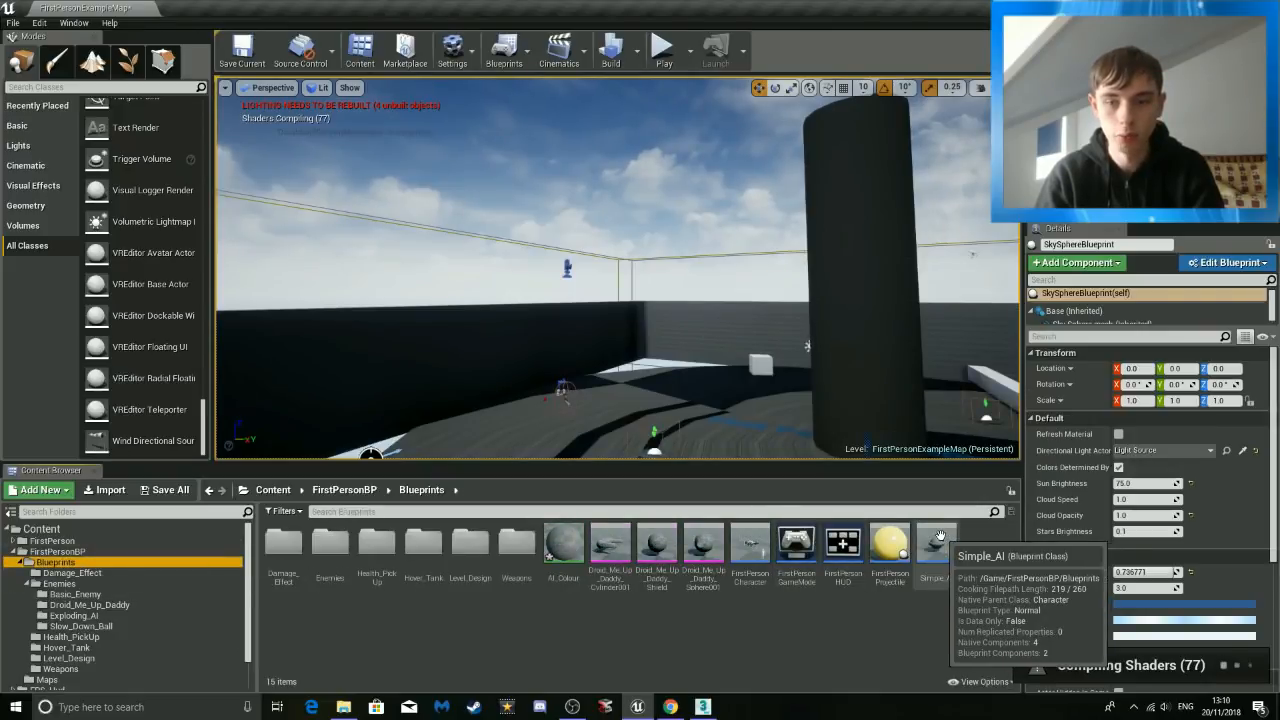
{"action": "left_click_drag", "start_coordinate": [948, 540], "coordinate": [75, 594]}
{"action": "left_click", "coordinate": [130, 632]}
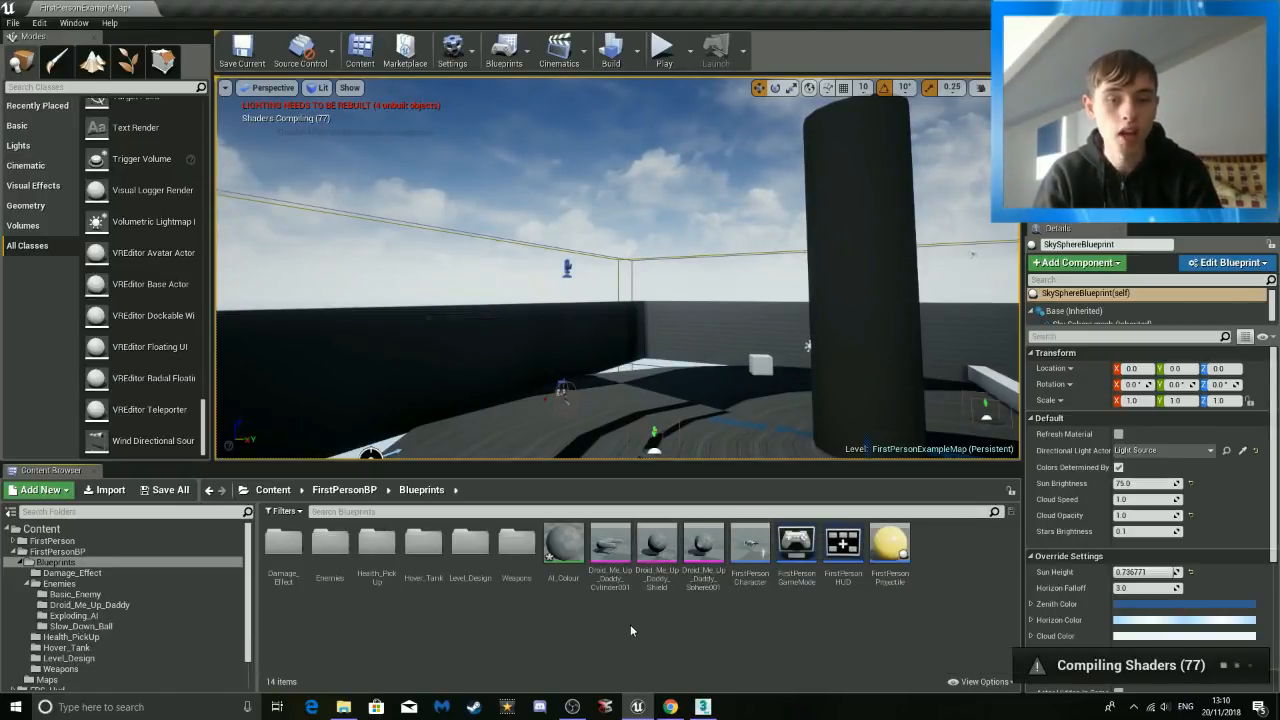
Move the Cylinder001, Shield and Sphere001 droid meshes from the Blueprints folder into the Droid_Me_Up_Daddy folder.
{"action": "left_click_drag", "start_coordinate": [590, 558], "coordinate": [735, 626]}
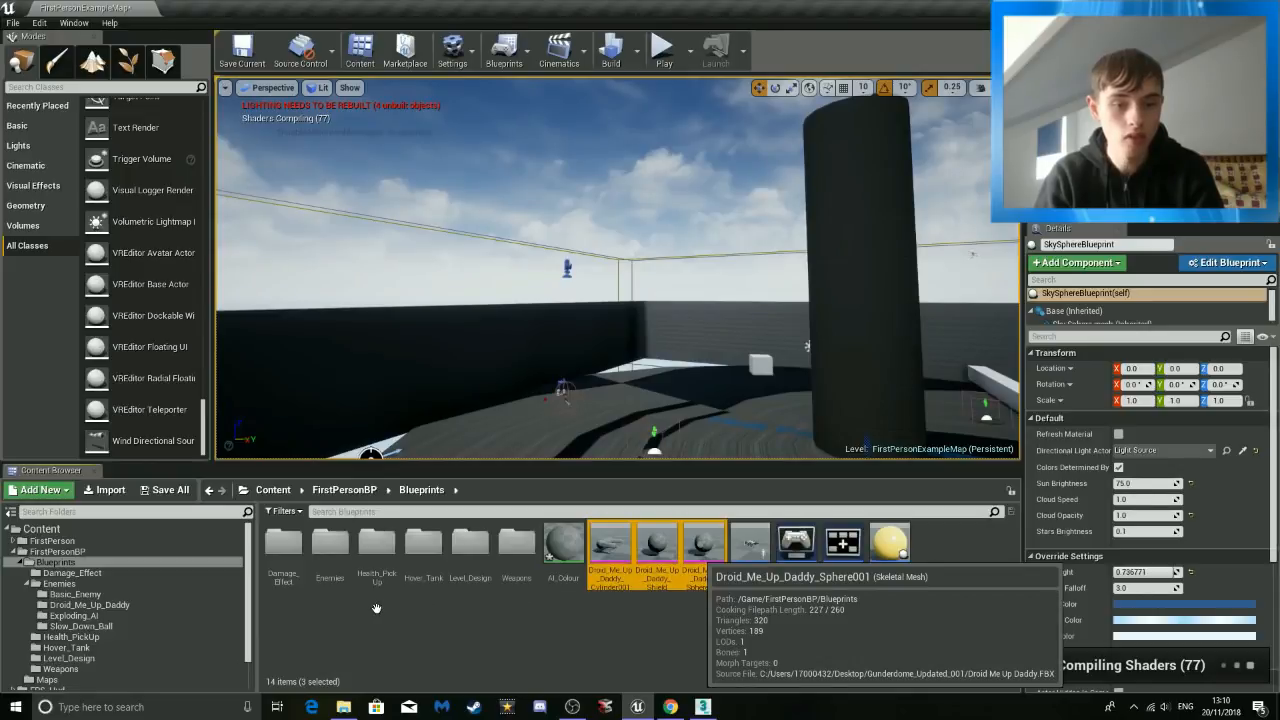
{"action": "left_click_drag", "start_coordinate": [652, 548], "coordinate": [108, 610]}
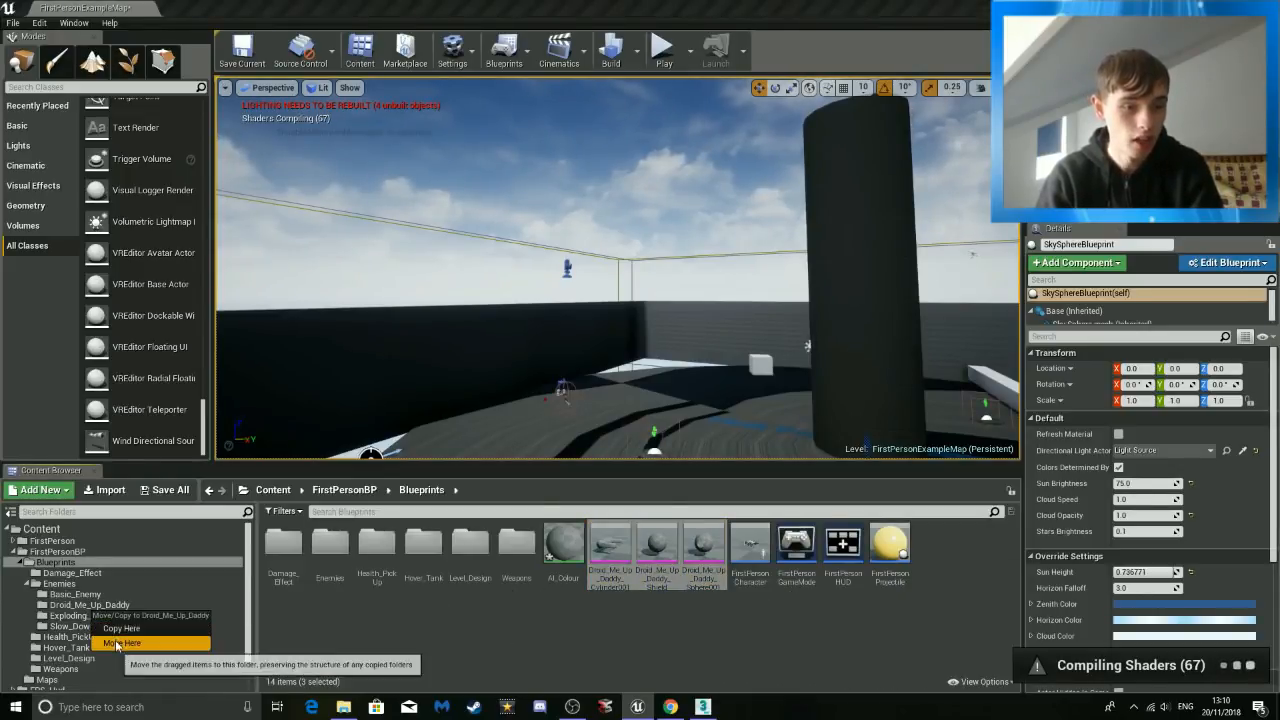
{"action": "left_click", "coordinate": [118, 642]}
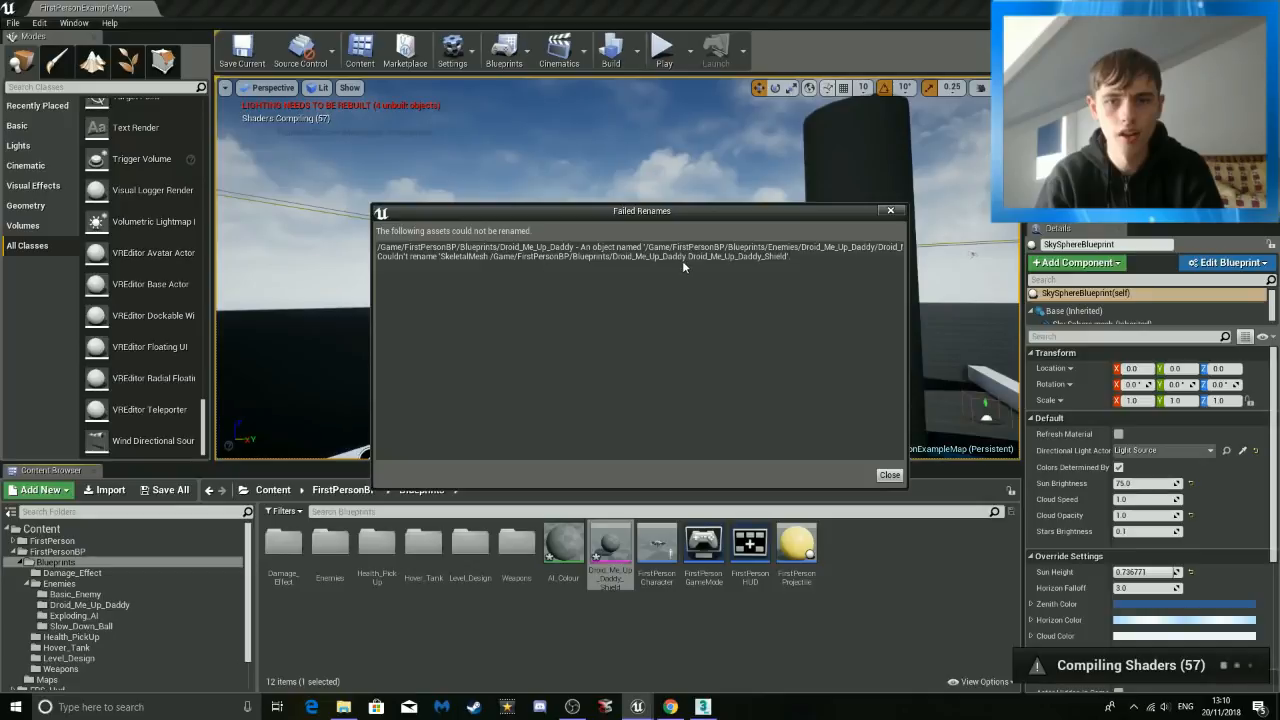
{"action": "left_click", "coordinate": [889, 474]}
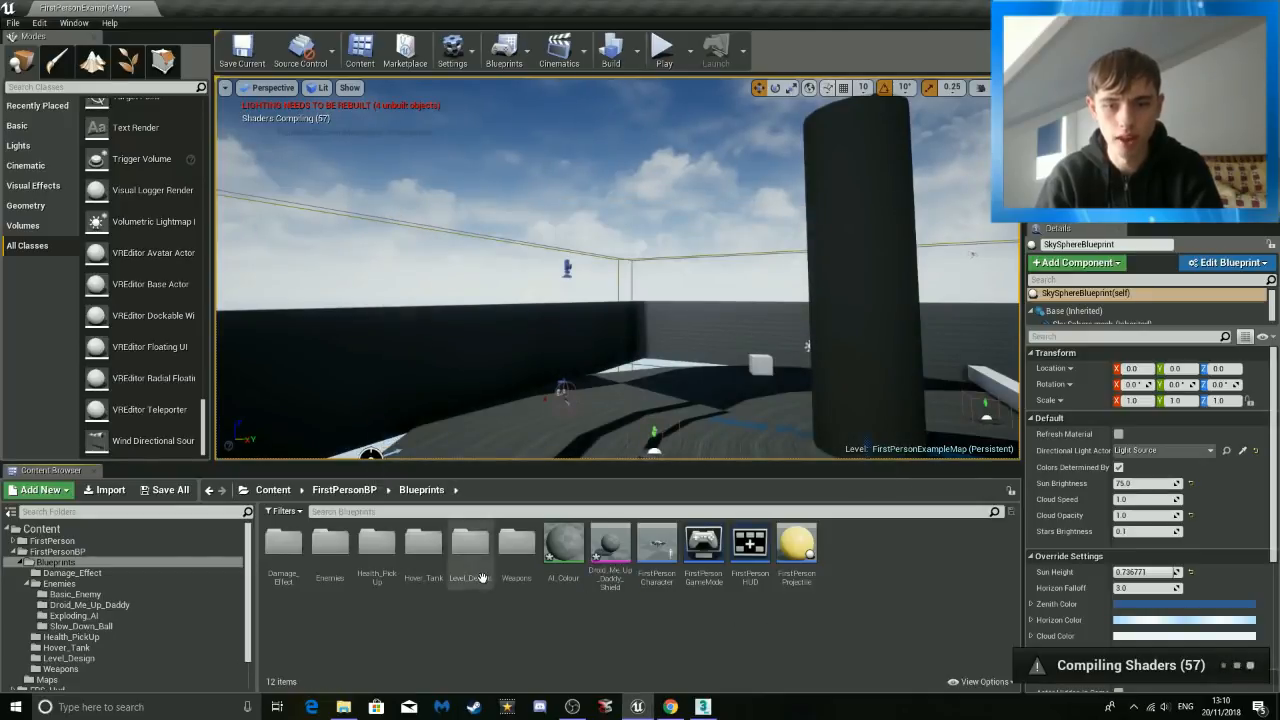
Check the contents of the Droid_Me_Up_Daddy, Damage_Effect and Basic_Enemy folders.
{"action": "left_click", "coordinate": [89, 604]}
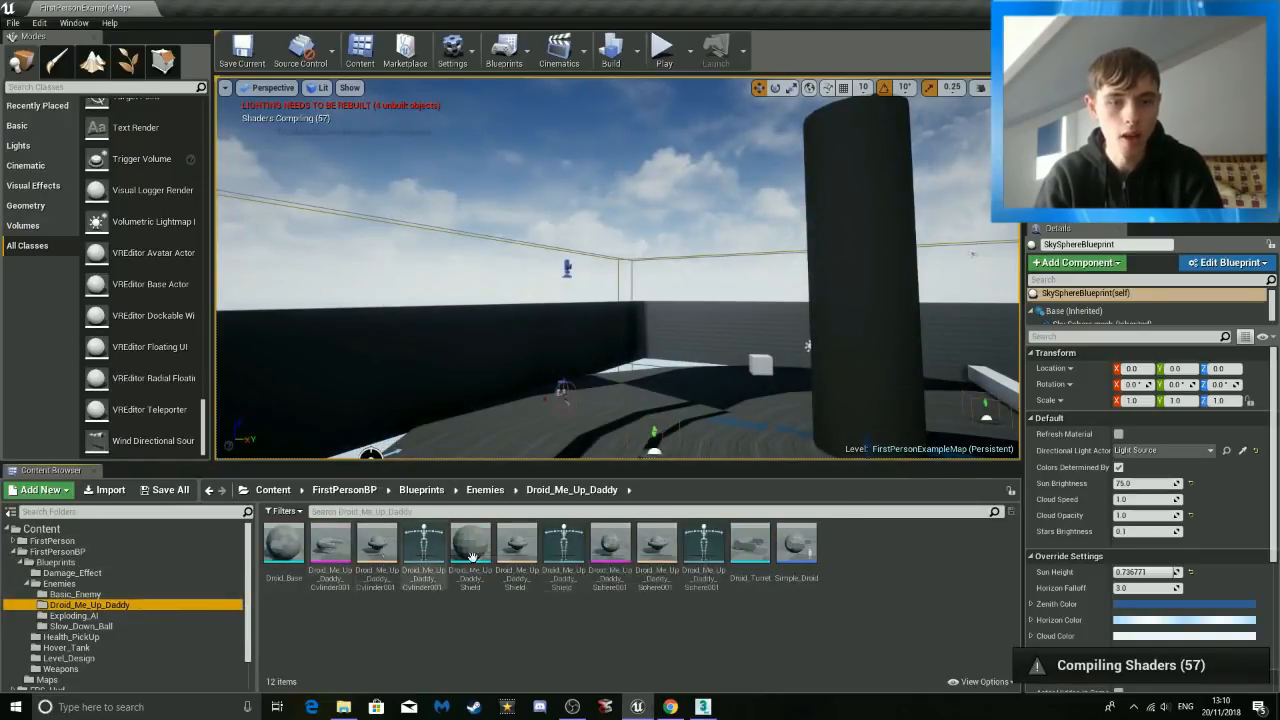
{"action": "left_click", "coordinate": [68, 573]}
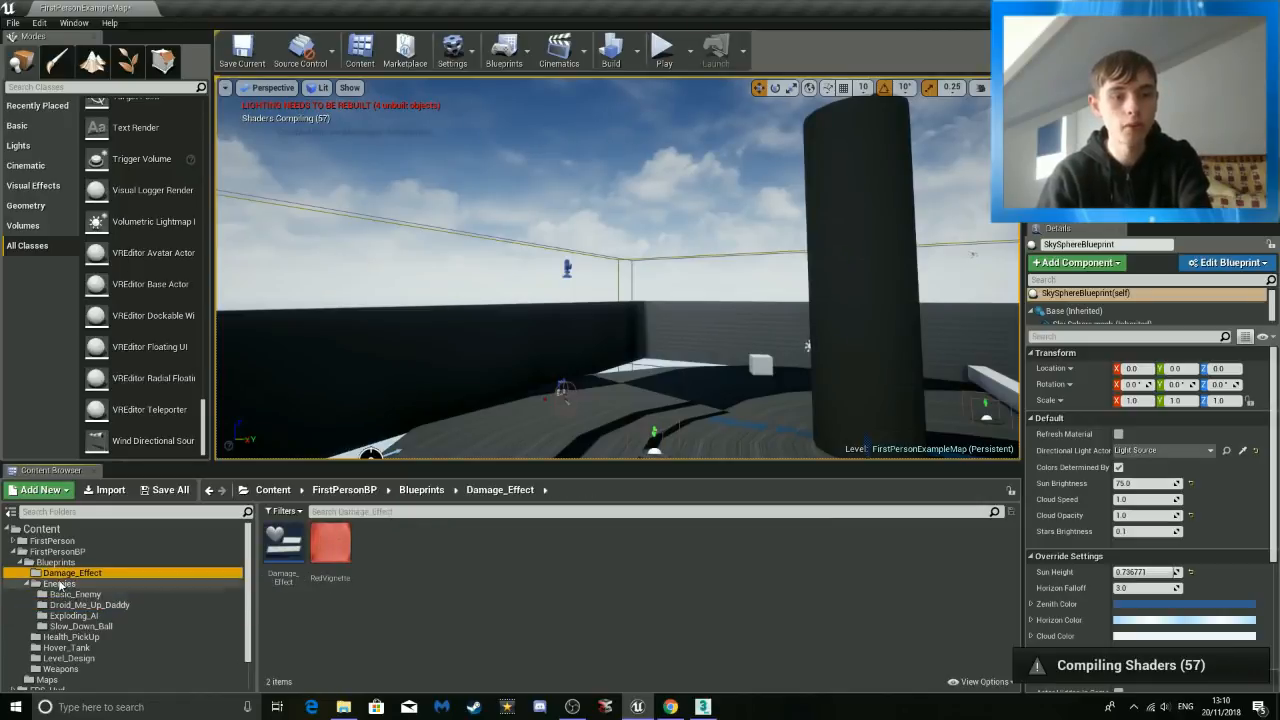
{"action": "left_click", "coordinate": [58, 584]}
{"action": "left_click", "coordinate": [75, 594]}
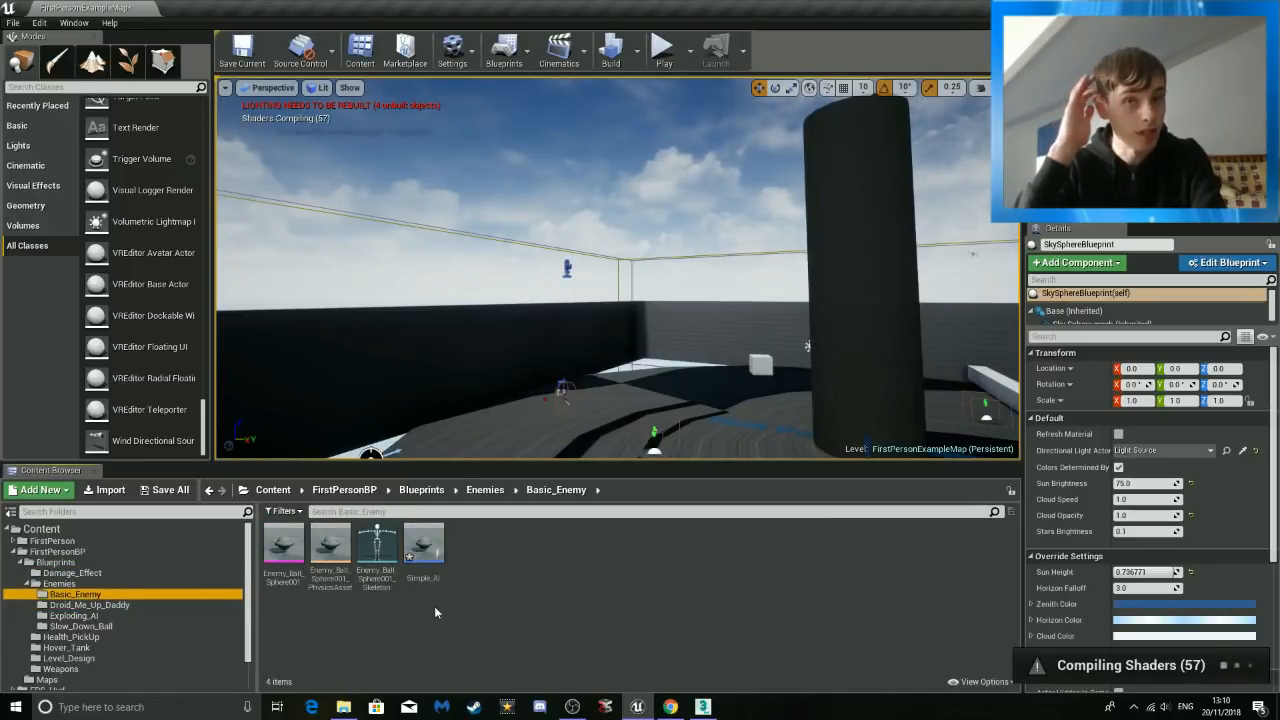
Open the Simple_AI blueprint, view its event graph and model, and return to the level.
{"action": "left_click", "coordinate": [423, 557]}
{"action": "double_click", "coordinate": [423, 557]}
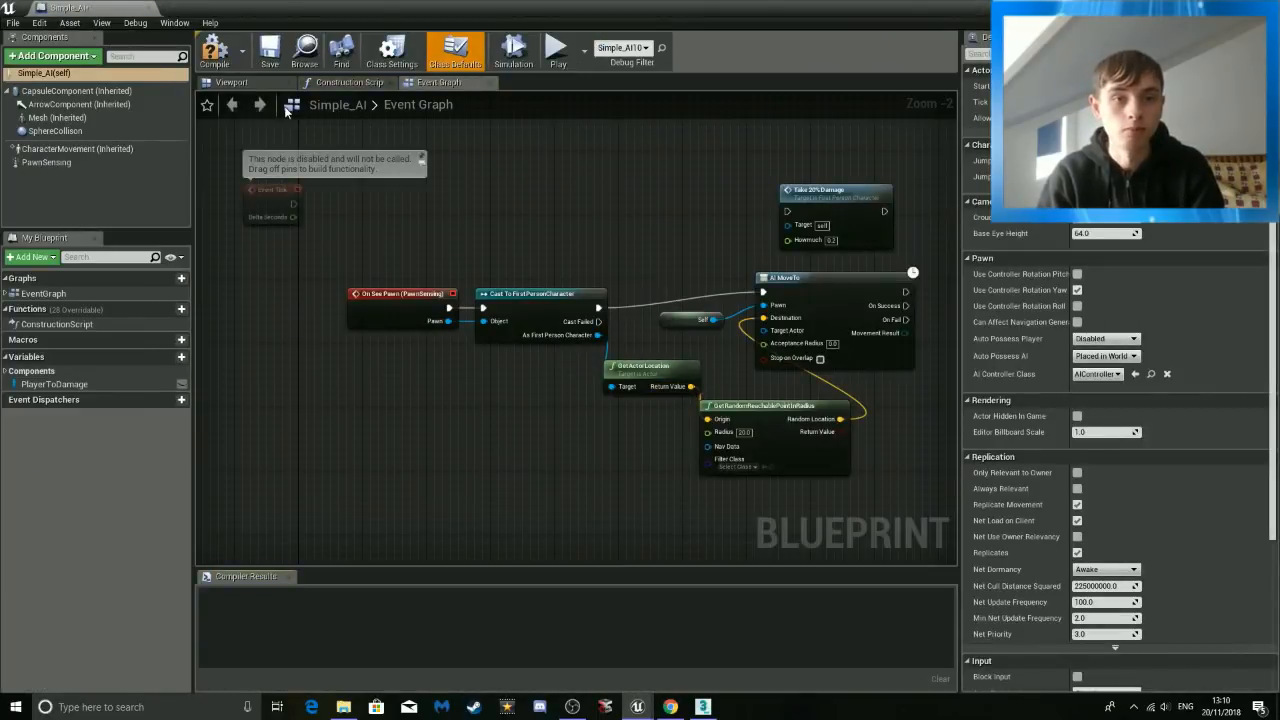
{"action": "left_click", "coordinate": [238, 84]}
{"action": "mouse_move", "coordinate": [686, 338]}
{"action": "right_mouse_down"}
{"action": "mouse_move", "coordinate": [590, 325]}
{"action": "mouse_move", "coordinate": [800, 345]}
{"action": "mouse_move", "coordinate": [675, 356]}
{"action": "right_mouse_up"}
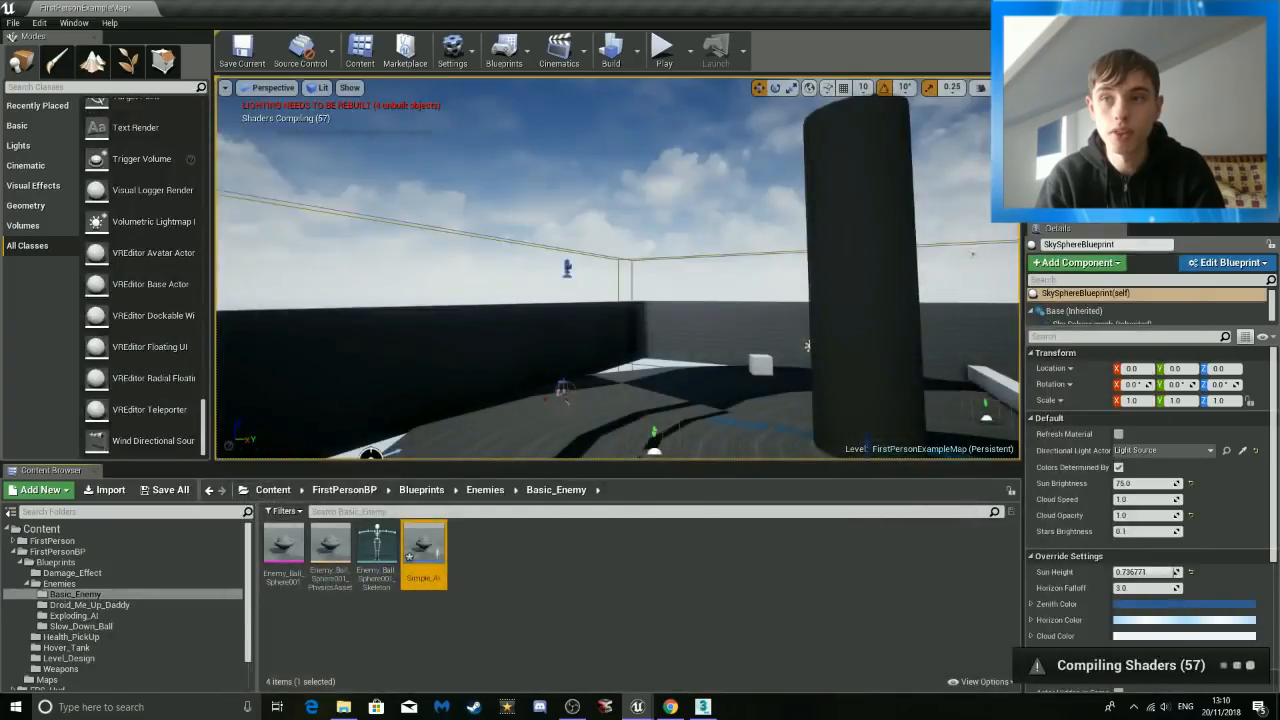
Examine the group of ball enemies behind the white dividing wall, up close and from above.
{"action": "right_click_drag", "start_coordinate": [615, 260], "coordinate": [635, 330]}
{"action": "key", "text": "w"}
{"action": "key", "text": "w"}
{"action": "key", "text": "w"}
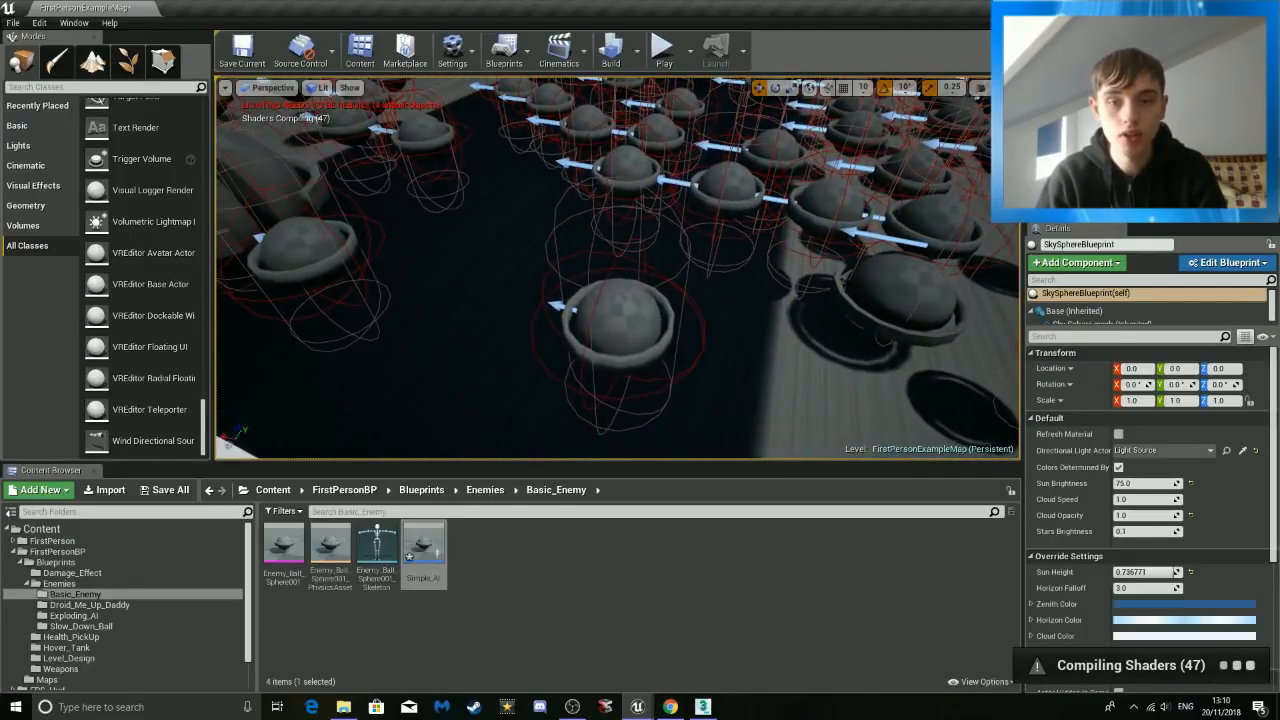
{"action": "right_click_drag", "start_coordinate": [804, 232], "coordinate": [530, 225]}
{"action": "right_click", "coordinate": [804, 230]}
{"action": "key", "text": "s"}
{"action": "key", "text": "d"}
{"action": "key", "text": "w"}
{"action": "key", "text": "s"}
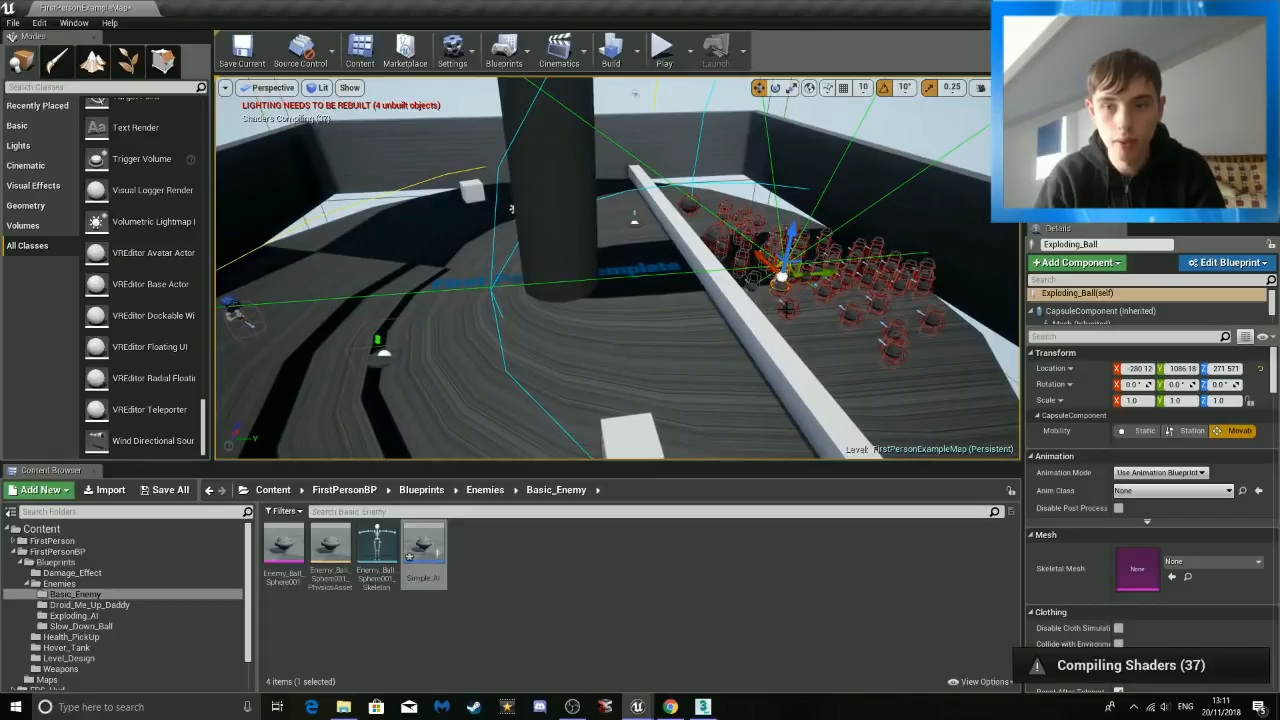
Move one ball enemy along Y over the white dividing wall into the open arena.
{"action": "left_click", "coordinate": [787, 311]}
{"action": "left_click_drag", "start_coordinate": [812, 309], "coordinate": [661, 320]}
Move the Simple_AI5 enemy along Y over the dividing wall into the open arena, to about Y 426.
{"action": "left_click", "coordinate": [893, 350]}
{"action": "right_click_drag", "start_coordinate": [893, 350], "coordinate": [980, 365]}
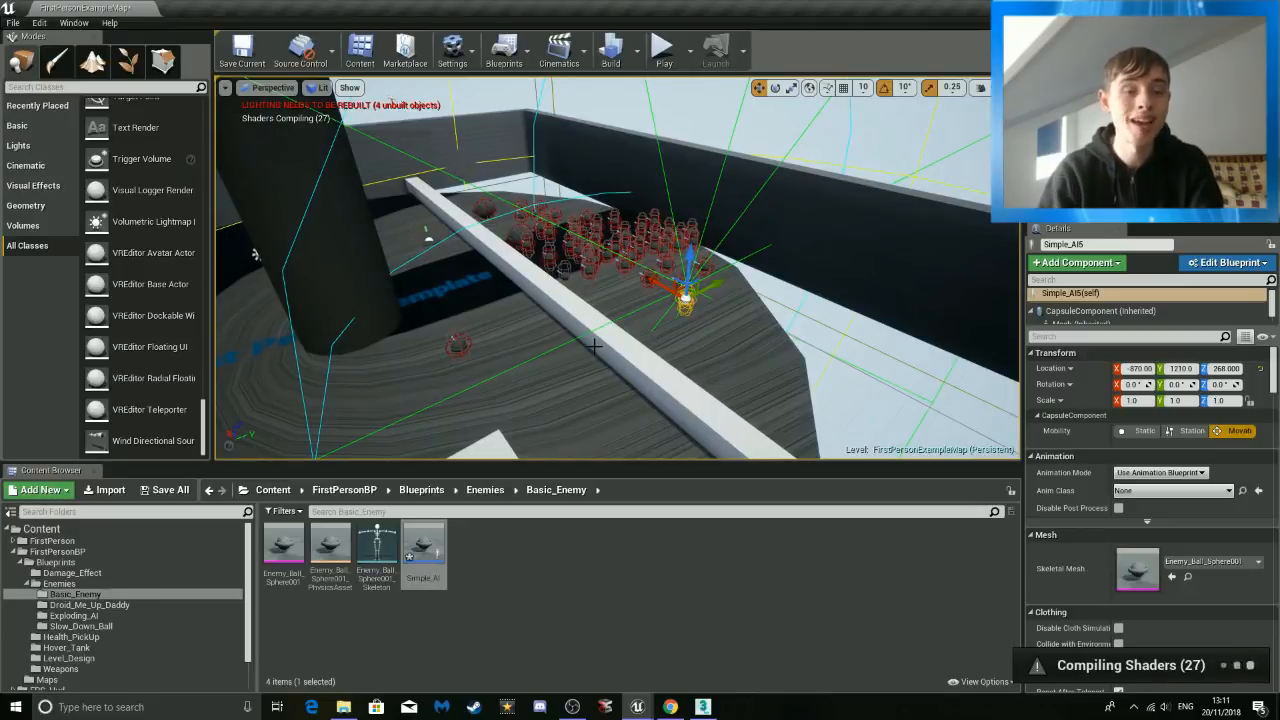
{"action": "right_click_drag", "start_coordinate": [572, 337], "coordinate": [714, 330]}
{"action": "key", "text": "w"}
{"action": "key", "text": "w"}
{"action": "key", "text": "w"}
{"action": "key", "text": "s"}
{"action": "key", "text": "s"}
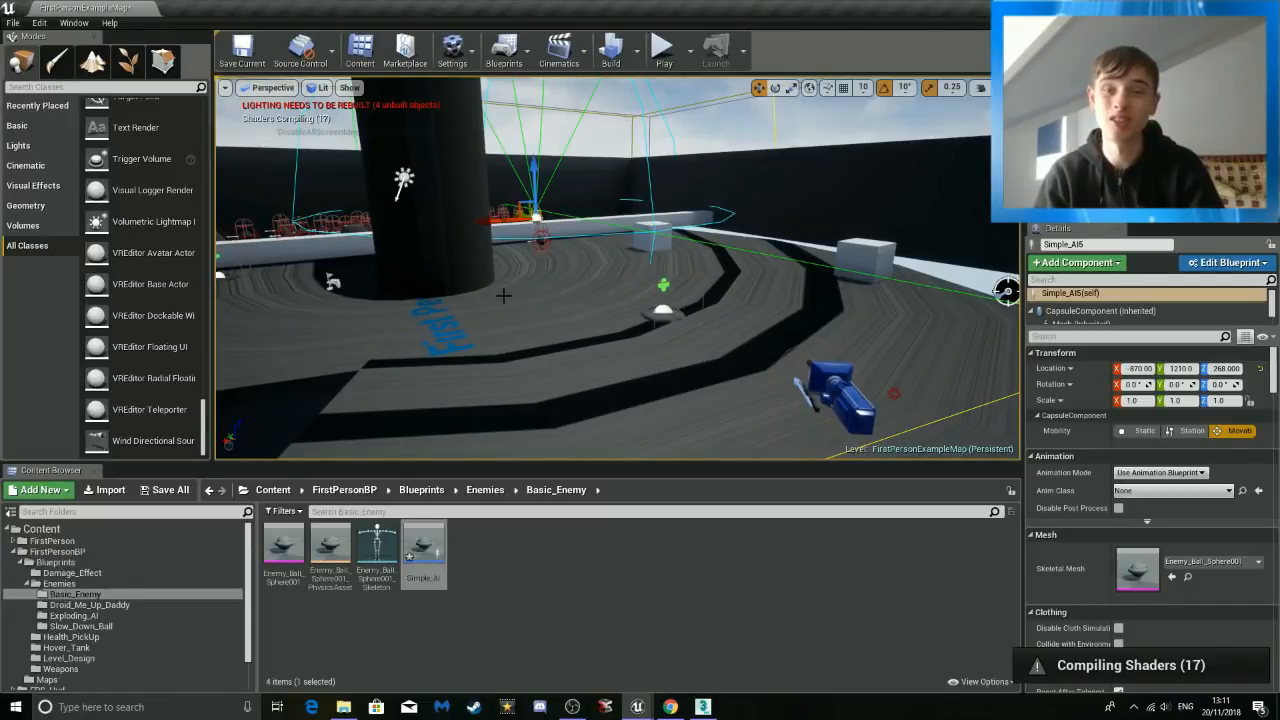
{"action": "right_click_drag", "start_coordinate": [503, 291], "coordinate": [320, 325]}
{"action": "key", "text": "w"}
{"action": "key", "text": "s"}
{"action": "mouse_move", "coordinate": [678, 321]}
{"action": "right_mouse_down"}
{"action": "mouse_move", "coordinate": [640, 328]}
{"action": "mouse_move", "coordinate": [678, 321]}
{"action": "right_mouse_up"}
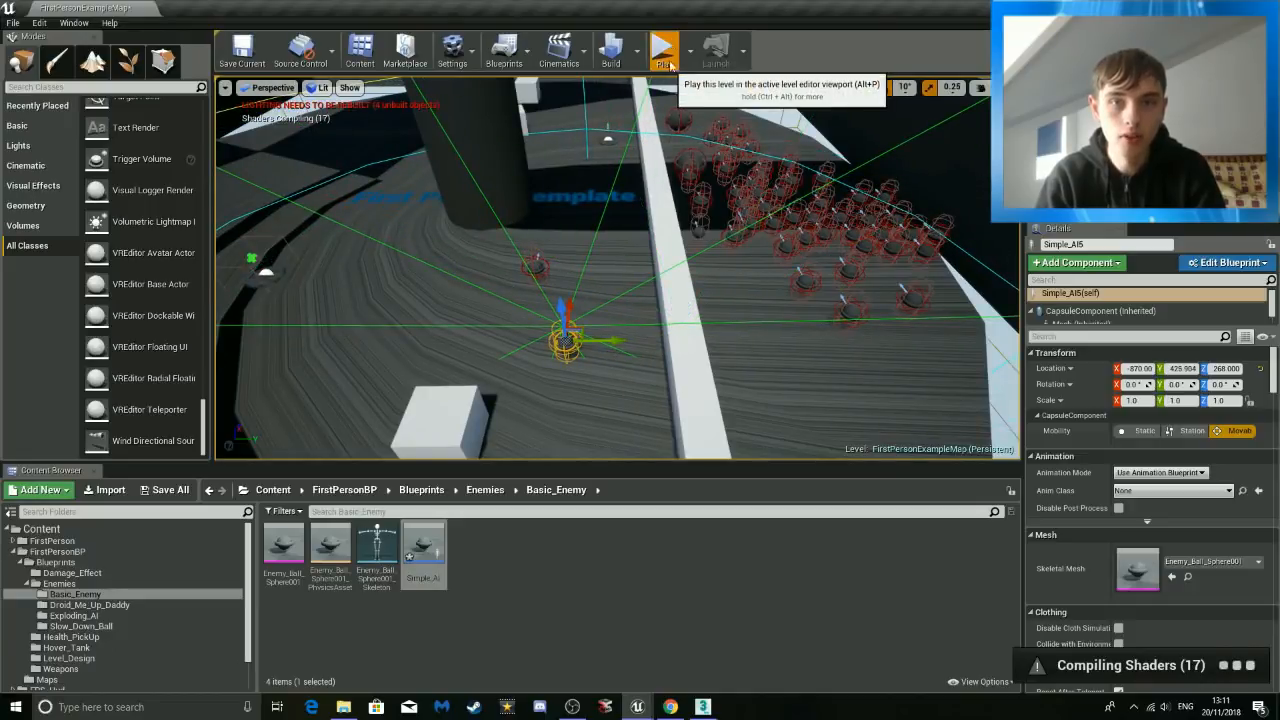
Play the level in the viewport, running around the arena and shooting at the ball enemies.
{"action": "key", "text": "alt+p"}
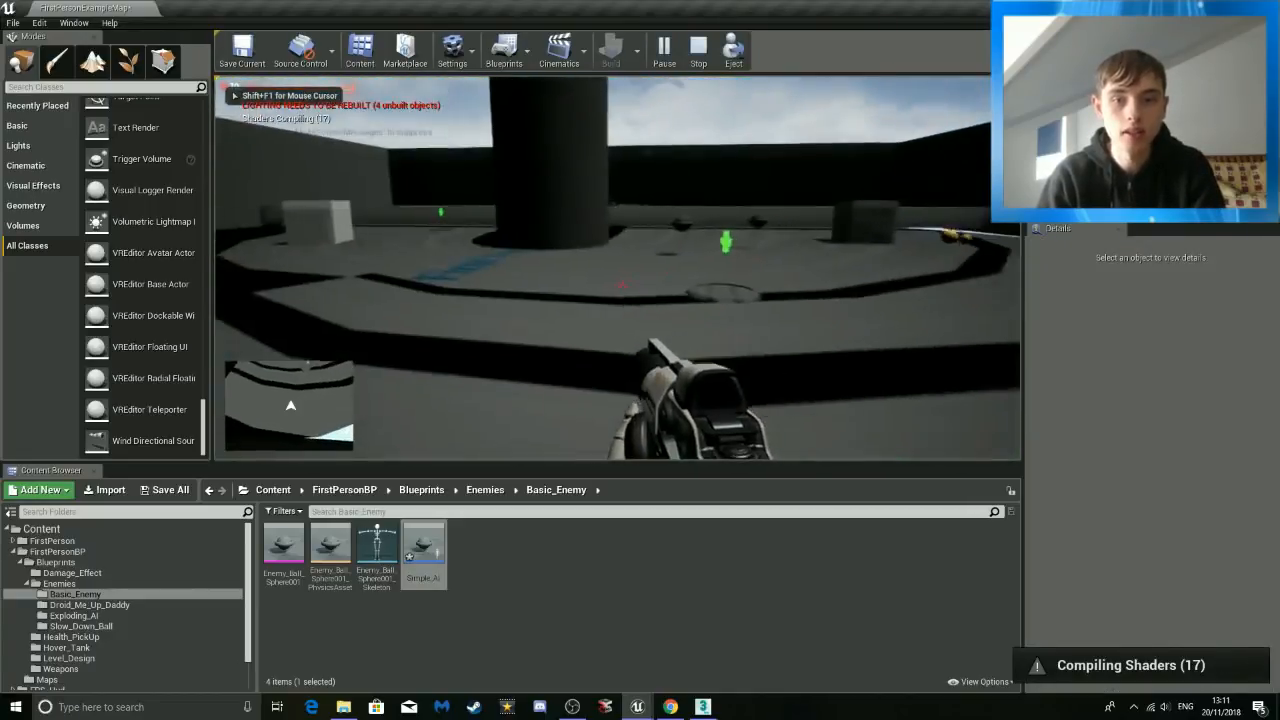
{"action": "key", "text": "w"}
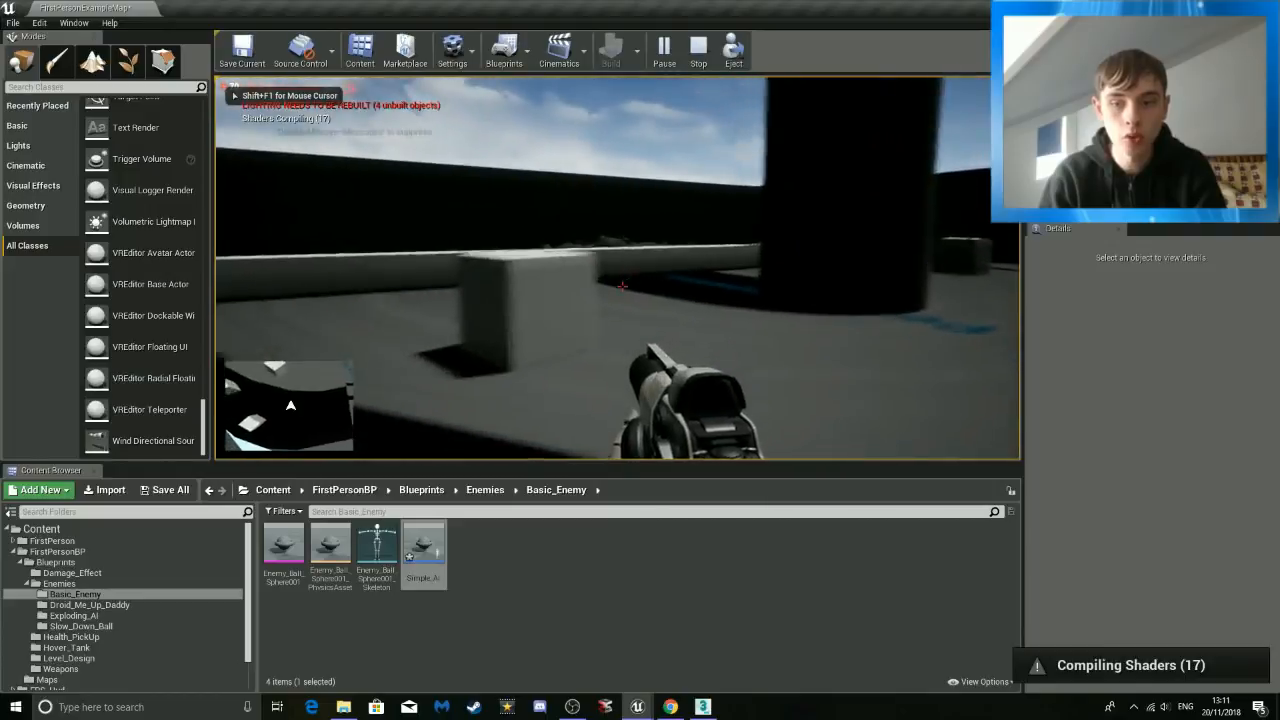
{"action": "key", "text": "w"}
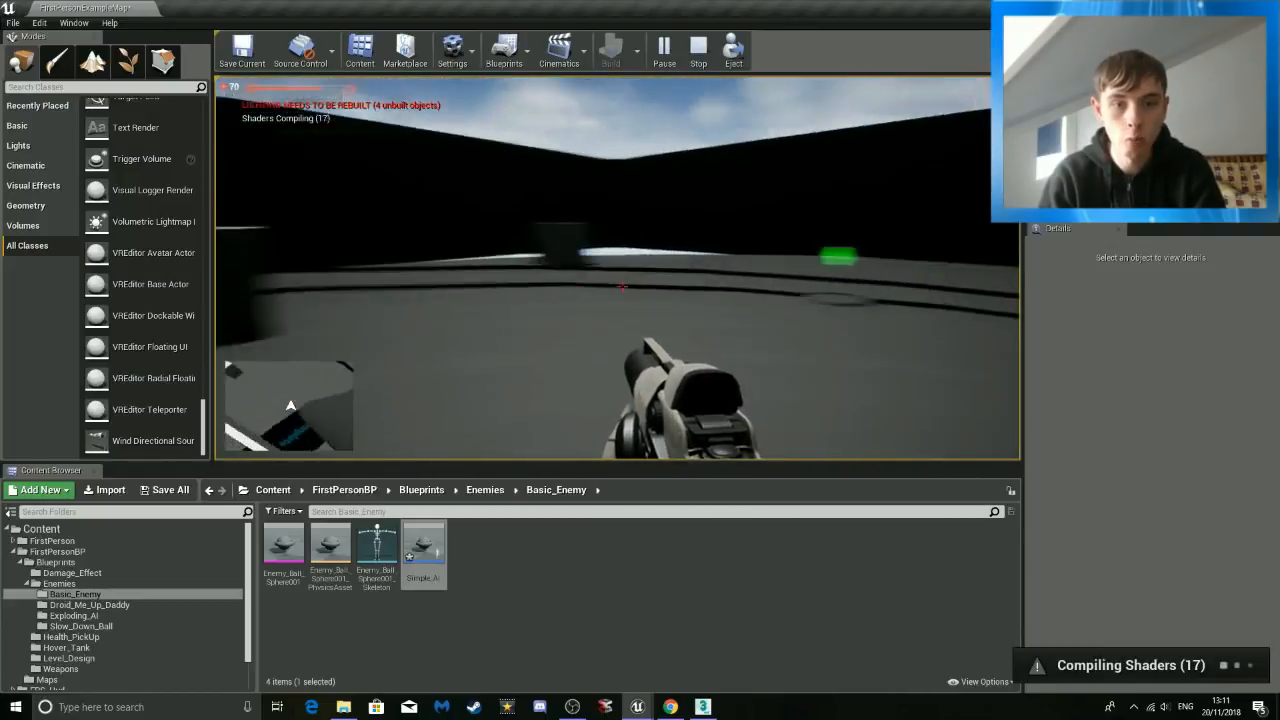
{"action": "key", "text": "w"}
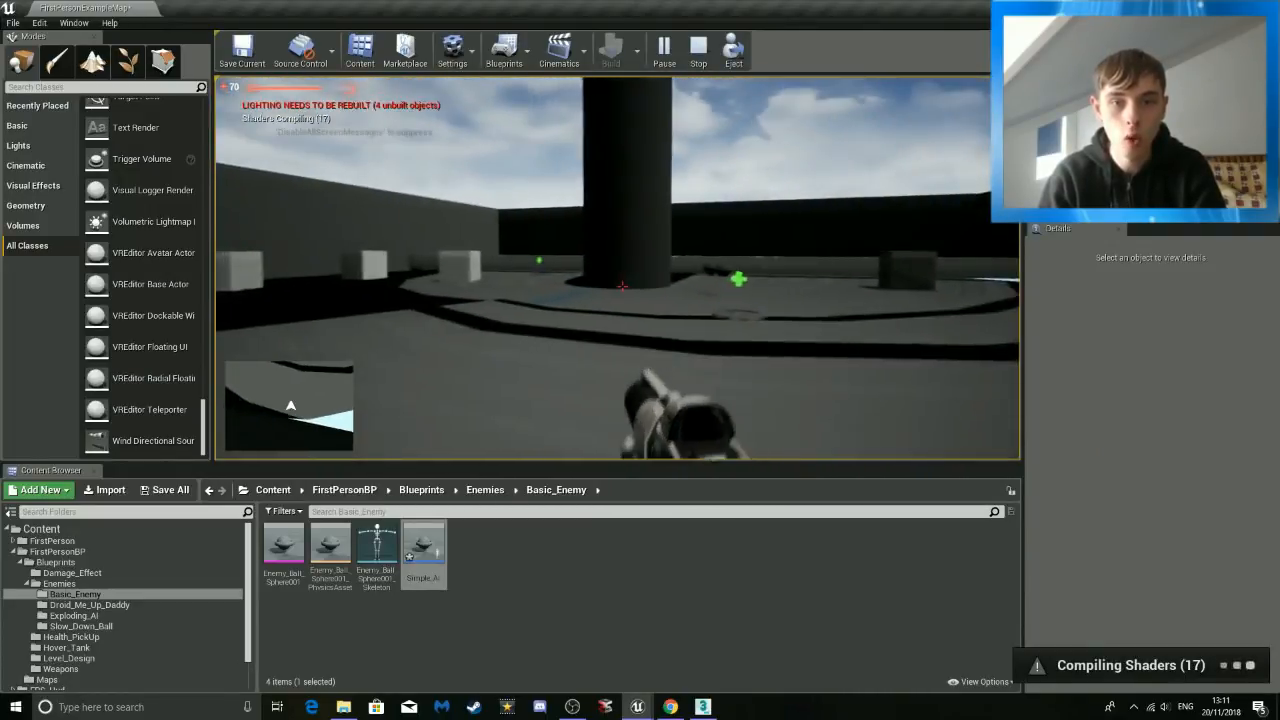
{"action": "key", "text": "w"}
{"action": "left_click", "coordinate": [622, 287]}
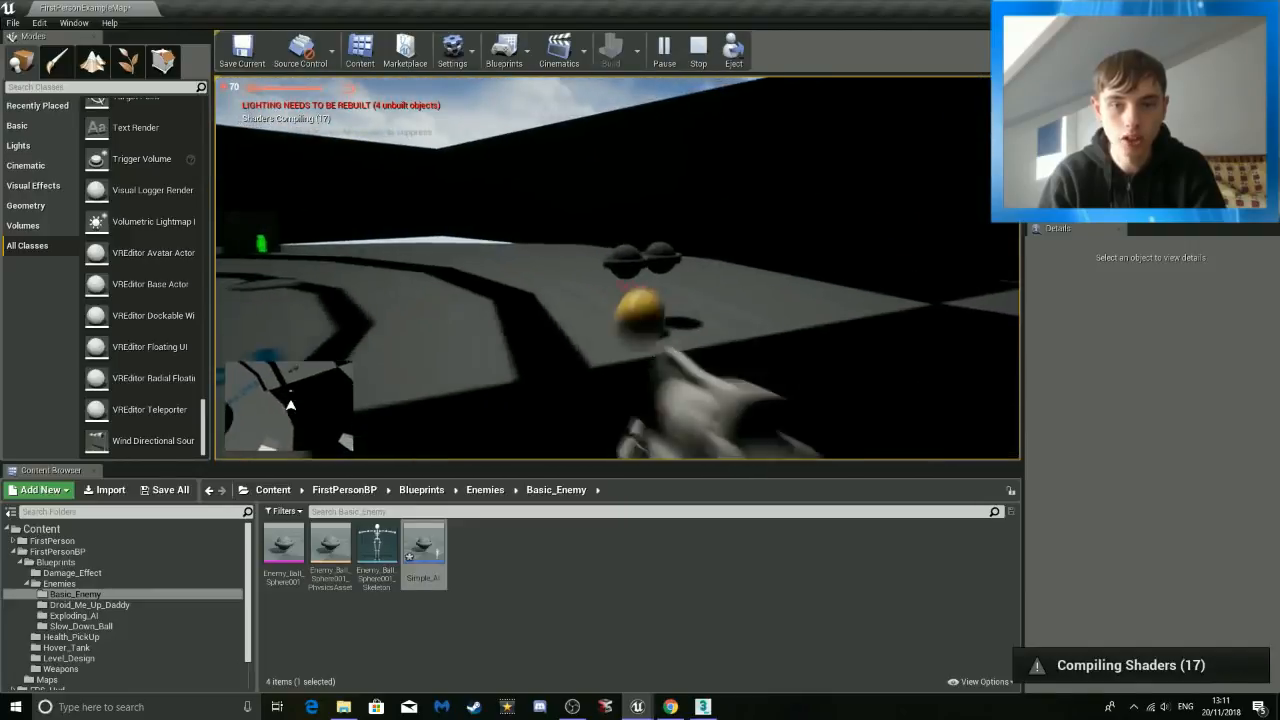
{"action": "key", "text": "w"}
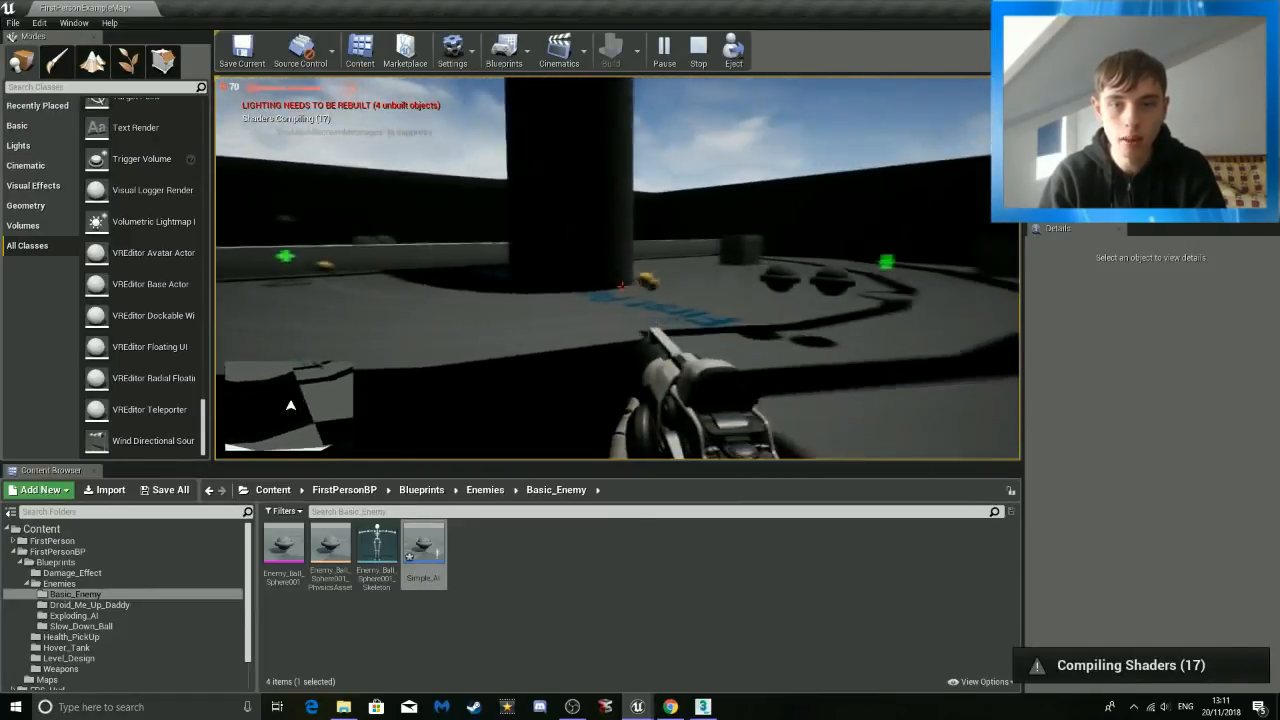
{"action": "key", "text": "w"}
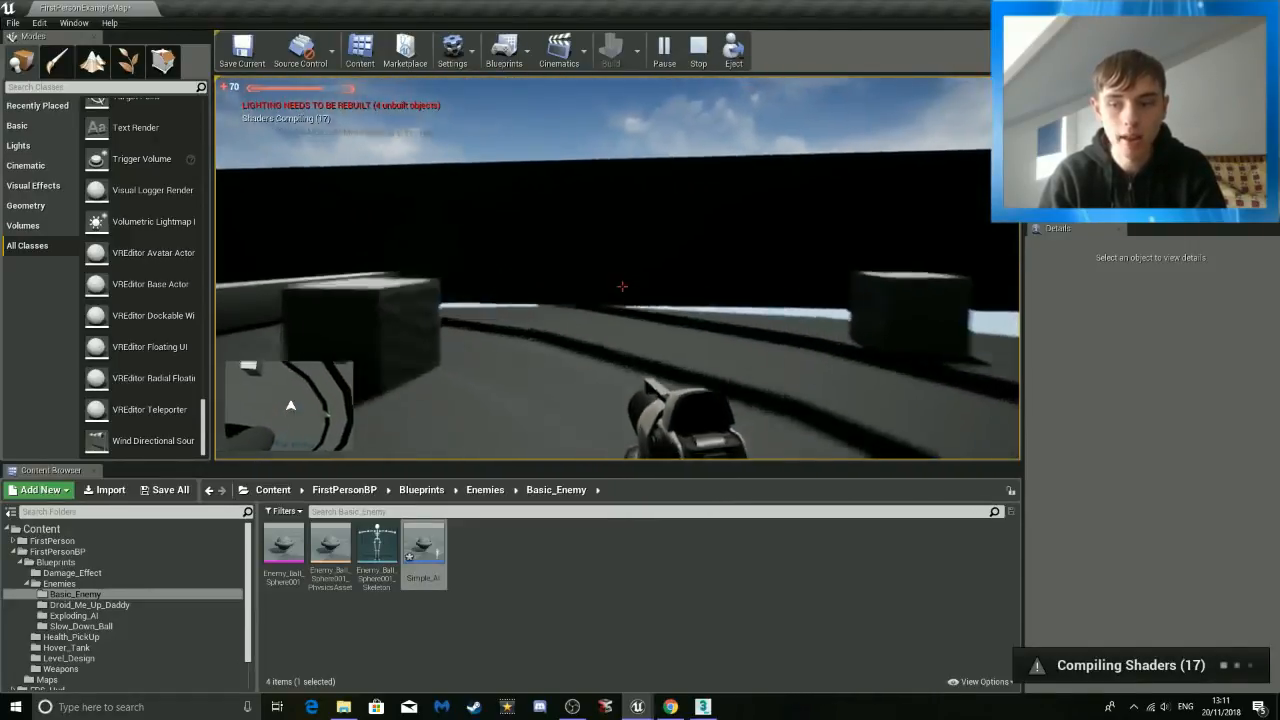
{"action": "key", "text": "w"}
{"action": "left_click", "coordinate": [622, 287]}
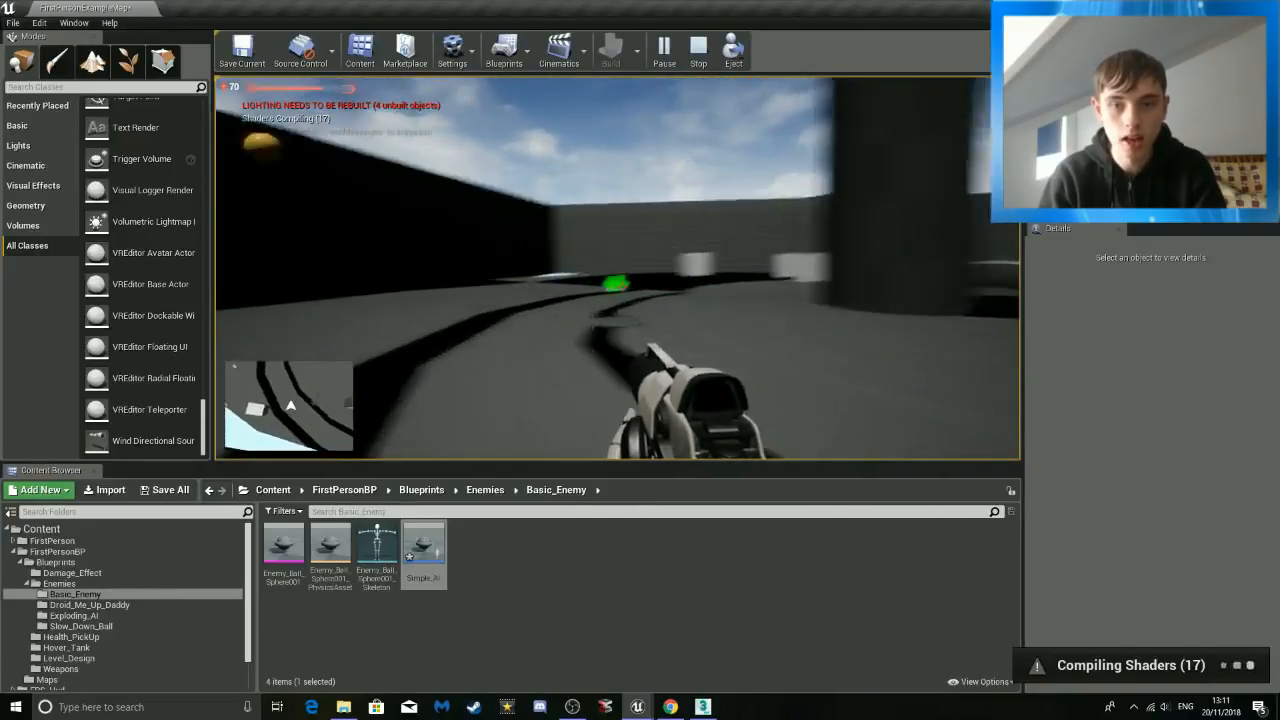
Continue the play-test, circling the pillar, running over the health pads and shooting at the ball enemies, and end the play session.
{"action": "key", "text": "w"}
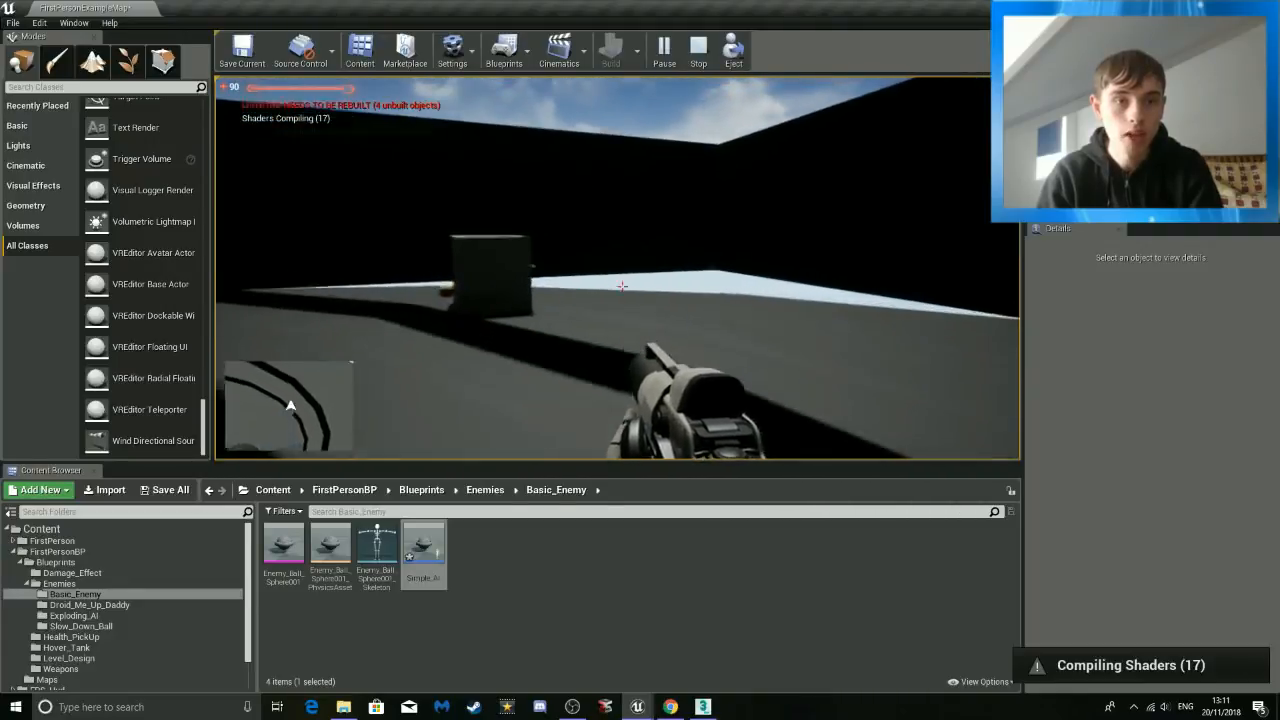
{"action": "key", "text": "w"}
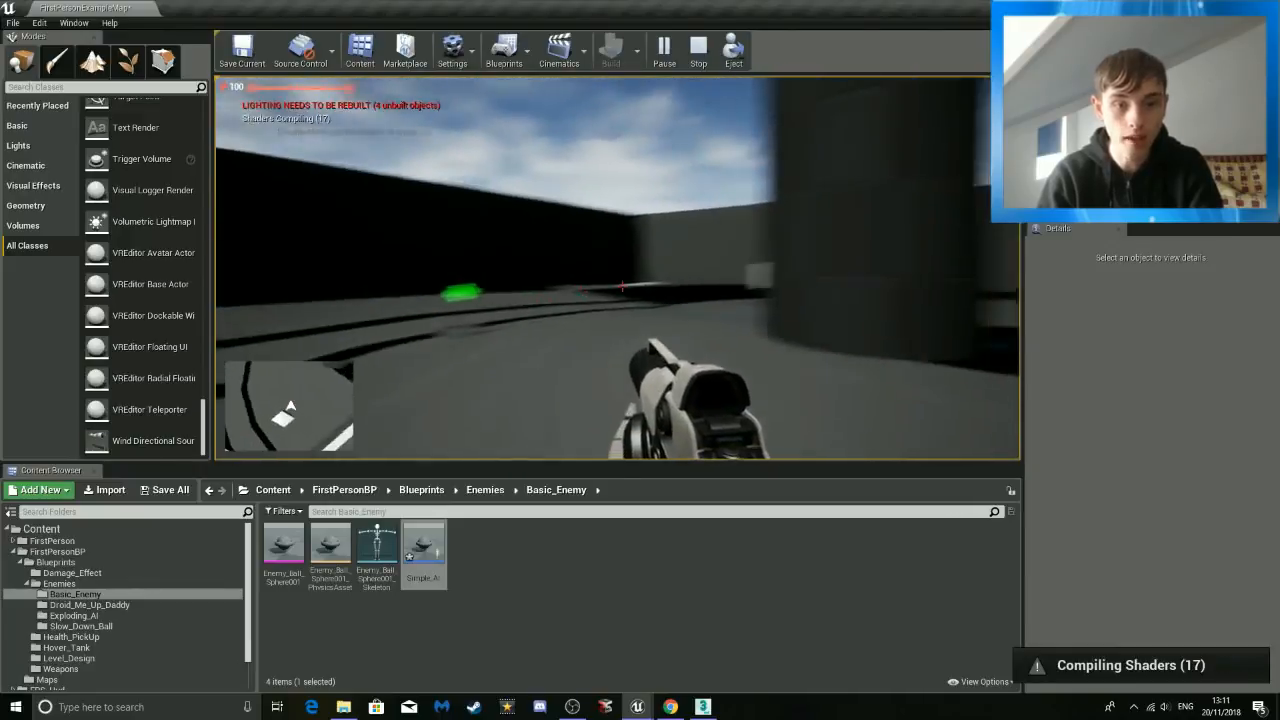
{"action": "key", "text": "w"}
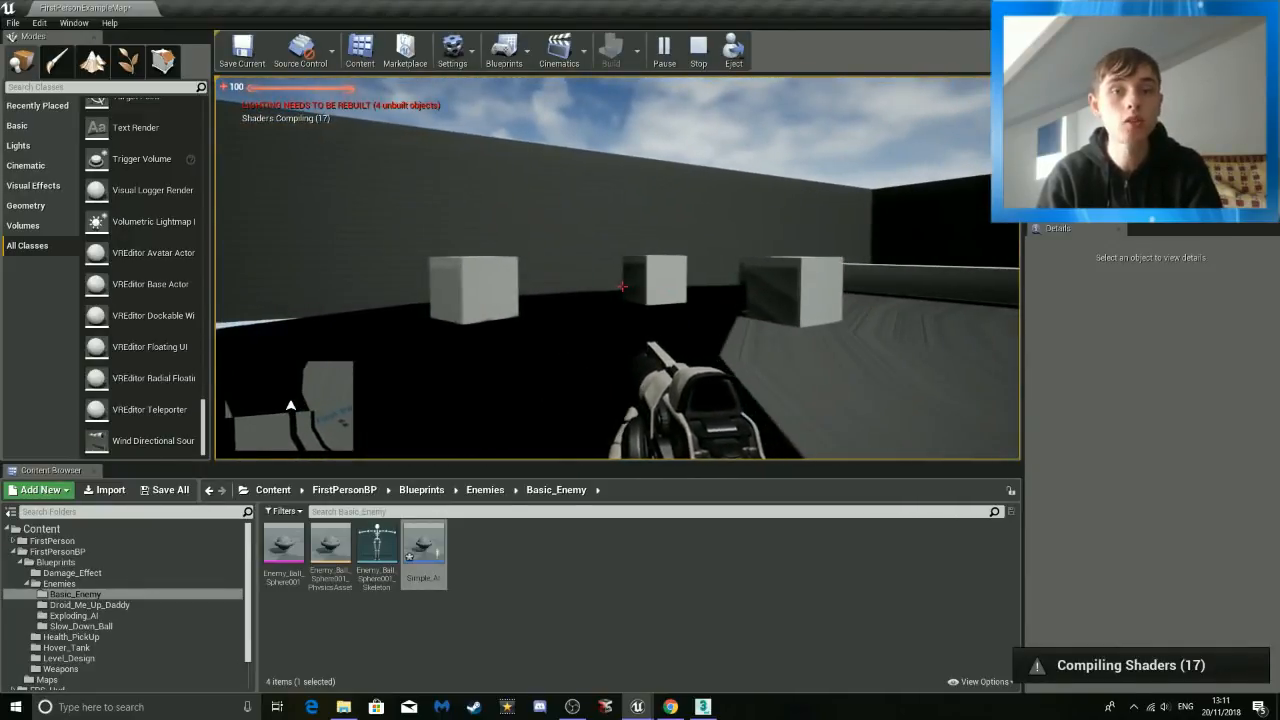
{"action": "key", "text": "w"}
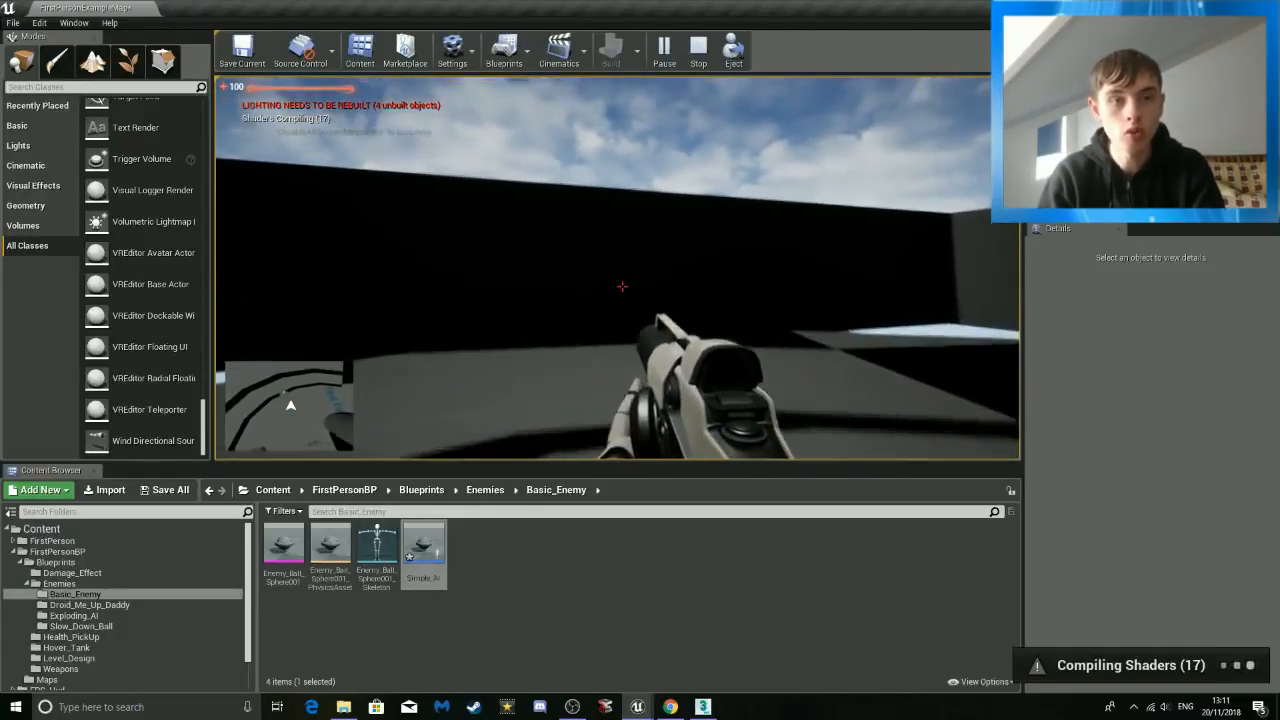
{"action": "key", "text": "w"}
{"action": "key", "text": "w"}
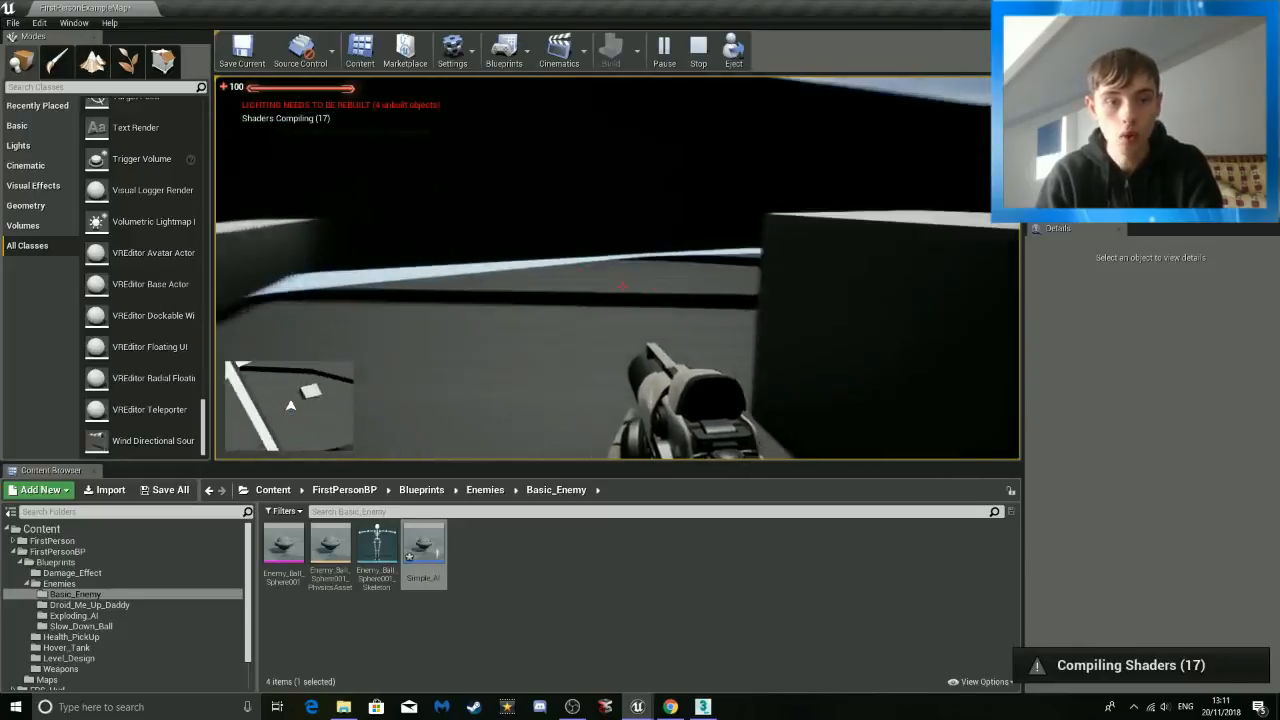
{"action": "key", "text": "w"}
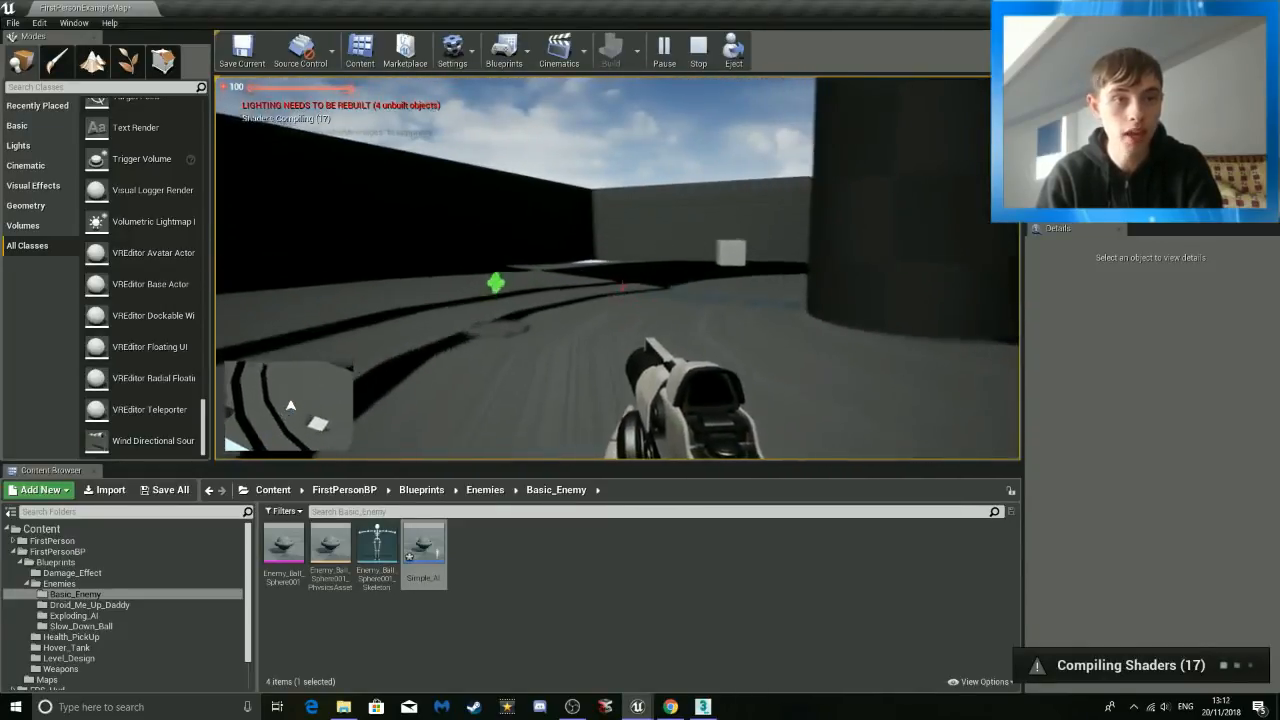
{"action": "key", "text": "w"}
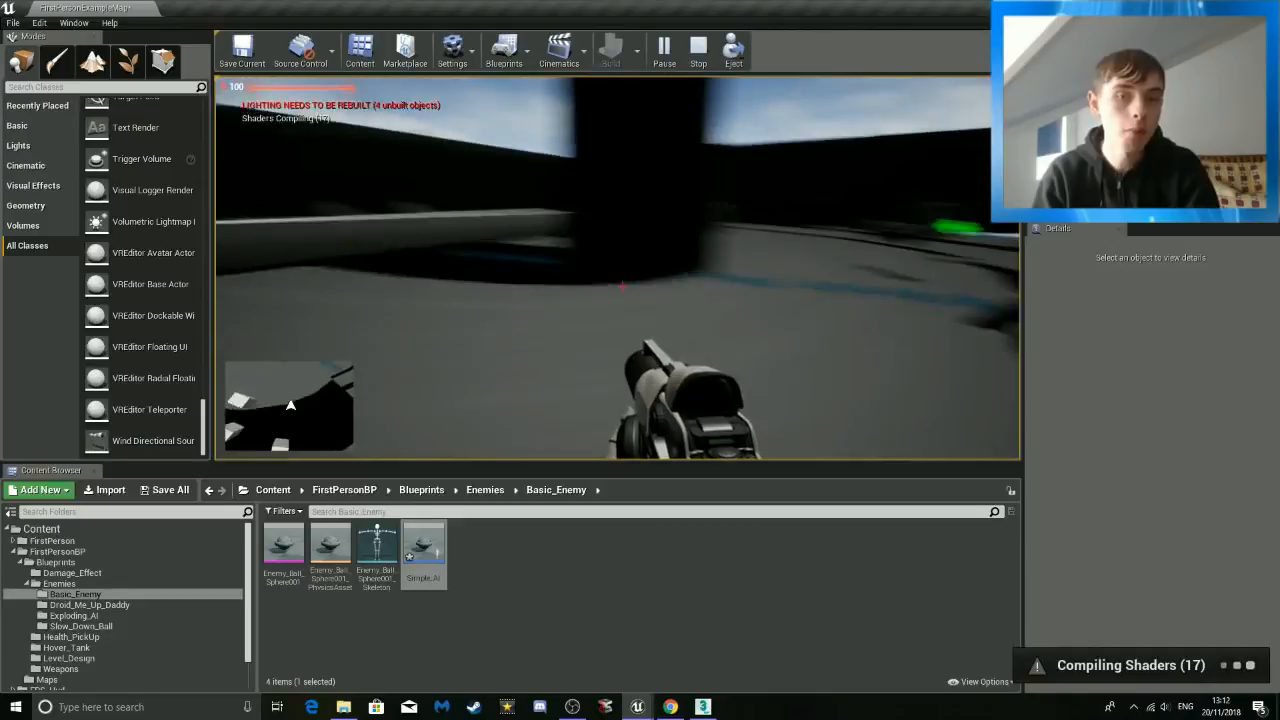
{"action": "key", "text": "w"}
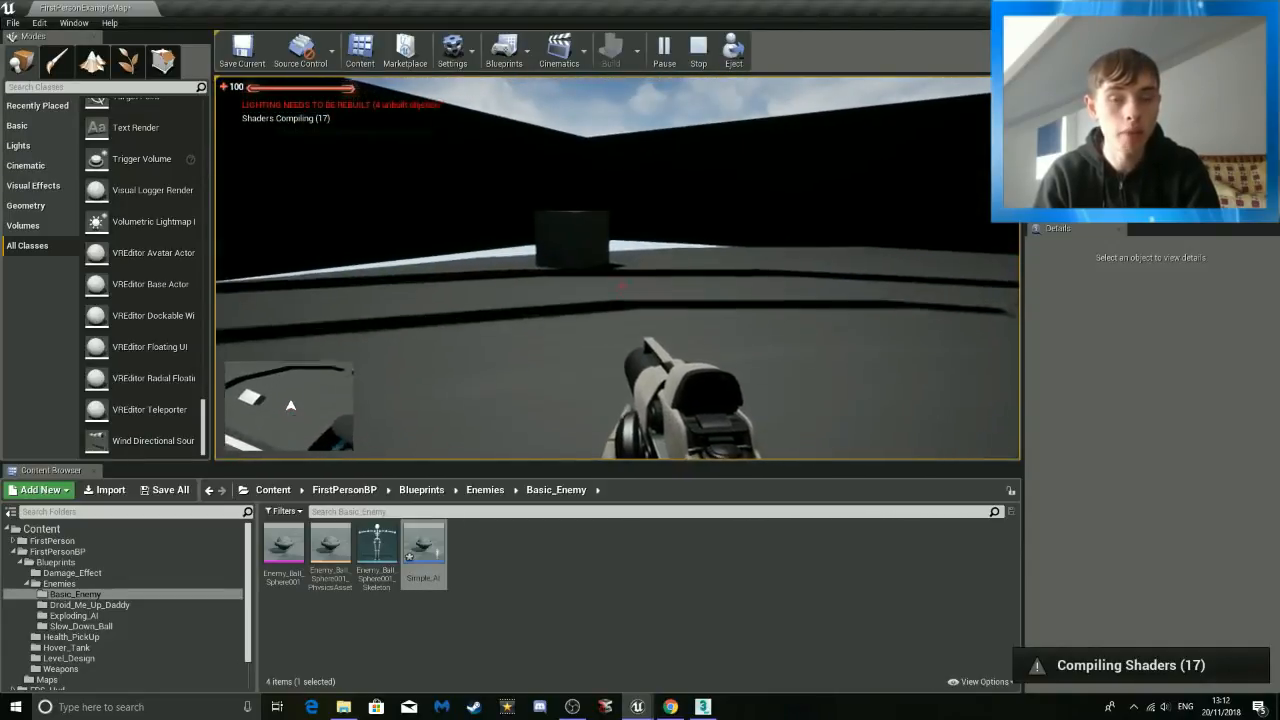
{"action": "key", "text": "w"}
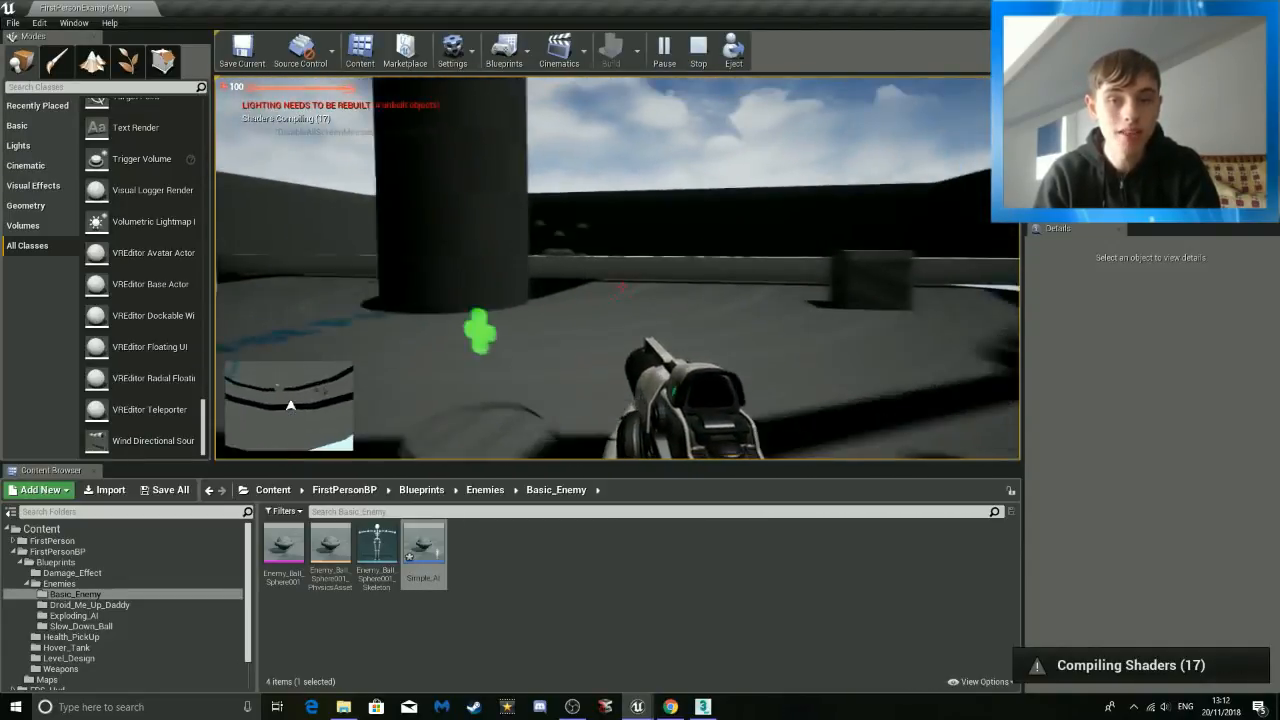
{"action": "key", "text": "w"}
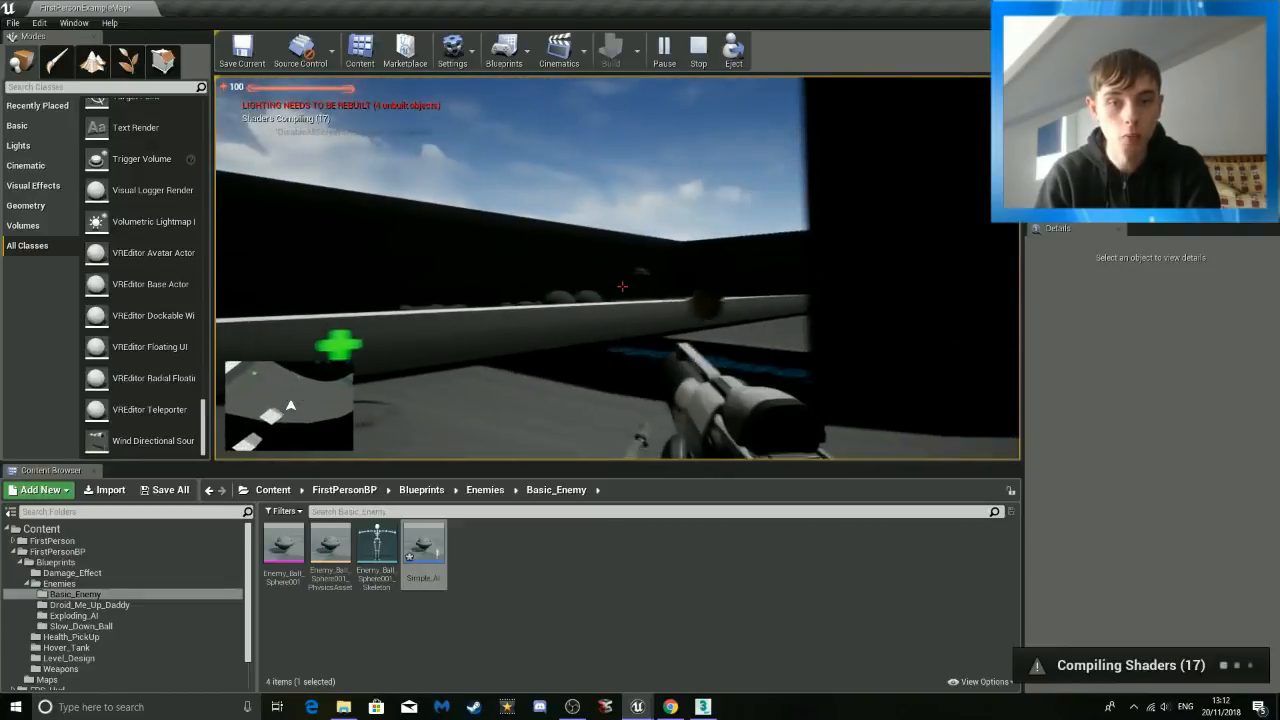
{"action": "key", "text": "w"}
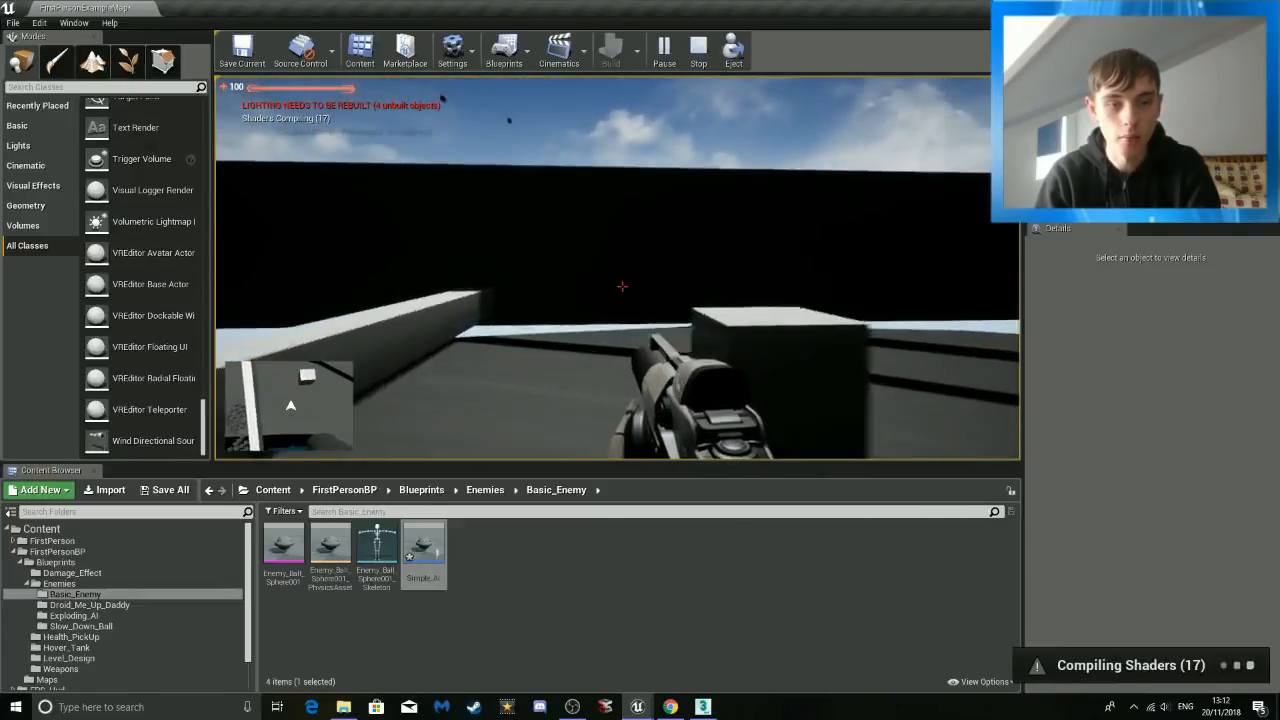
{"action": "key", "text": "w"}
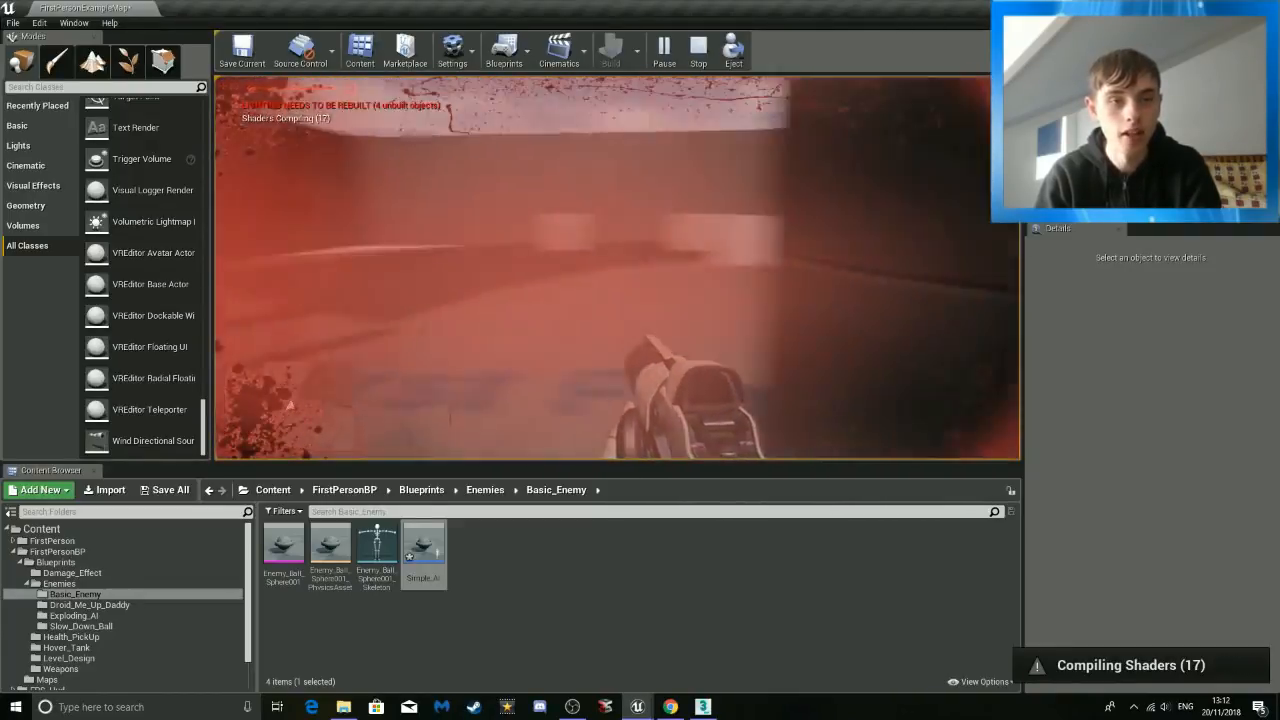
{"action": "key", "text": "w"}
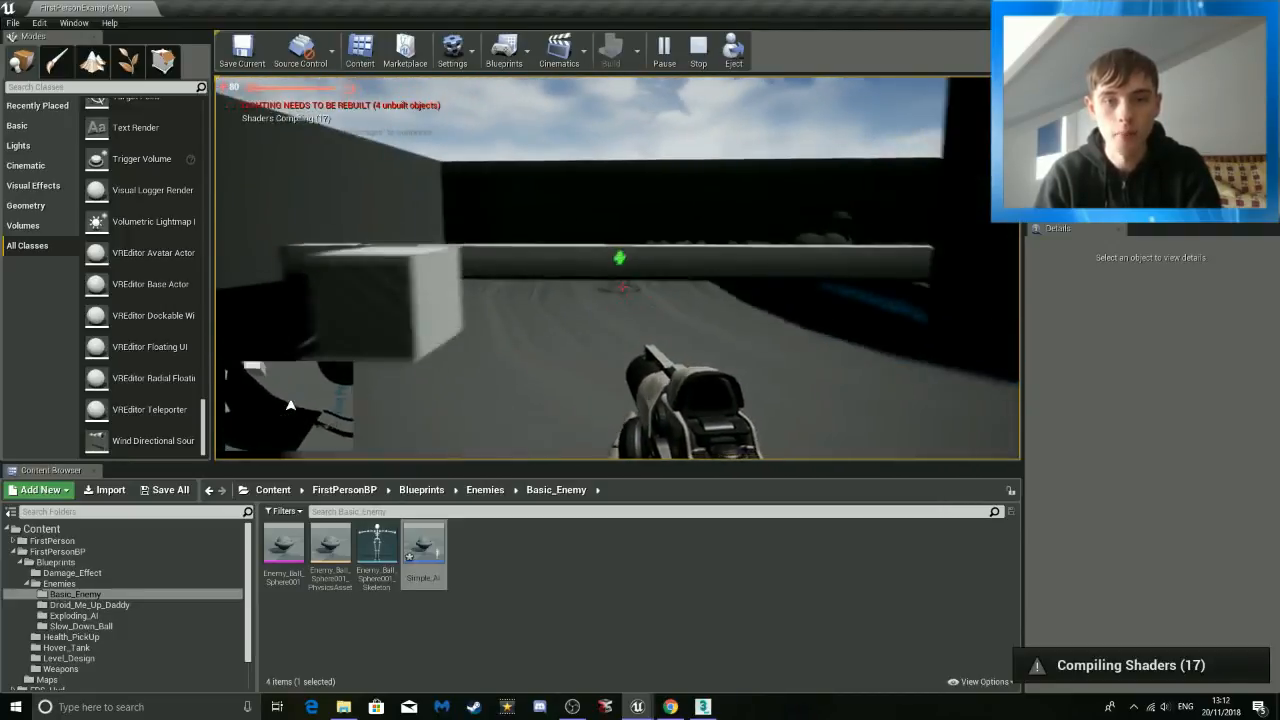
{"action": "key", "text": "w"}
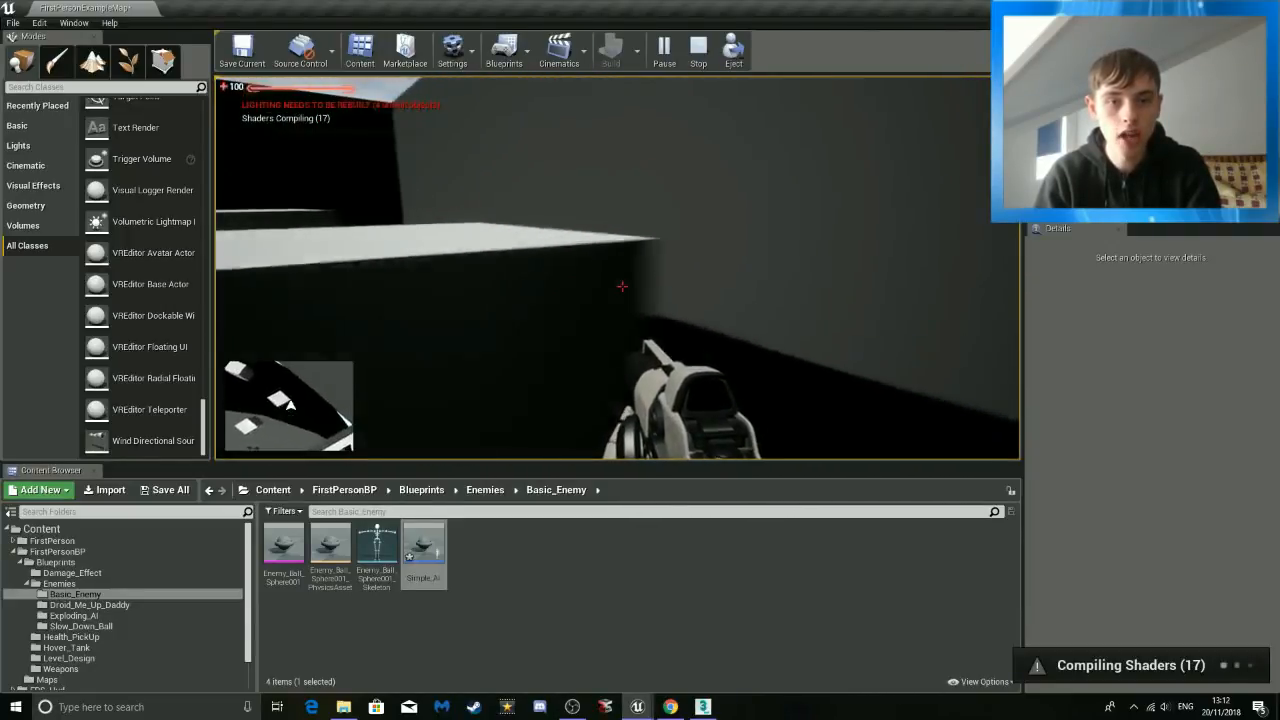
{"action": "key", "text": "w"}
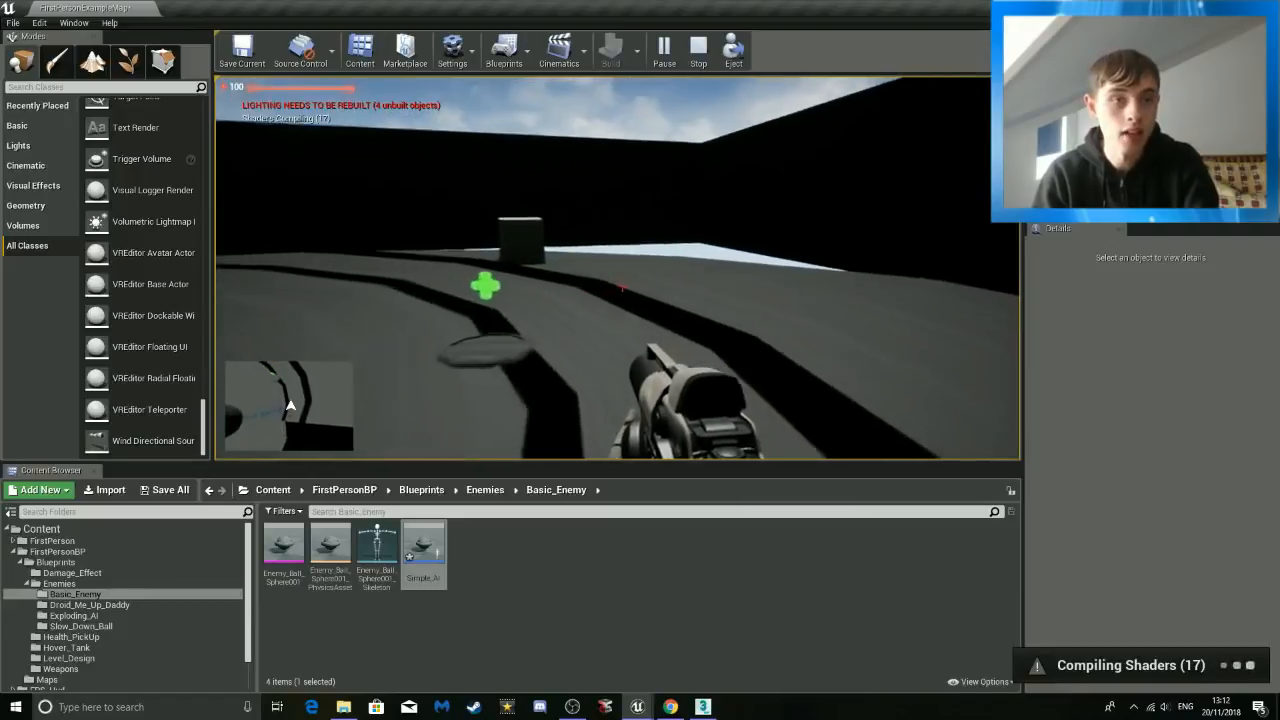
{"action": "key", "text": "w"}
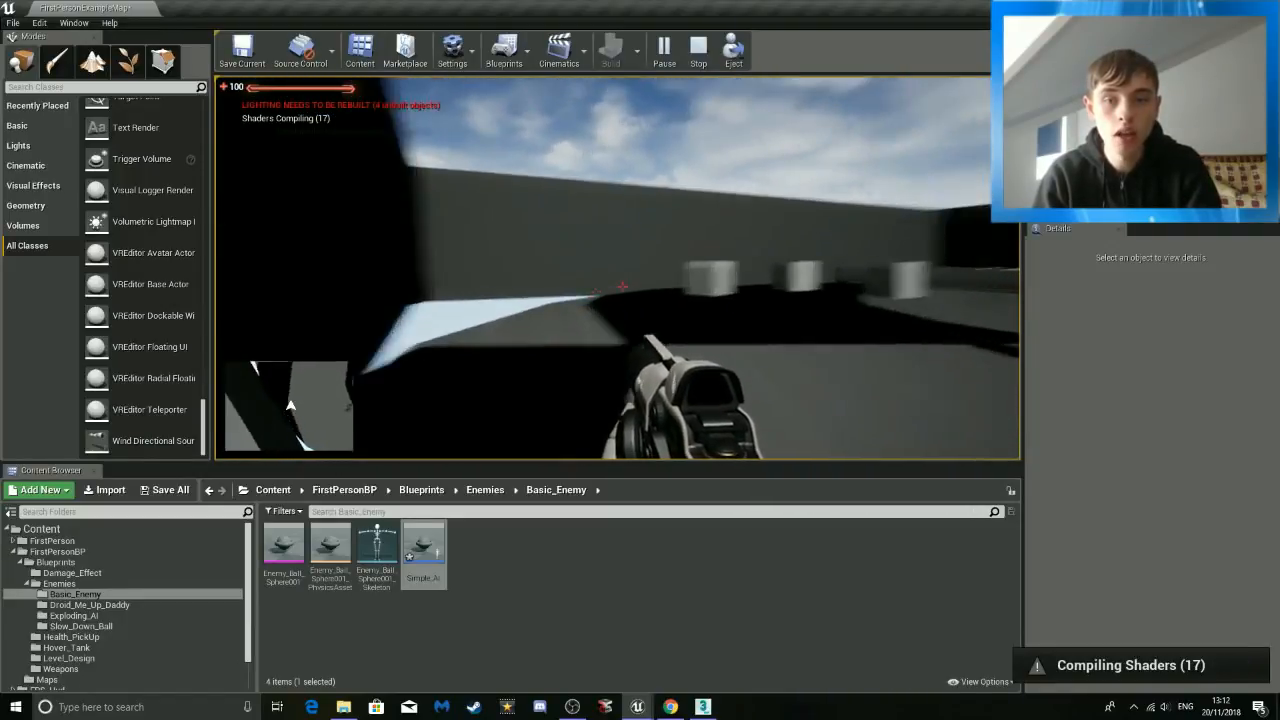
{"action": "key", "text": "w"}
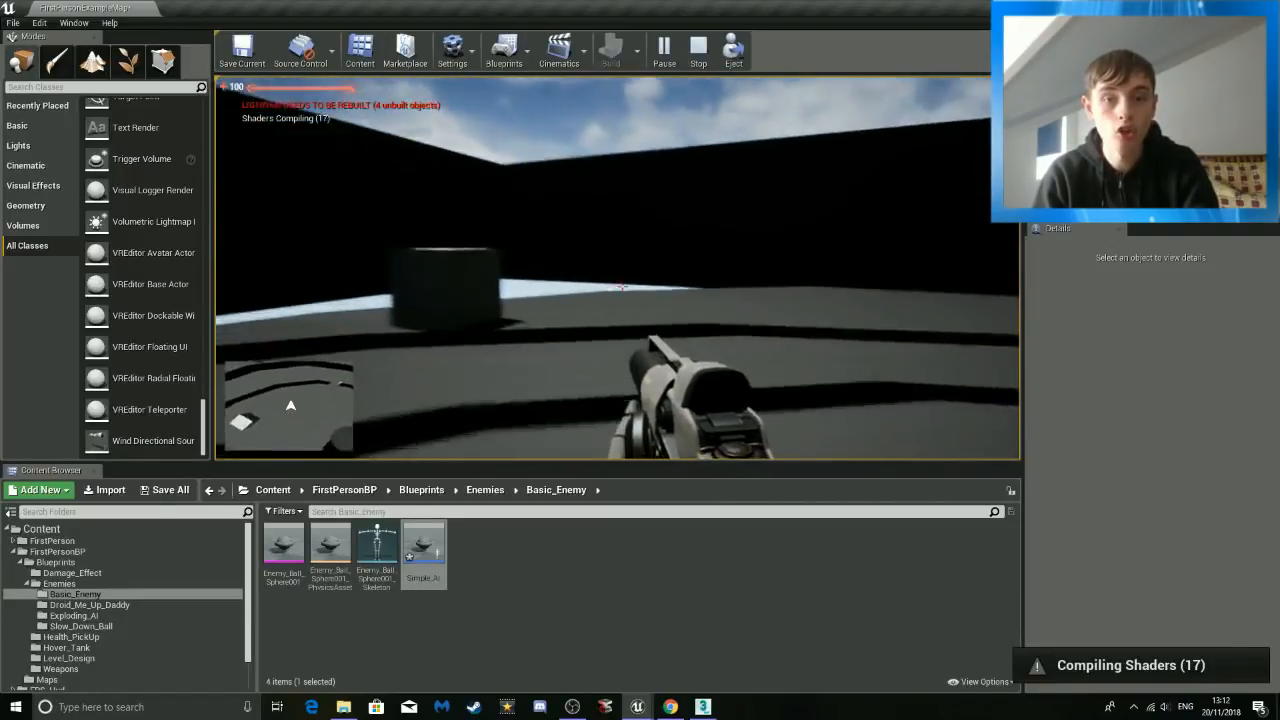
{"action": "key", "text": "w"}
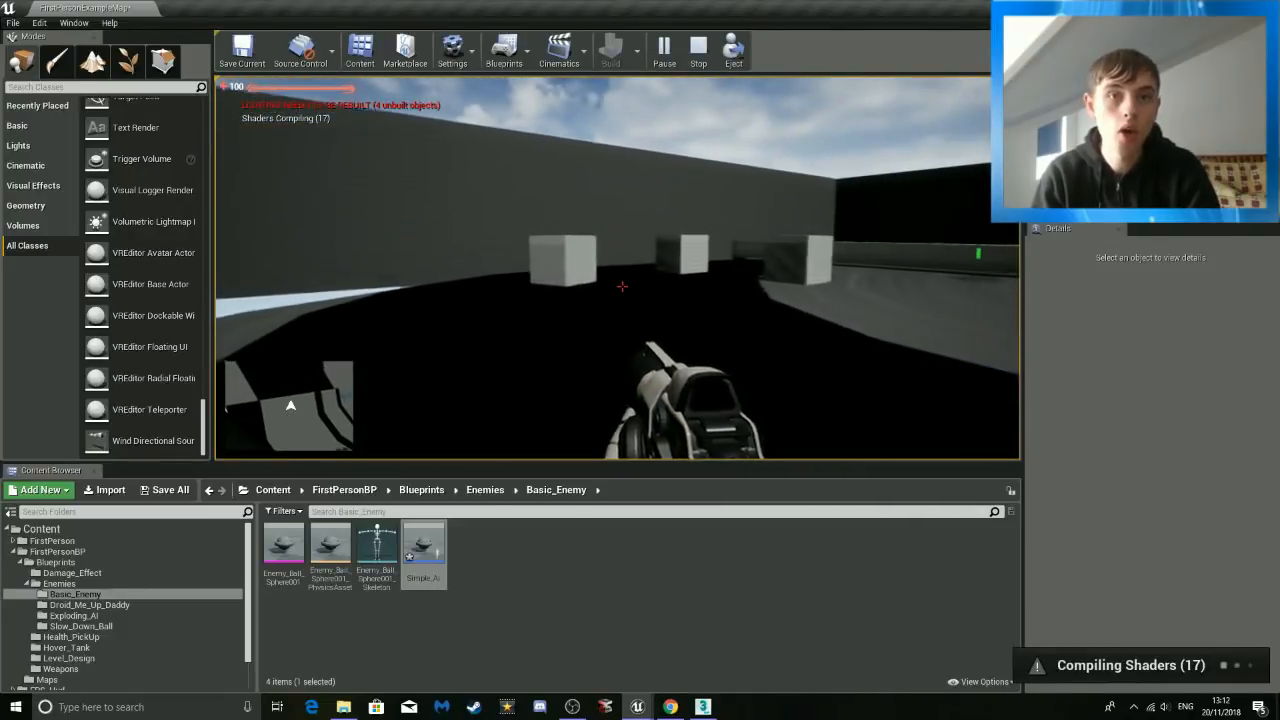
{"action": "key", "text": "w"}
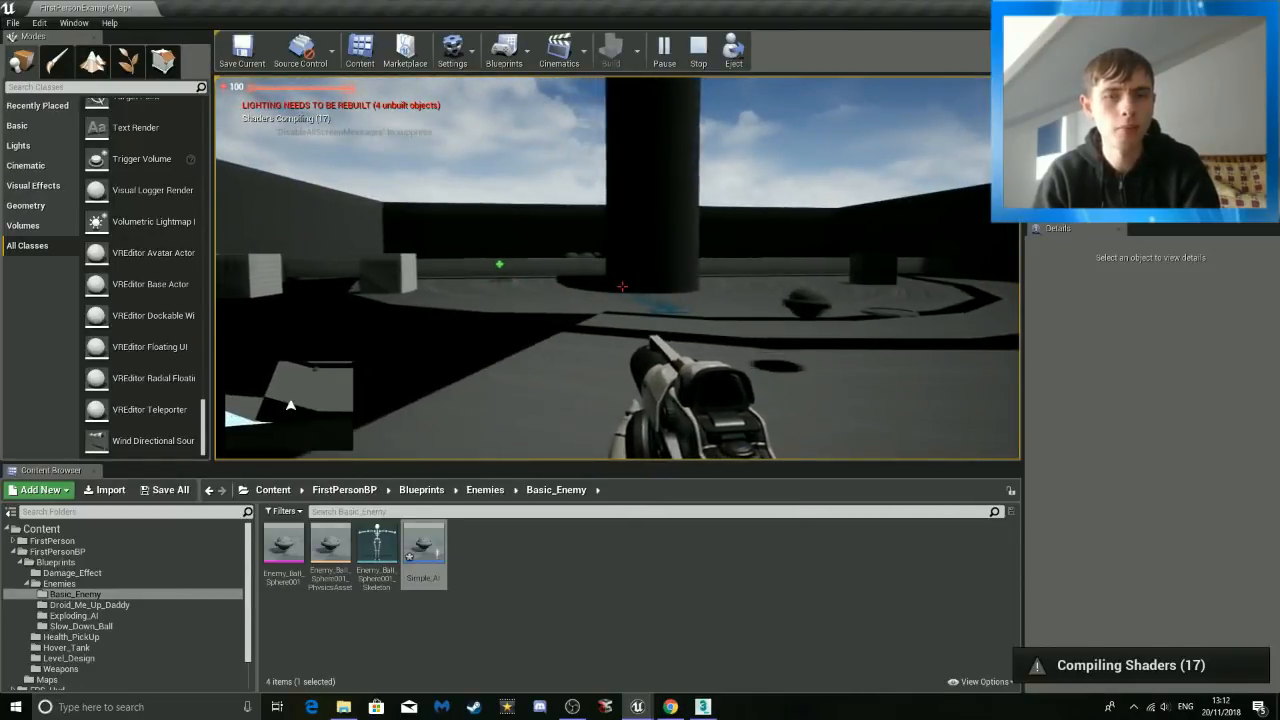
{"action": "key", "text": "w"}
{"action": "key", "text": "w"}
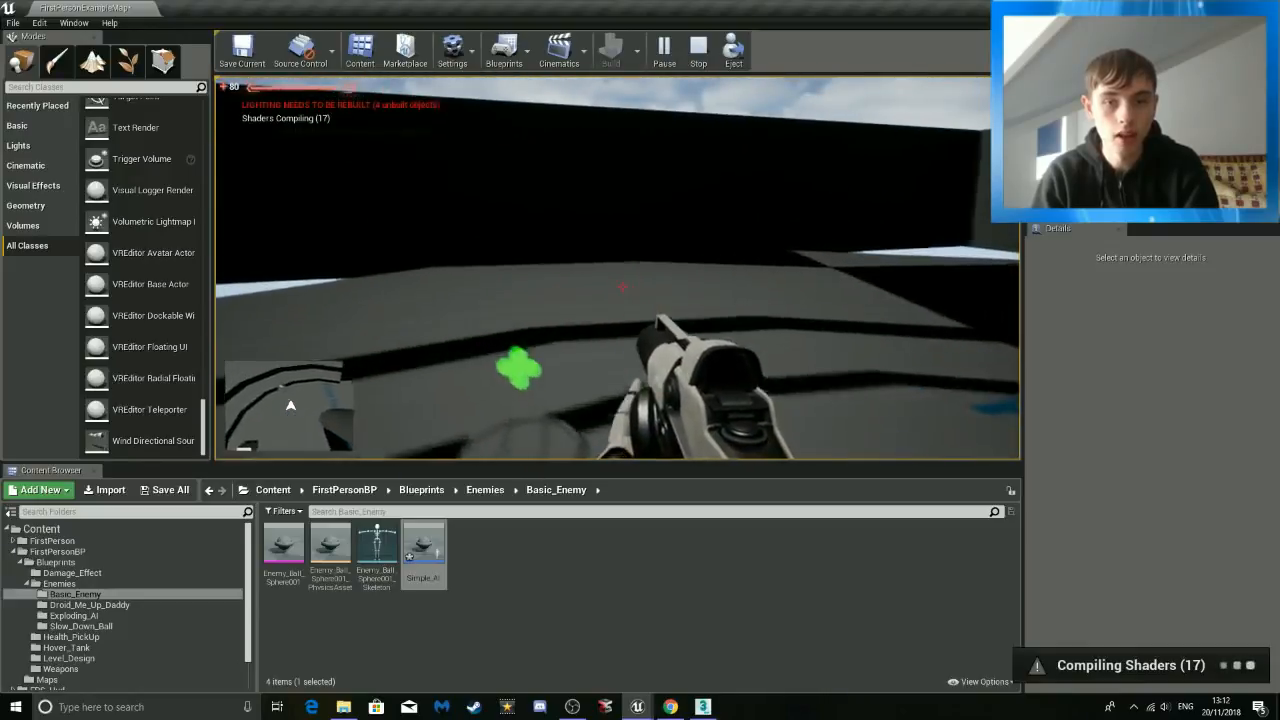
{"action": "key", "text": "w"}
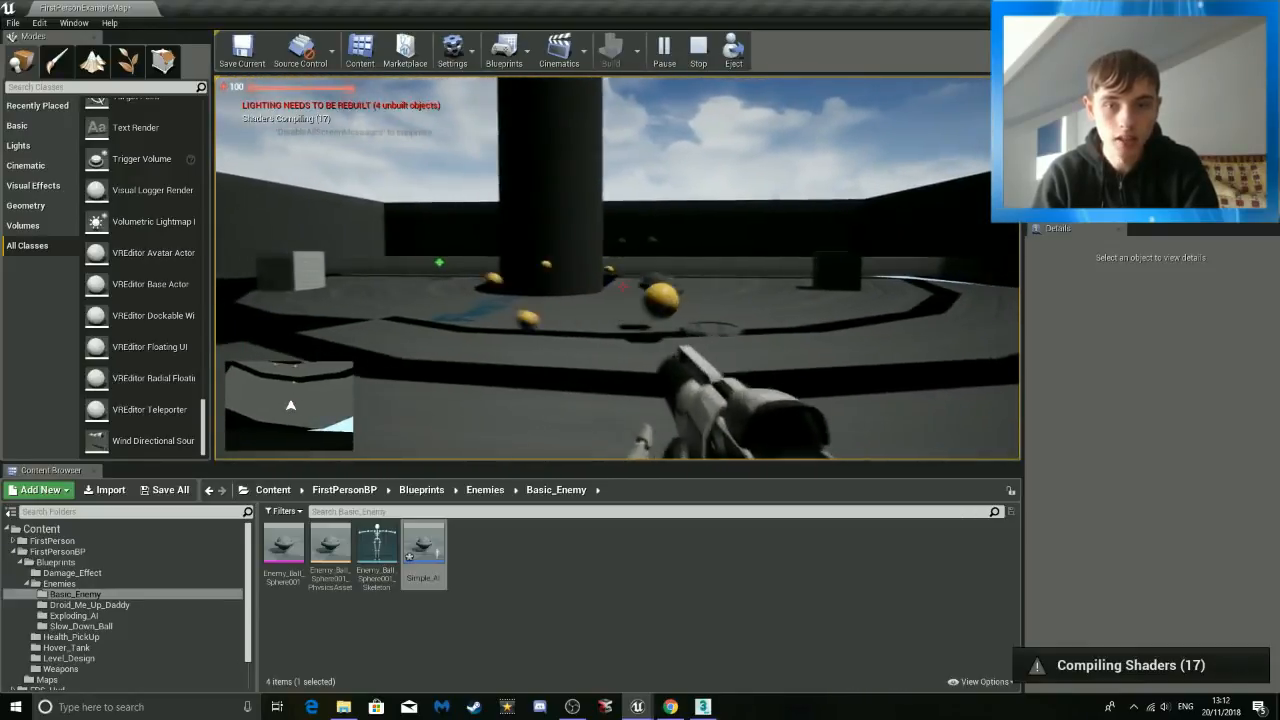
{"action": "key", "text": "w"}
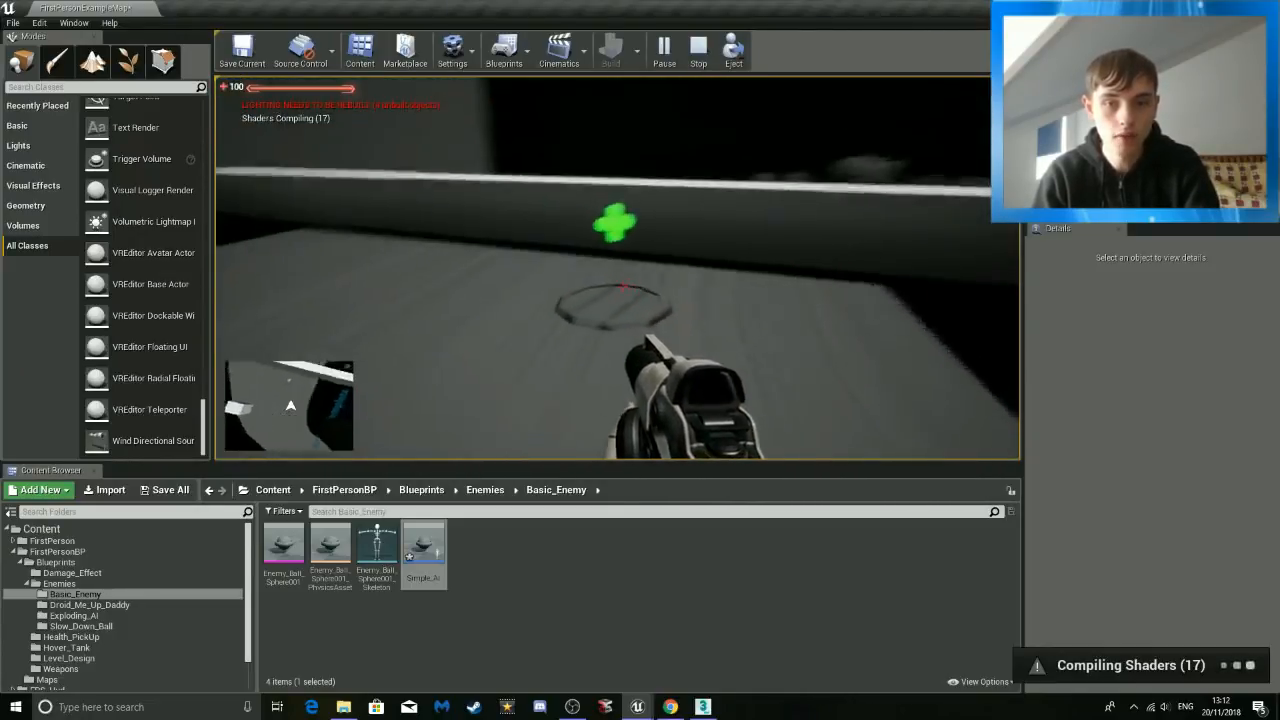
{"action": "key", "text": "Escape"}
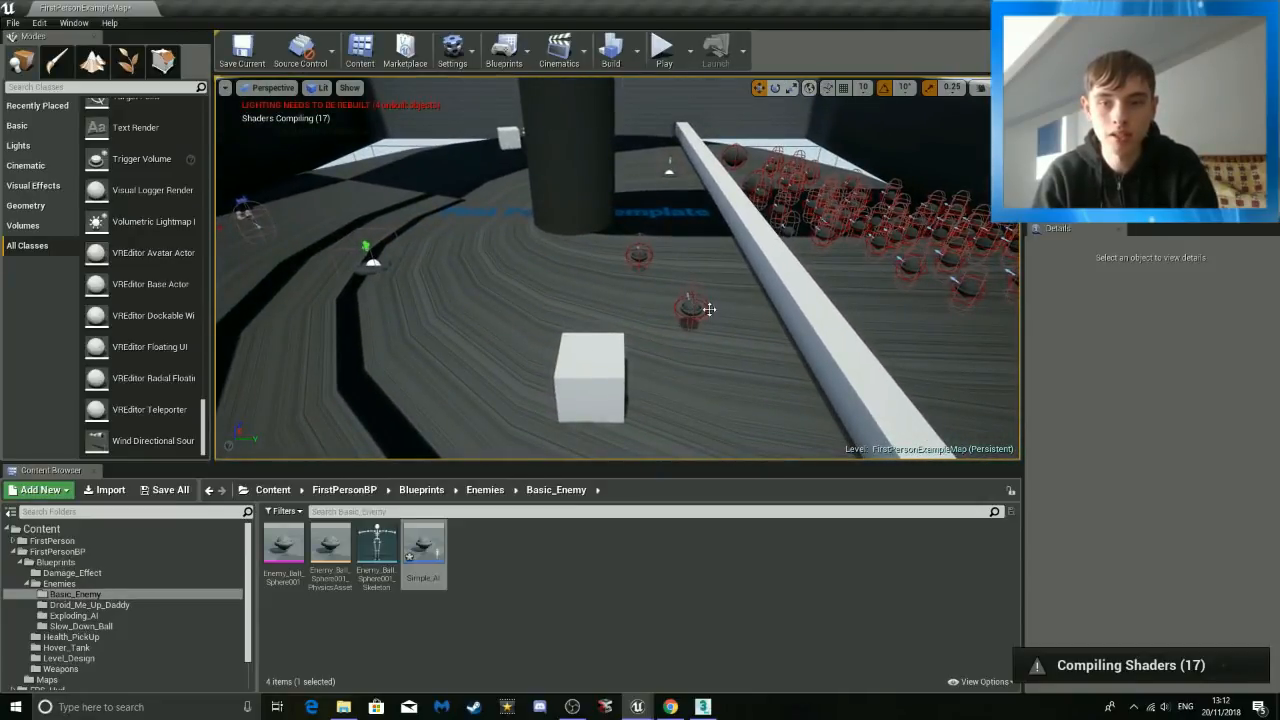
Select the health pad in the arena and show the contents of the Droid_Me_Up_Daddy folder.
{"action": "left_click", "coordinate": [690, 308]}
{"action": "mouse_move", "coordinate": [690, 308]}
{"action": "right_mouse_down"}
{"action": "mouse_move", "coordinate": [460, 290]}
{"action": "mouse_move", "coordinate": [700, 300]}
{"action": "mouse_move", "coordinate": [530, 295]}
{"action": "mouse_move", "coordinate": [570, 225]}
{"action": "mouse_move", "coordinate": [620, 300]}
{"action": "mouse_move", "coordinate": [520, 290]}
{"action": "mouse_move", "coordinate": [690, 320]}
{"action": "mouse_move", "coordinate": [640, 325]}
{"action": "mouse_move", "coordinate": [600, 300]}
{"action": "mouse_move", "coordinate": [737, 303]}
{"action": "mouse_move", "coordinate": [760, 200]}
{"action": "mouse_move", "coordinate": [820, 100]}
{"action": "right_mouse_up"}
{"action": "left_click", "coordinate": [721, 296]}
{"action": "left_click", "coordinate": [80, 605]}
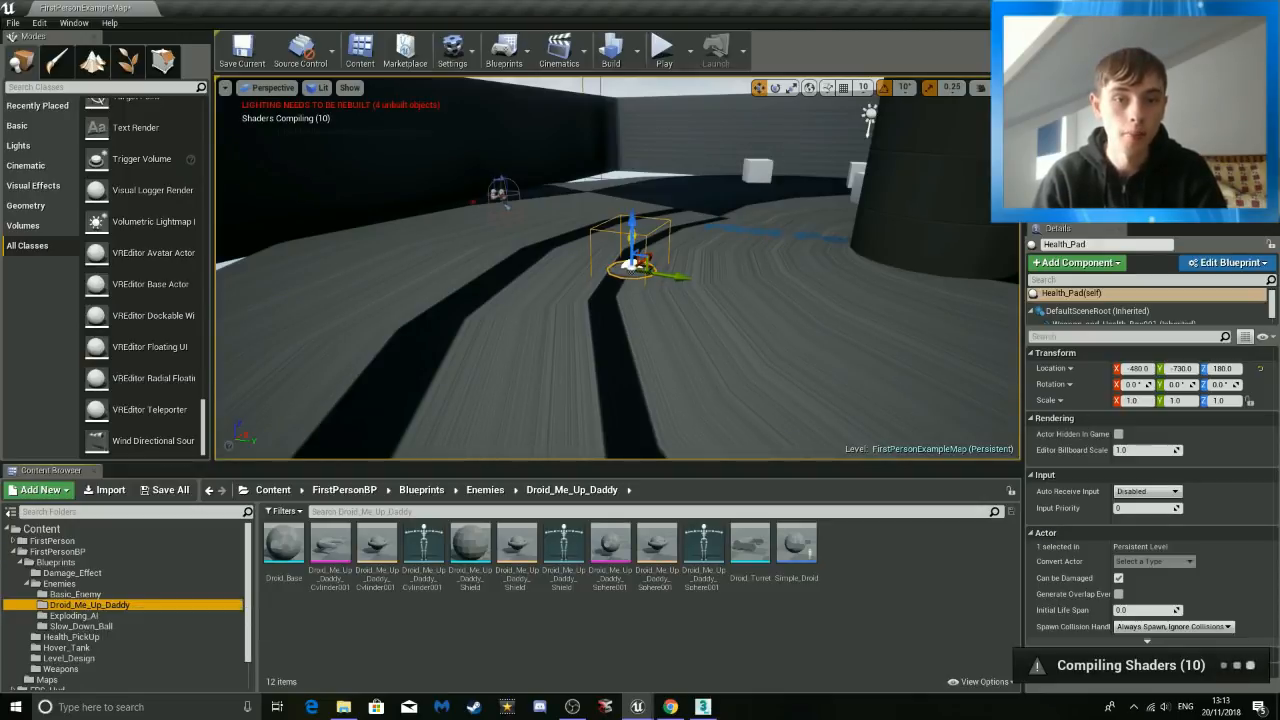
{"action": "mouse_move", "coordinate": [478, 371]}
{"action": "right_mouse_down"}
{"action": "mouse_move", "coordinate": [628, 258]}
{"action": "mouse_move", "coordinate": [606, 283]}
{"action": "right_mouse_up"}
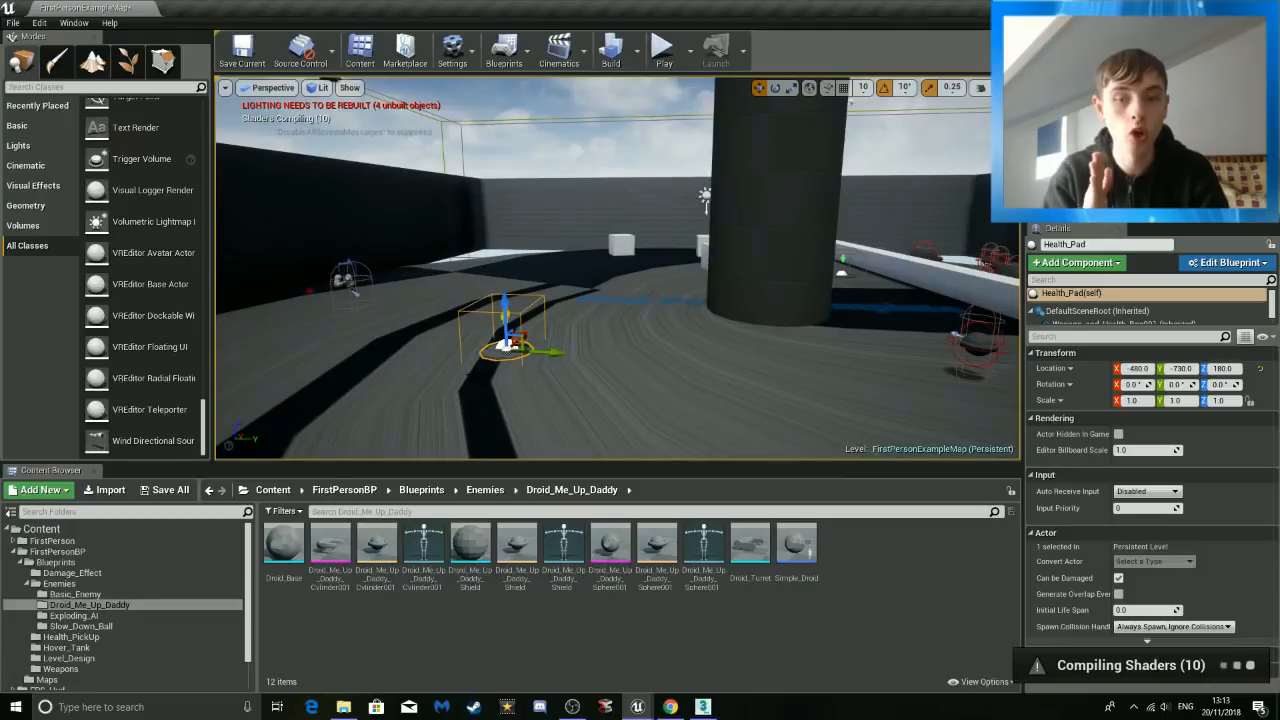
Browse to the Health_PickUp folder under Blueprints and view the health pad beside the white dividing wall.
{"action": "left_click", "coordinate": [75, 594]}
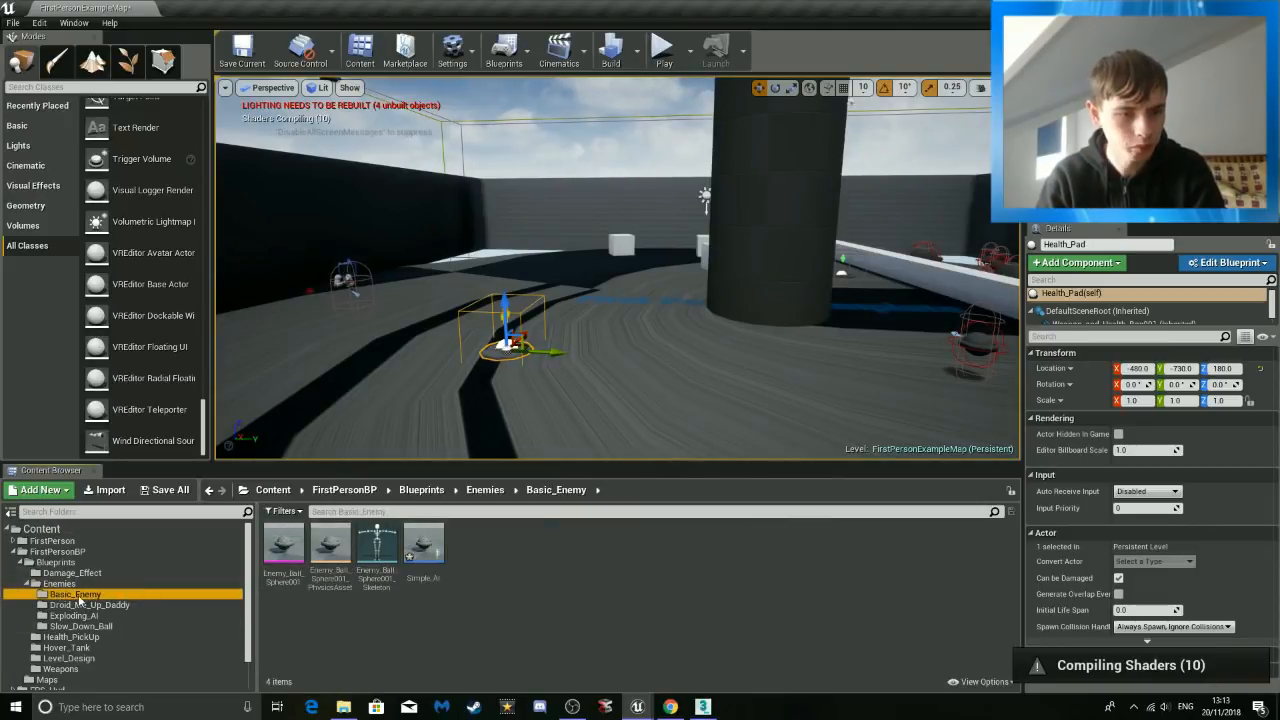
{"action": "left_click", "coordinate": [72, 573]}
{"action": "left_click", "coordinate": [55, 562]}
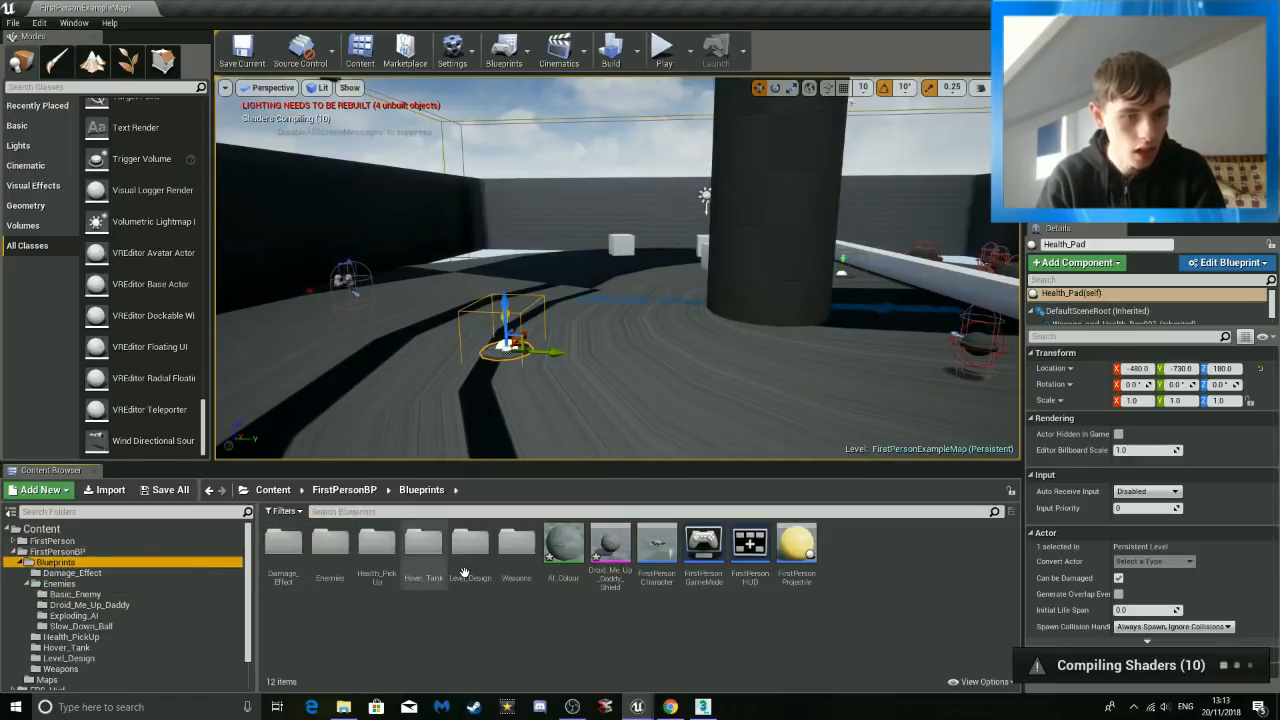
{"action": "double_click", "coordinate": [378, 548]}
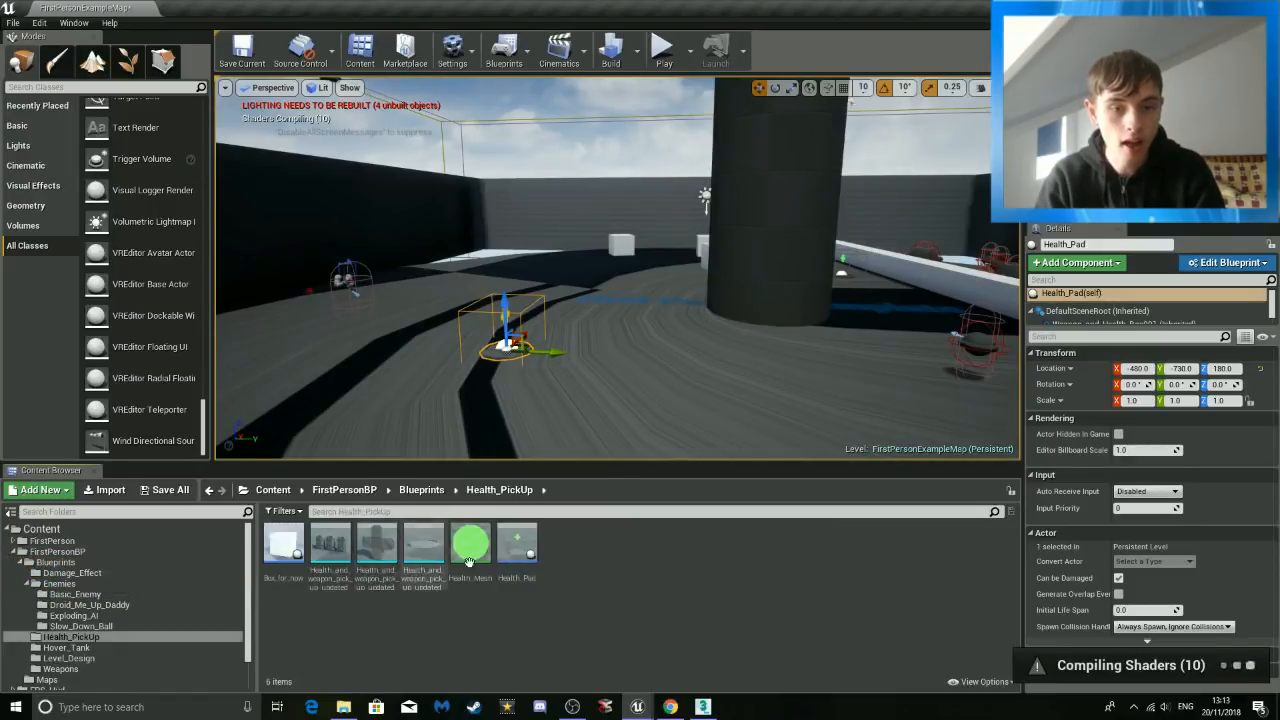
{"action": "key", "text": "w"}
{"action": "mouse_move", "coordinate": [543, 431]}
{"action": "right_mouse_down"}
{"action": "mouse_move", "coordinate": [550, 320]}
{"action": "mouse_move", "coordinate": [548, 425]}
{"action": "mouse_move", "coordinate": [572, 460]}
{"action": "mouse_move", "coordinate": [540, 448]}
{"action": "right_mouse_up"}
{"action": "key", "text": "w"}
{"action": "key", "text": "s"}
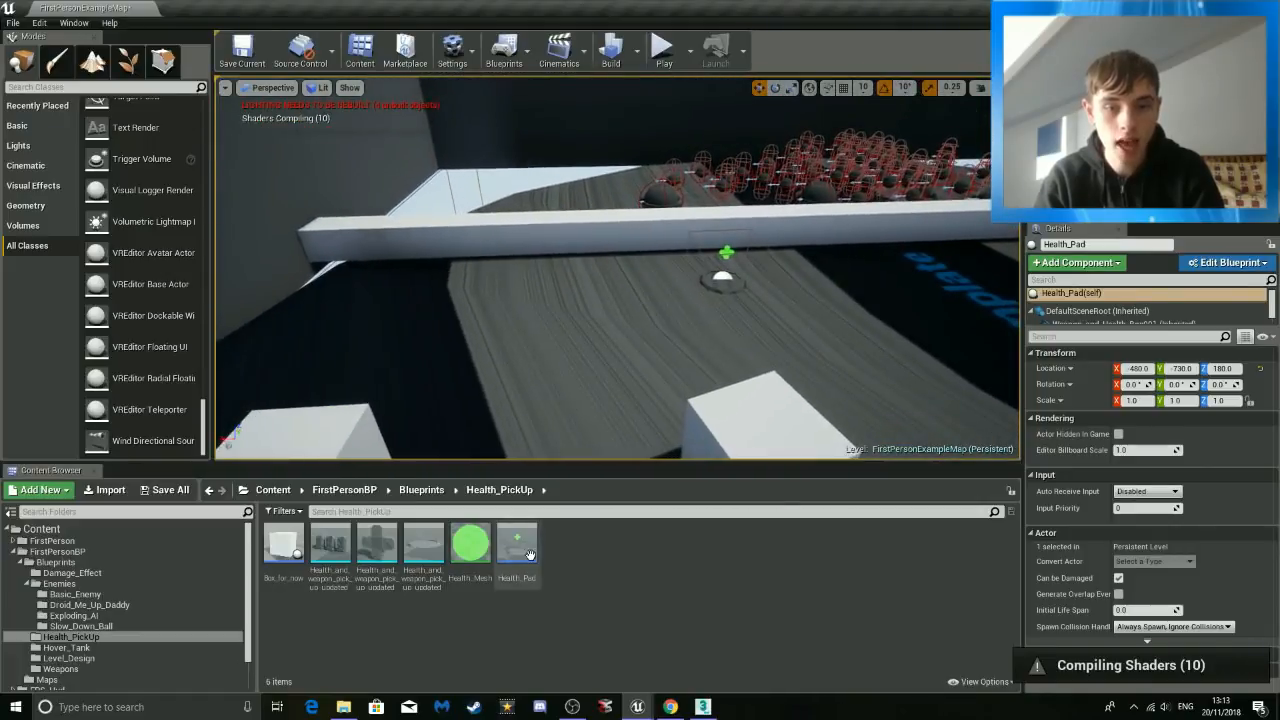
Open the Health_Pad blueprint, inspect its green cross mesh in the 3D preview, and return to the level.
{"action": "double_click", "coordinate": [529, 553]}
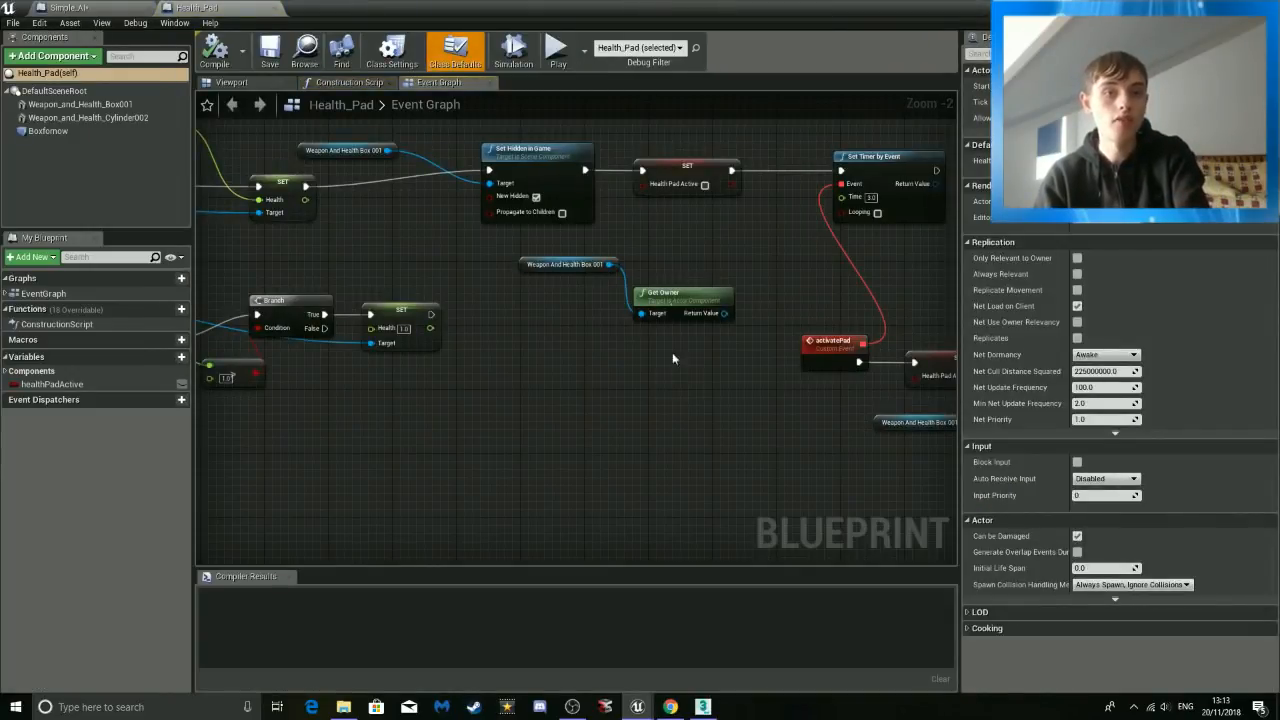
{"action": "left_click", "coordinate": [261, 80]}
{"action": "left_click", "coordinate": [575, 400]}
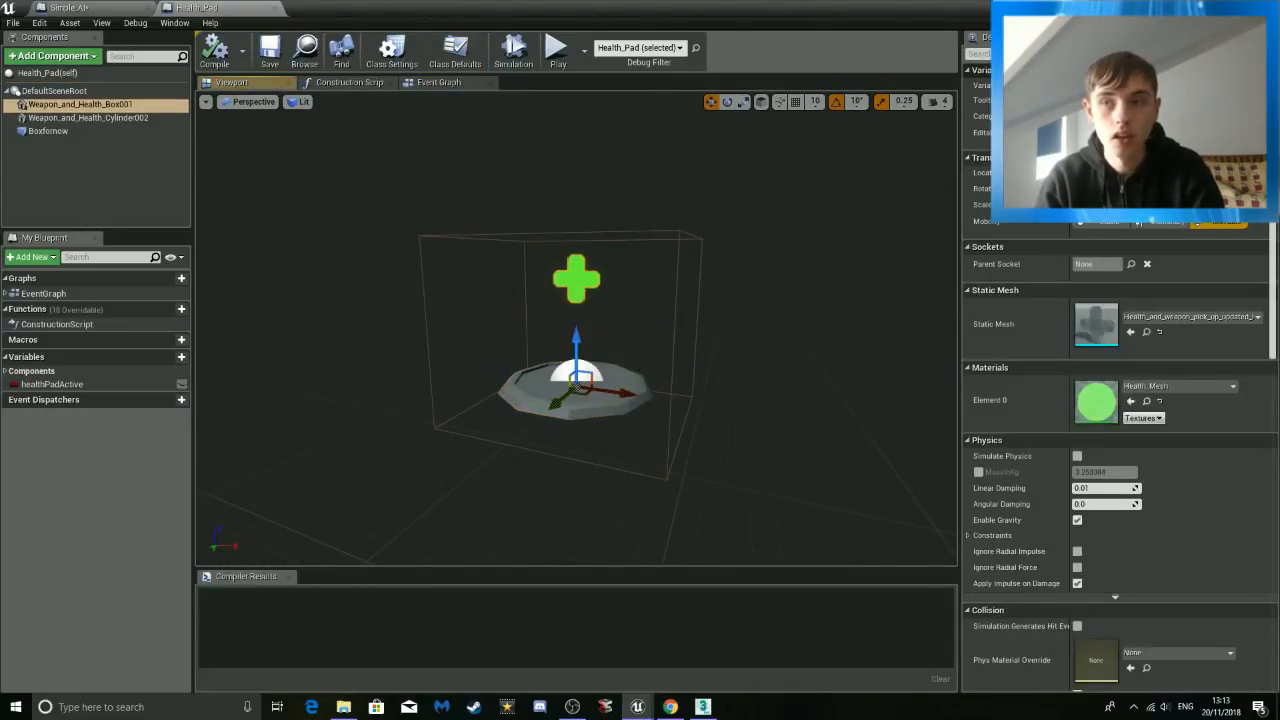
{"action": "left_click", "coordinate": [1243, 8]}
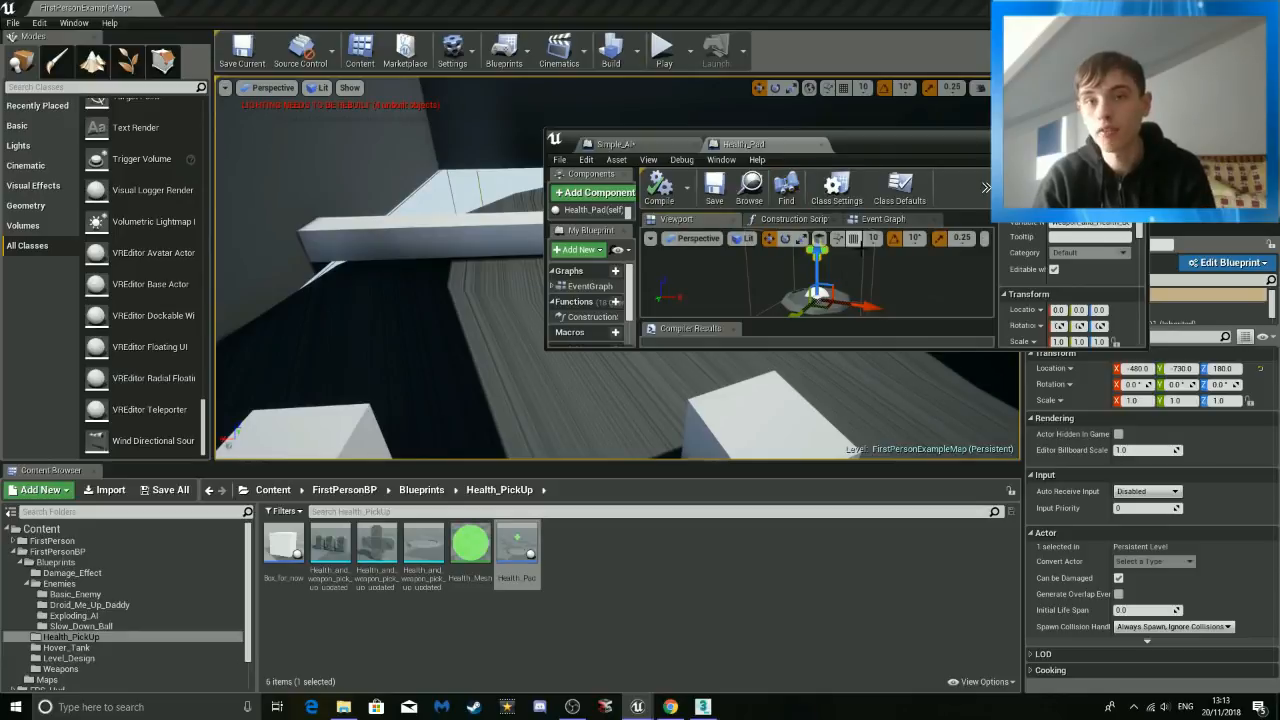
{"action": "left_click", "coordinate": [1108, 136]}
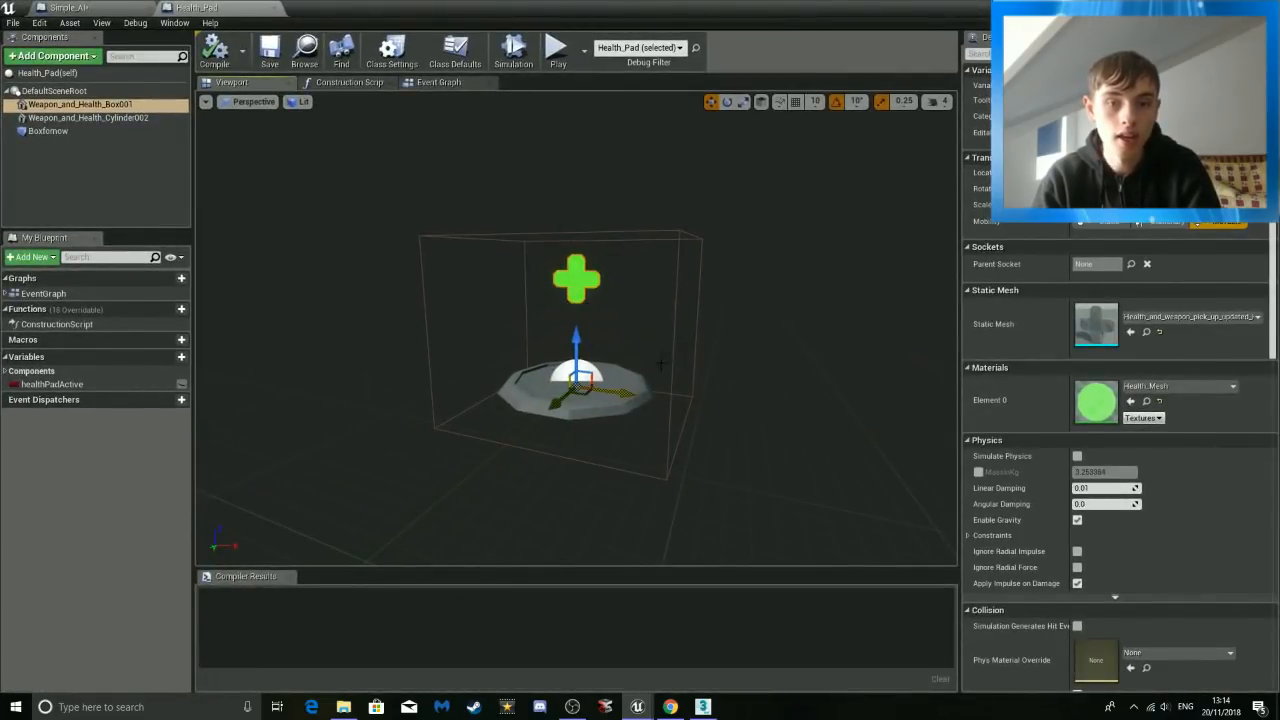
{"action": "left_click", "coordinate": [461, 238]}
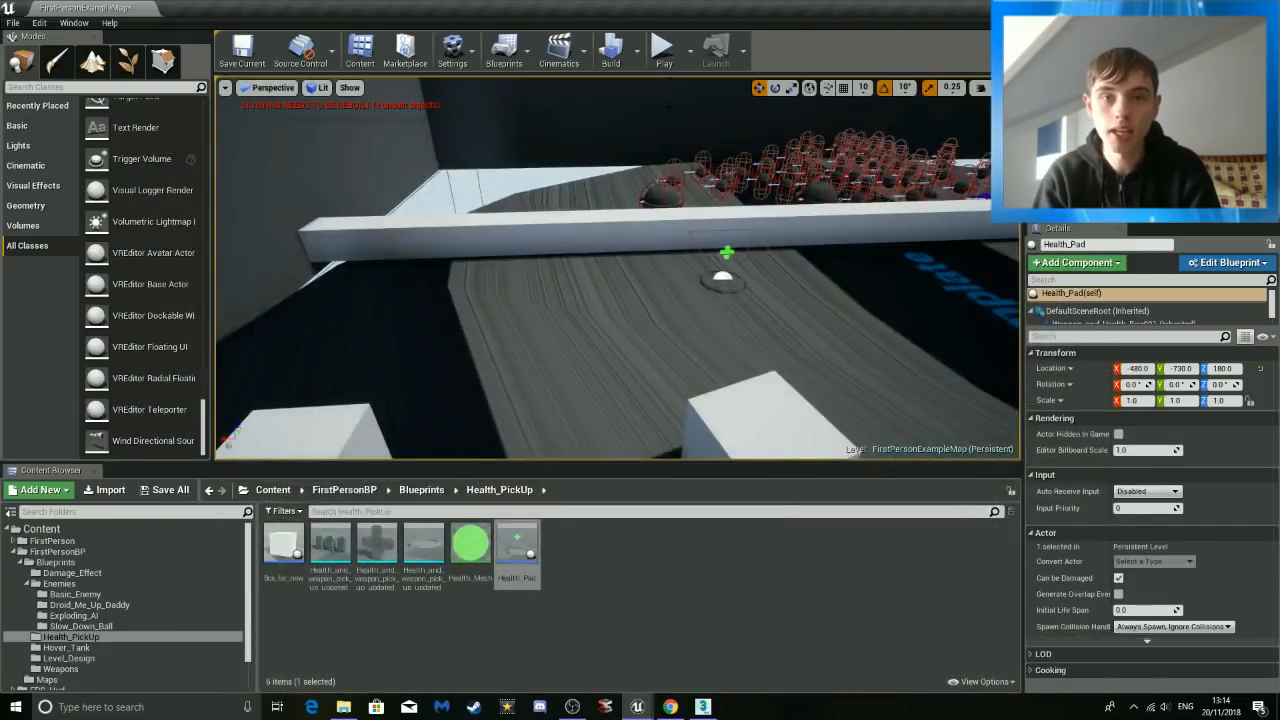
Play-test the arena, running over the health pads to regain health and shooting at the ball enemy, and end the play session.
{"action": "right_click_drag", "start_coordinate": [600, 270], "coordinate": [600, 270]}
{"action": "left_click", "coordinate": [662, 47]}
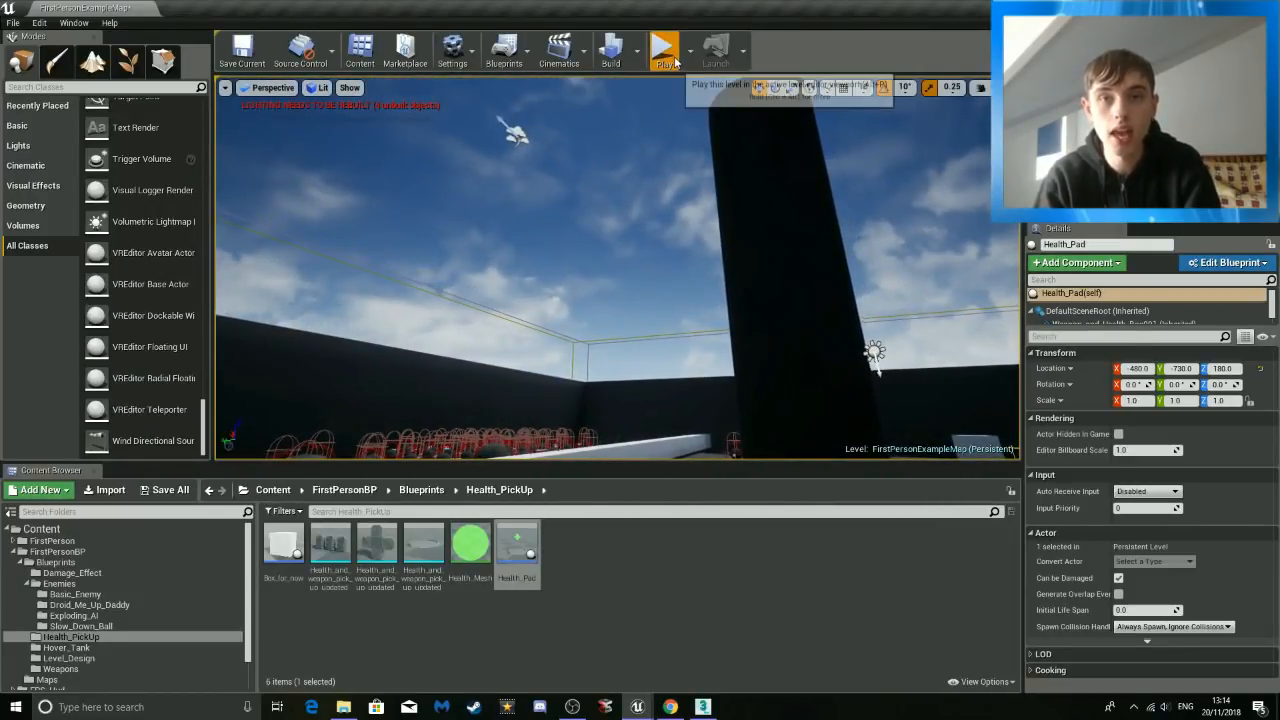
{"action": "key", "text": "w"}
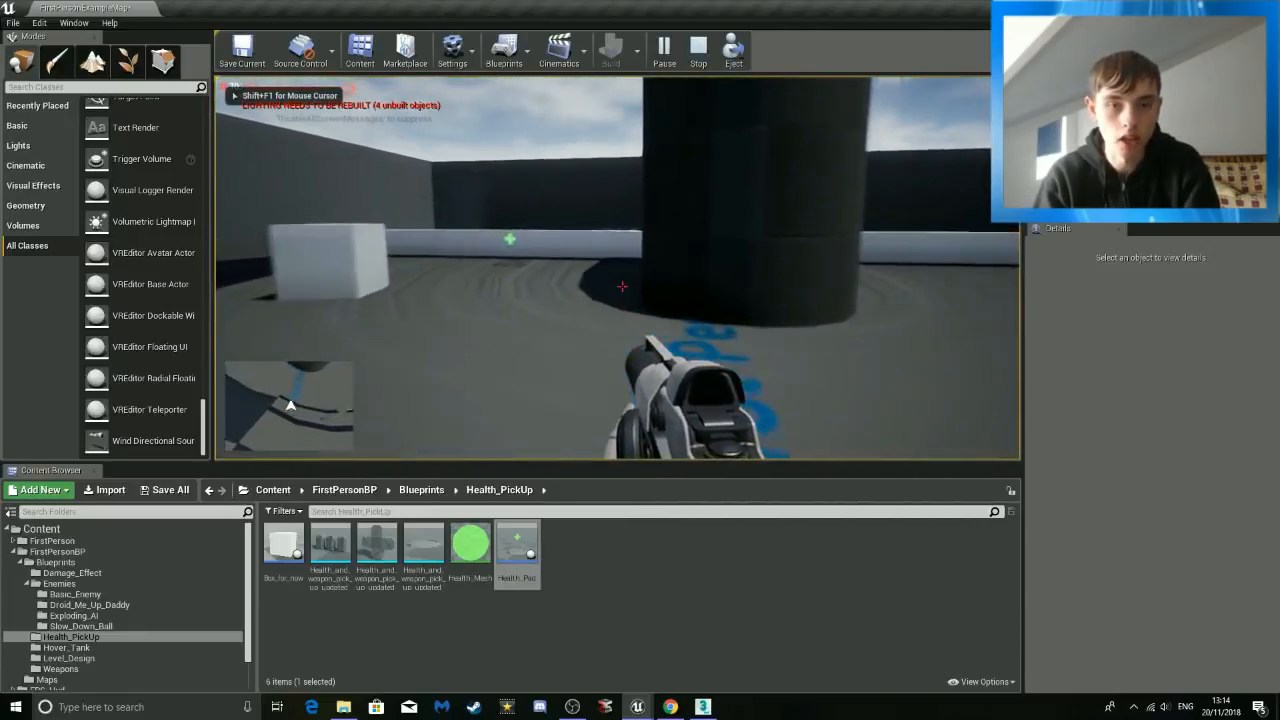
{"action": "key", "text": "w"}
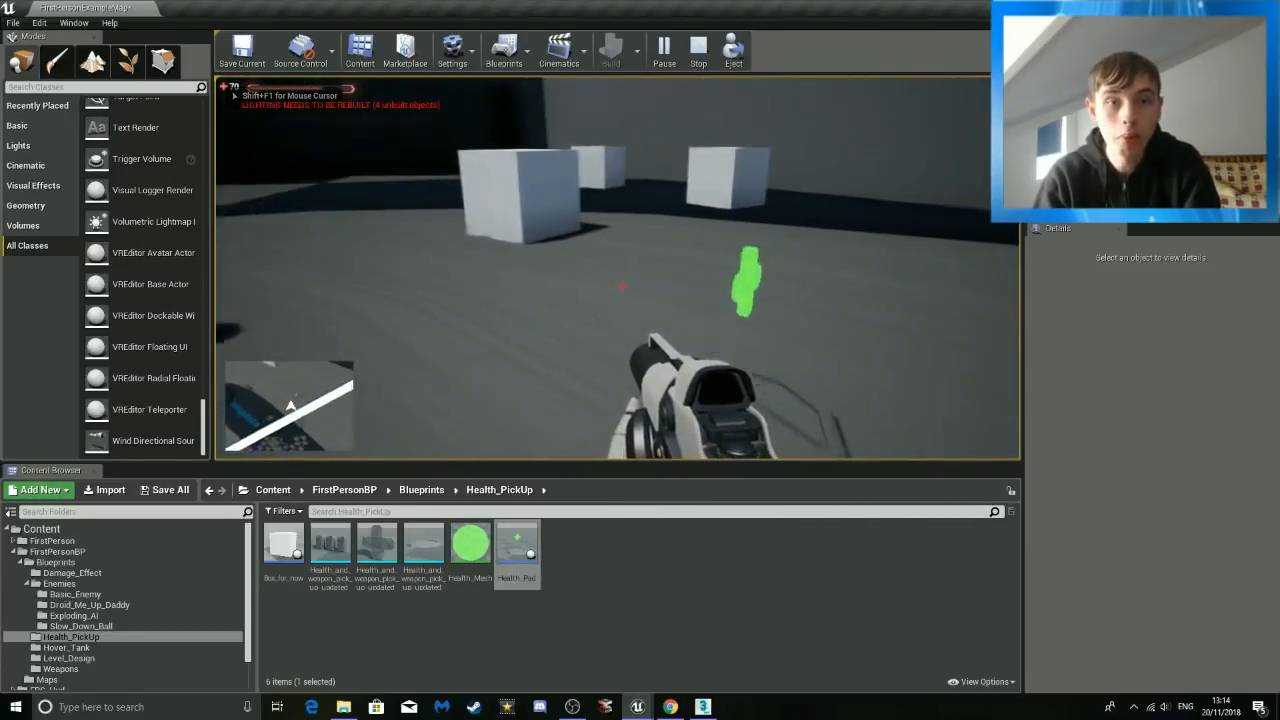
{"action": "key", "text": "w"}
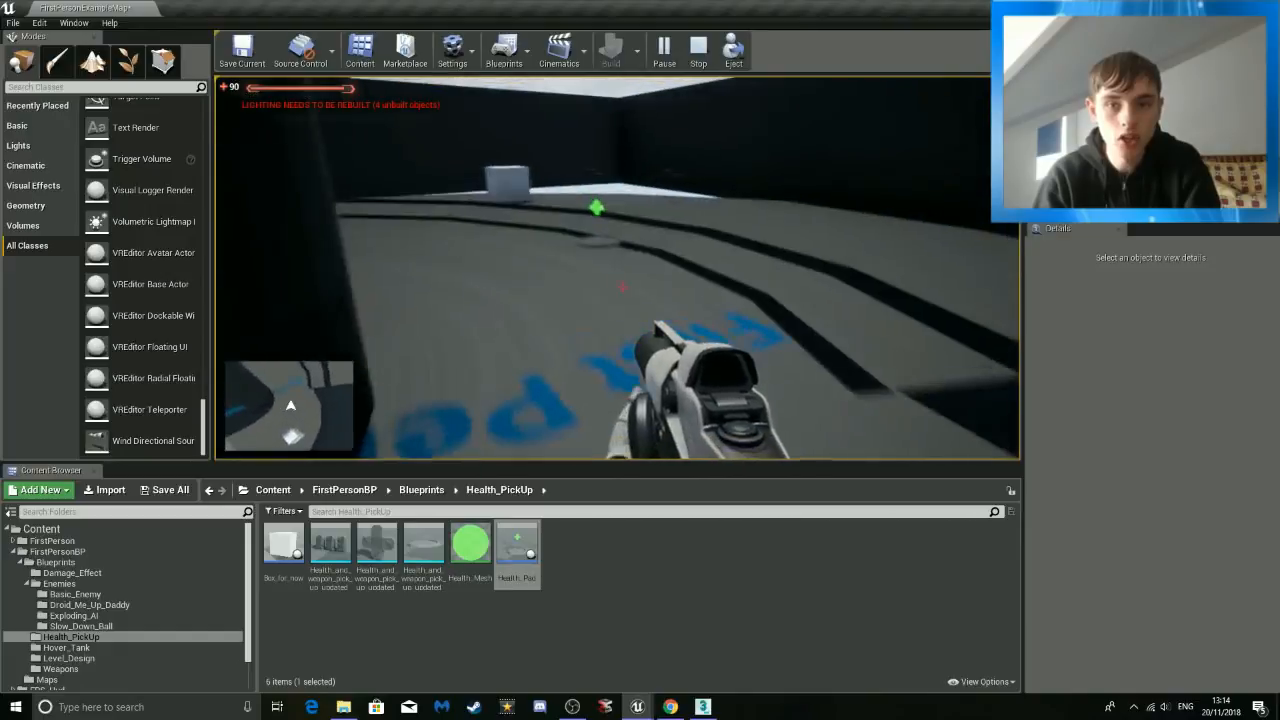
{"action": "key", "text": "w"}
{"action": "left_click", "coordinate": [622, 287]}
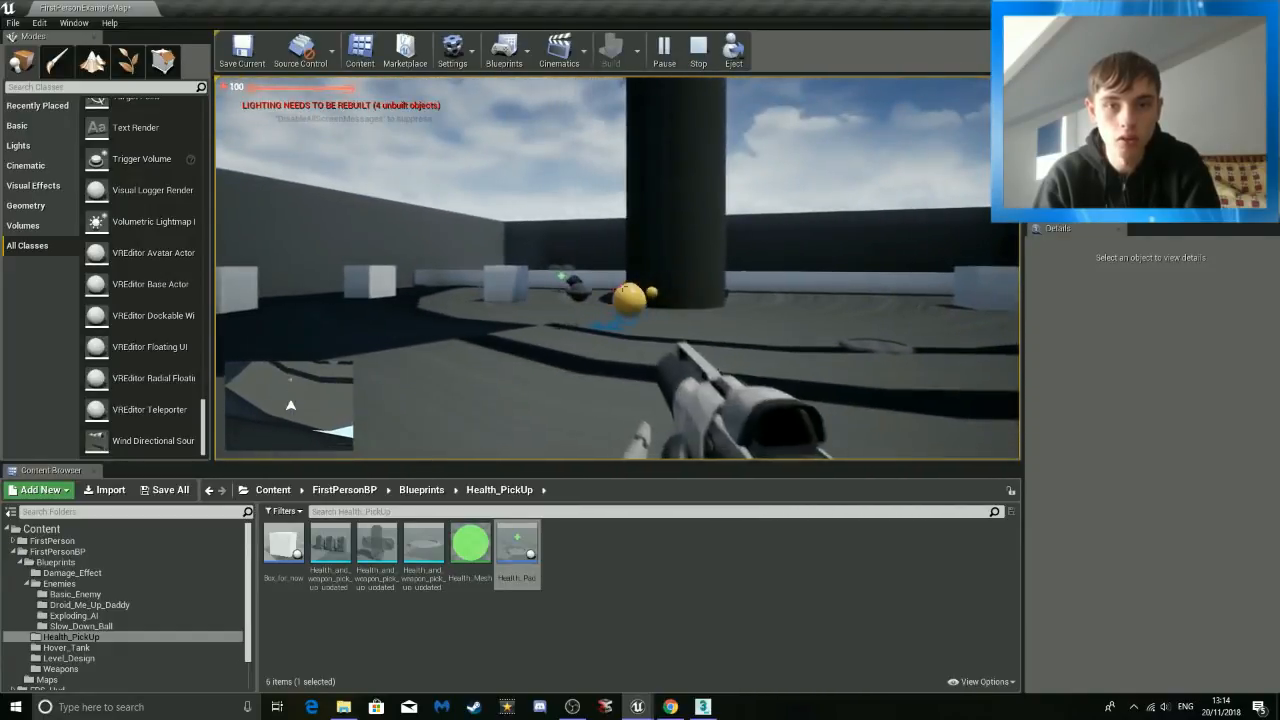
{"action": "left_click", "coordinate": [622, 287]}
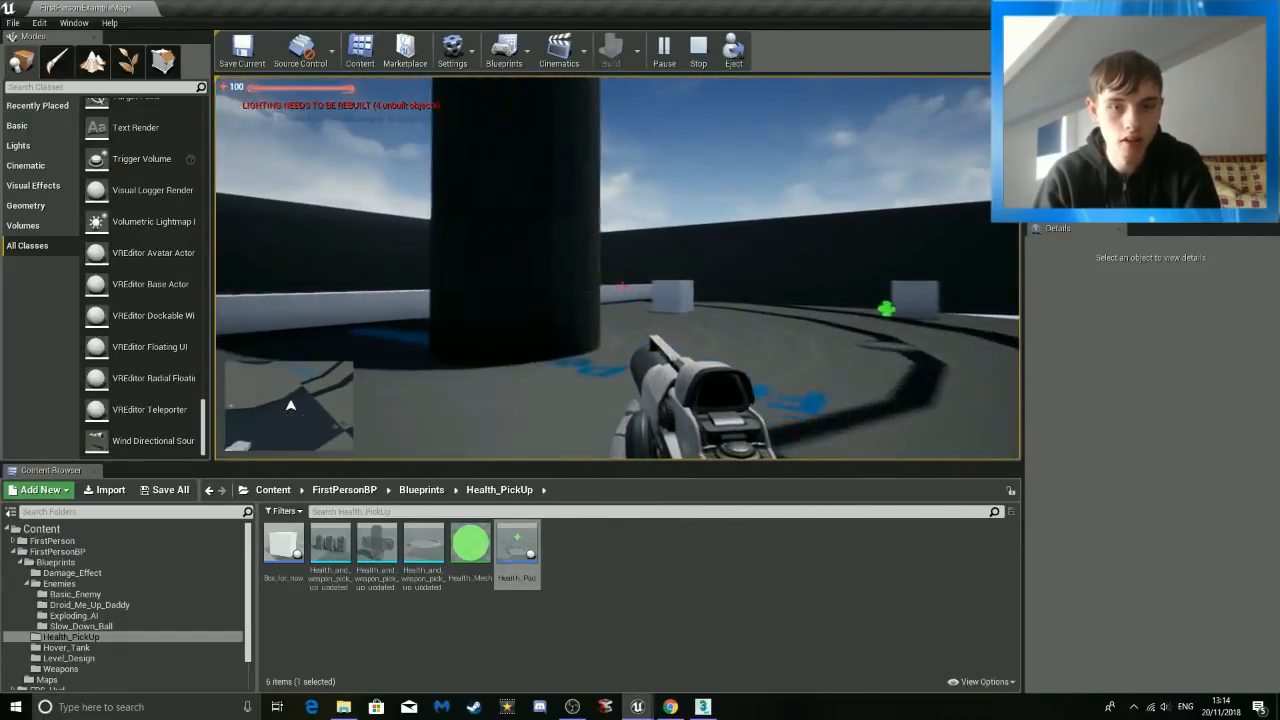
{"action": "key", "text": "Escape"}
View the arena from above, run a short play-test towards the nearest health pad, and end it.
{"action": "right_click_drag", "start_coordinate": [618, 280], "coordinate": [438, 320]}
{"action": "key", "text": "s"}
{"action": "right_click_drag", "start_coordinate": [730, 132], "coordinate": [812, 122]}
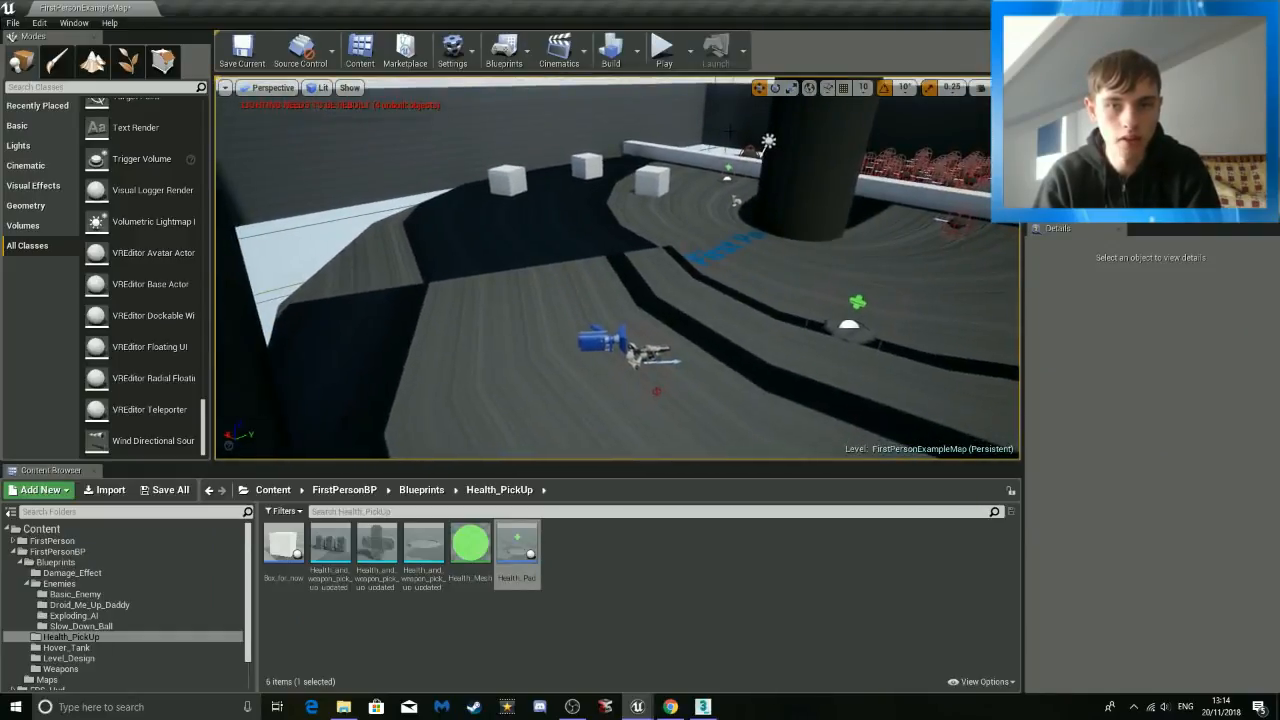
{"action": "left_click", "coordinate": [662, 48]}
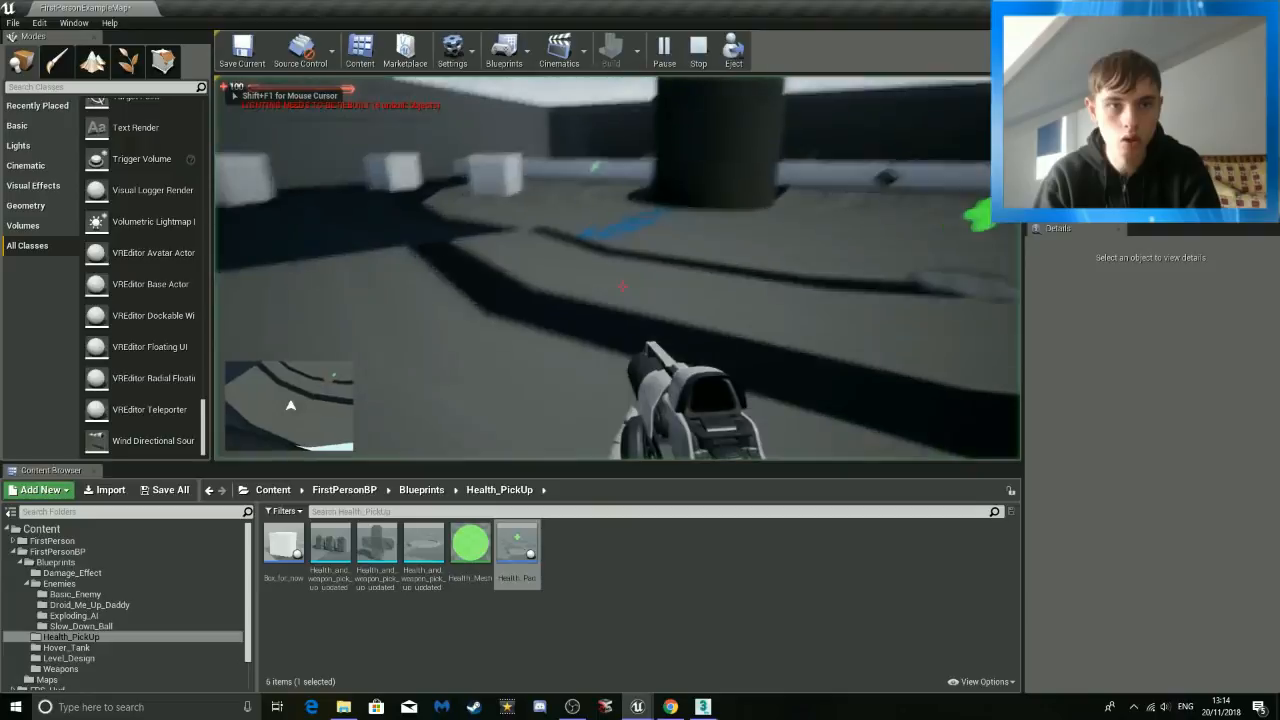
{"action": "key", "text": "w"}
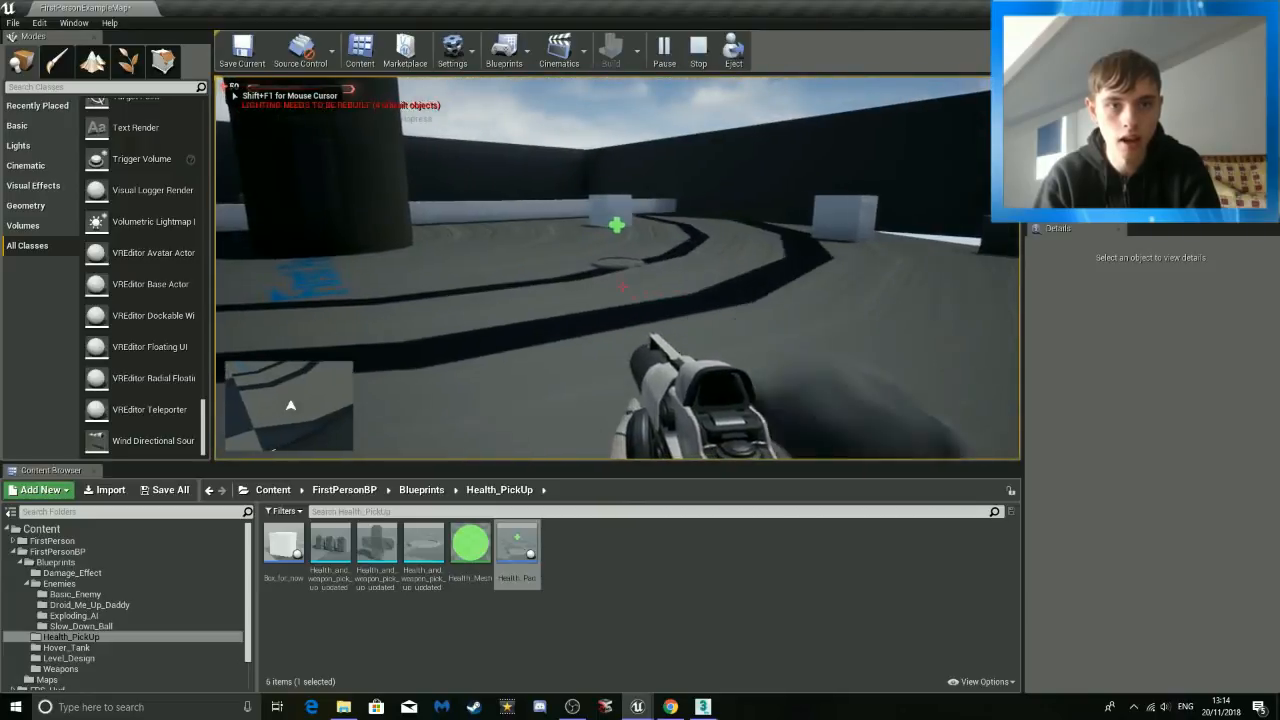
{"action": "key", "text": "Escape"}
Open the Health_Pad blueprint's event graph and examine the Event Tick and AddLocalRotation nodes that spin the cross.
{"action": "mouse_move", "coordinate": [496, 302]}
{"action": "right_mouse_down"}
{"action": "mouse_move", "coordinate": [590, 285]}
{"action": "mouse_move", "coordinate": [650, 245]}
{"action": "mouse_move", "coordinate": [700, 257]}
{"action": "right_mouse_up"}
{"action": "key", "text": "w"}
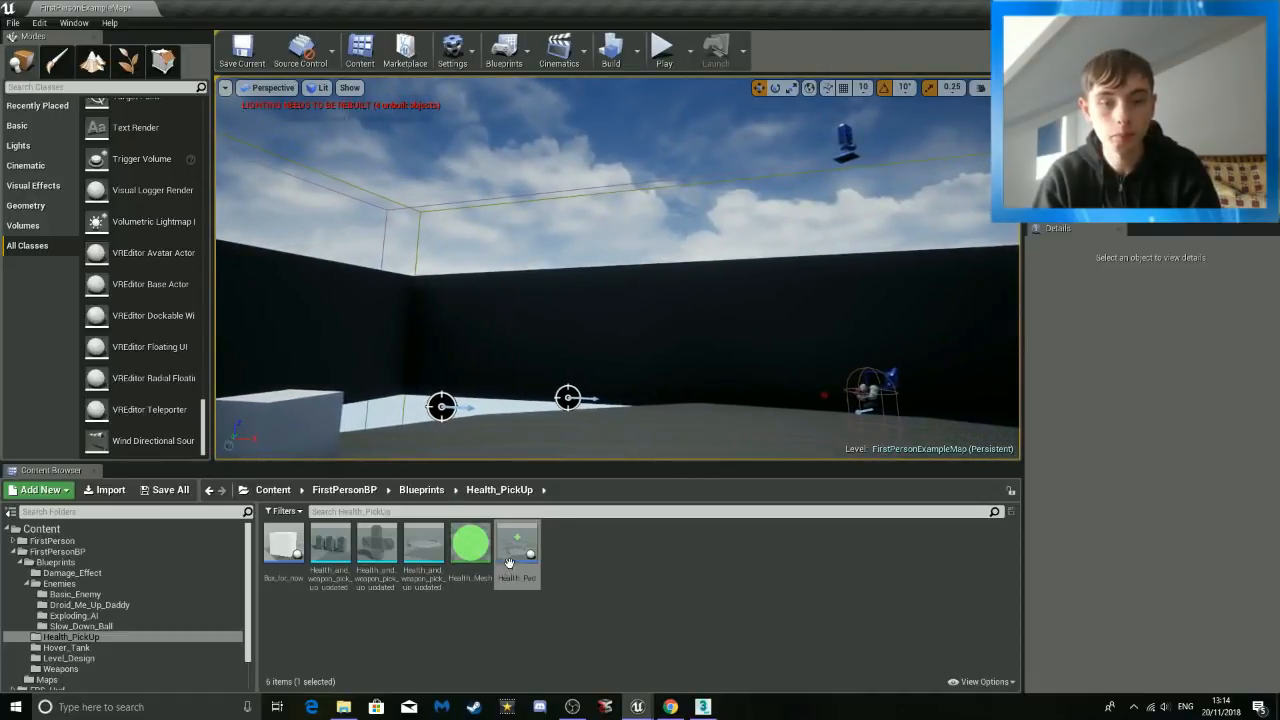
{"action": "double_click", "coordinate": [509, 564]}
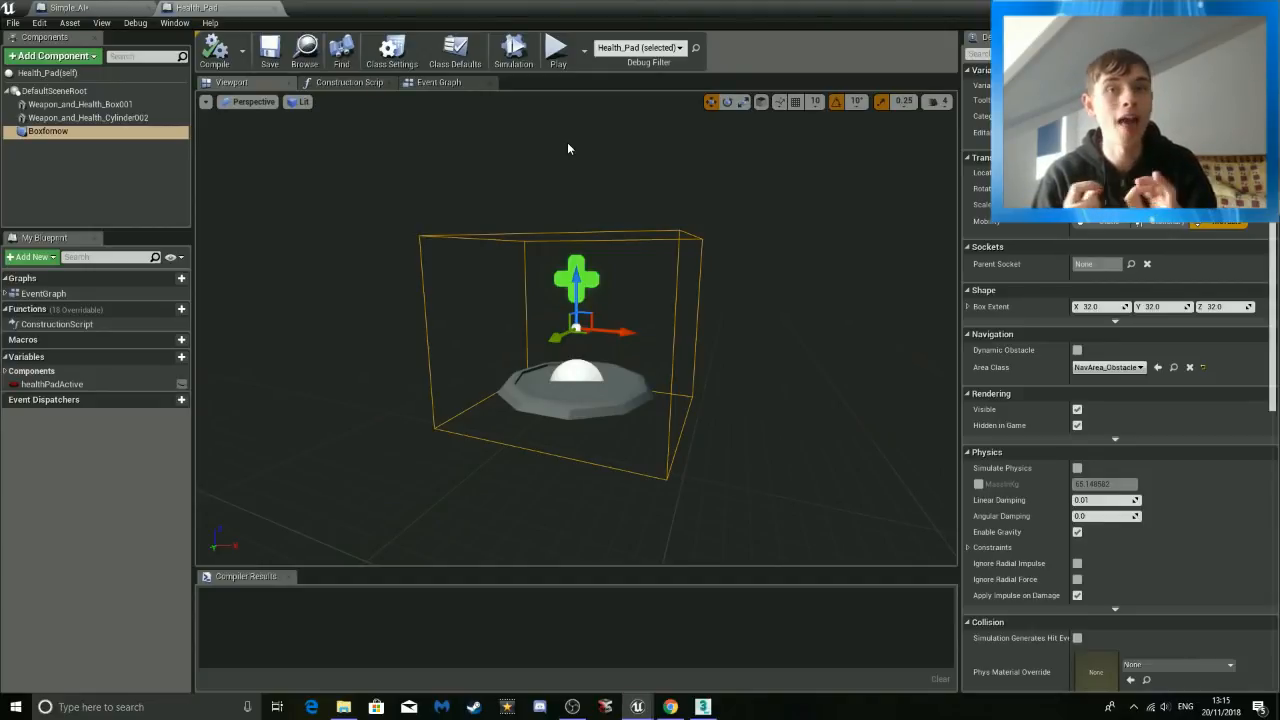
{"action": "left_click", "coordinate": [462, 82]}
{"action": "scroll", "coordinate": [650, 250], "scroll_direction": "down", "scroll_amount": 5}
{"action": "right_click_drag", "start_coordinate": [498, 239], "coordinate": [573, 414]}
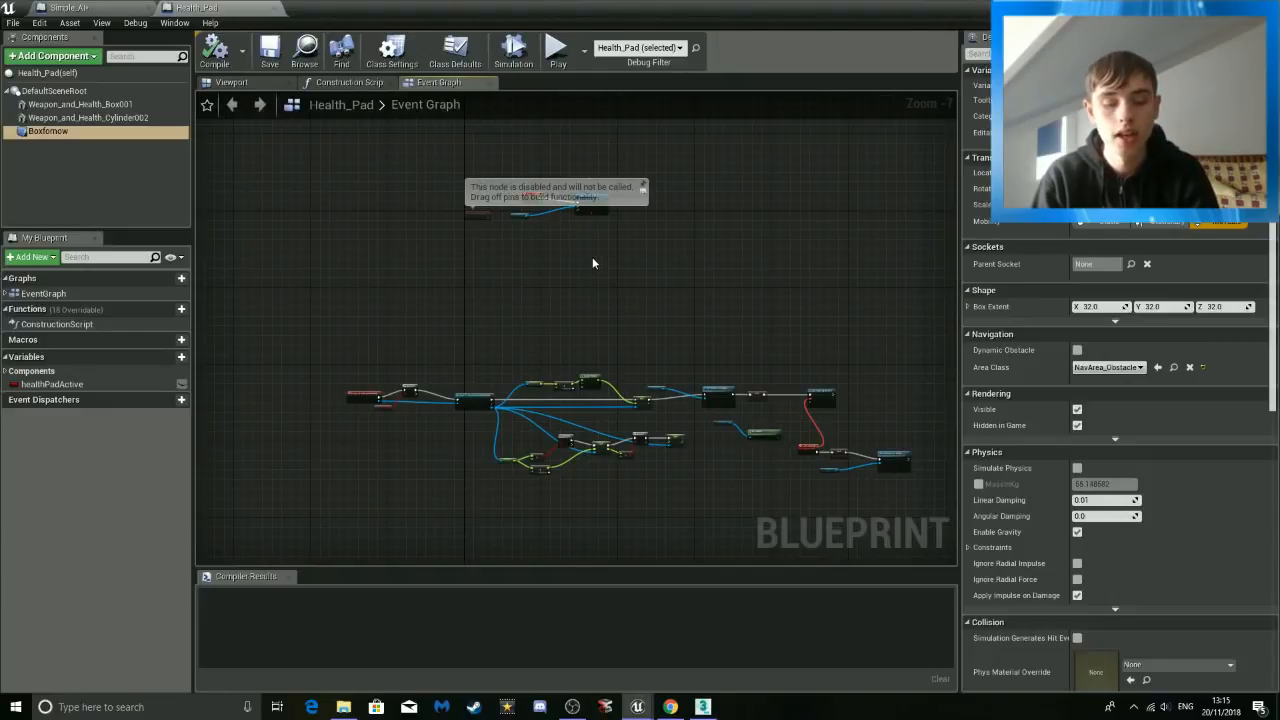
{"action": "scroll", "coordinate": [592, 263], "scroll_direction": "up", "scroll_amount": 4}
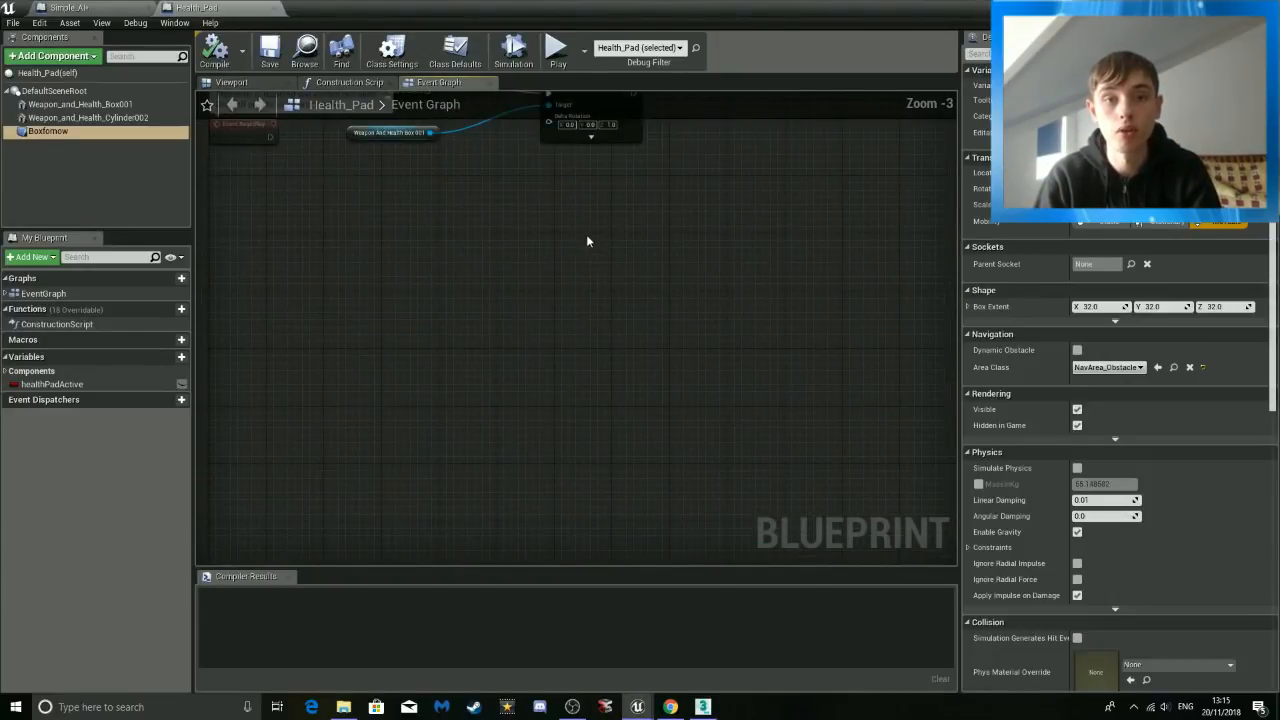
{"action": "right_click_drag", "start_coordinate": [591, 243], "coordinate": [686, 374]}
{"action": "scroll", "coordinate": [737, 349], "scroll_direction": "up", "scroll_amount": 2}
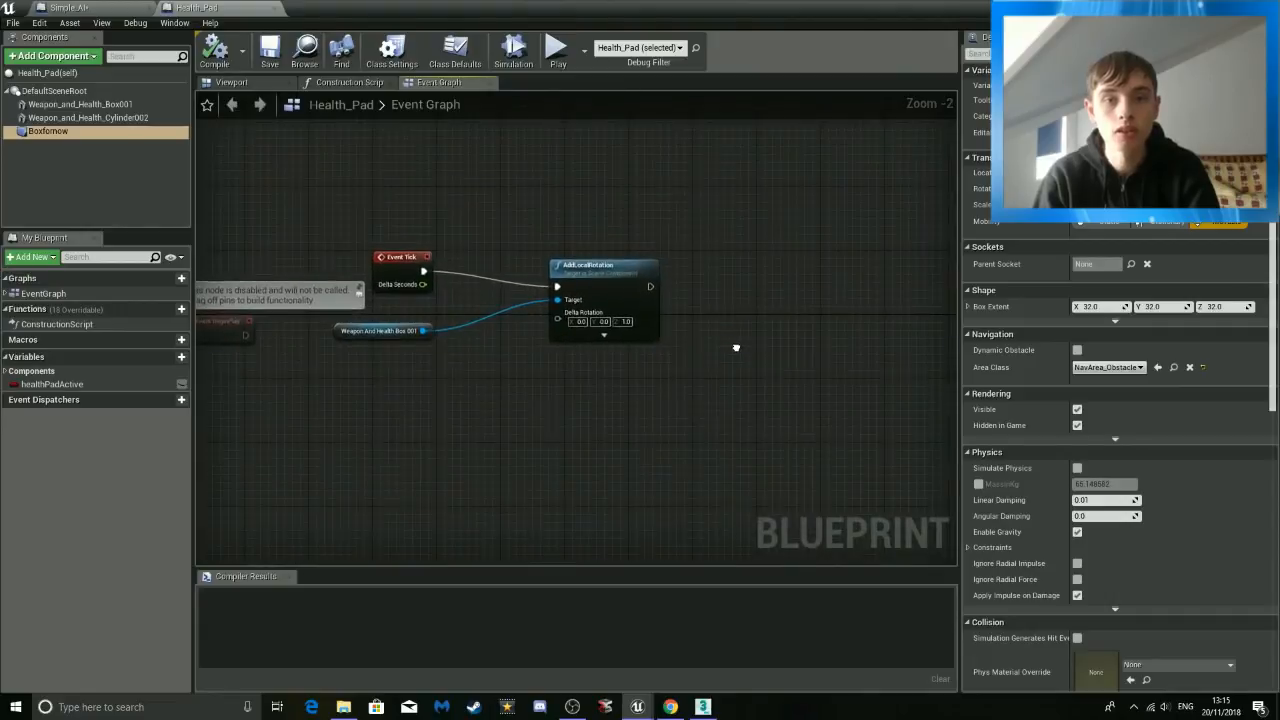
{"action": "scroll", "coordinate": [785, 324], "scroll_direction": "up", "scroll_amount": 1}
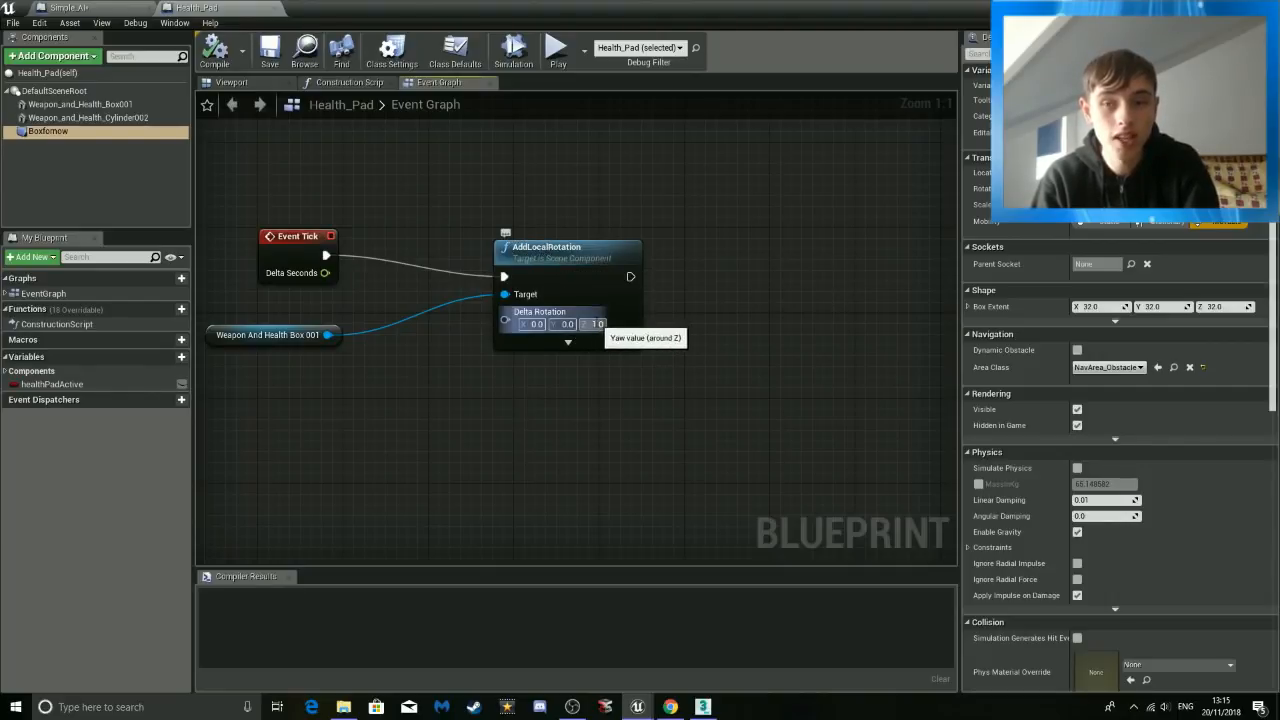
Return to the level, play-test around the rotating health cross while the ball enemy gives chase, and end the session.
{"action": "left_click", "coordinate": [1221, 8]}
{"action": "left_click", "coordinate": [662, 50]}
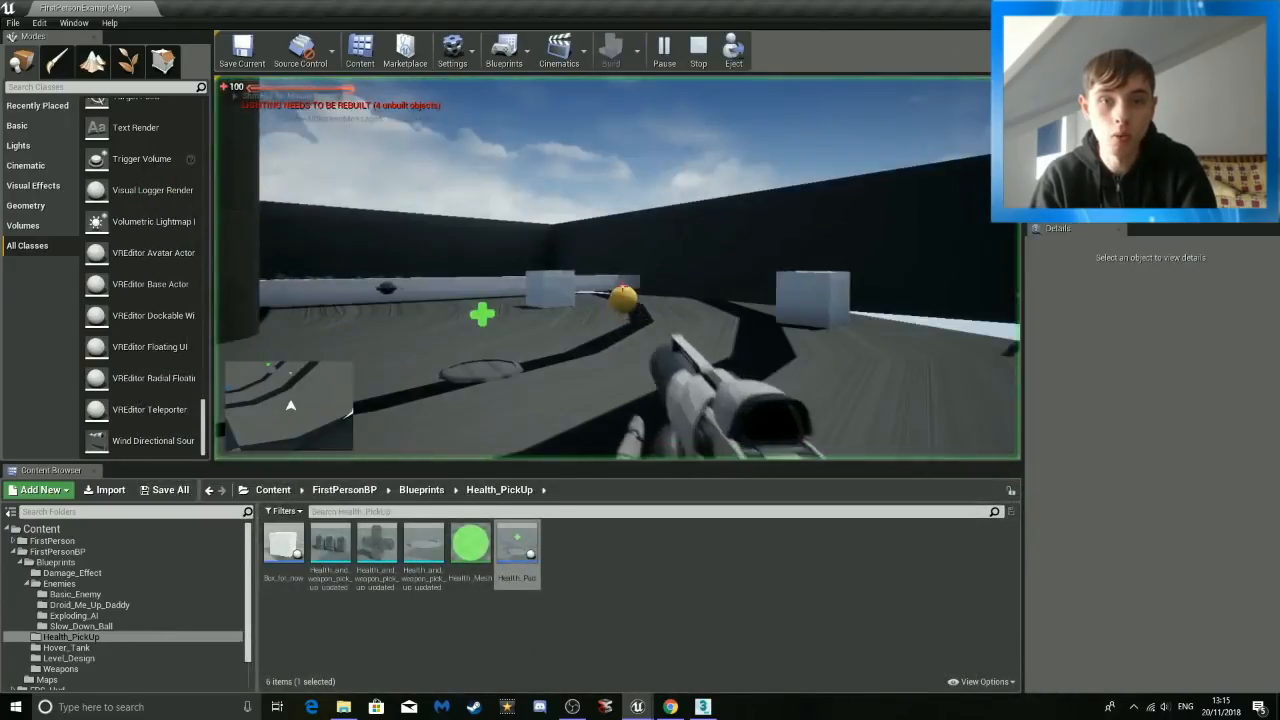
{"action": "key", "text": "d"}
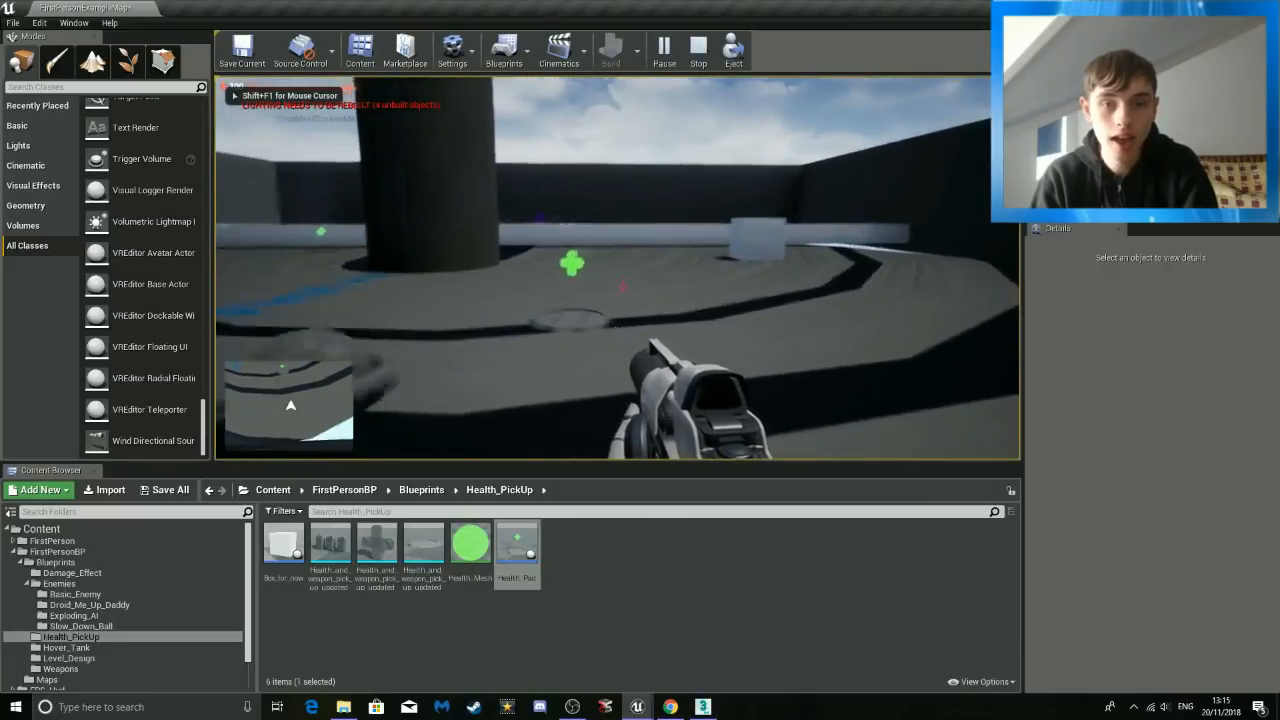
{"action": "key", "text": "w"}
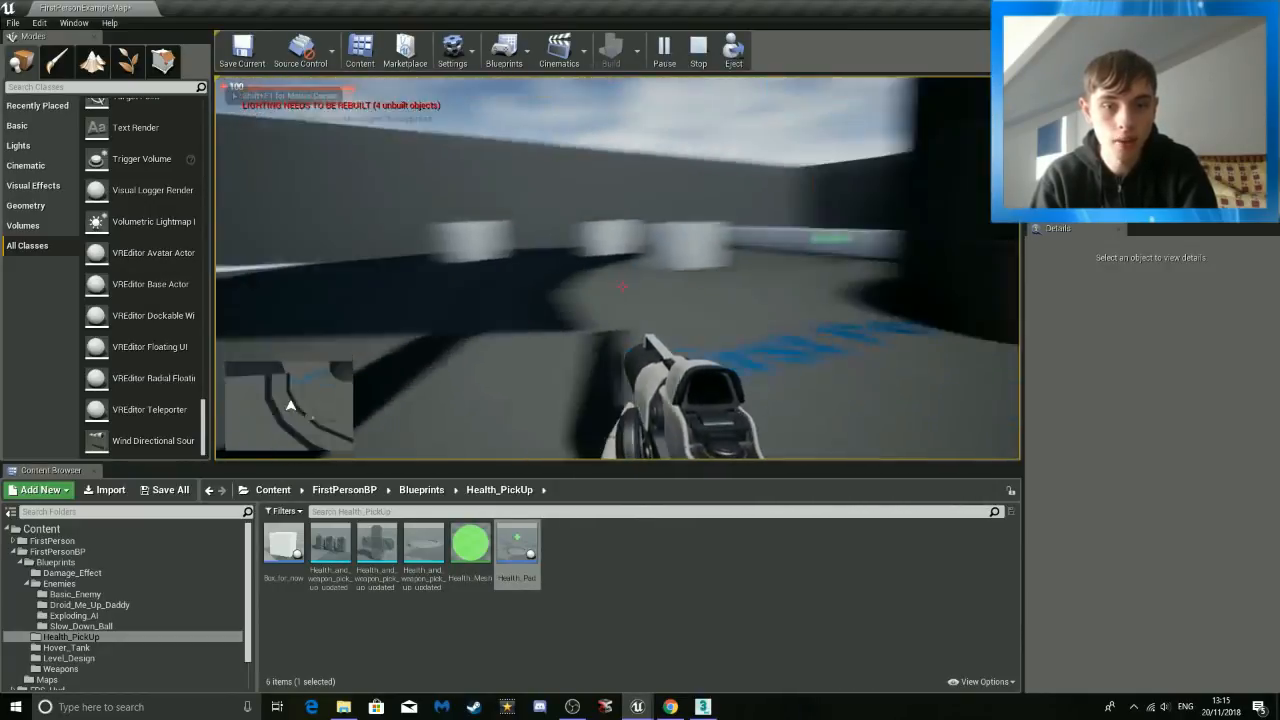
{"action": "key", "text": "Escape"}
Move the lone ball enemy near the pillar over the white dividing wall to join the other enemies.
{"action": "key", "text": "d"}
{"action": "right_click_drag", "start_coordinate": [620, 270], "coordinate": [410, 305]}
{"action": "key", "text": "s"}
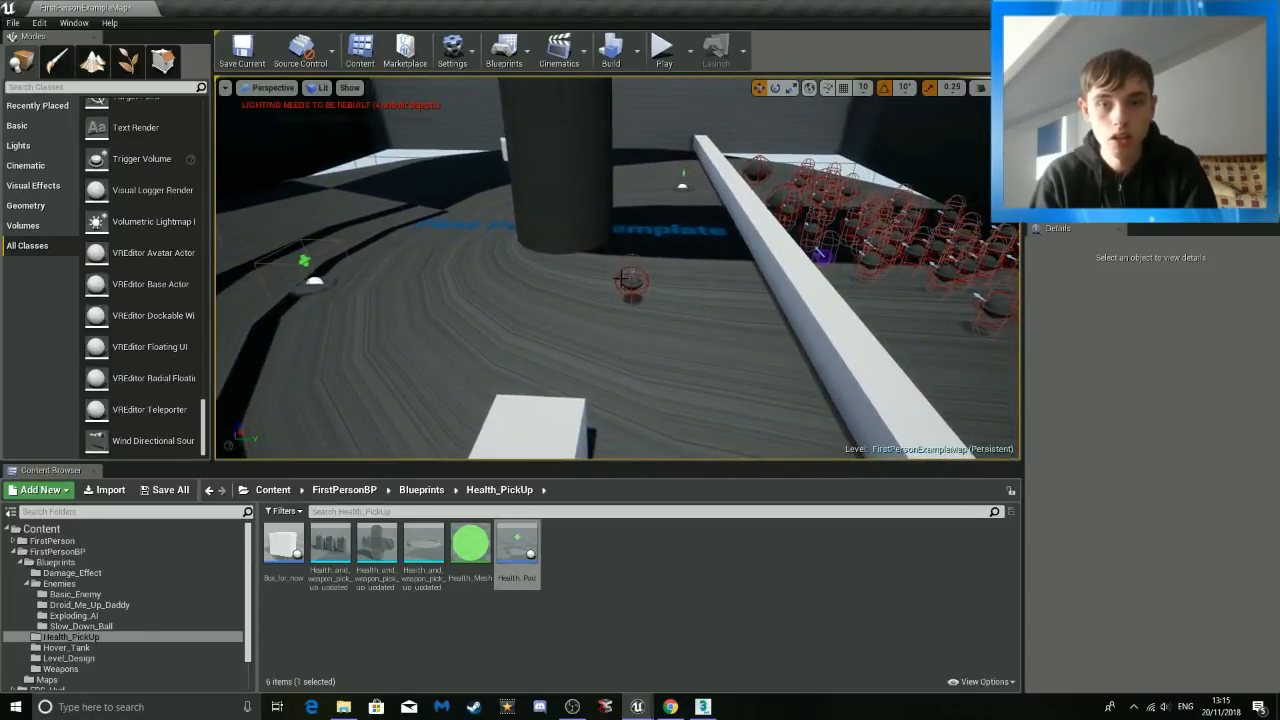
{"action": "left_click", "coordinate": [631, 283]}
{"action": "left_click_drag", "start_coordinate": [655, 288], "coordinate": [900, 287]}
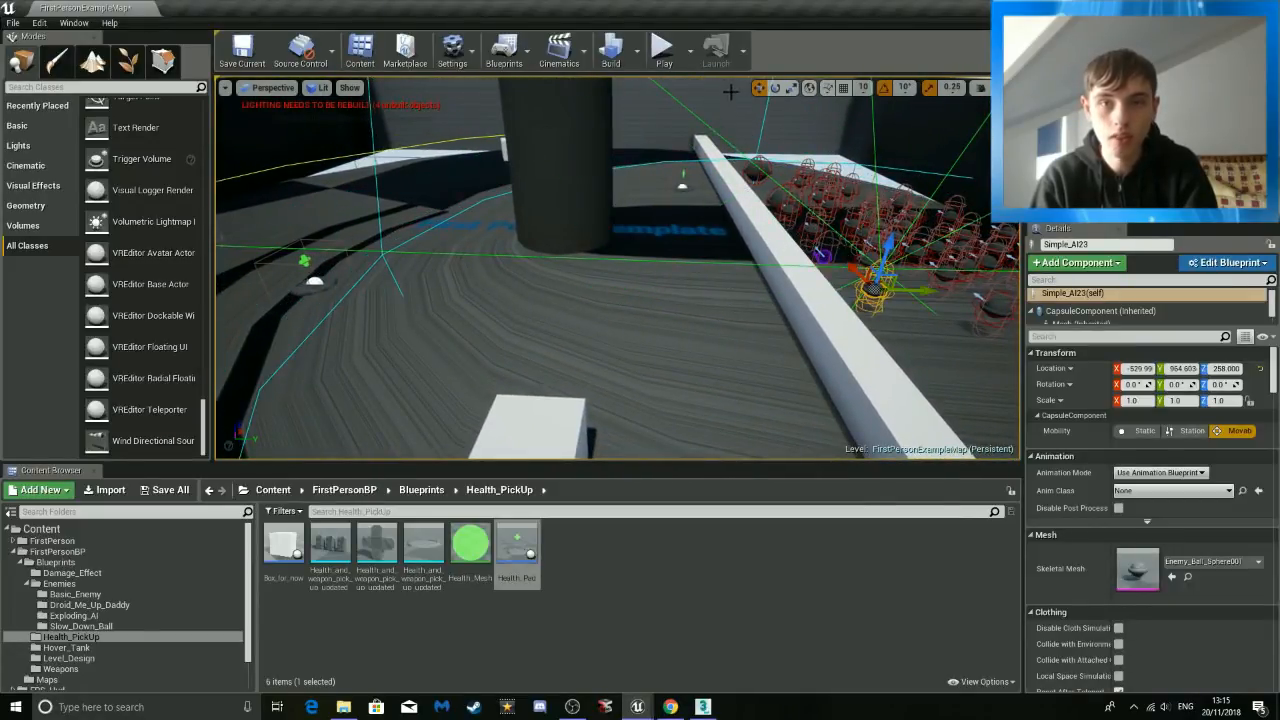
Play-test without the chasing enemy, walk up to the health pad to watch its cross rotate, and end the session.
{"action": "left_click", "coordinate": [662, 48]}
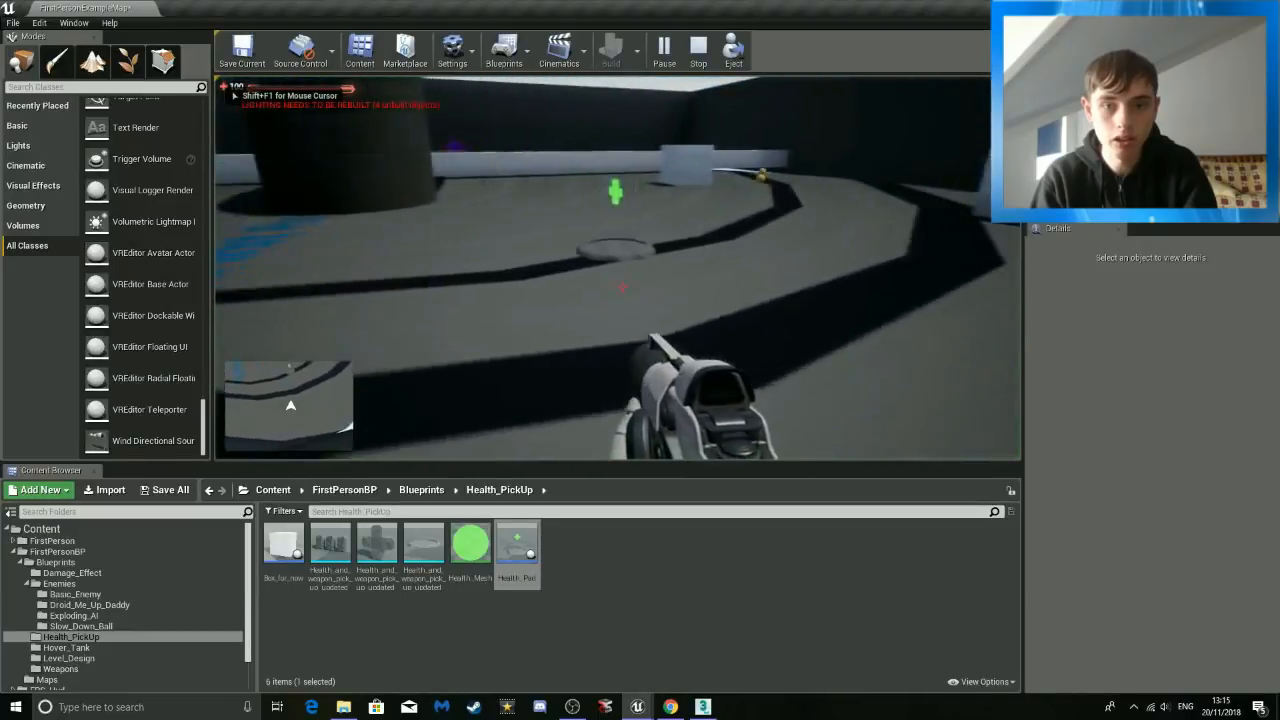
{"action": "key", "text": "w"}
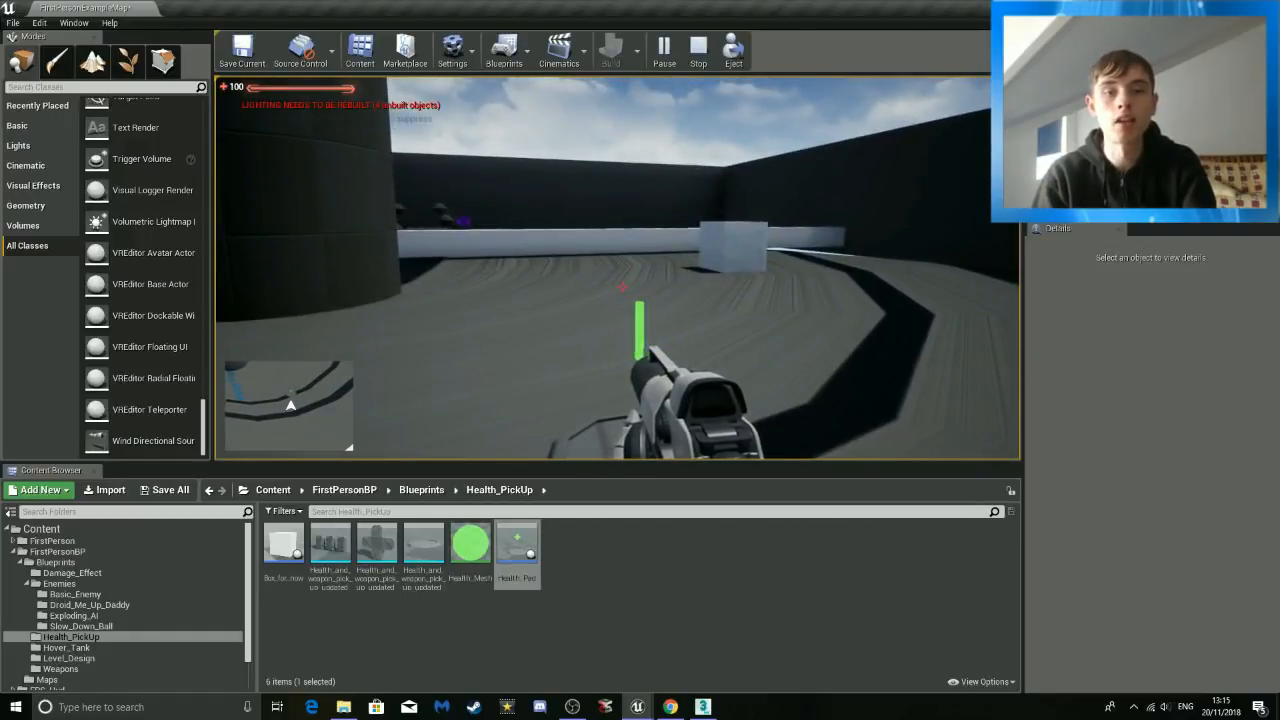
{"action": "key", "text": "Escape"}
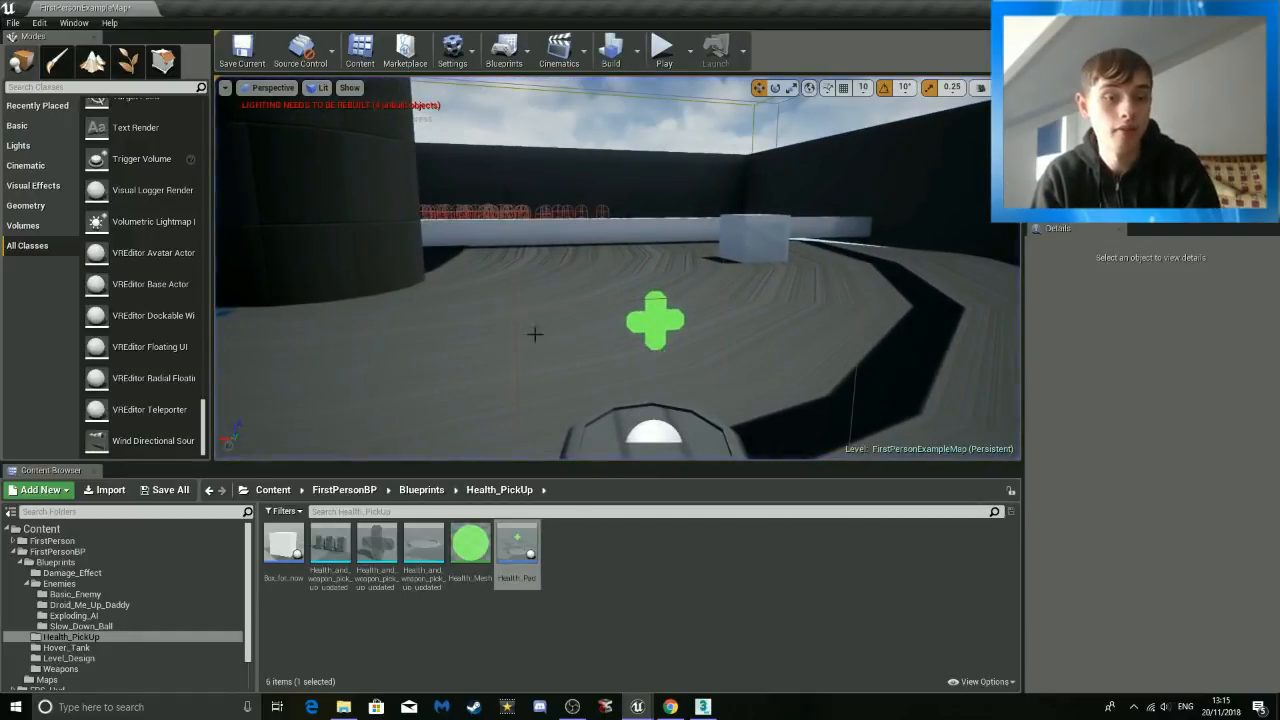
Open the AI_Colour material from the Blueprints folder, examine its colour, Fresnel and Multiply nodes, and close it.
{"action": "left_click", "coordinate": [79, 564]}
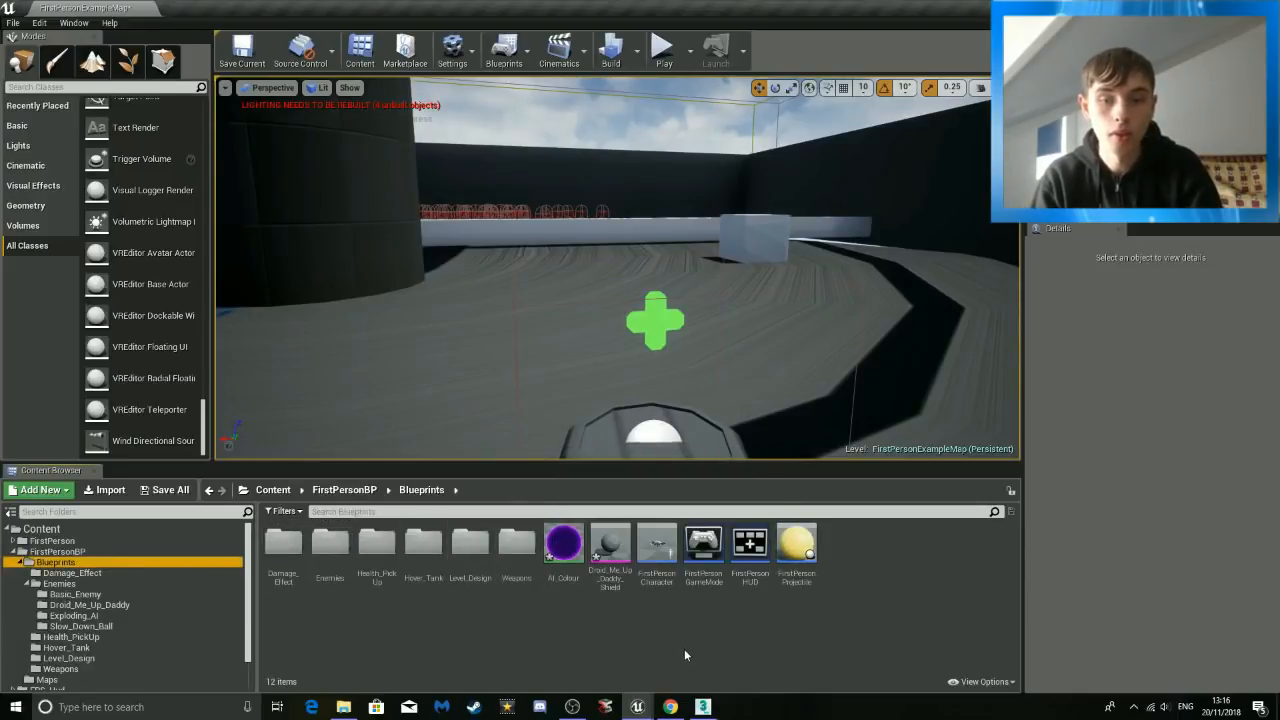
{"action": "left_click", "coordinate": [562, 548]}
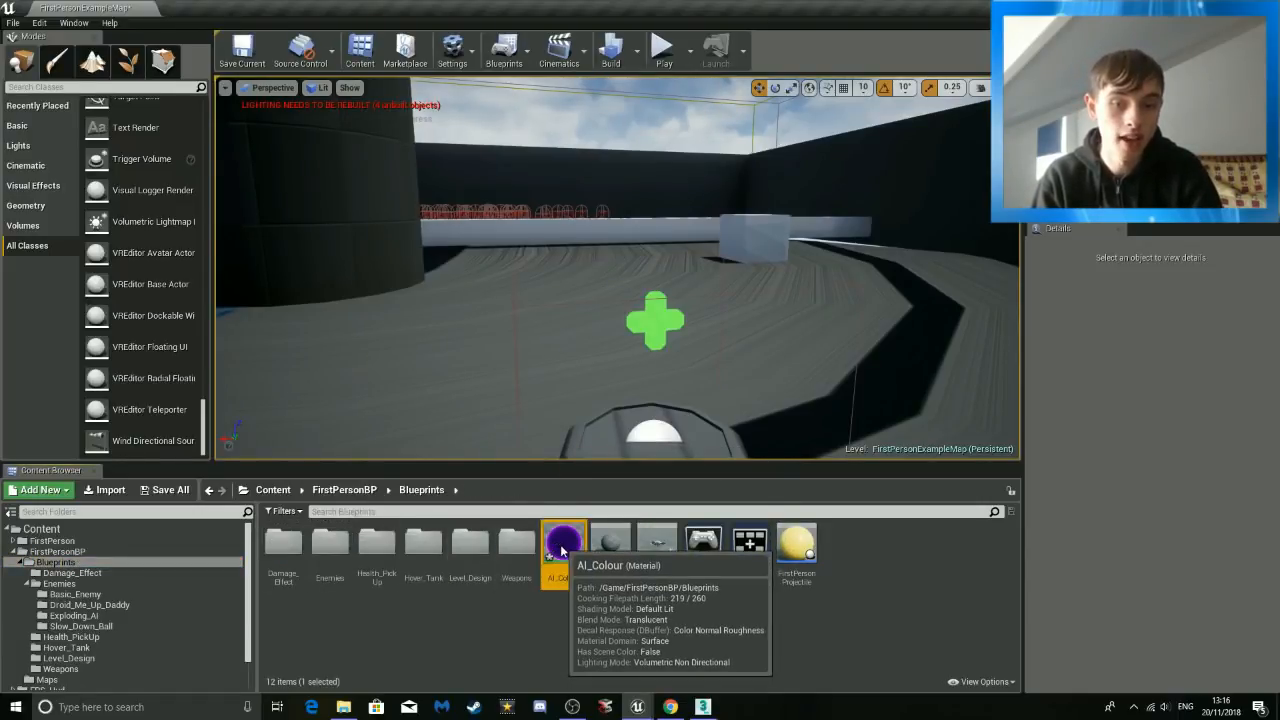
{"action": "double_click", "coordinate": [562, 548]}
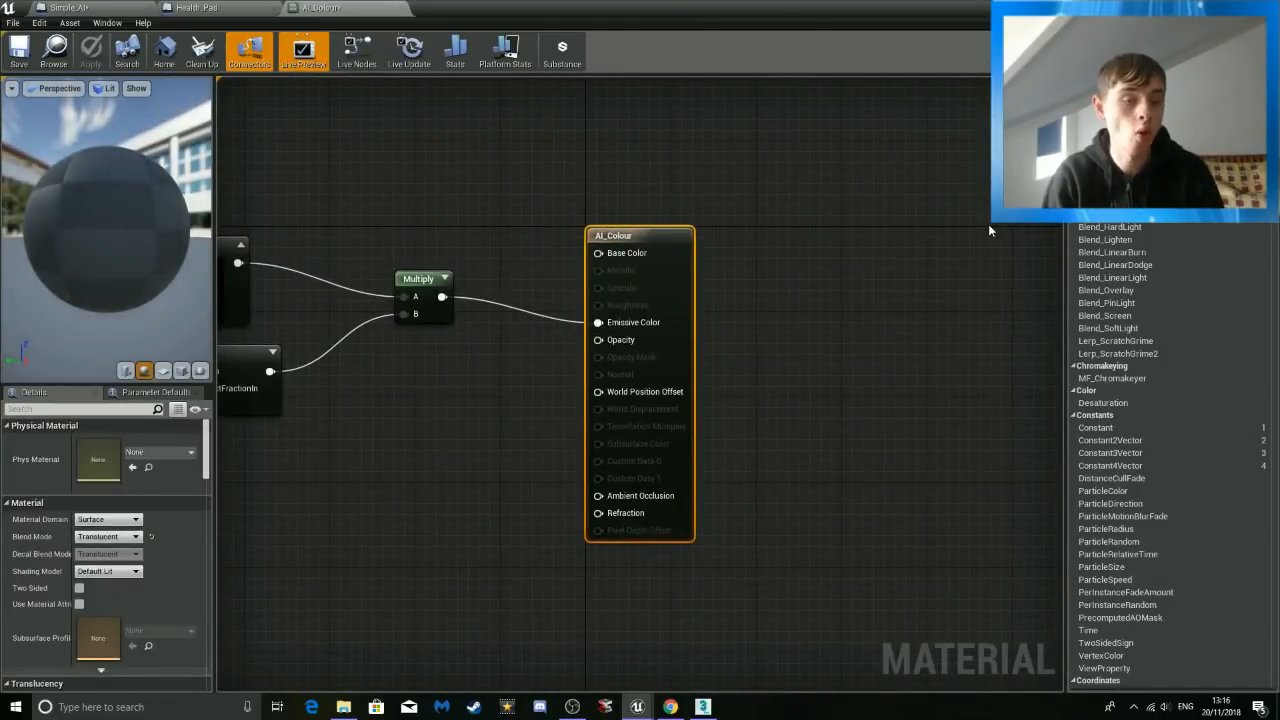
{"action": "right_click_drag", "start_coordinate": [833, 238], "coordinate": [1013, 226]}
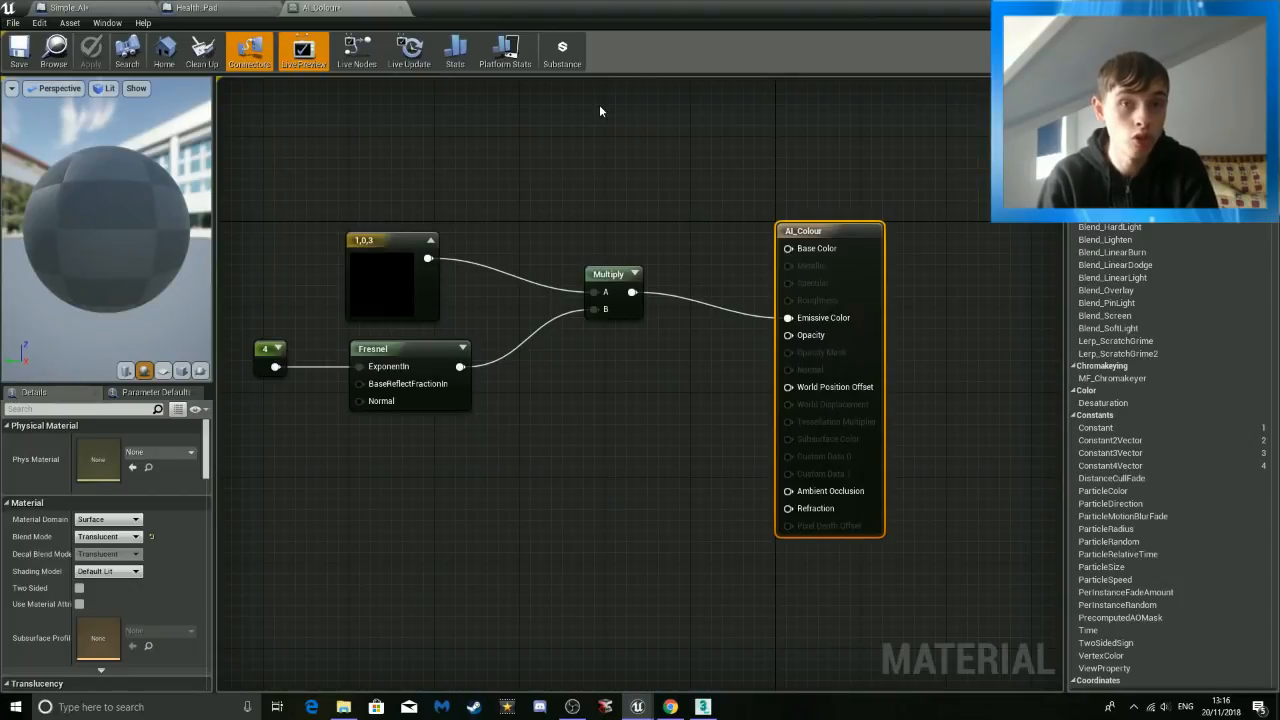
{"action": "left_click", "coordinate": [403, 9]}
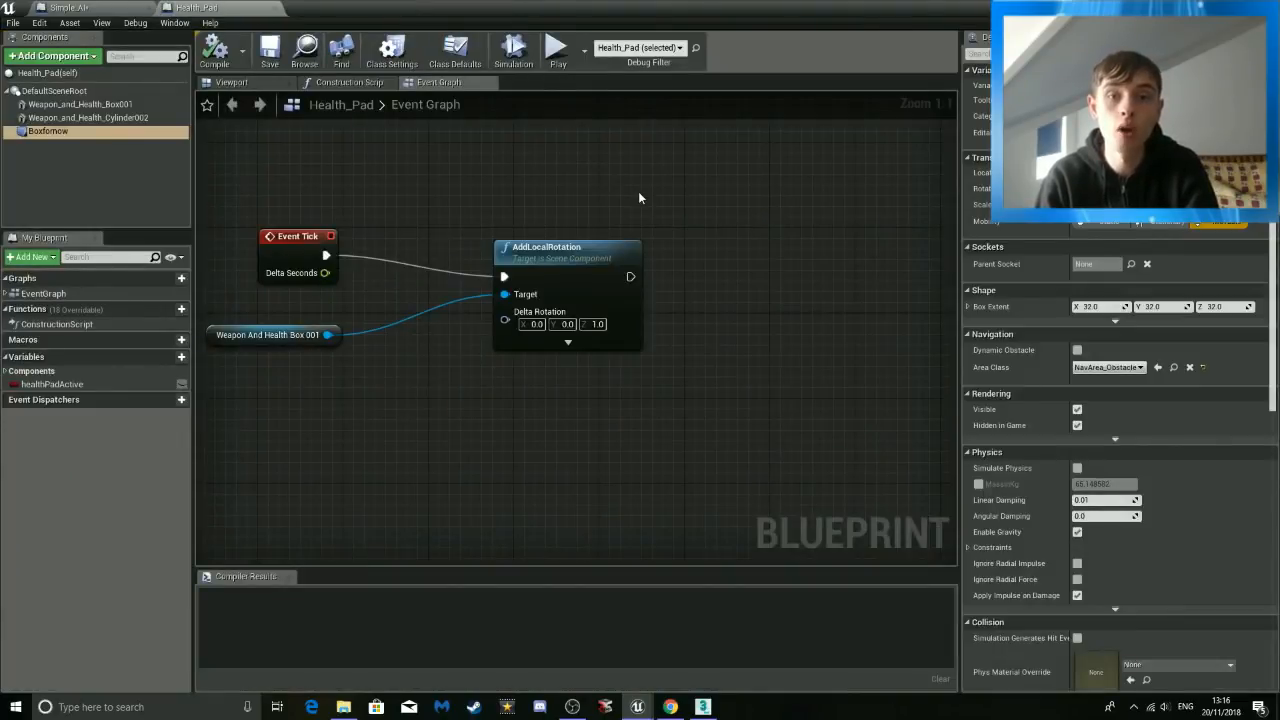
Return to the level and move the purple droid enemy across the white dividing wall into the open arena.
{"action": "left_click", "coordinate": [1232, 8]}
{"action": "mouse_move", "coordinate": [706, 316]}
{"action": "right_mouse_down"}
{"action": "mouse_move", "coordinate": [735, 240]}
{"action": "mouse_move", "coordinate": [860, 310]}
{"action": "mouse_move", "coordinate": [845, 320]}
{"action": "mouse_move", "coordinate": [680, 215]}
{"action": "mouse_move", "coordinate": [600, 320]}
{"action": "mouse_move", "coordinate": [645, 342]}
{"action": "right_mouse_up"}
{"action": "key", "text": "s"}
{"action": "key", "text": "w"}
{"action": "key", "text": "s"}
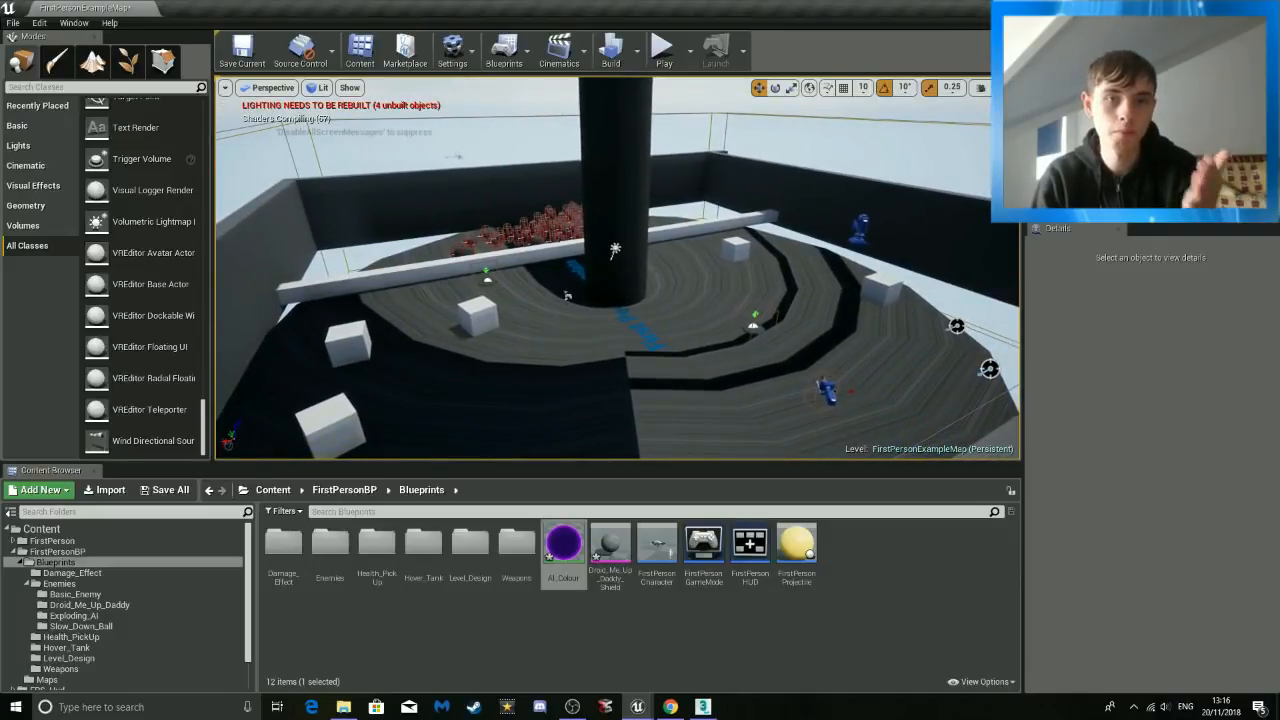
{"action": "right_click_drag", "start_coordinate": [689, 338], "coordinate": [644, 282]}
{"action": "key", "text": "s"}
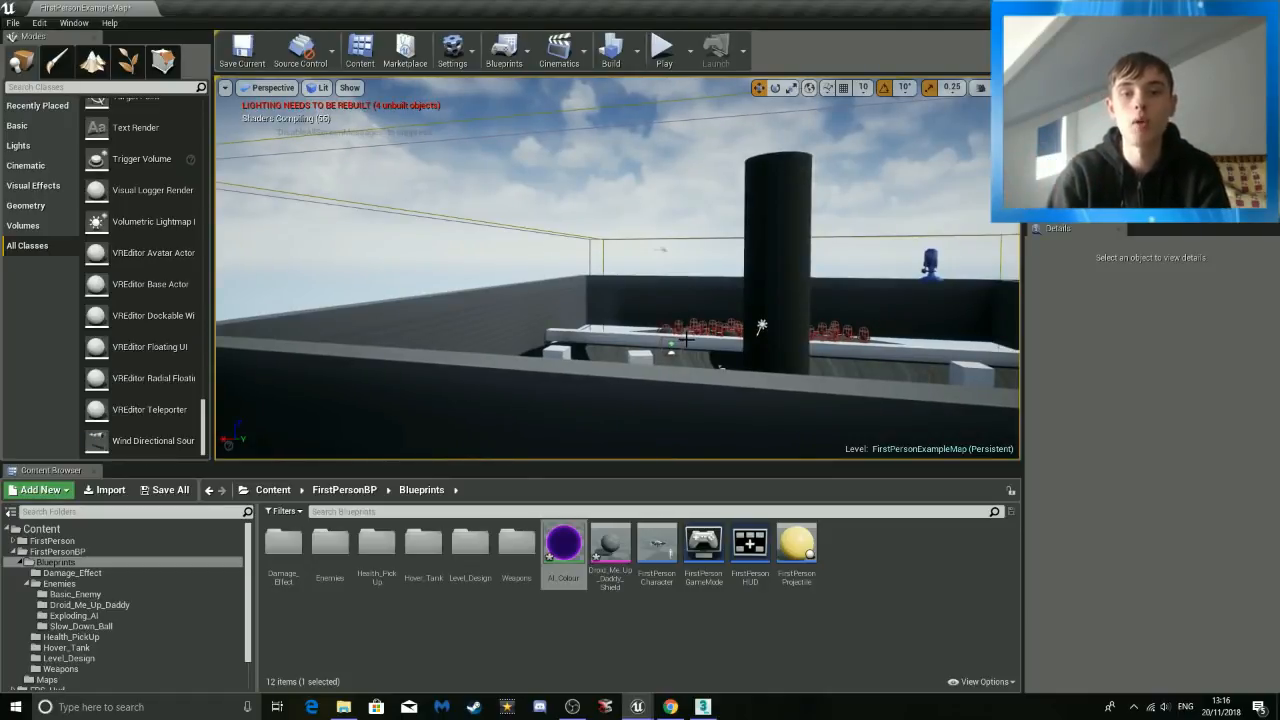
{"action": "key", "text": "w"}
{"action": "right_click_drag", "start_coordinate": [954, 280], "coordinate": [986, 312]}
{"action": "right_click_drag", "start_coordinate": [900, 300], "coordinate": [827, 324]}
{"action": "left_click", "coordinate": [678, 295]}
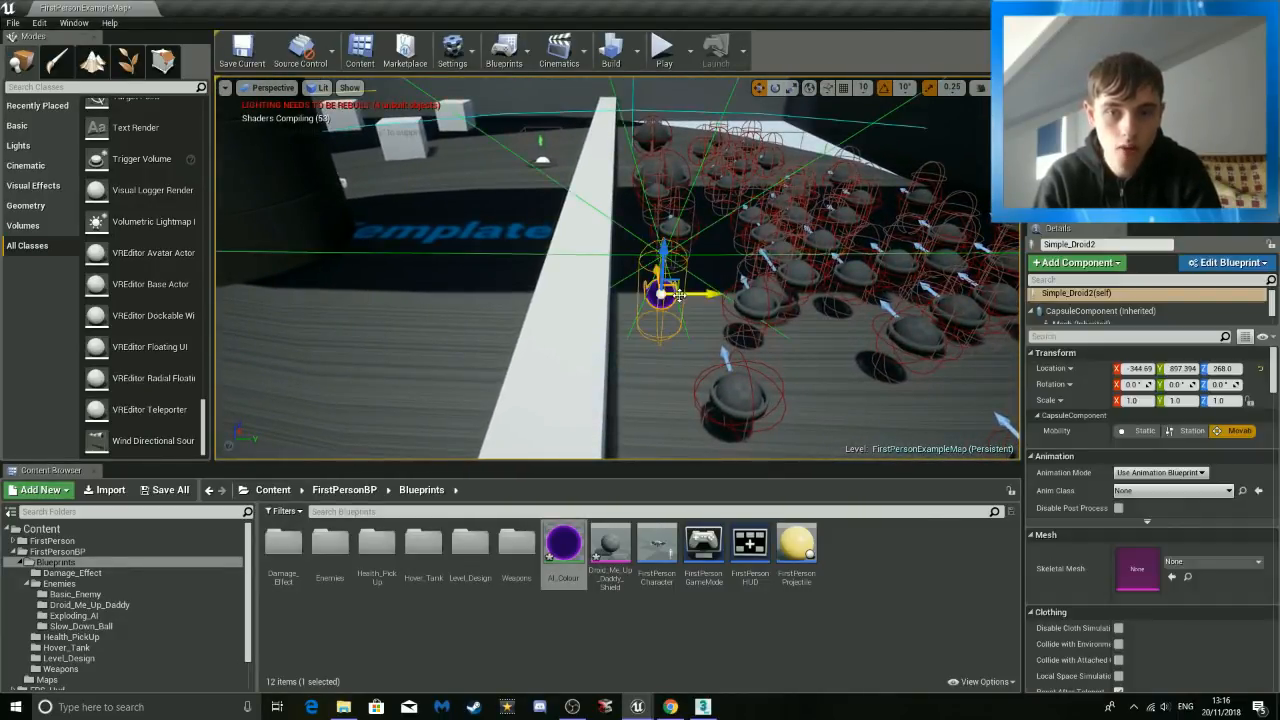
{"action": "left_click_drag", "start_coordinate": [690, 293], "coordinate": [292, 292]}
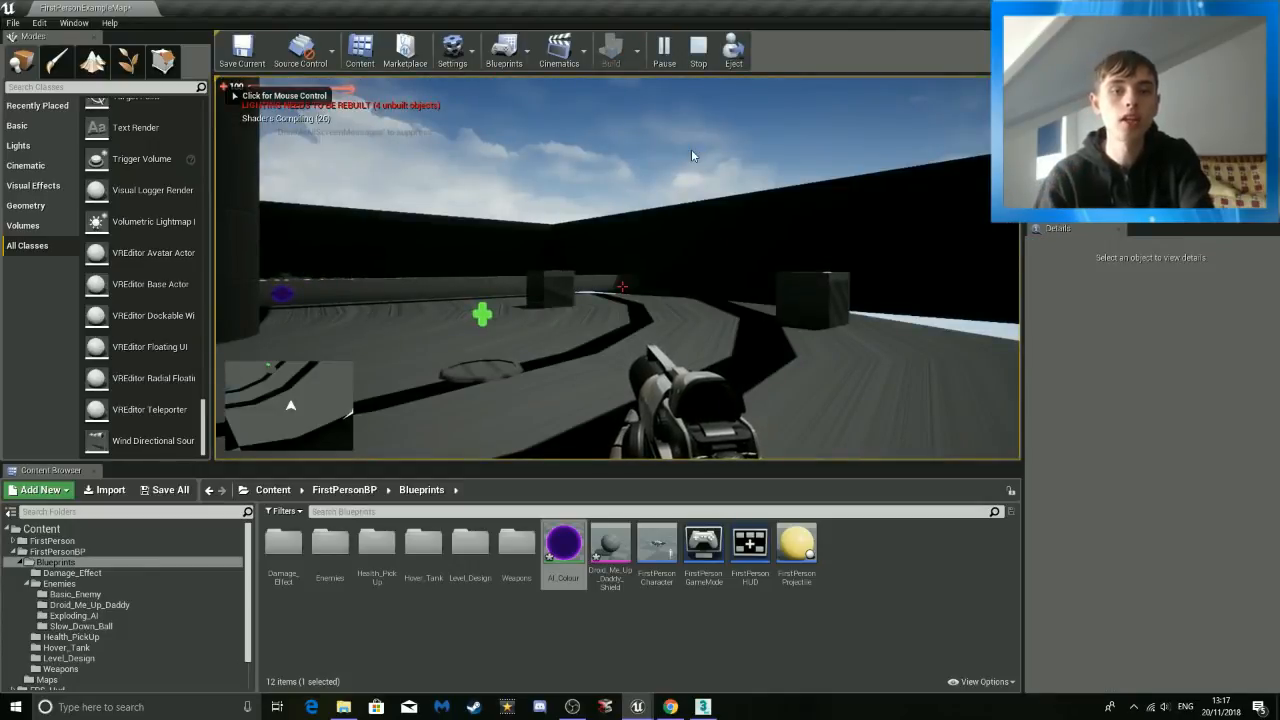
Play-test against the purple droid, shoot at it while retreating across the arena, and end the session.
{"action": "left_click", "coordinate": [691, 155]}
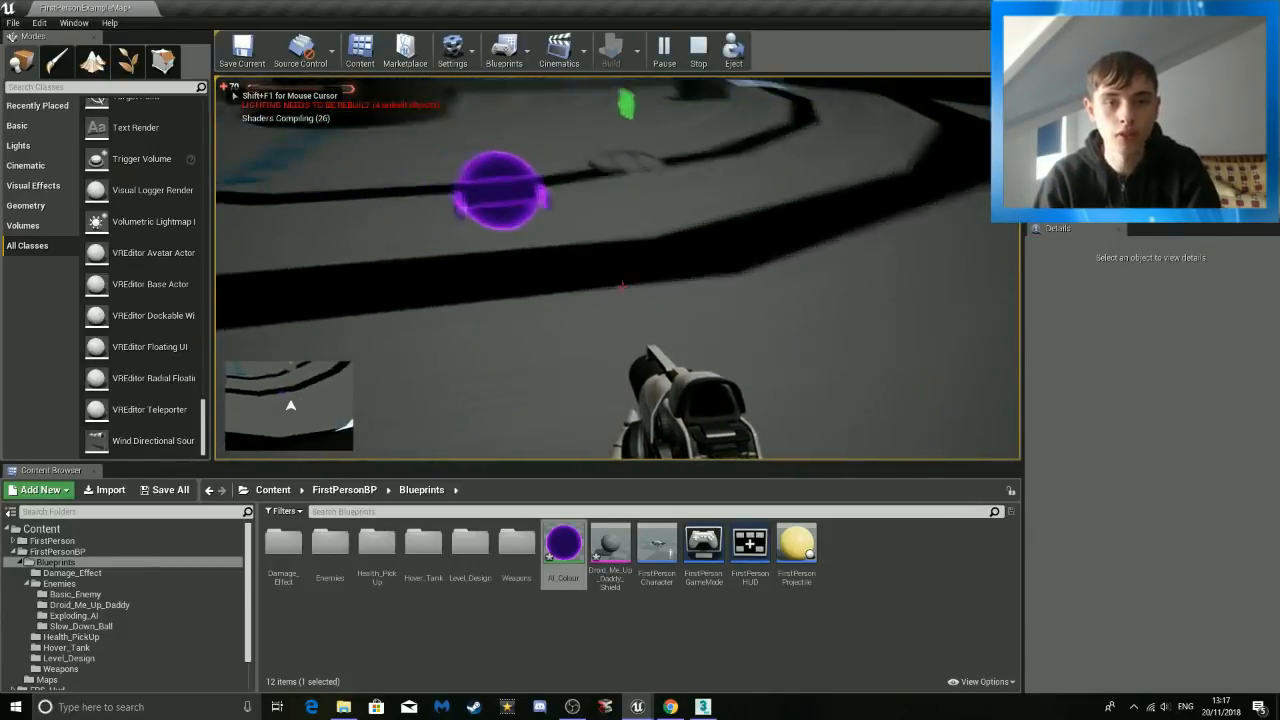
{"action": "key", "text": "s"}
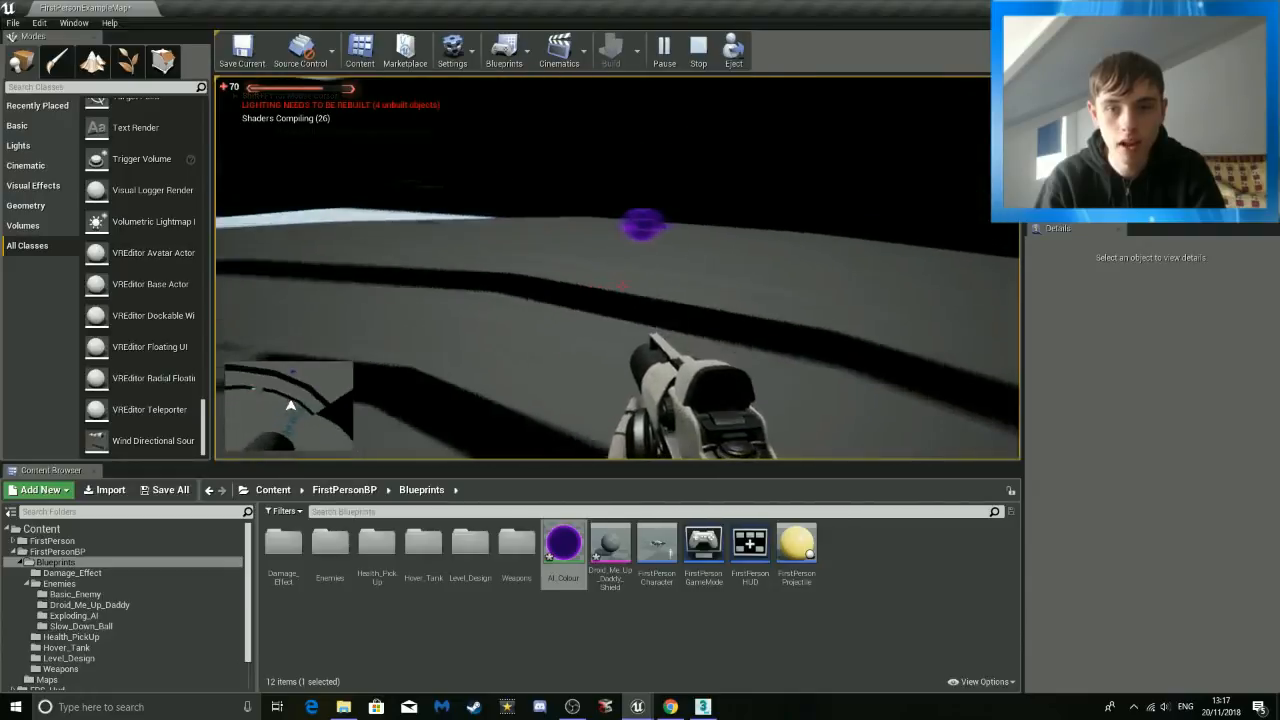
{"action": "left_click", "coordinate": [622, 286]}
{"action": "left_click", "coordinate": [622, 286]}
{"action": "left_click", "coordinate": [622, 286]}
{"action": "key", "text": "w"}
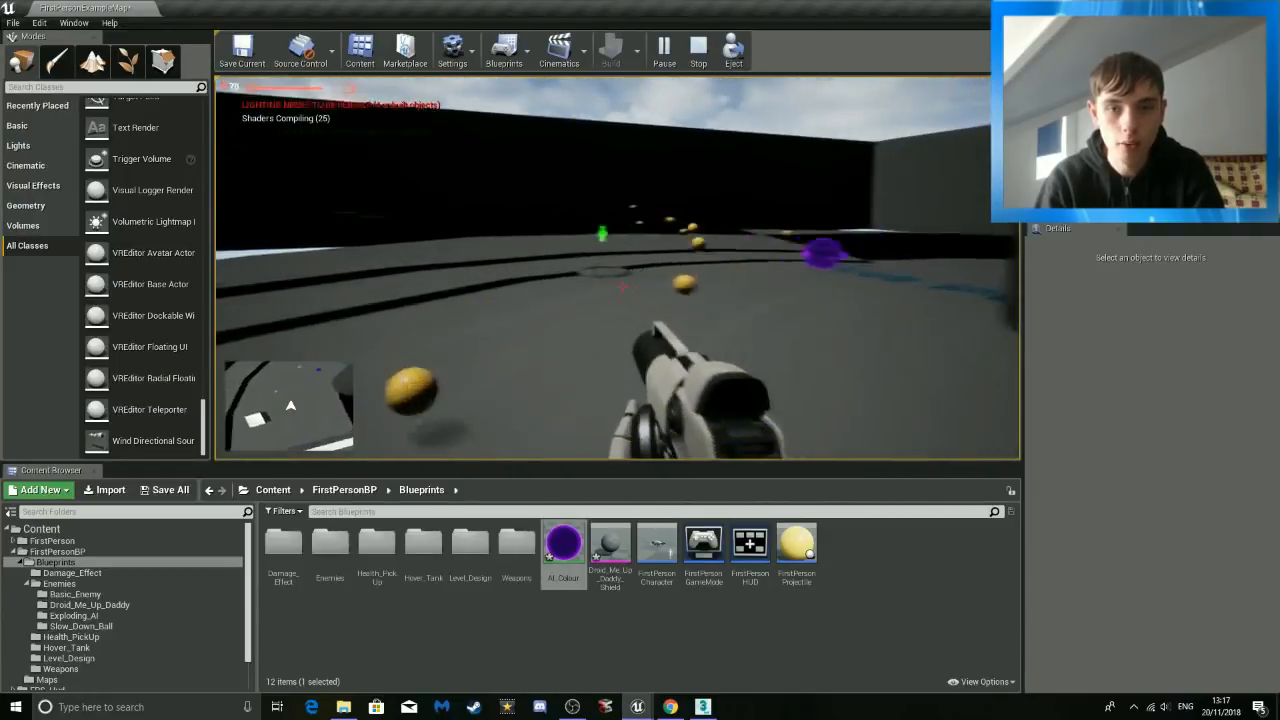
{"action": "left_click", "coordinate": [622, 286]}
{"action": "left_click", "coordinate": [622, 286]}
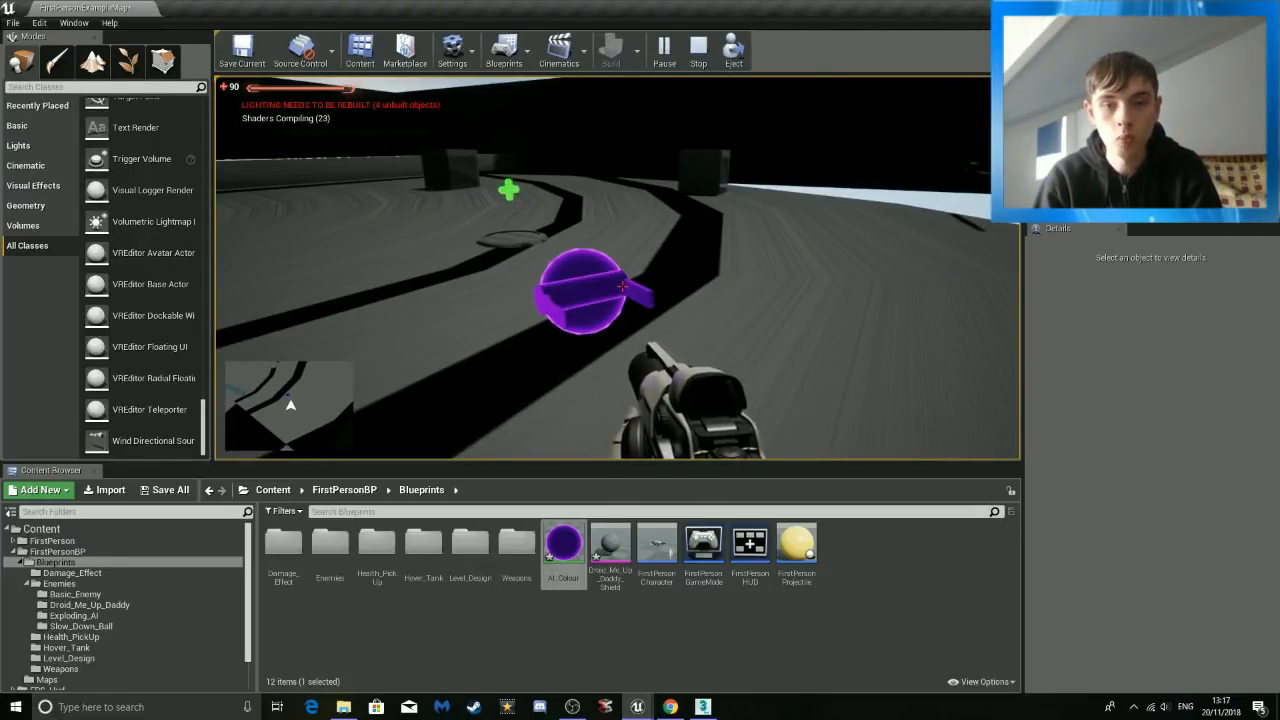
{"action": "key", "text": "Escape"}
Inspect the purple droid enemy up close in the level, along with the arena around the pillar and health pad.
{"action": "right_click_drag", "start_coordinate": [735, 262], "coordinate": [820, 258]}
{"action": "key", "text": "w"}
{"action": "key", "text": "w"}
{"action": "key", "text": "s"}
{"action": "key", "text": "w"}
{"action": "key", "text": "w"}
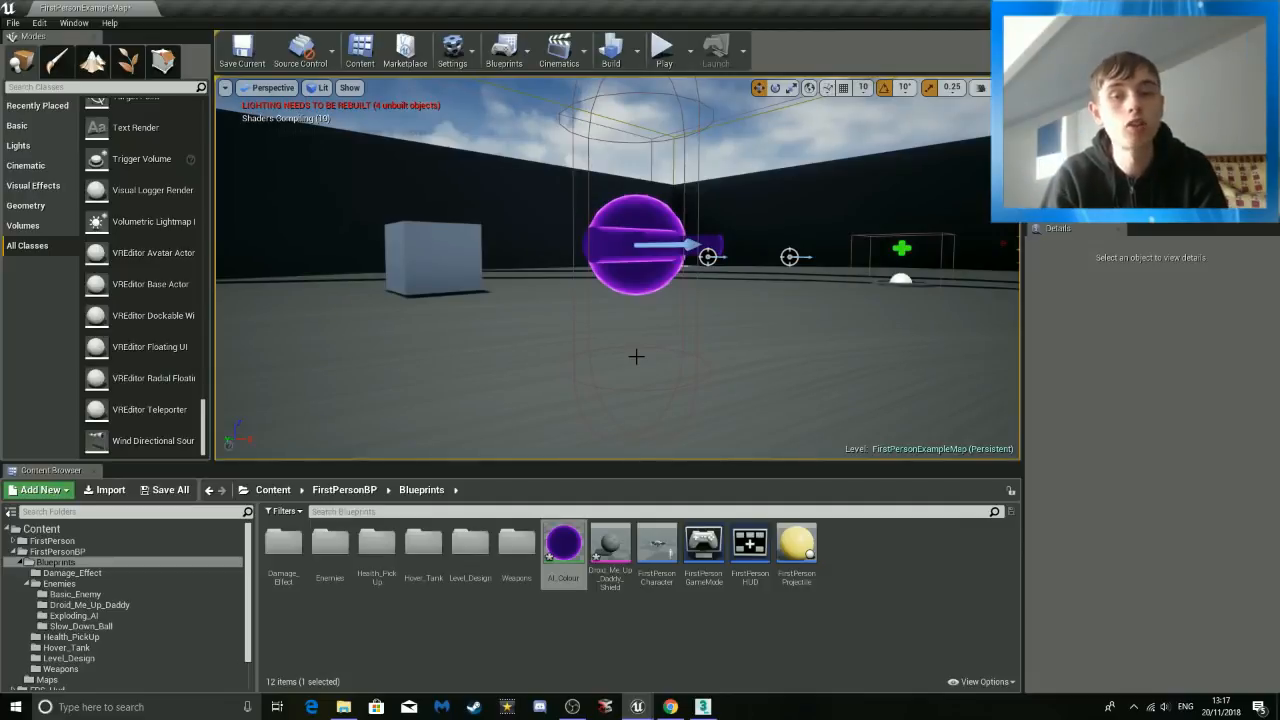
{"action": "right_click_drag", "start_coordinate": [743, 217], "coordinate": [900, 180]}
{"action": "key", "text": "w"}
{"action": "key", "text": "s"}
{"action": "mouse_move", "coordinate": [786, 194]}
{"action": "right_mouse_down"}
{"action": "mouse_move", "coordinate": [740, 186]}
{"action": "mouse_move", "coordinate": [786, 194]}
{"action": "right_mouse_up"}
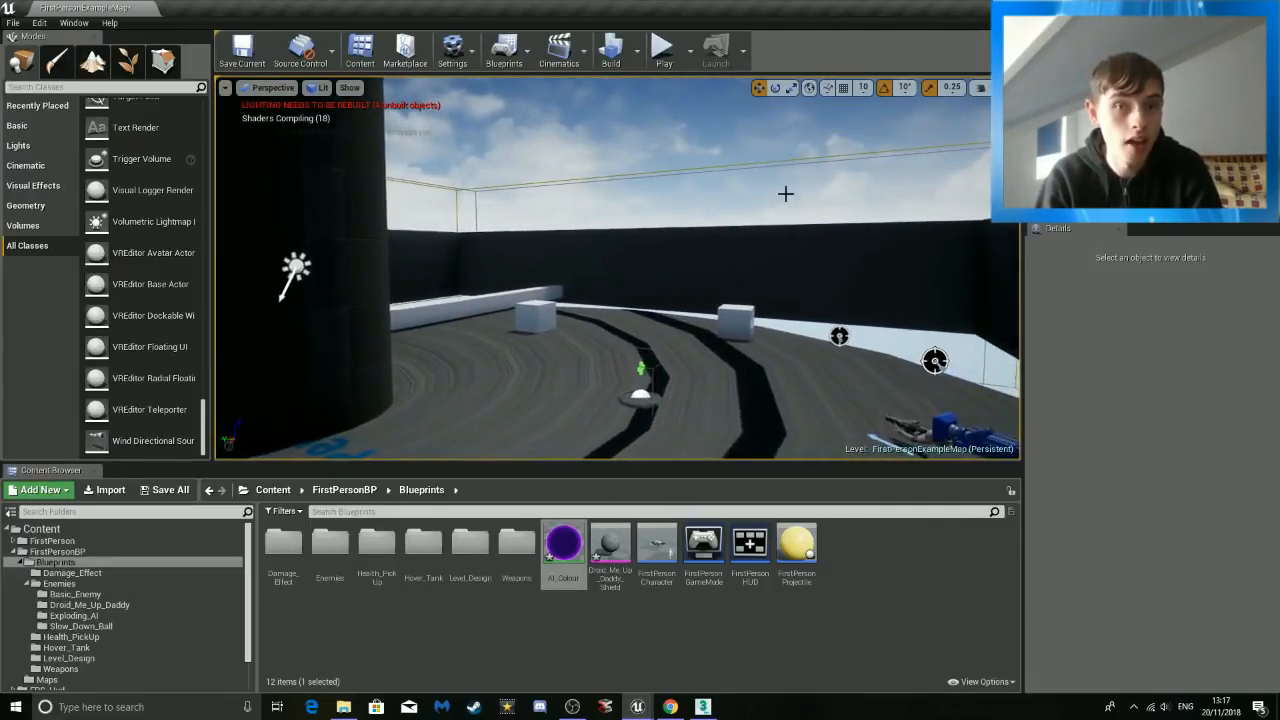
Play-test again, approach the purple droid, and jump around it to watch how it follows the player.
{"action": "left_click", "coordinate": [665, 62]}
{"action": "left_click", "coordinate": [781, 272]}
{"action": "key", "text": "w"}
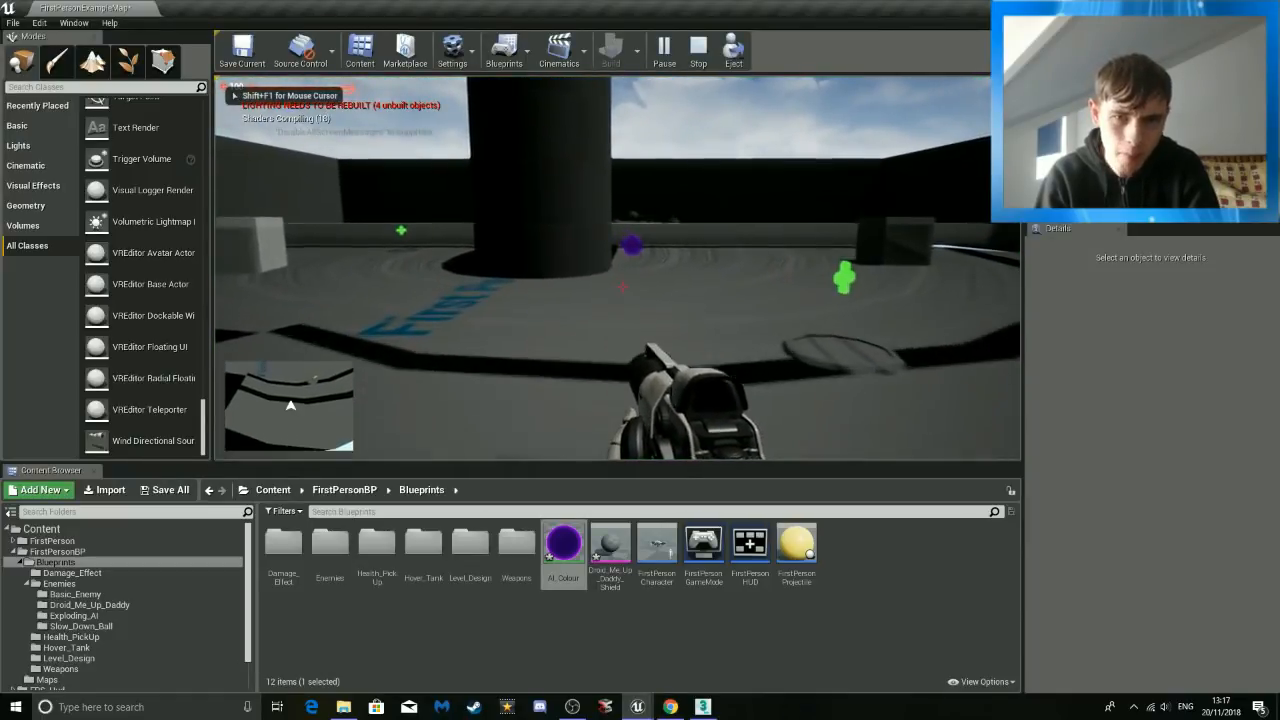
{"action": "key", "text": "w"}
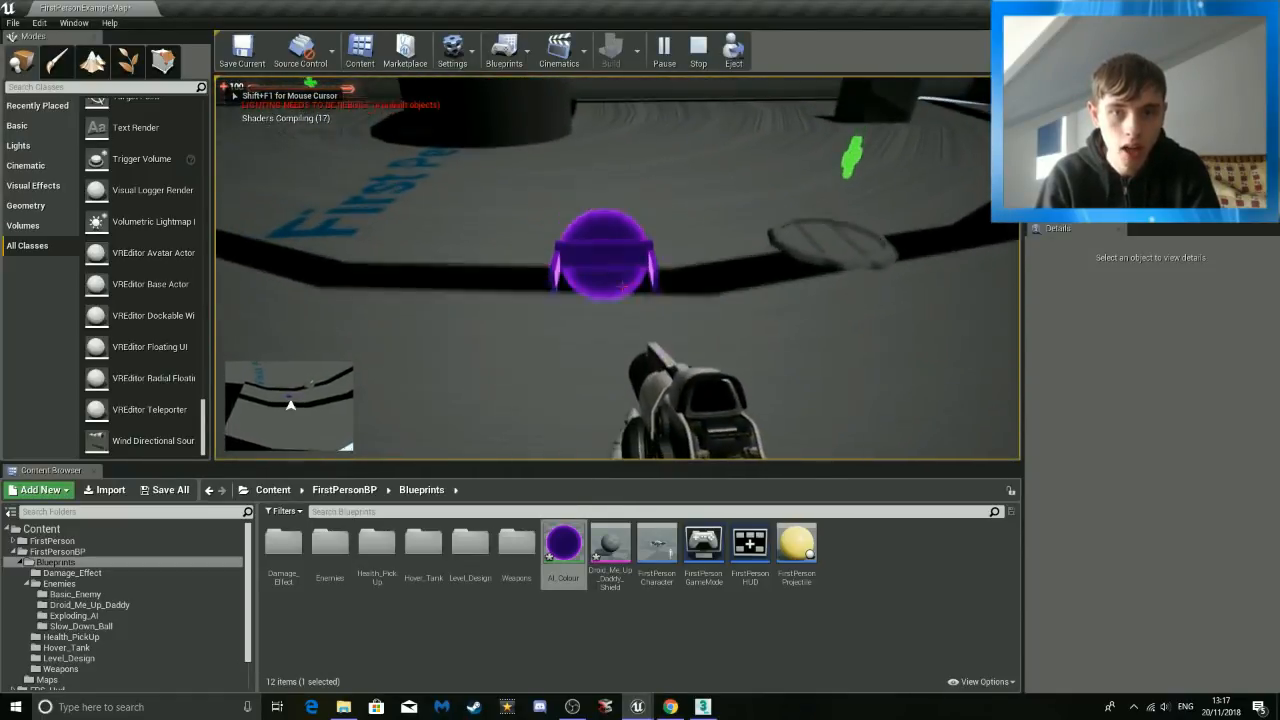
{"action": "key", "text": "space"}
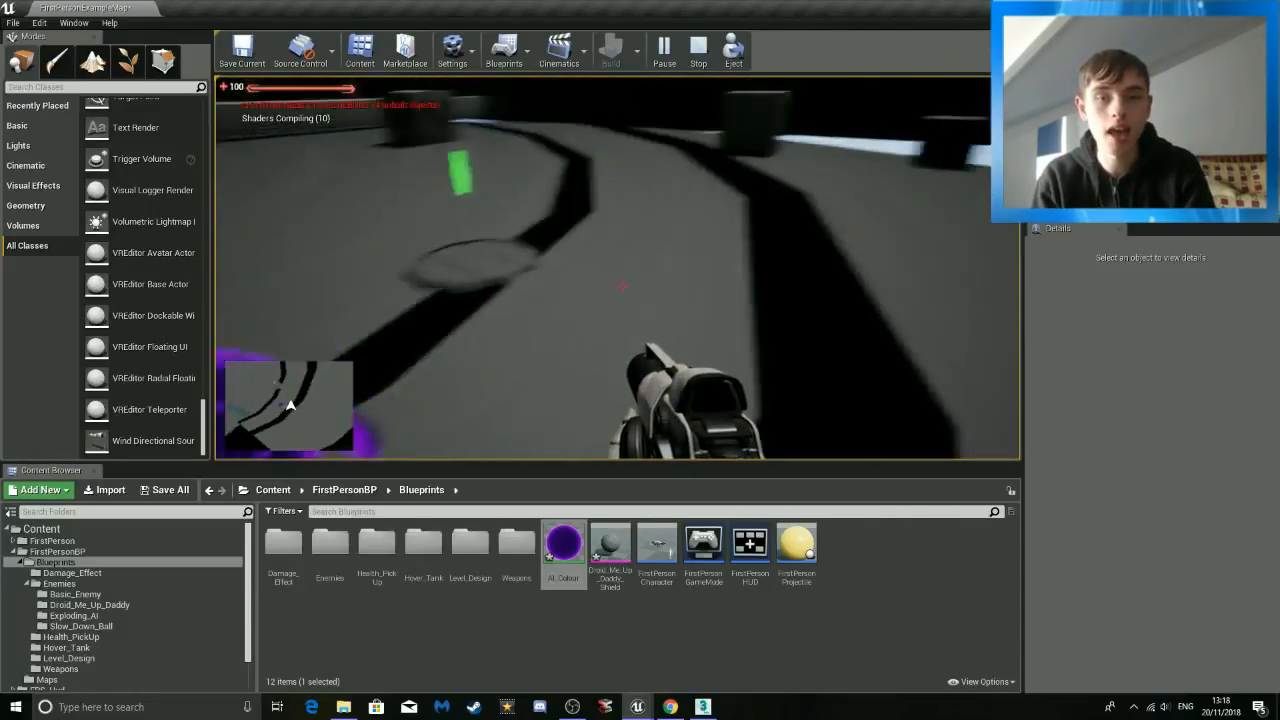
{"action": "key", "text": "w"}
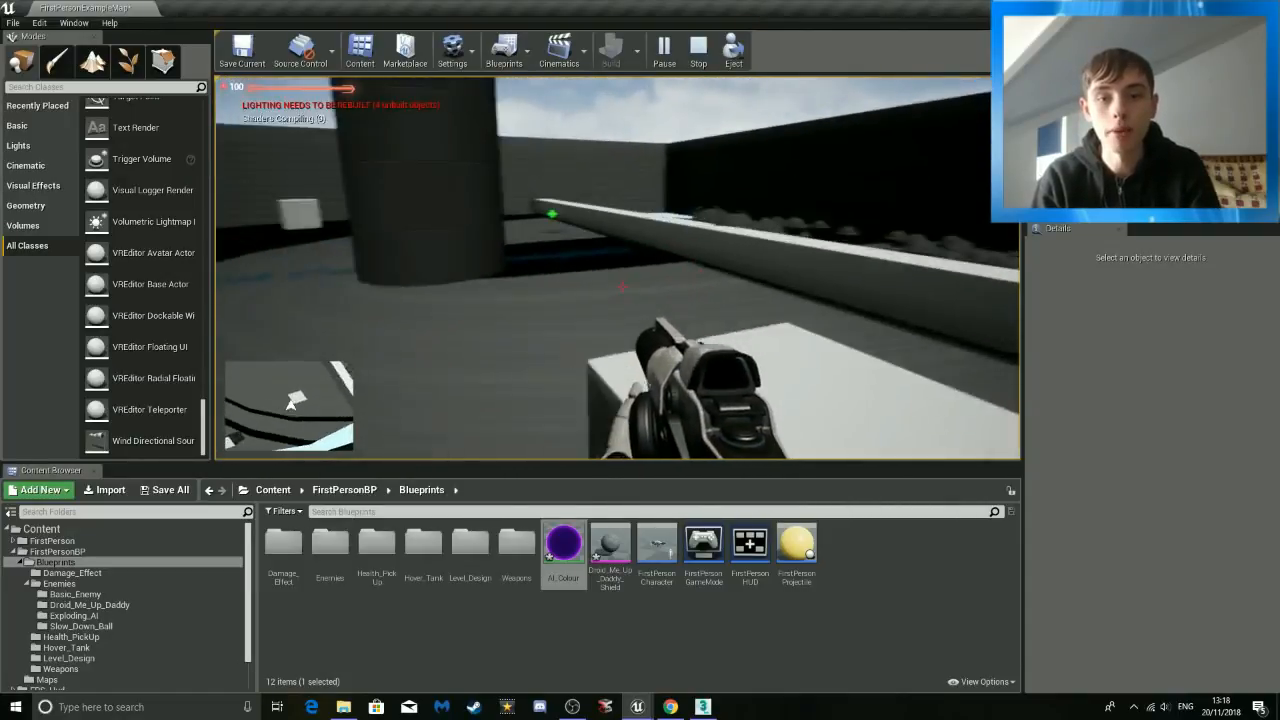
{"action": "key", "text": "w"}
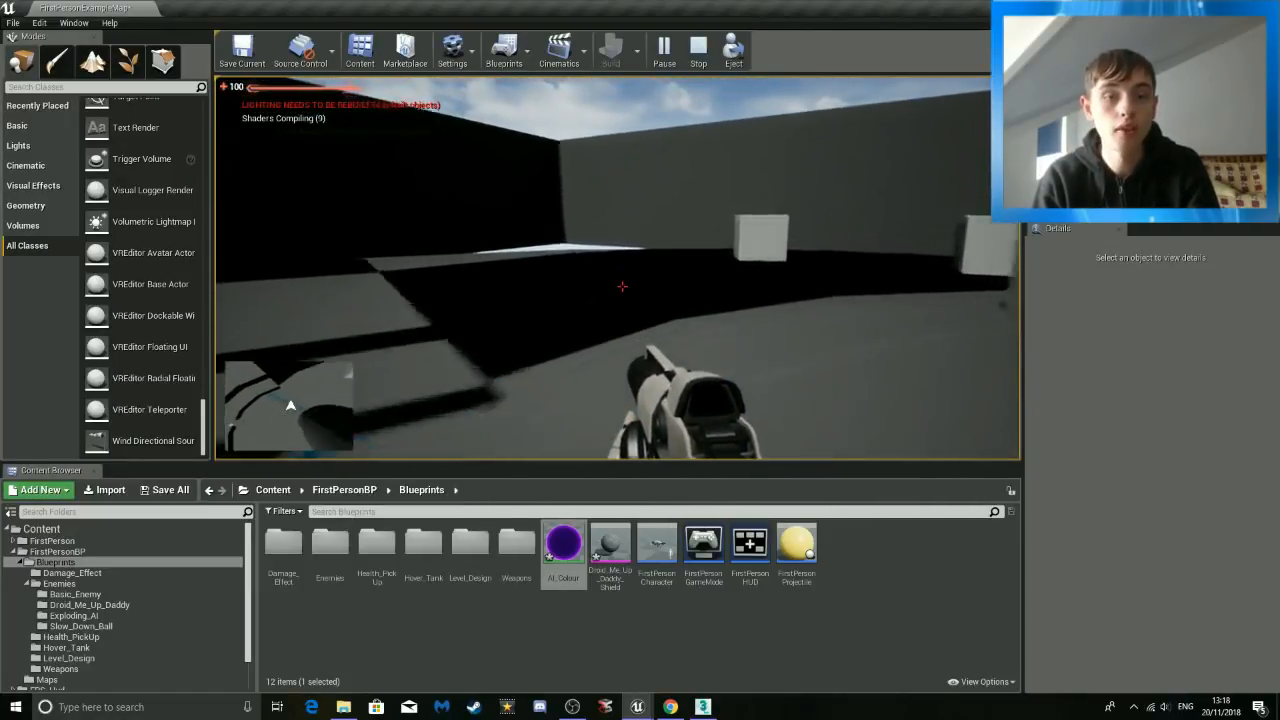
Shoot at the chasing droid, jump onto a white box to test whether it still deals damage, and end the session.
{"action": "key", "text": "w"}
{"action": "left_click", "coordinate": [622, 286]}
{"action": "left_click", "coordinate": [622, 286]}
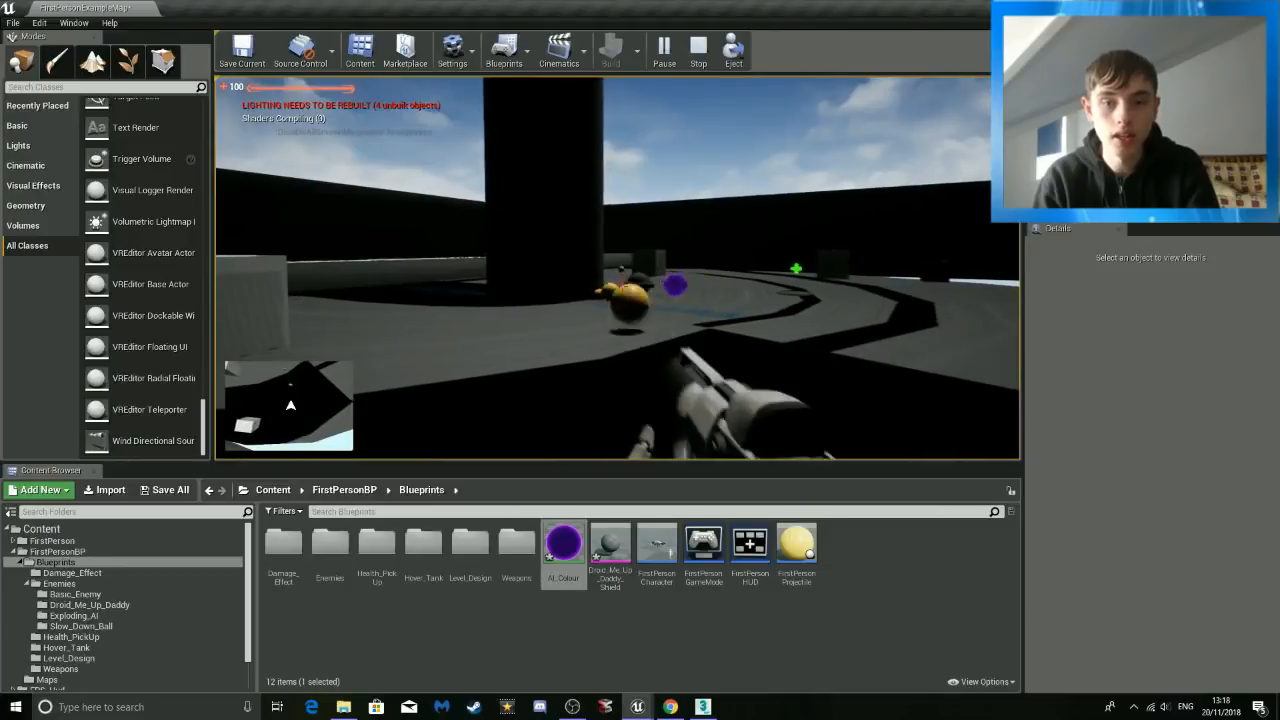
{"action": "key", "text": "w"}
{"action": "left_click", "coordinate": [622, 286]}
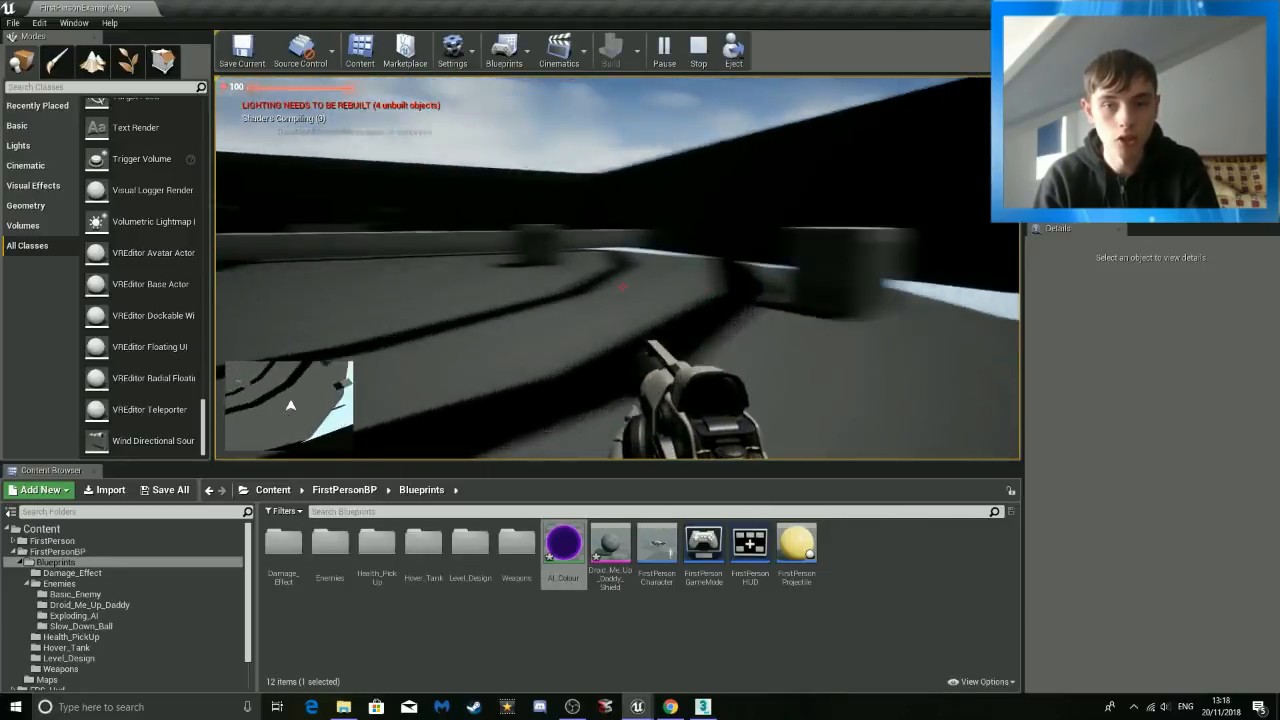
{"action": "key", "text": "w"}
{"action": "key", "text": "w"}
{"action": "key", "text": "space"}
{"action": "key", "text": "space"}
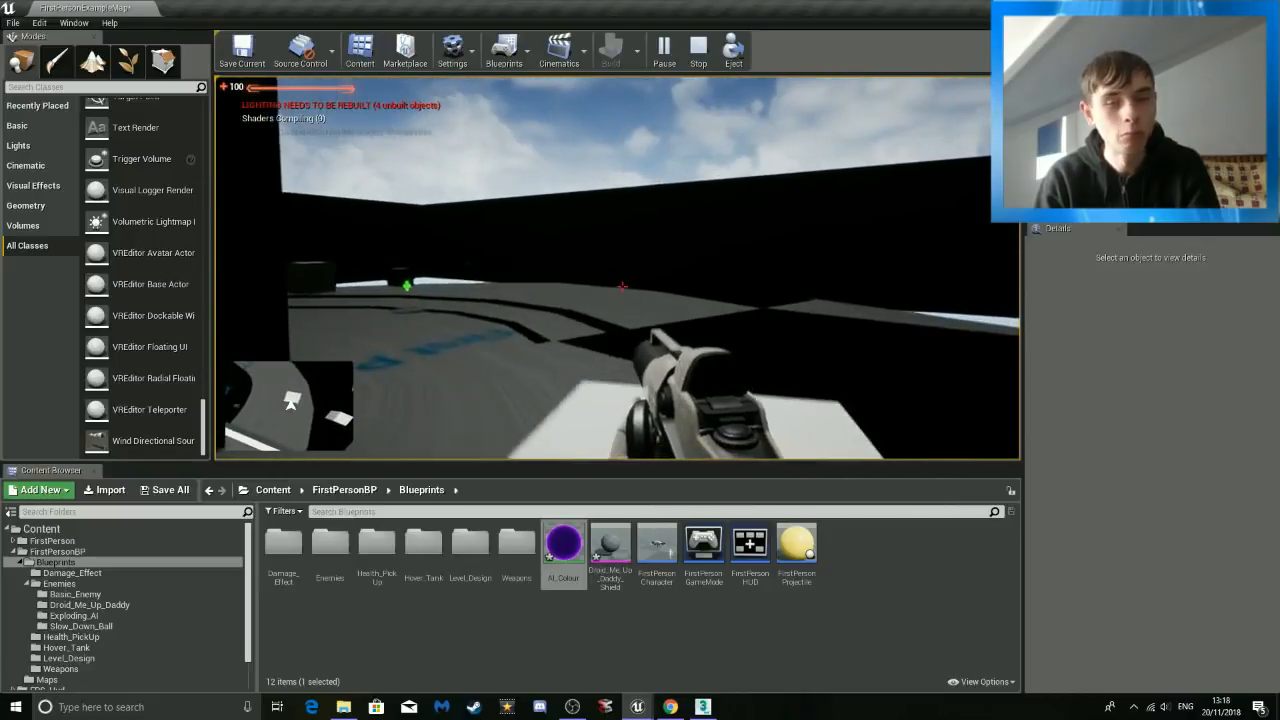
{"action": "key", "text": "w"}
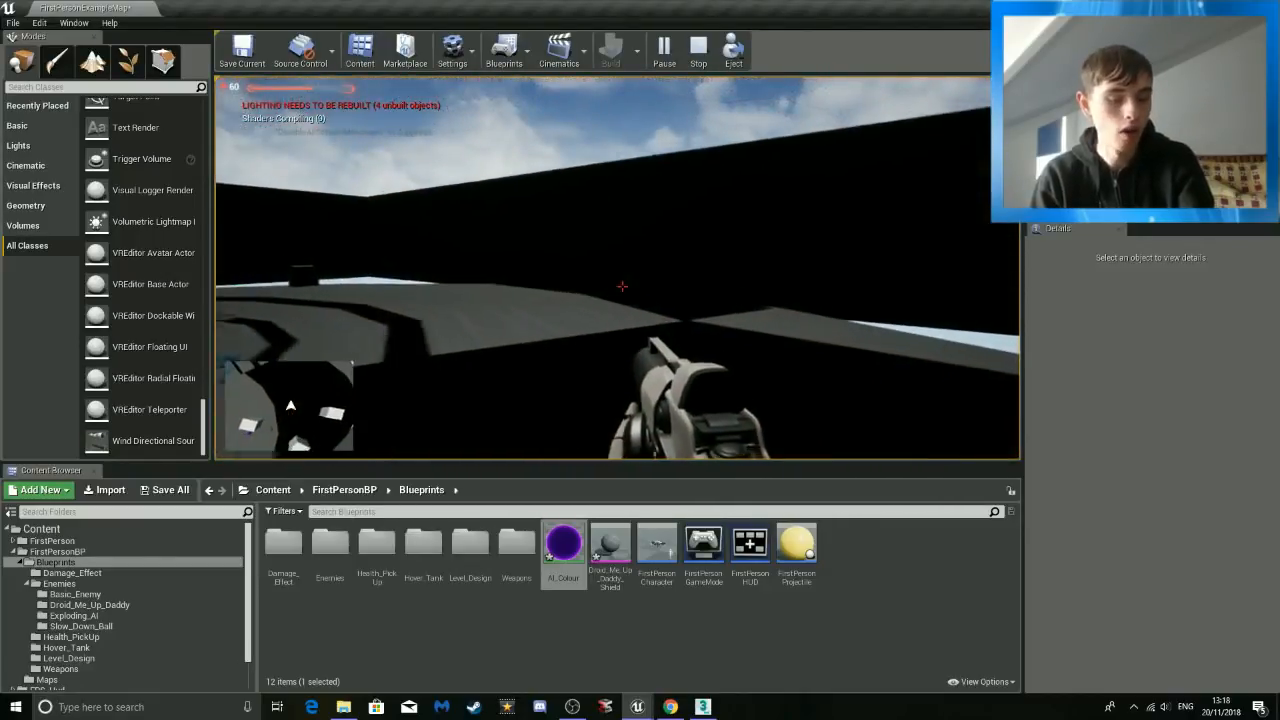
{"action": "key", "text": "Escape"}
Move the purple droid enemy over the white dividing wall to join the other enemies.
{"action": "right_click_drag", "start_coordinate": [452, 334], "coordinate": [250, 360]}
{"action": "key", "text": "w"}
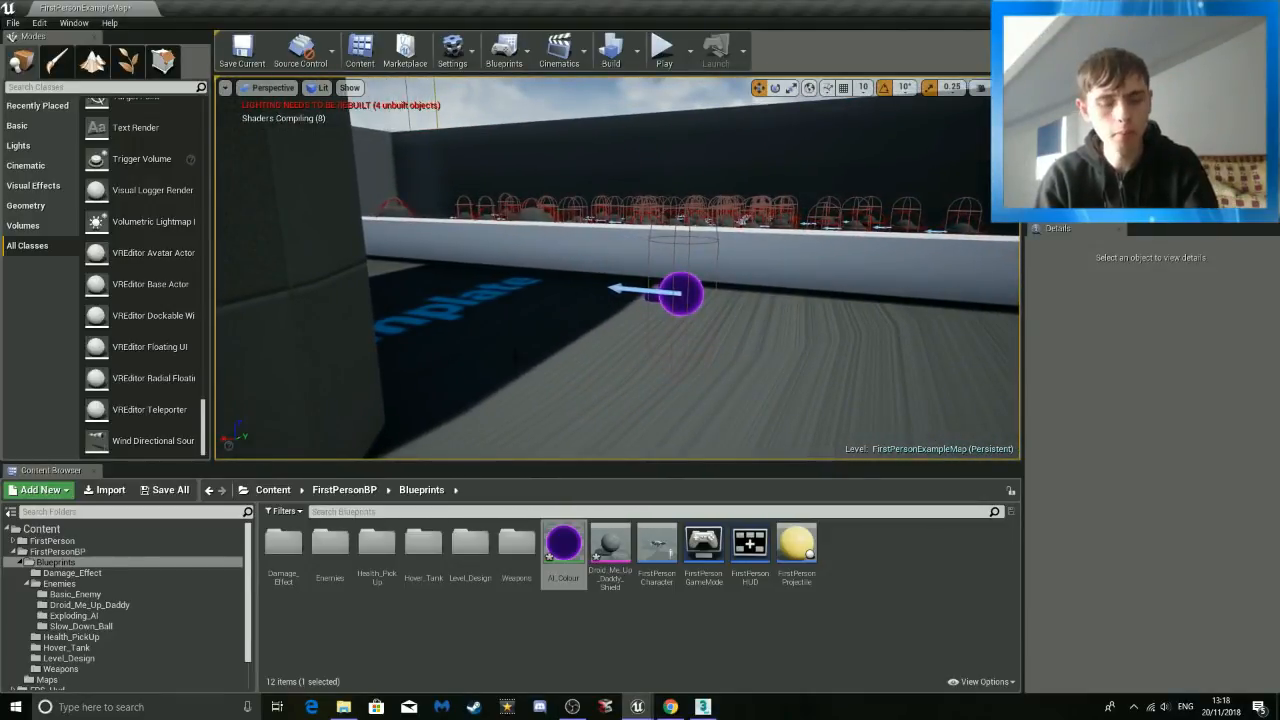
{"action": "key", "text": "s"}
{"action": "right_click_drag", "start_coordinate": [640, 200], "coordinate": [586, 254]}
{"action": "left_click", "coordinate": [571, 238]}
{"action": "left_click_drag", "start_coordinate": [571, 238], "coordinate": [731, 238]}
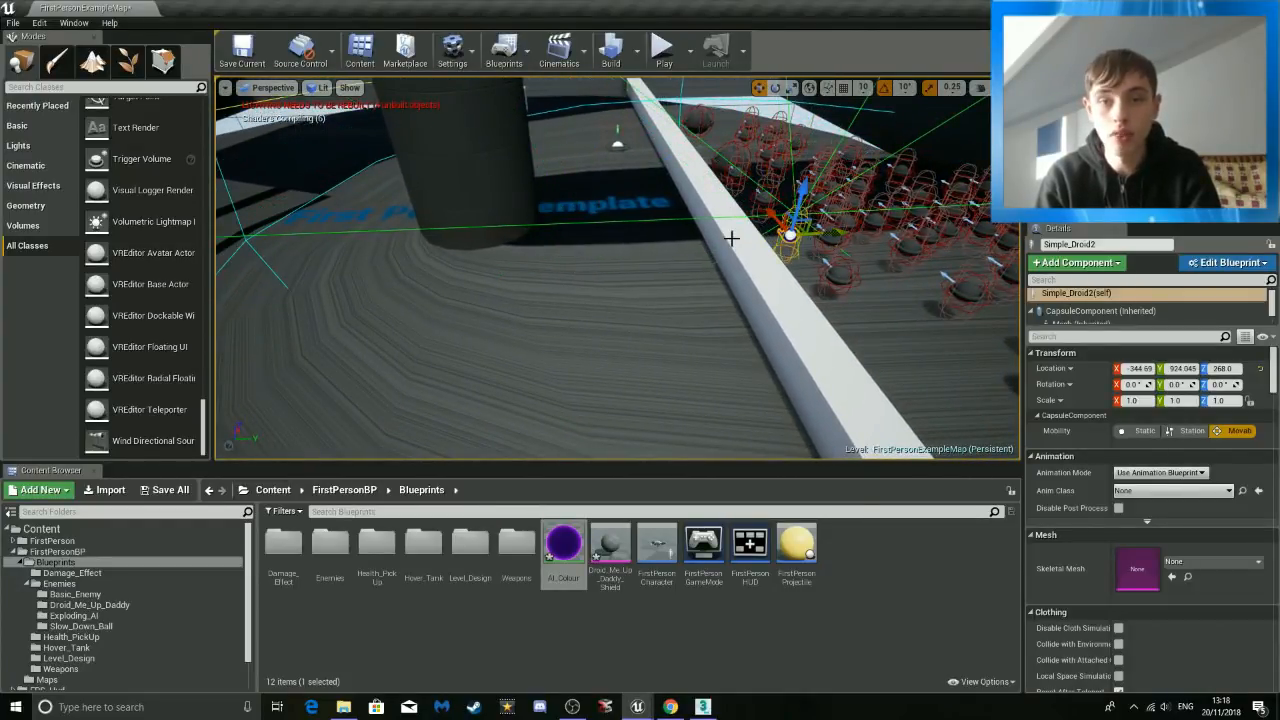
Move the Slow_Down_Ball enemy over the dividing wall into the open arena beside the pillar and check its placement.
{"action": "left_click", "coordinate": [729, 153]}
{"action": "left_click_drag", "start_coordinate": [779, 160], "coordinate": [402, 206]}
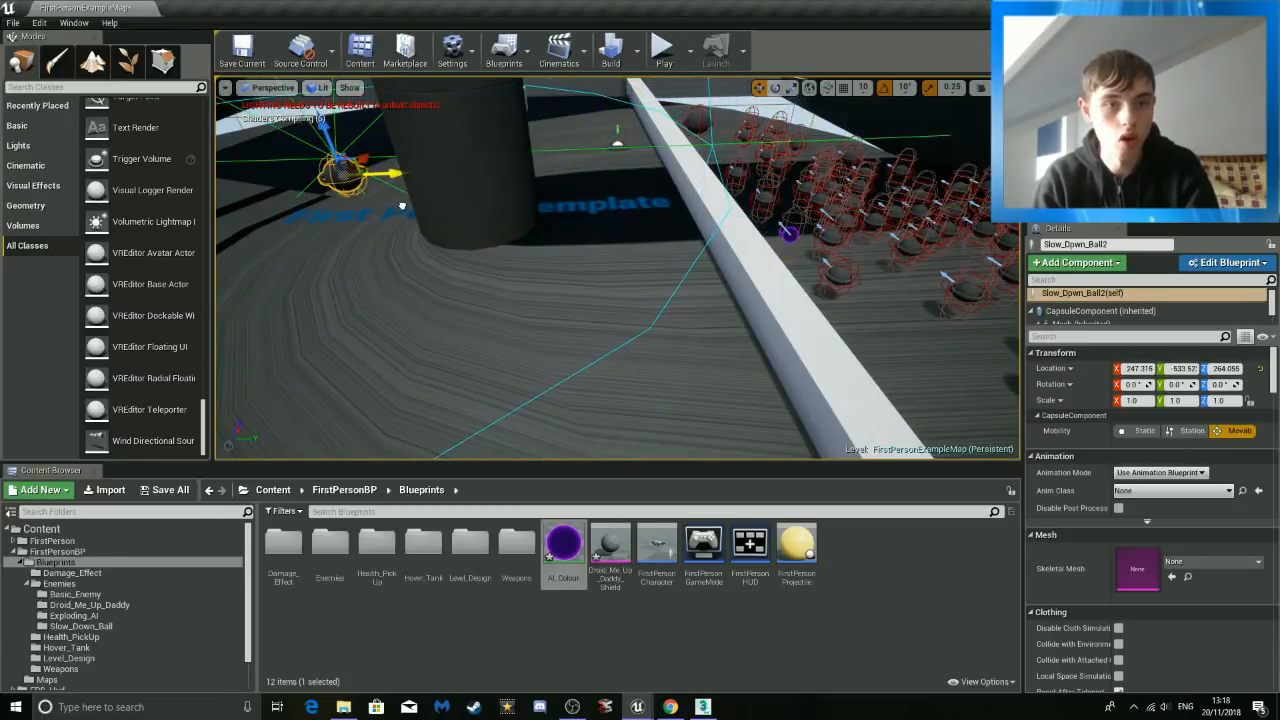
{"action": "key", "text": "f"}
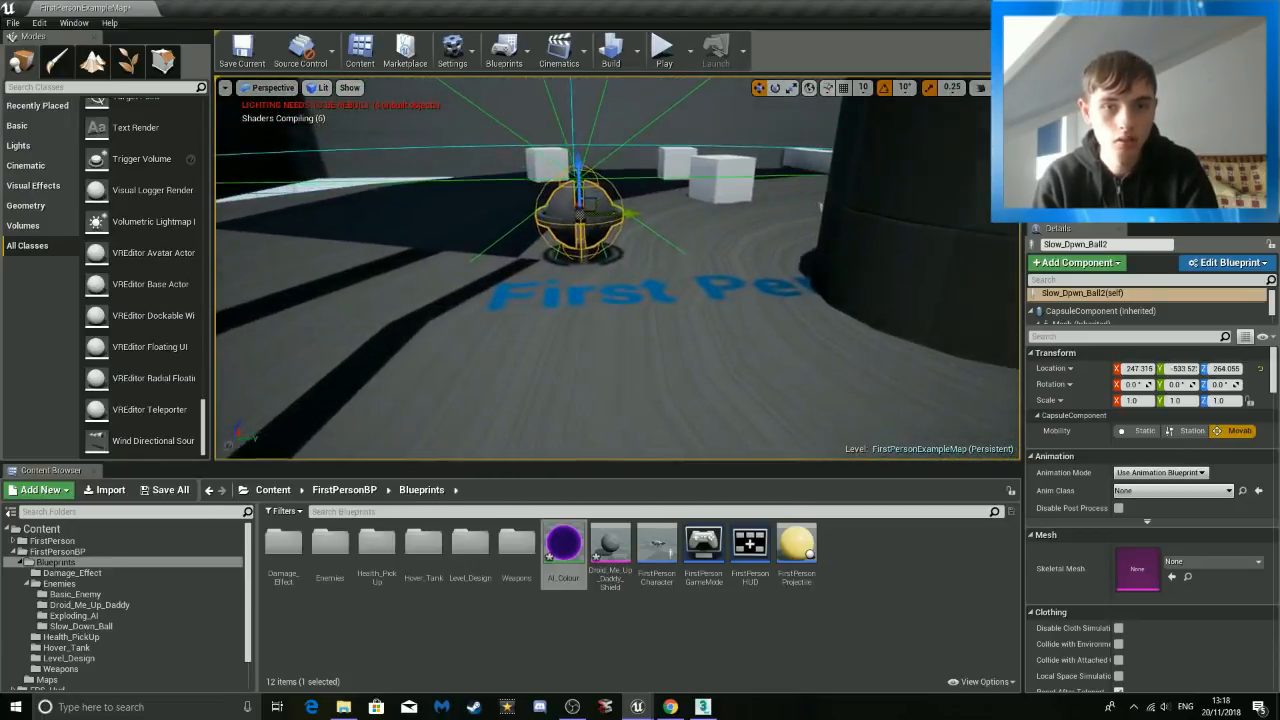
{"action": "key", "text": "s"}
{"action": "right_click_drag", "start_coordinate": [618, 268], "coordinate": [600, 208]}
{"action": "key", "text": "w"}
Open the FPS_Hud widget from the FPS_Hud folder, examine its function graphs and designer layout, and return to the level.
{"action": "left_click", "coordinate": [781, 611]}
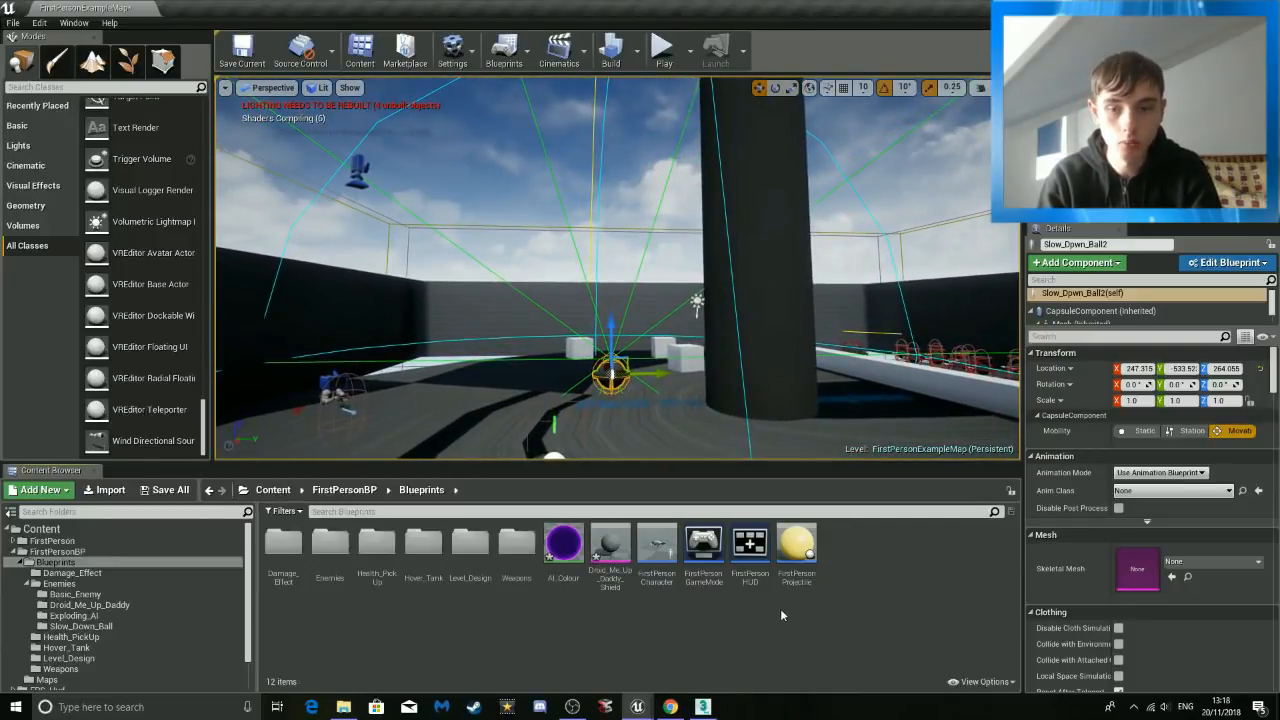
{"action": "scroll", "coordinate": [60, 632], "scroll_direction": "down", "scroll_amount": 2}
{"action": "left_click", "coordinate": [47, 652]}
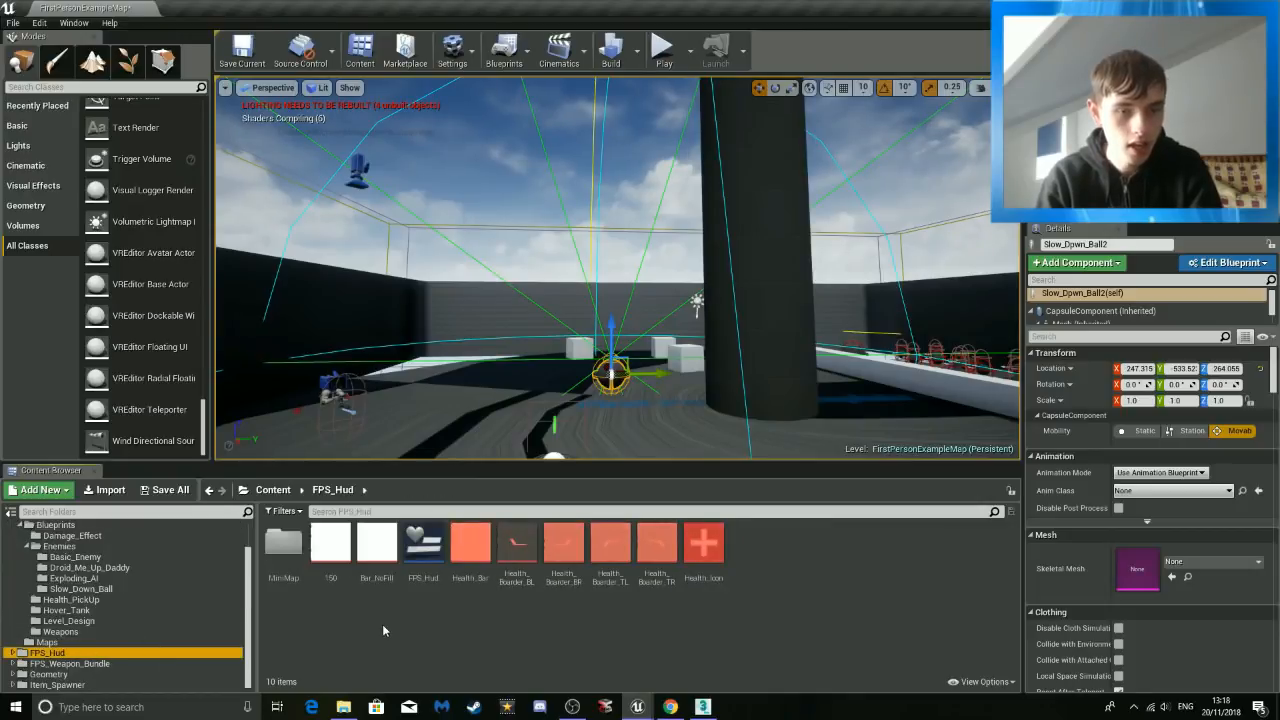
{"action": "double_click", "coordinate": [416, 558]}
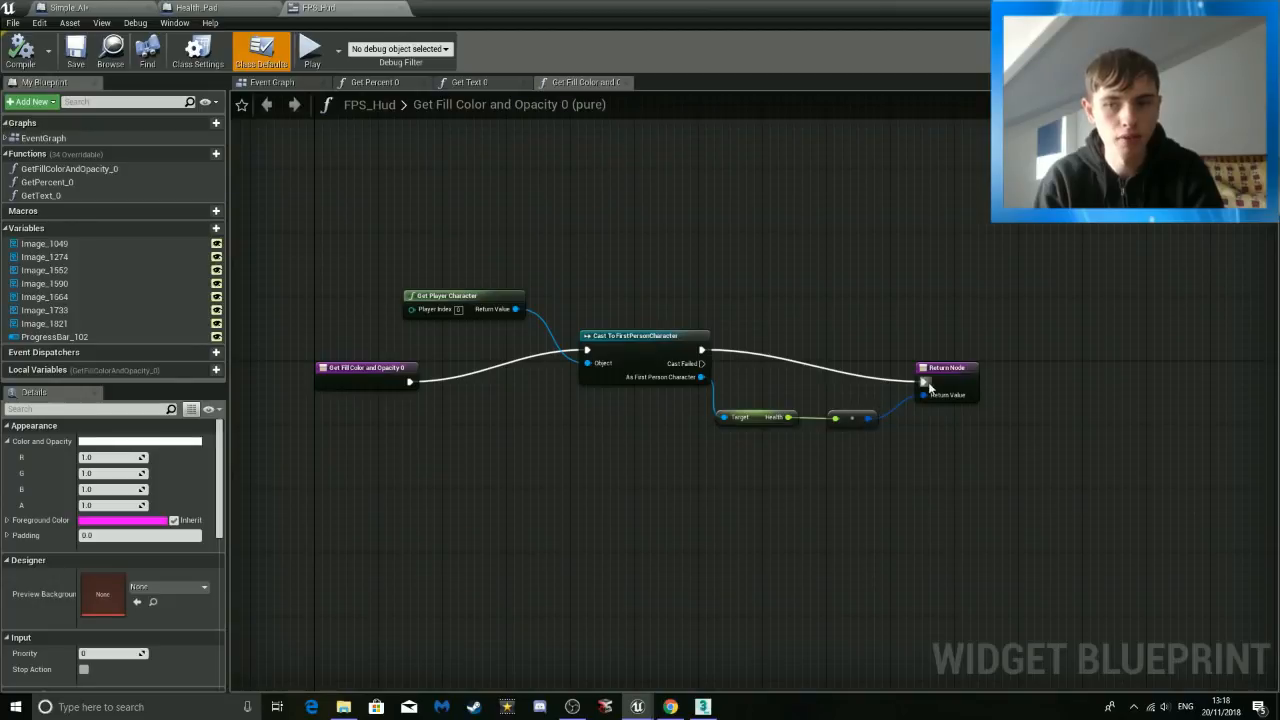
{"action": "left_click", "coordinate": [274, 82]}
{"action": "left_click", "coordinate": [1188, 50]}
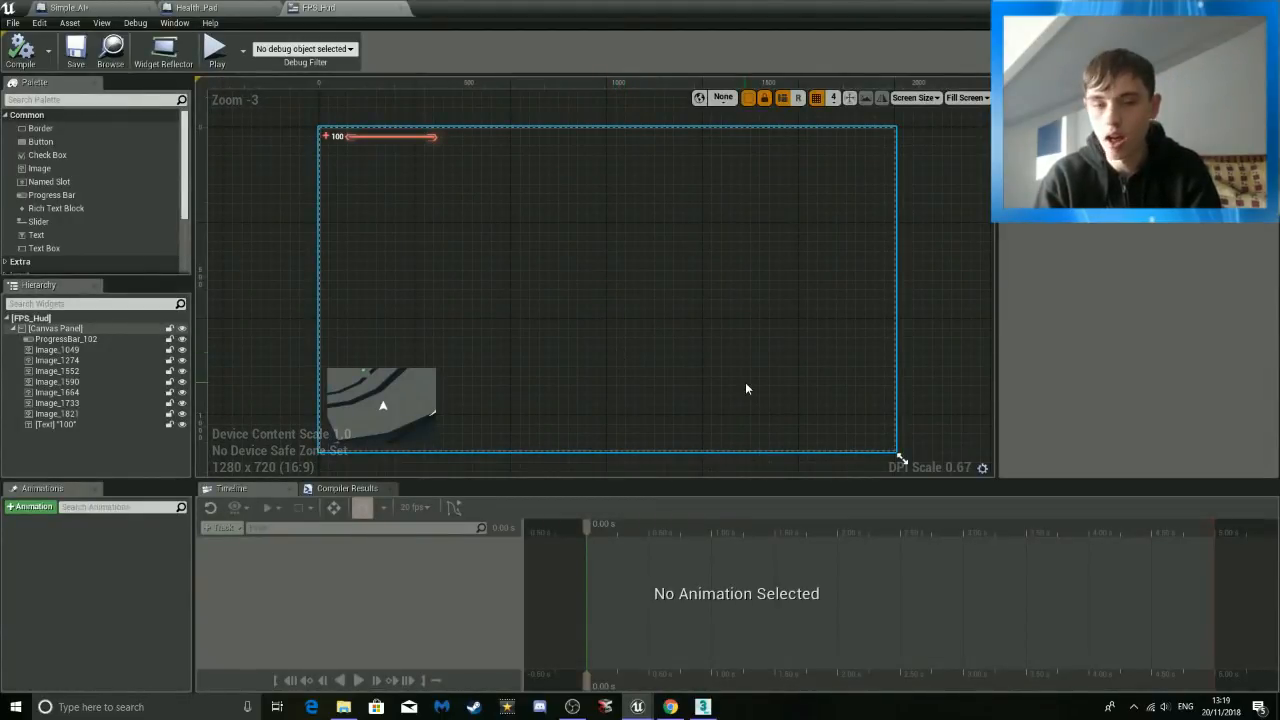
{"action": "left_click", "coordinate": [1222, 8]}
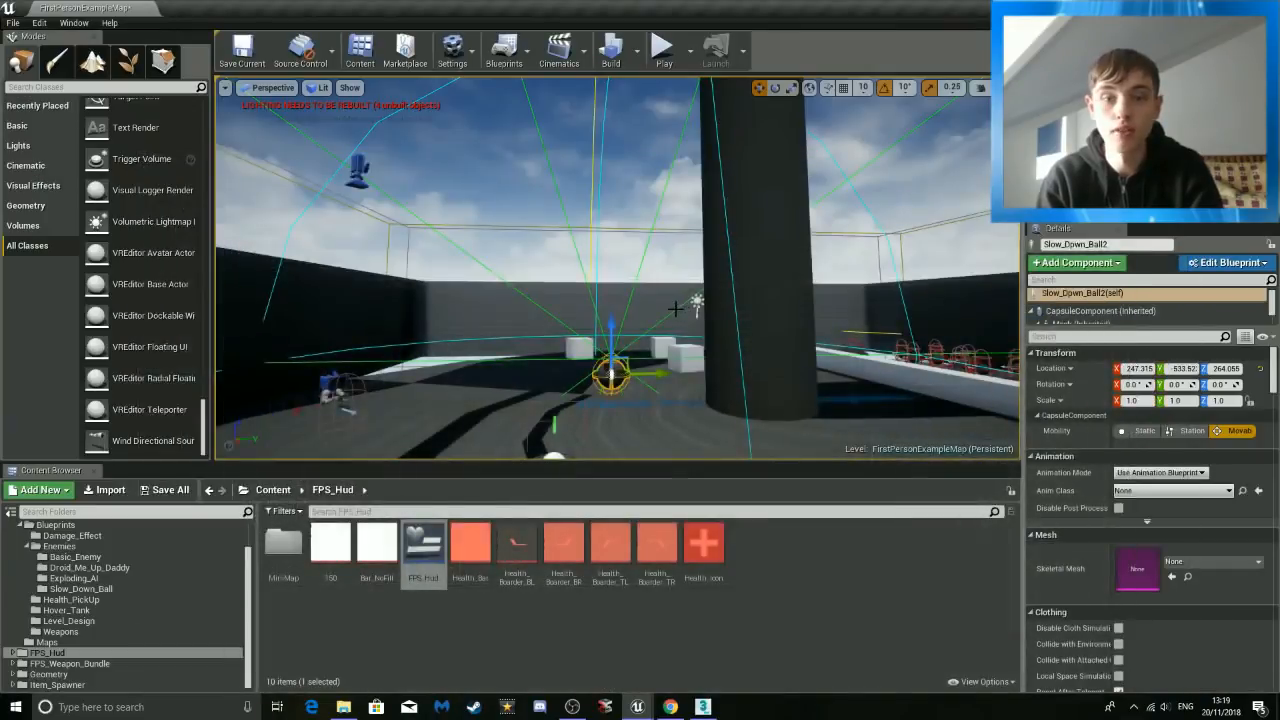
Open the FirstPersonCharacter blueprint from the Blueprints folder.
{"action": "scroll", "coordinate": [72, 548], "scroll_direction": "up", "scroll_amount": 2}
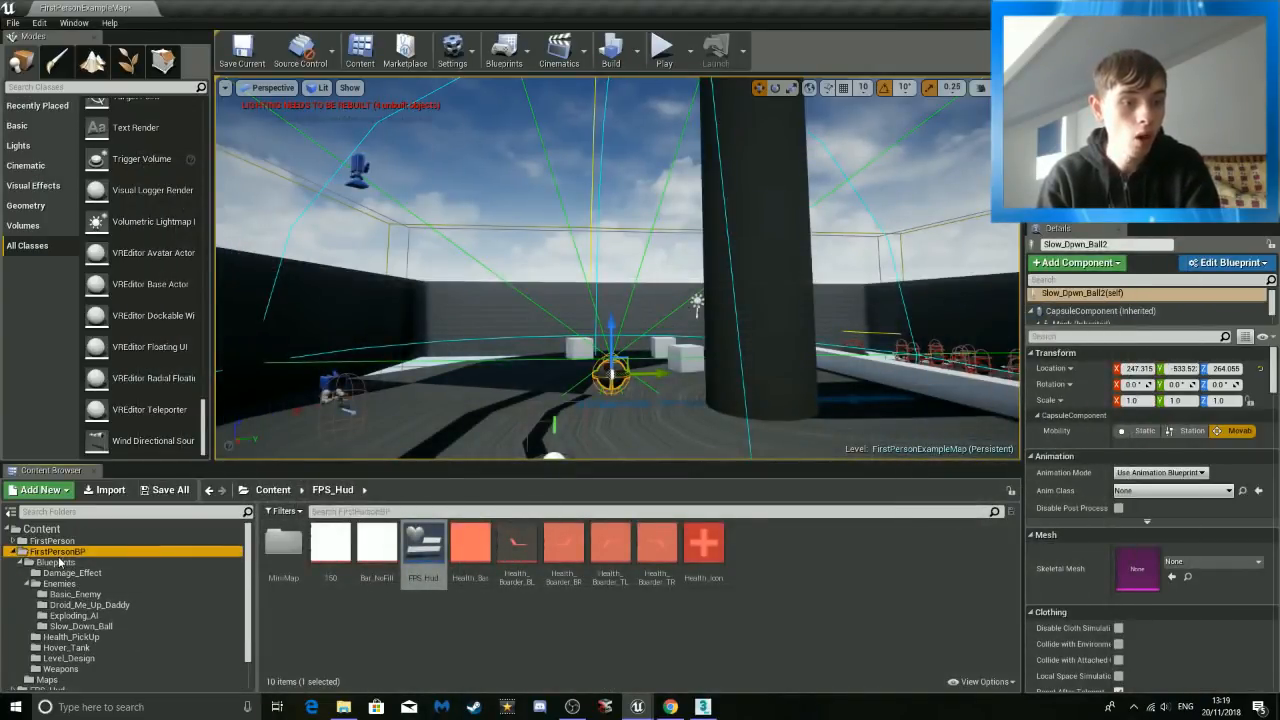
{"action": "left_click", "coordinate": [57, 551]}
{"action": "double_click", "coordinate": [279, 550]}
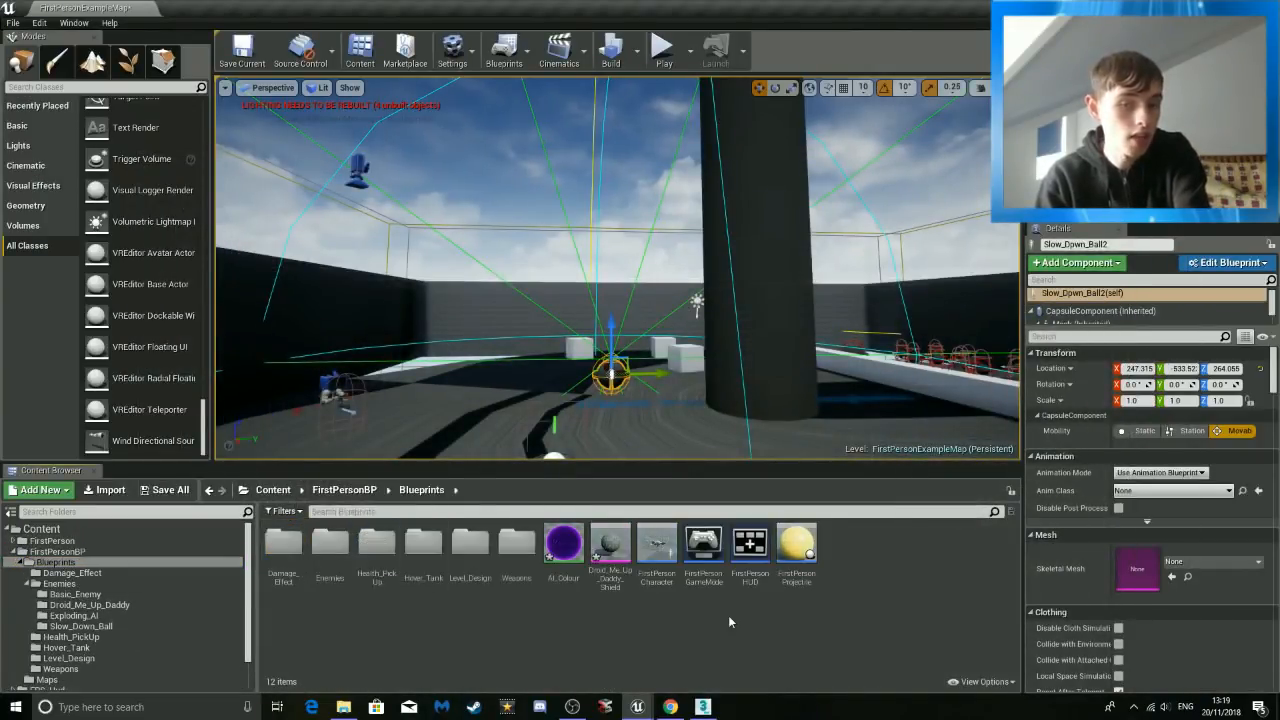
{"action": "double_click", "coordinate": [657, 550]}
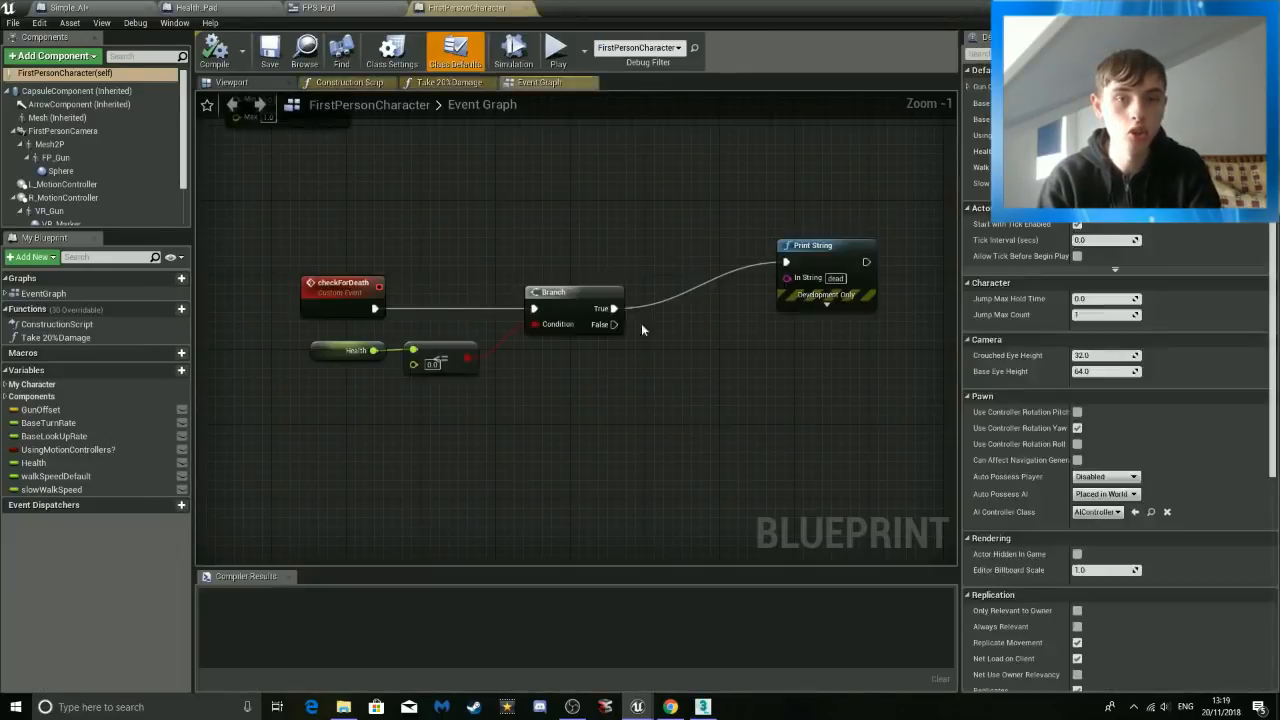
Examine the FirstPersonCharacter event graph's death check, line trace interaction, walk speed and damage nodes.
{"action": "scroll", "coordinate": [582, 251], "scroll_direction": "down", "scroll_amount": 3}
{"action": "right_click_drag", "start_coordinate": [527, 148], "coordinate": [572, 338]}
{"action": "scroll", "coordinate": [572, 342], "scroll_direction": "down", "scroll_amount": 4}
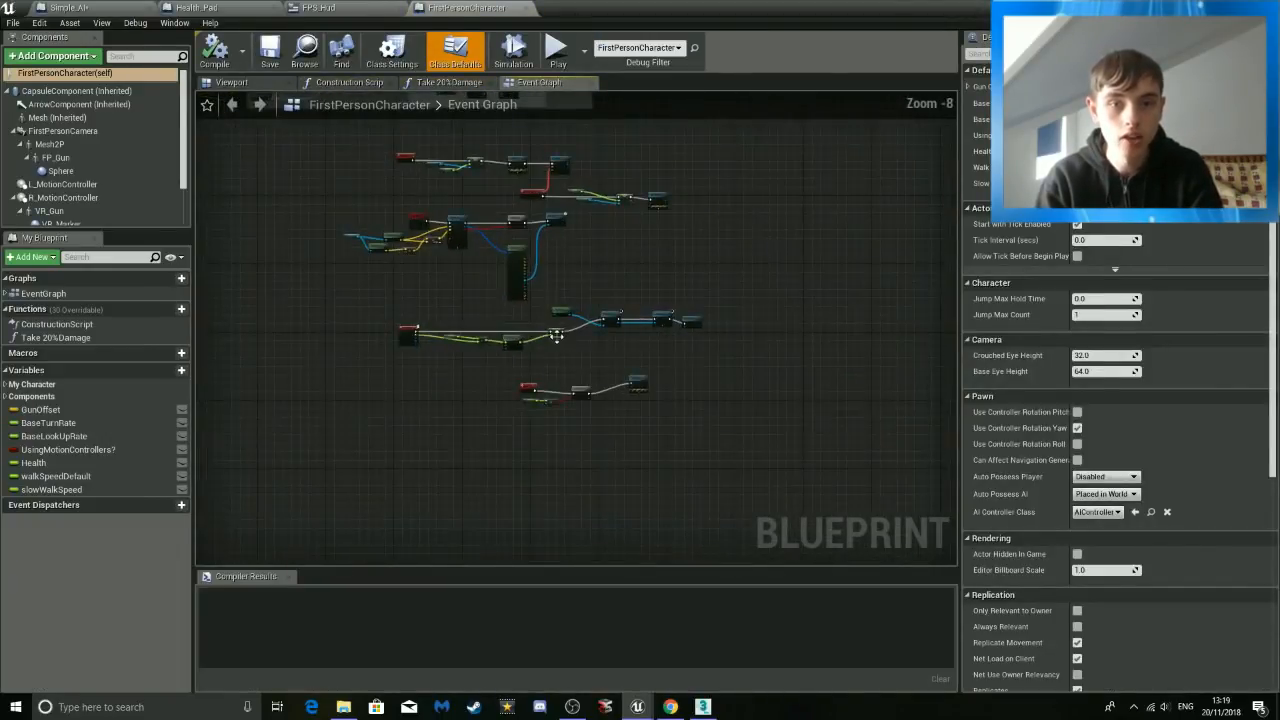
{"action": "scroll", "coordinate": [431, 242], "scroll_direction": "up", "scroll_amount": 6}
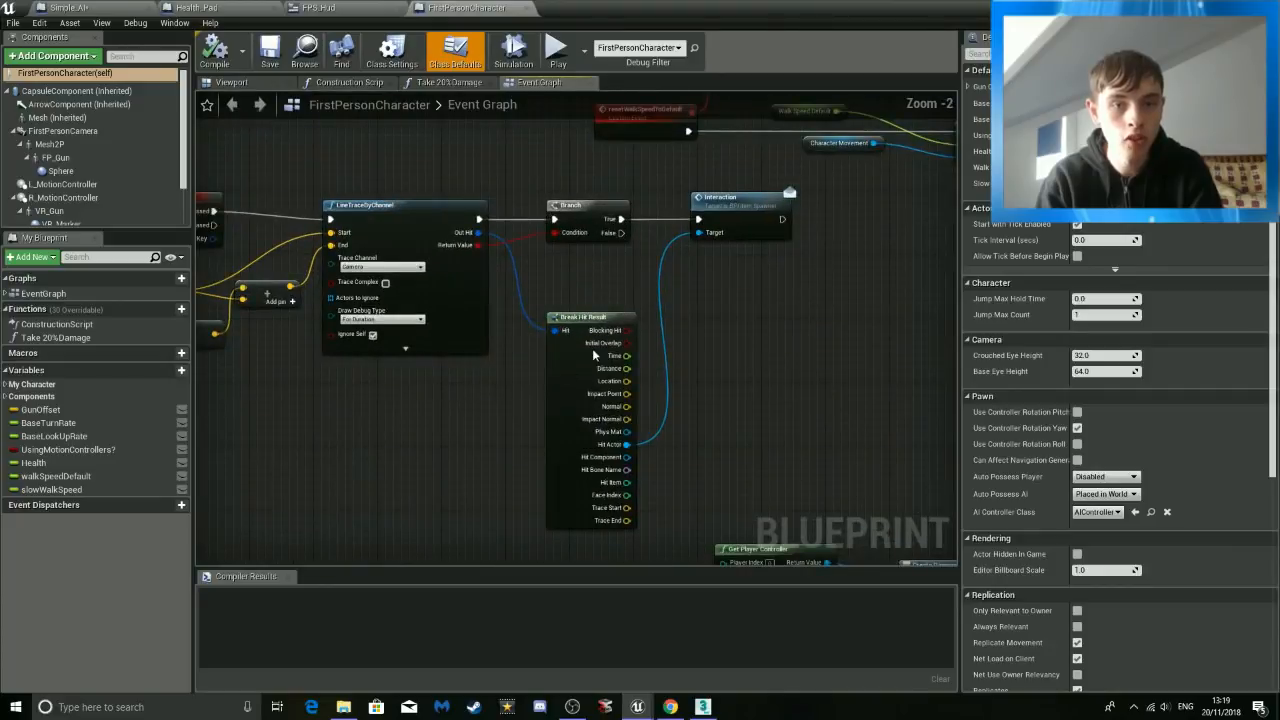
{"action": "scroll", "coordinate": [414, 330], "scroll_direction": "down", "scroll_amount": 3}
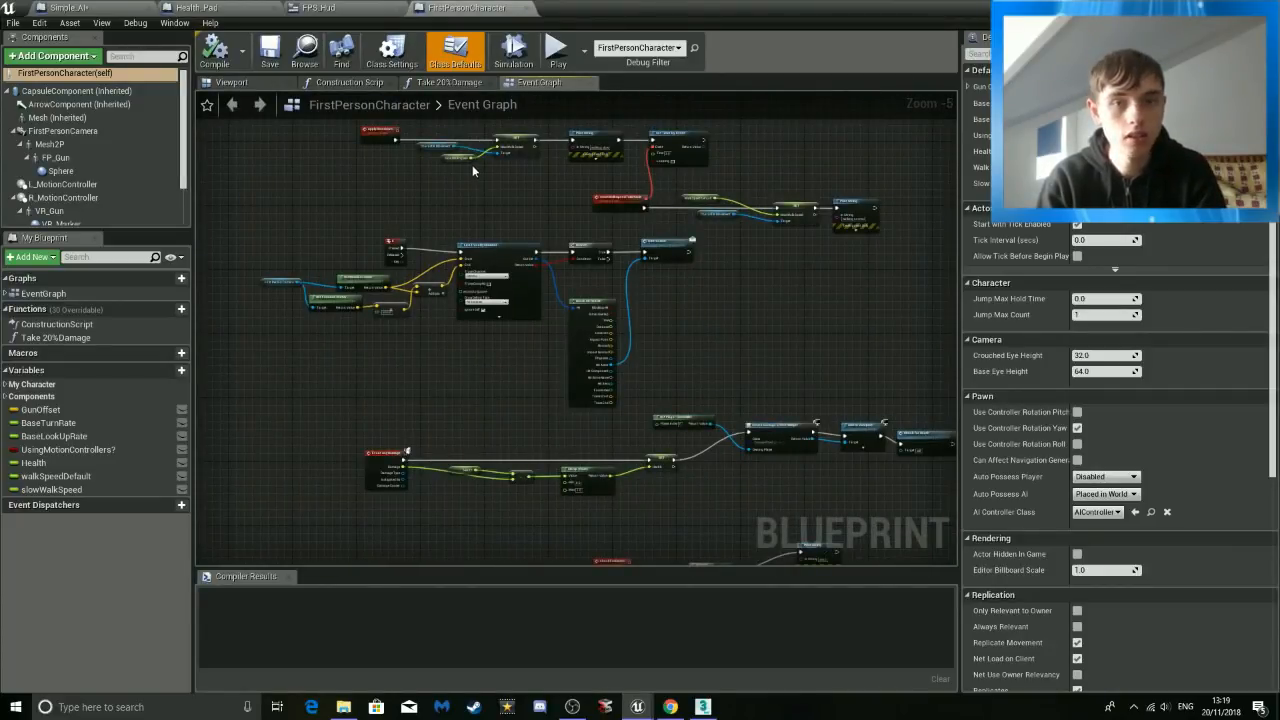
{"action": "scroll", "coordinate": [472, 165], "scroll_direction": "up", "scroll_amount": 3}
{"action": "scroll", "coordinate": [624, 370], "scroll_direction": "down", "scroll_amount": 4}
{"action": "right_click_drag", "start_coordinate": [674, 415], "coordinate": [664, 278]}
{"action": "scroll", "coordinate": [638, 380], "scroll_direction": "up", "scroll_amount": 3}
{"action": "scroll", "coordinate": [550, 298], "scroll_direction": "down", "scroll_amount": 4}
Find the Event BeginPlay section and examine its Sequence, Create FPS Hud Widget and Add to Viewport nodes.
{"action": "right_click_drag", "start_coordinate": [514, 264], "coordinate": [559, 431]}
{"action": "right_click_drag", "start_coordinate": [448, 254], "coordinate": [505, 451]}
{"action": "right_click_drag", "start_coordinate": [480, 240], "coordinate": [511, 420]}
{"action": "right_click", "coordinate": [508, 225]}
{"action": "mouse_move", "coordinate": [519, 157]}
{"action": "right_mouse_down"}
{"action": "mouse_move", "coordinate": [508, 225]}
{"action": "mouse_move", "coordinate": [548, 186]}
{"action": "mouse_move", "coordinate": [550, 150]}
{"action": "mouse_move", "coordinate": [628, 149]}
{"action": "right_mouse_up"}
{"action": "scroll", "coordinate": [515, 207], "scroll_direction": "up", "scroll_amount": 5}
{"action": "scroll", "coordinate": [548, 186], "scroll_direction": "up", "scroll_amount": 2}
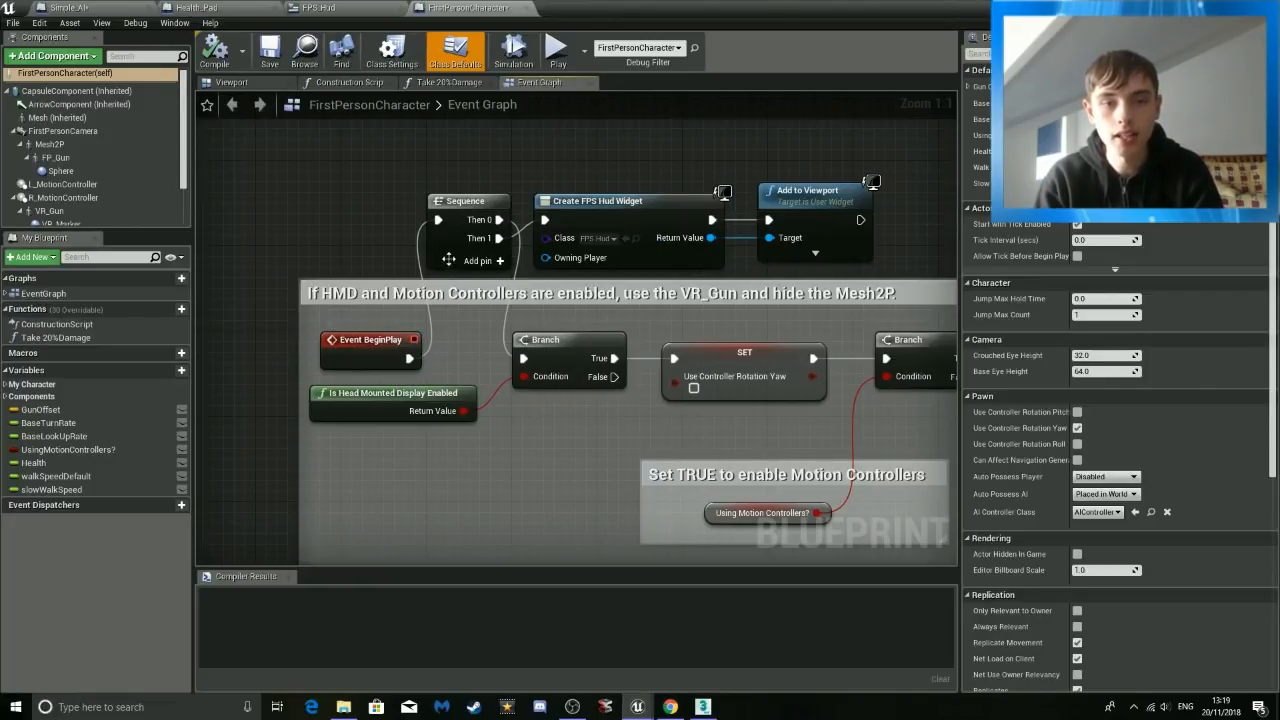
{"action": "right_click_drag", "start_coordinate": [344, 237], "coordinate": [315, 231]}
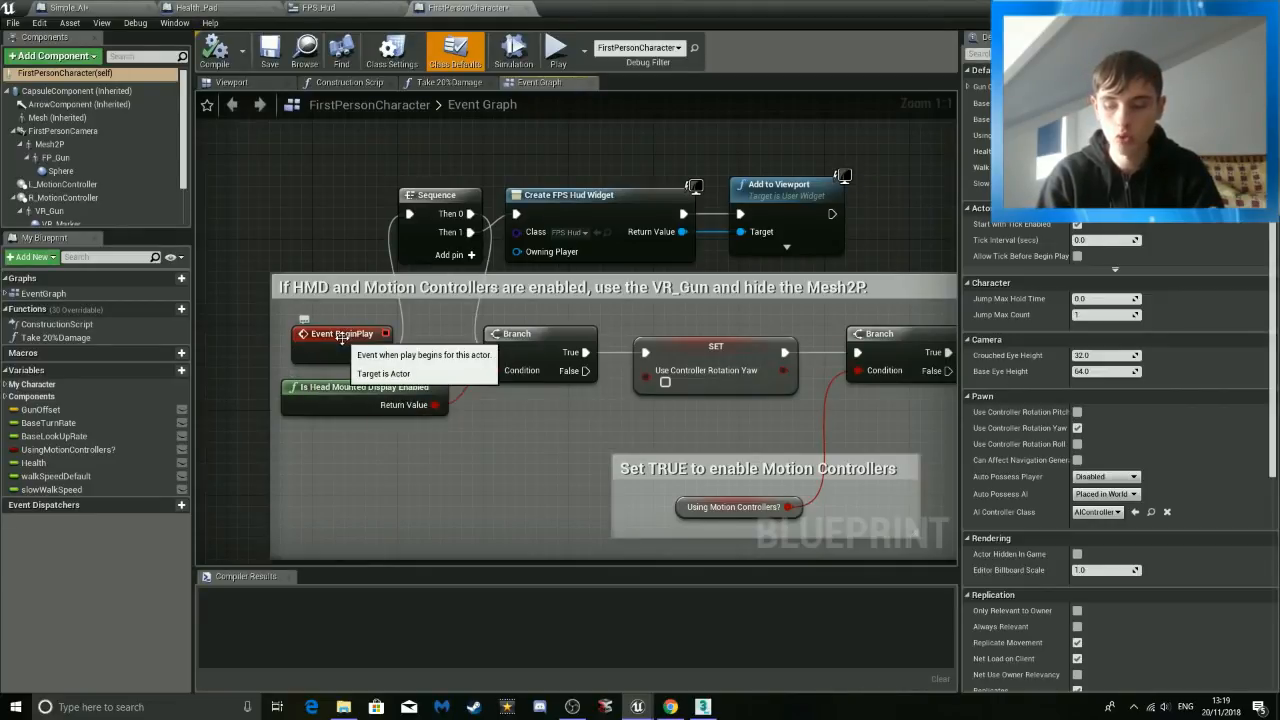
Search the blueprint's available actions for "event" and locate the existing Event BeginPlay node in the graph.
{"action": "right_click", "coordinate": [323, 189]}
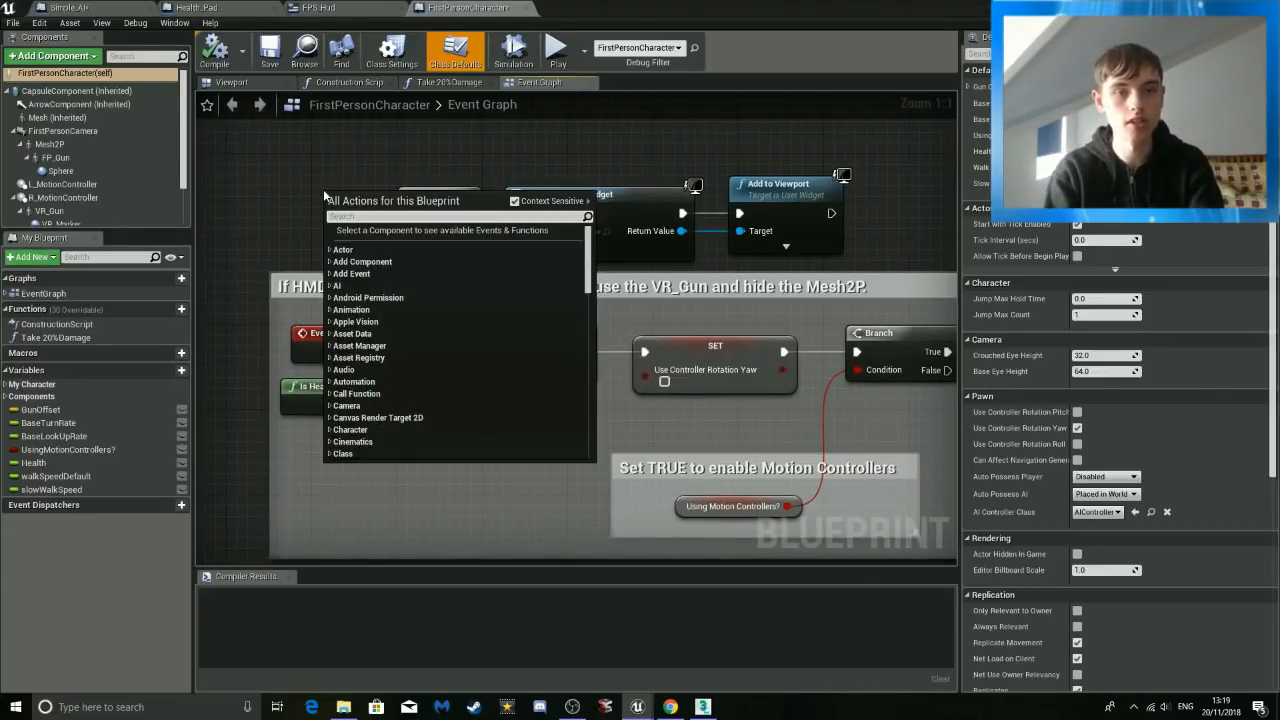
{"action": "type", "text": "ev en"}
{"action": "key", "text": "BackSpace"}
{"action": "key", "text": "BackSpace"}
{"action": "key", "text": "BackSpace"}
{"action": "type", "text": "ent"}
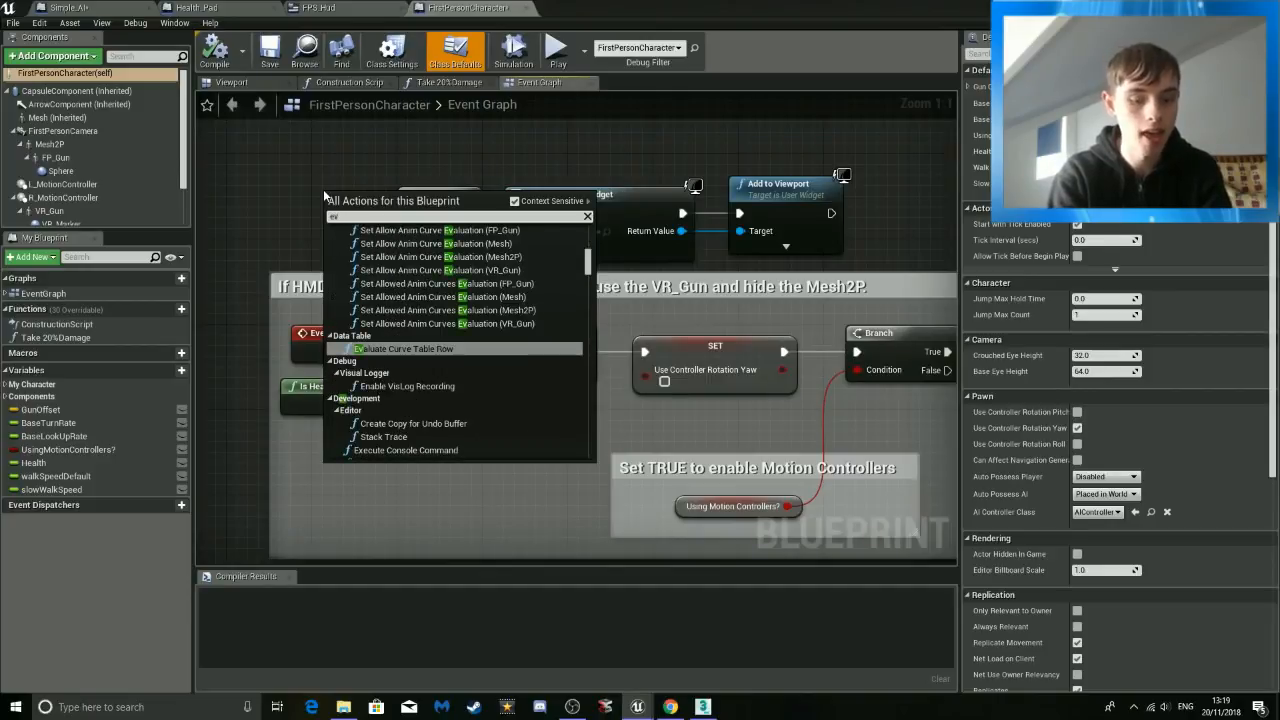
{"action": "key", "text": "Up"}
{"action": "key", "text": "Up"}
{"action": "key", "text": "Up"}
{"action": "key", "text": "Up"}
{"action": "key", "text": "Up"}
{"action": "key", "text": "Up"}
{"action": "key", "text": "Up"}
{"action": "key", "text": "Up"}
{"action": "key", "text": "Up"}
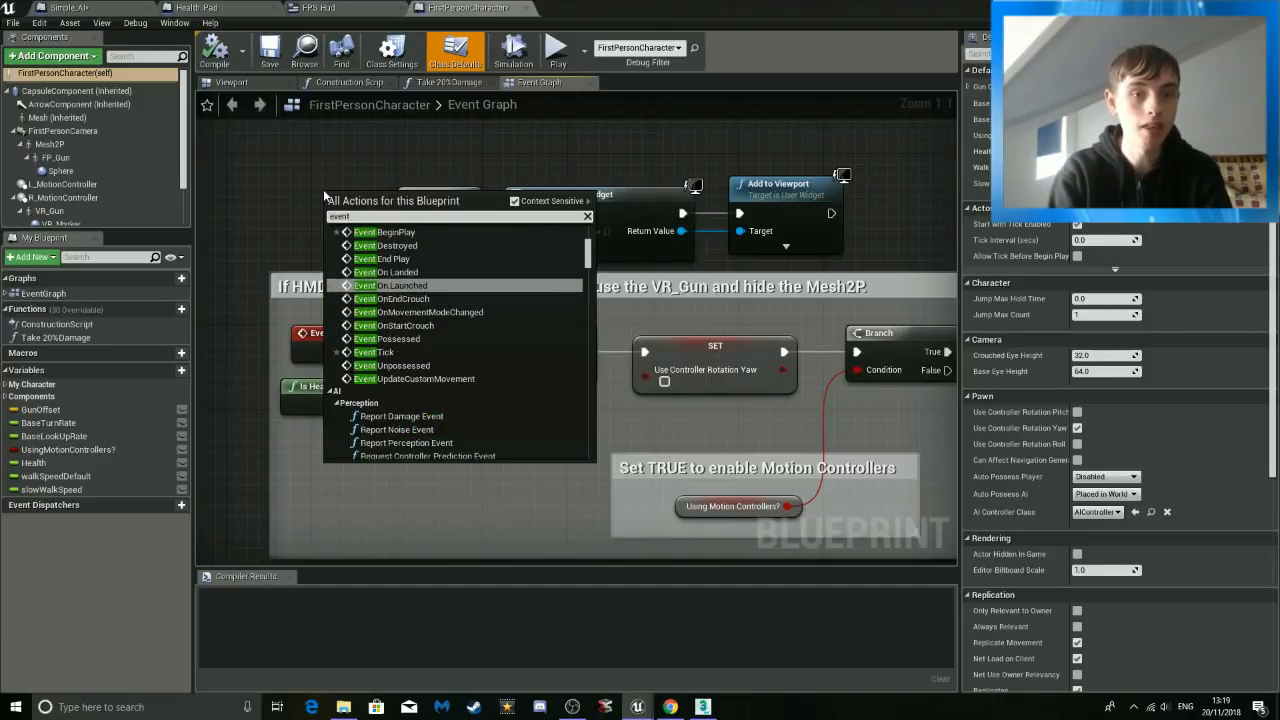
{"action": "key", "text": "Return"}
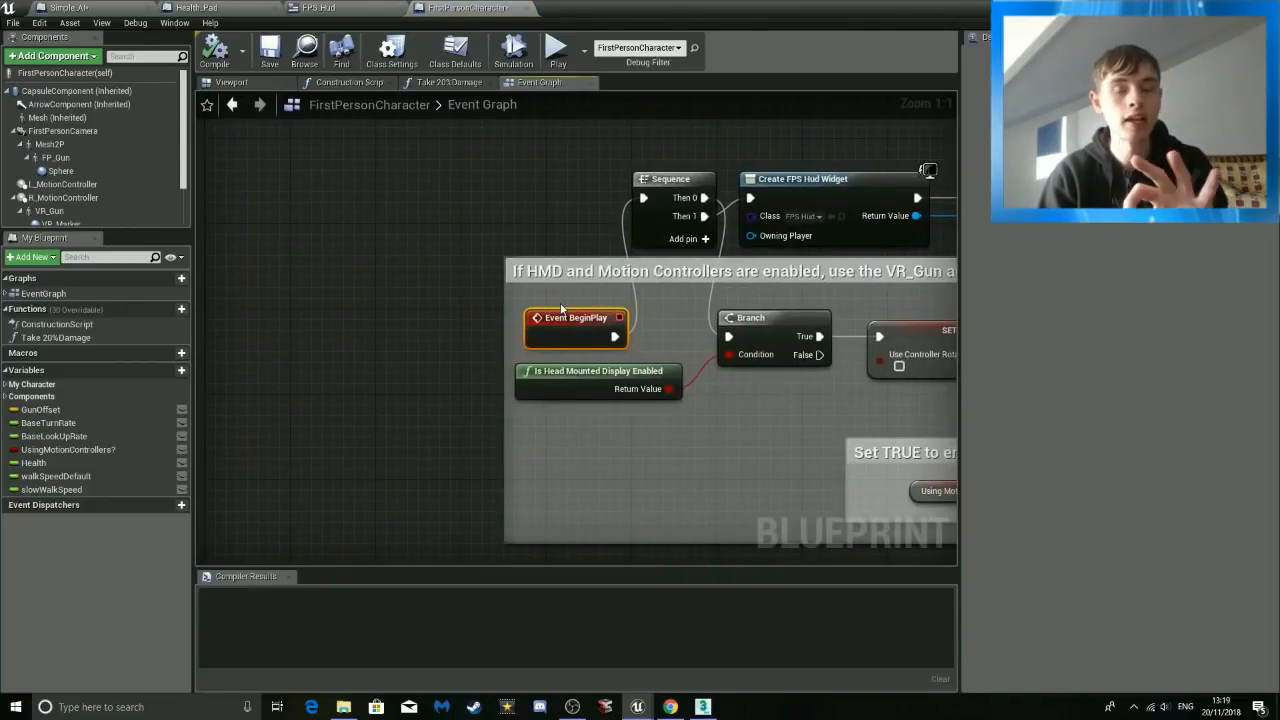
{"action": "right_click_drag", "start_coordinate": [471, 180], "coordinate": [231, 224]}
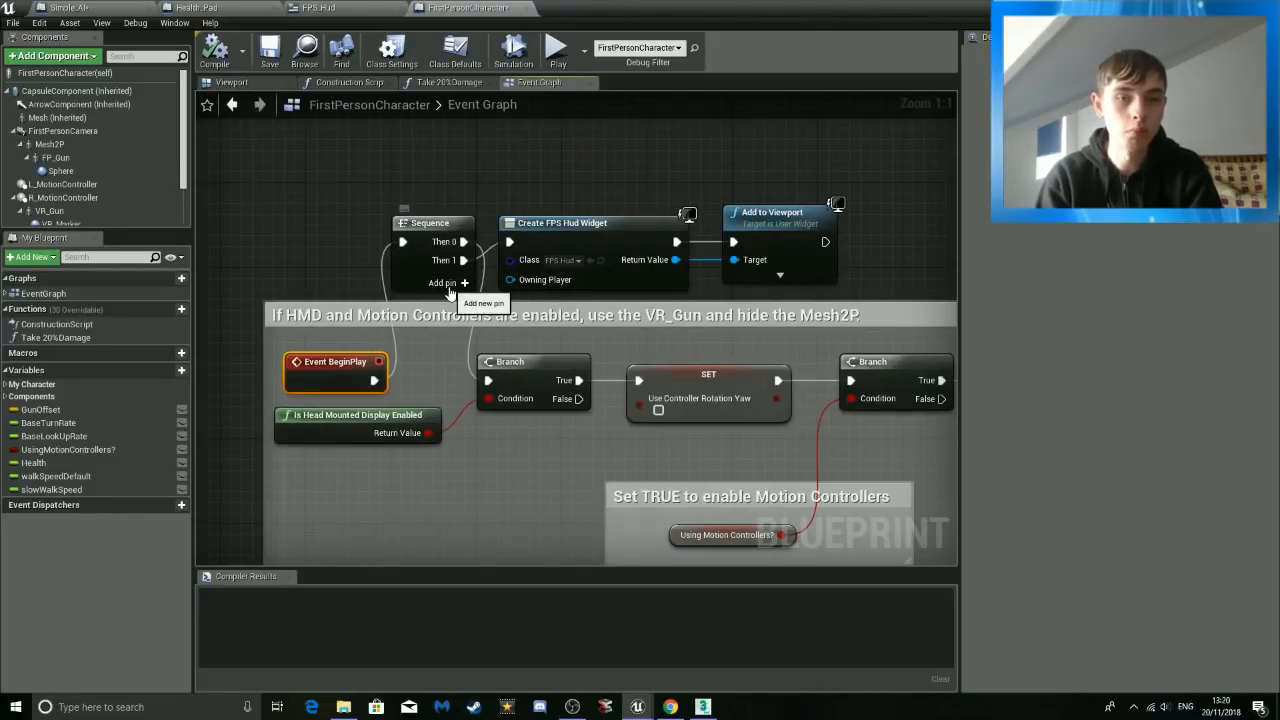
{"action": "left_click", "coordinate": [315, 224]}
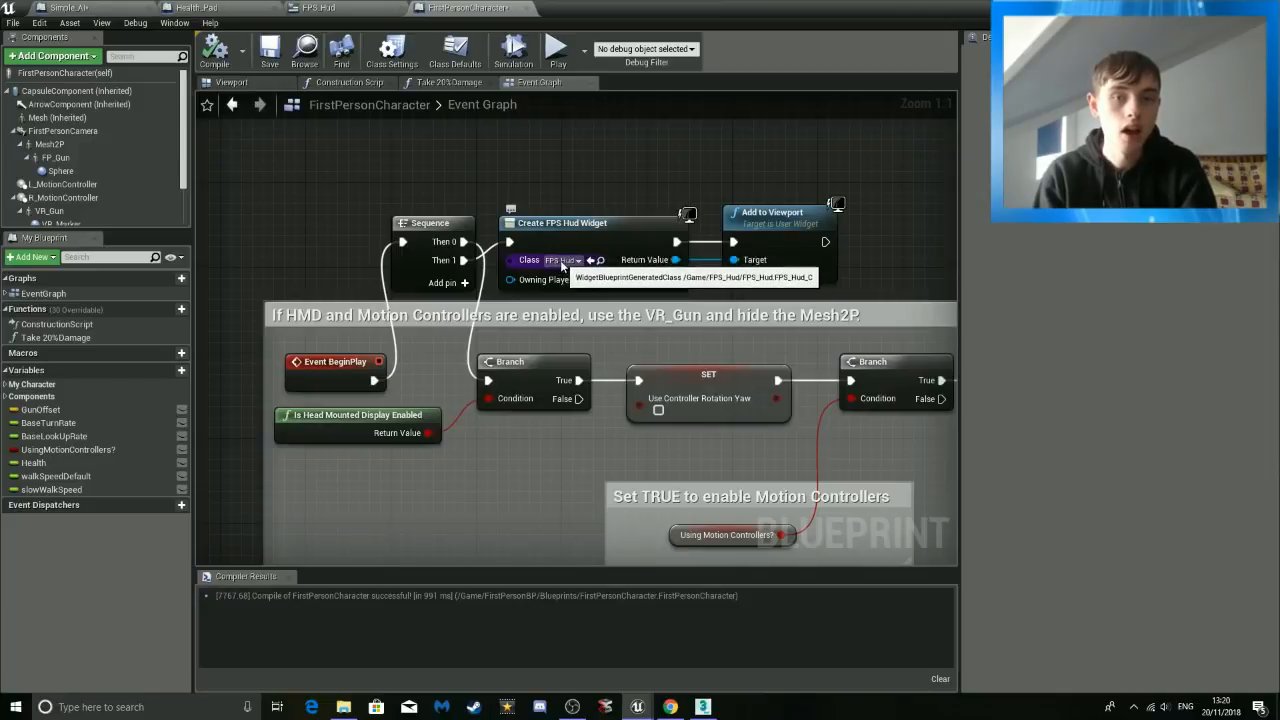
Check the FPS_Hud widget's designer layout, and briefly play-test the level to view the HUD in game.
{"action": "left_click", "coordinate": [316, 8]}
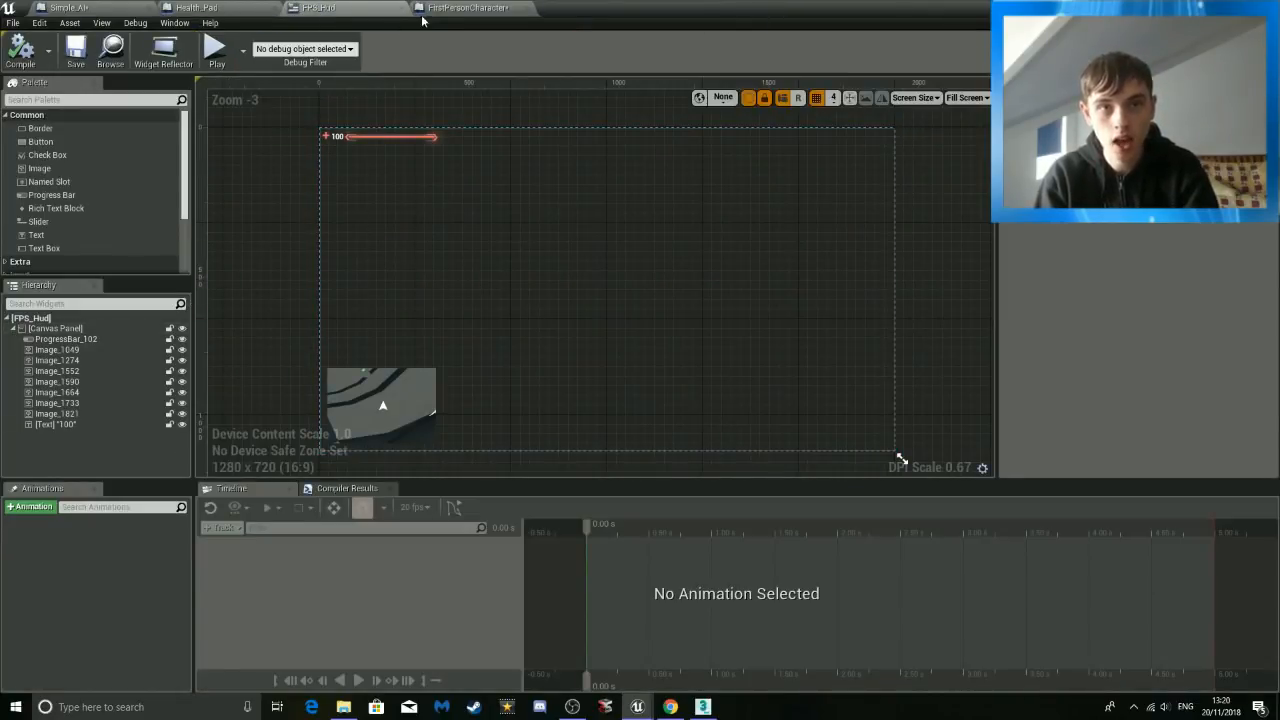
{"action": "left_click", "coordinate": [468, 8]}
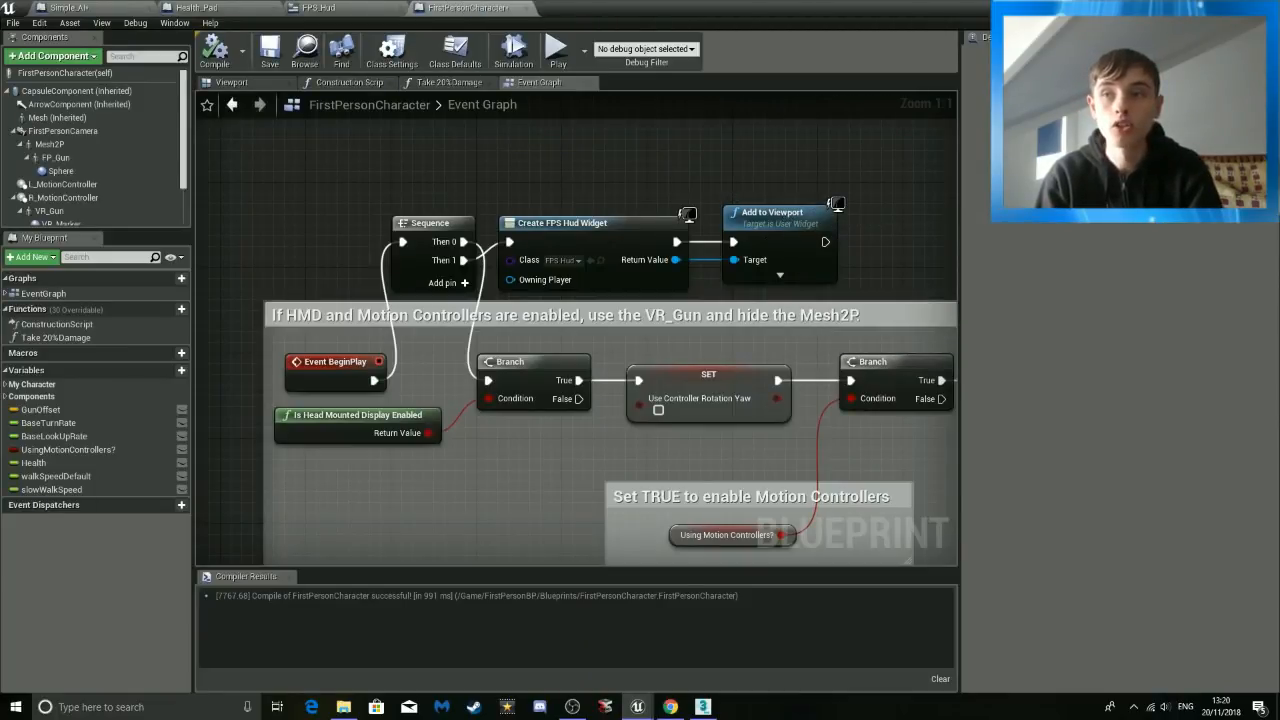
{"action": "left_click", "coordinate": [1223, 8]}
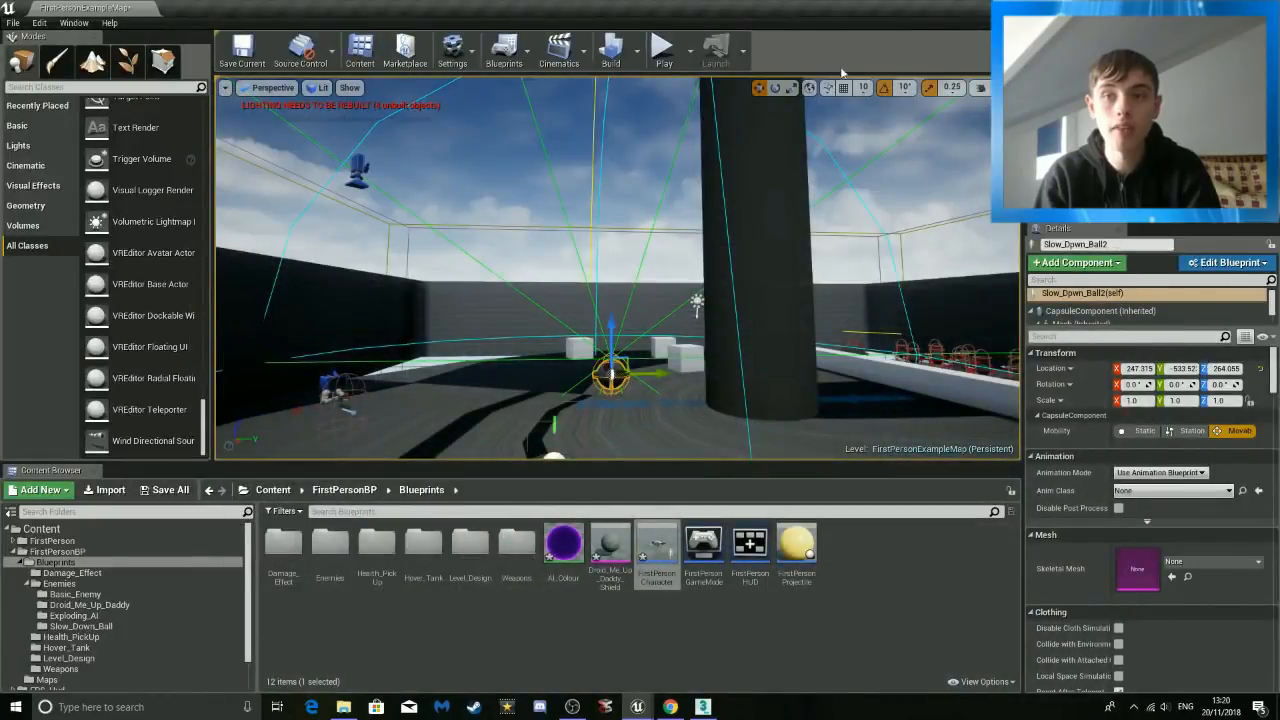
{"action": "left_click", "coordinate": [666, 47]}
{"action": "key", "text": "w"}
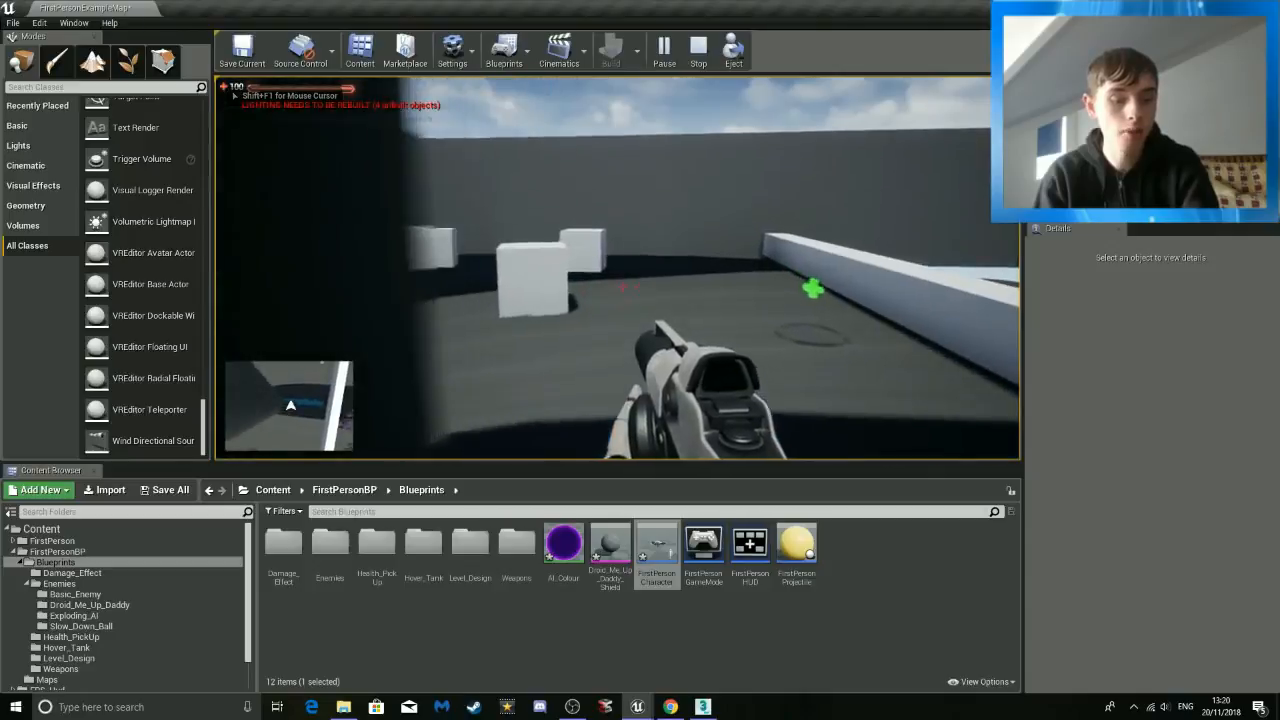
{"action": "key", "text": "Escape"}
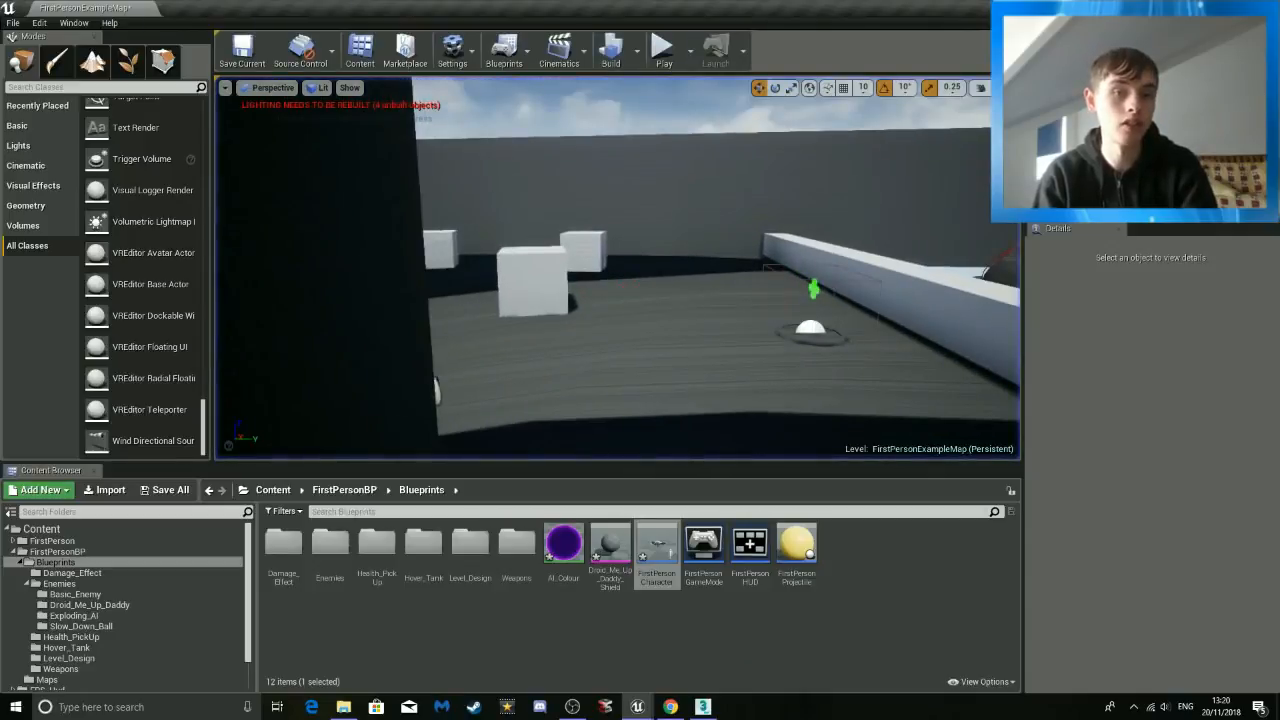
In the FPS_Hud widget, bind the health number text beside the health bar to GetText_0.
{"action": "double_click", "coordinate": [657, 540]}
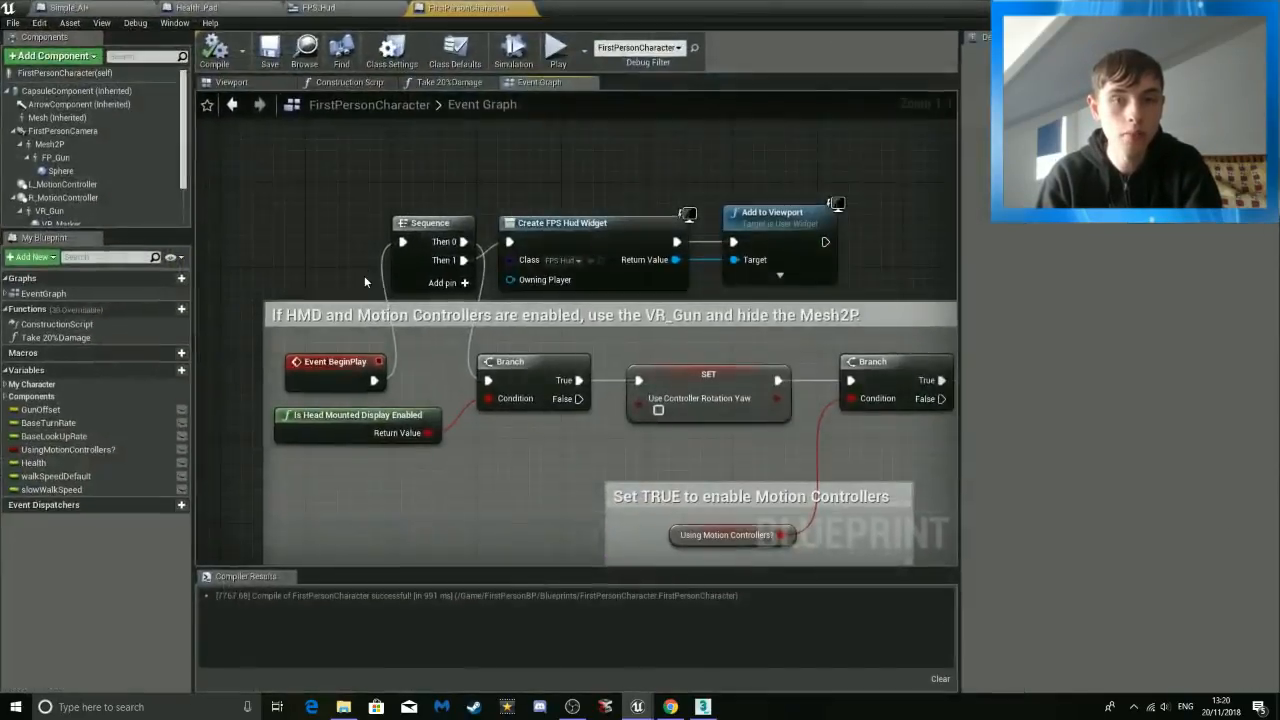
{"action": "left_click", "coordinate": [345, 8]}
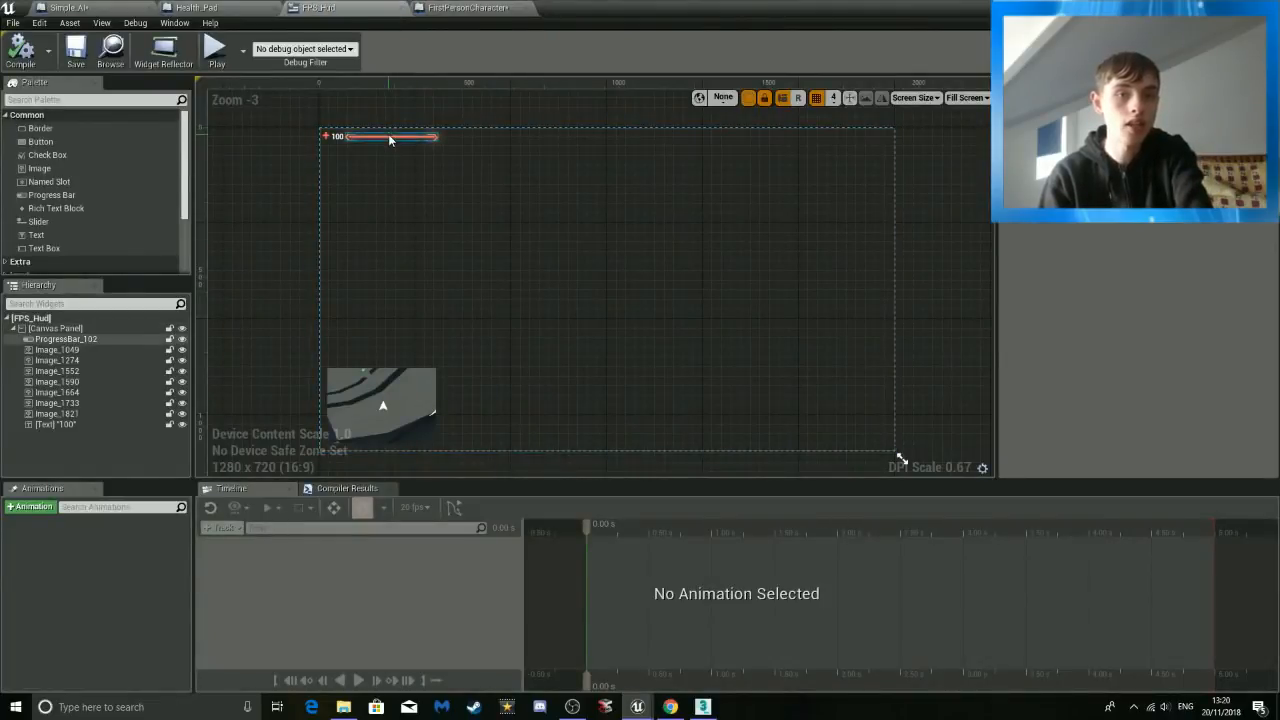
{"action": "scroll", "coordinate": [367, 152], "scroll_direction": "up", "scroll_amount": 7}
{"action": "scroll", "coordinate": [434, 288], "scroll_direction": "up", "scroll_amount": 2}
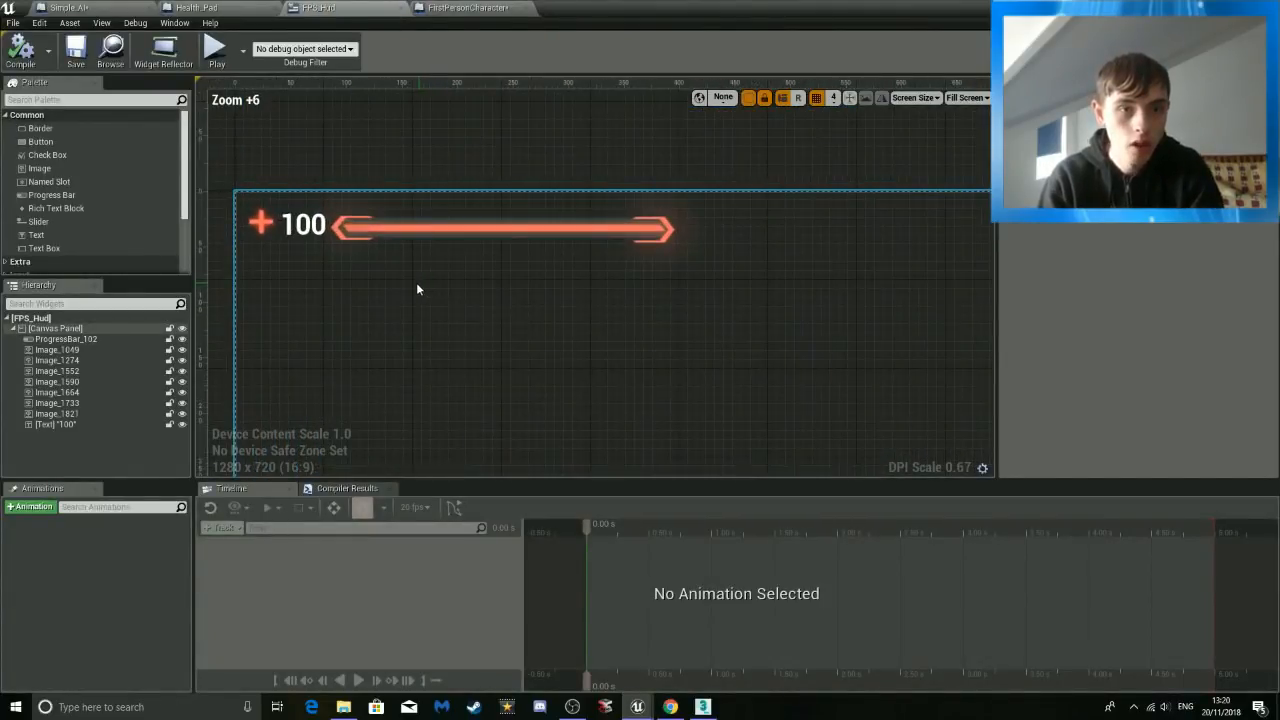
{"action": "left_click", "coordinate": [463, 242]}
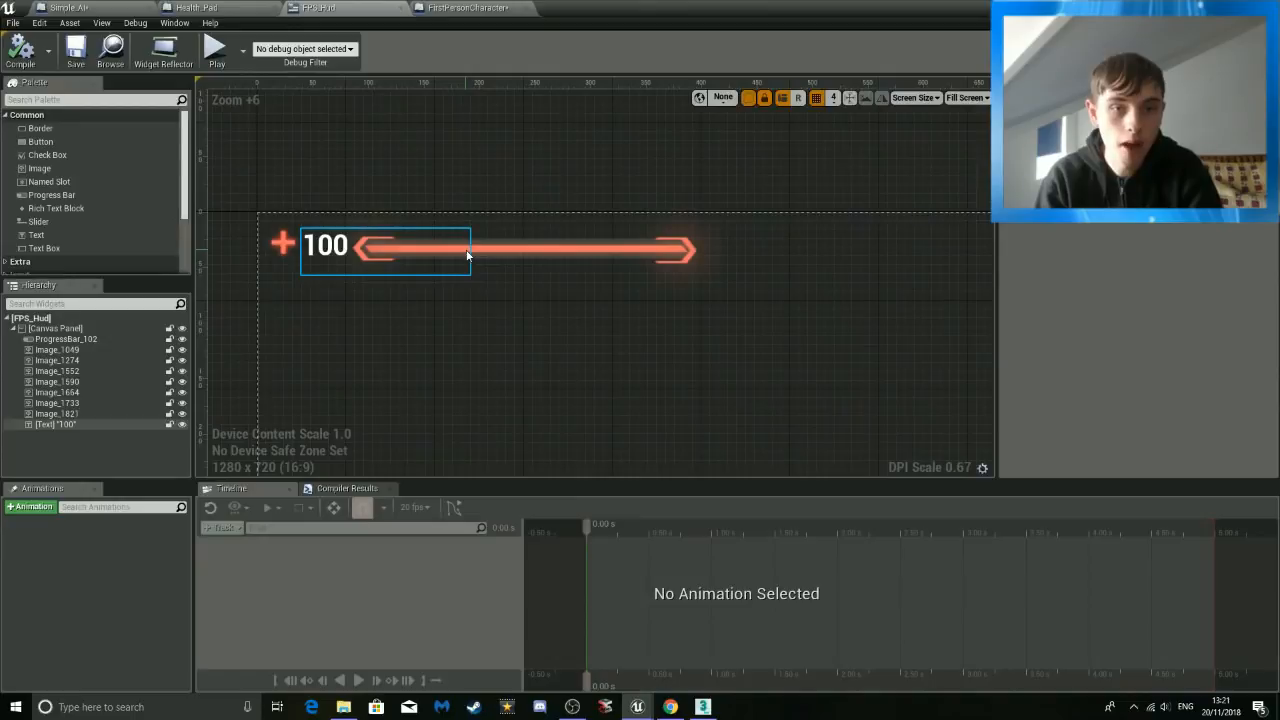
{"action": "left_click", "coordinate": [467, 255]}
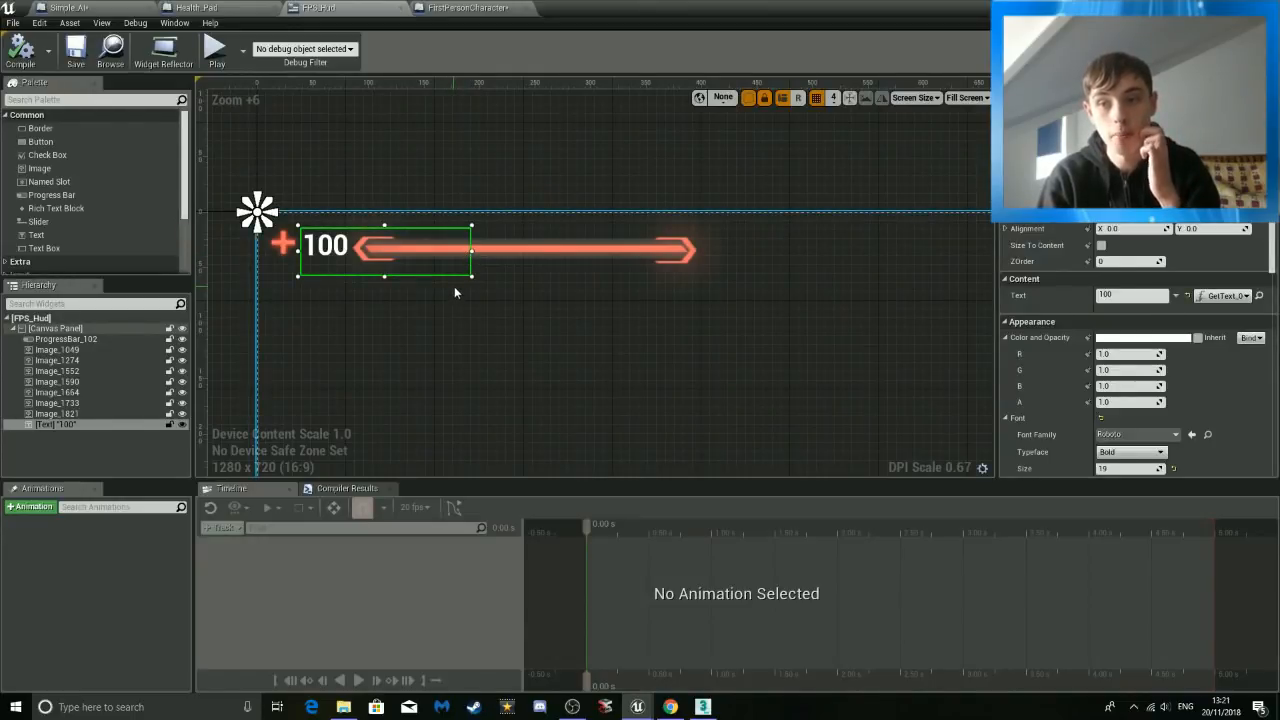
{"action": "left_click", "coordinate": [1242, 297]}
{"action": "left_click", "coordinate": [1233, 354]}
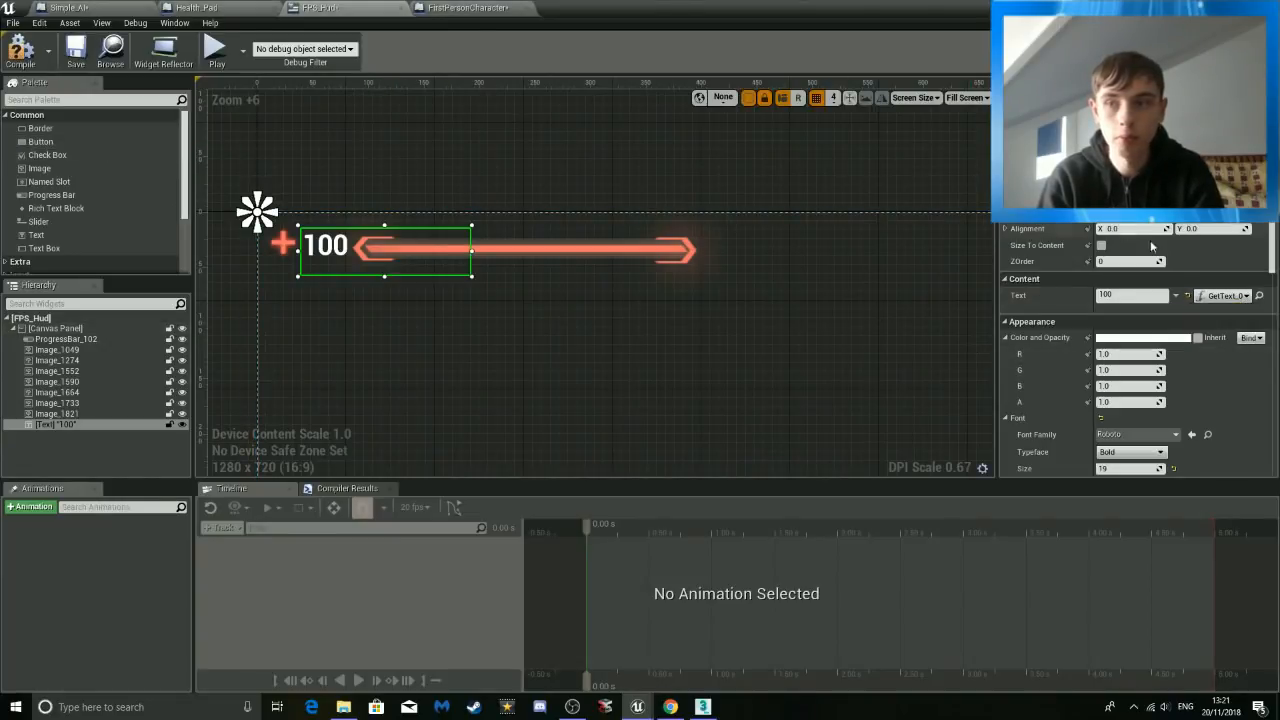
{"action": "left_click", "coordinate": [760, 175]}
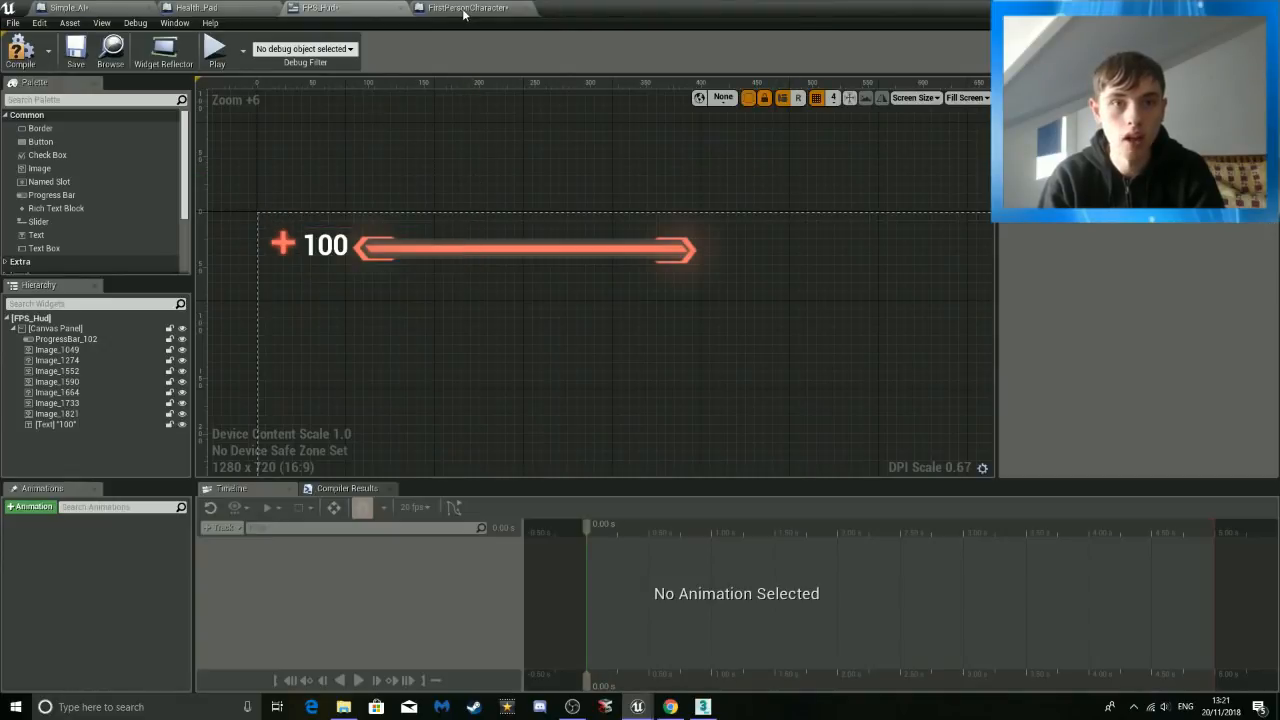
Close the FPS_Hud widget, reopen it from the FPS_Hud content folder and compile it.
{"action": "left_click", "coordinate": [398, 8]}
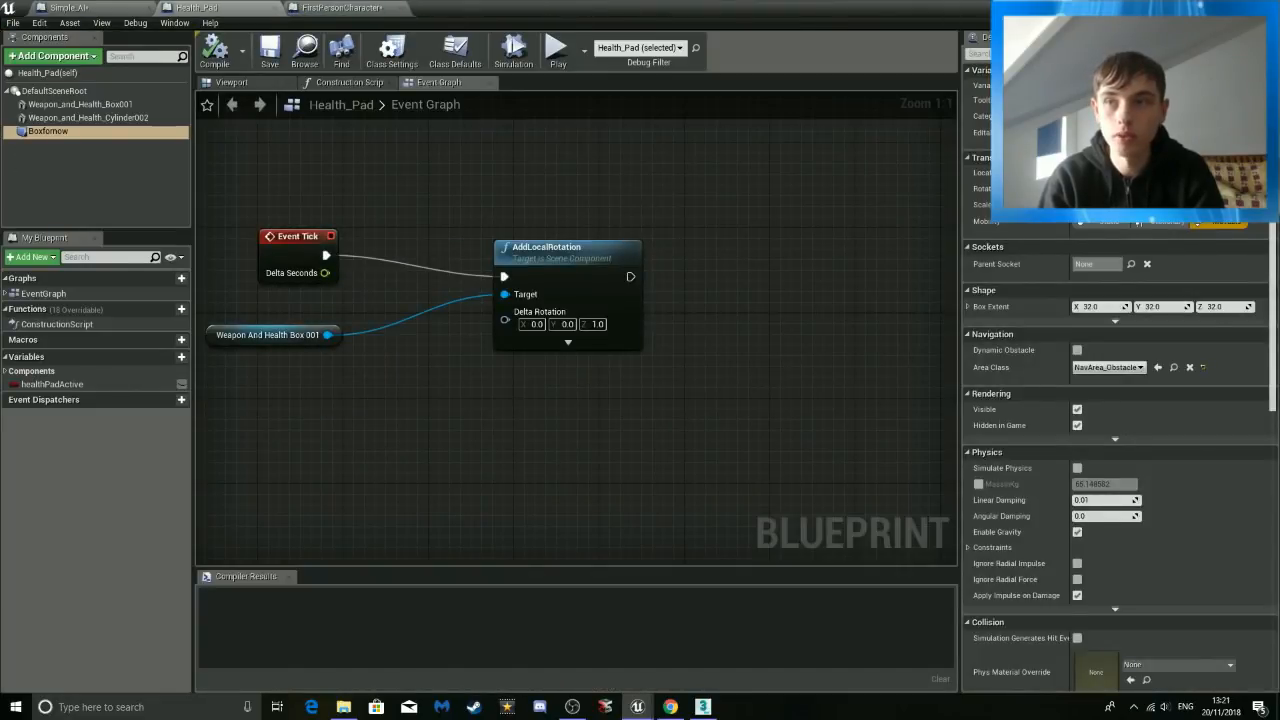
{"action": "left_click", "coordinate": [1218, 8]}
{"action": "scroll", "coordinate": [120, 620], "scroll_direction": "down", "scroll_amount": 3}
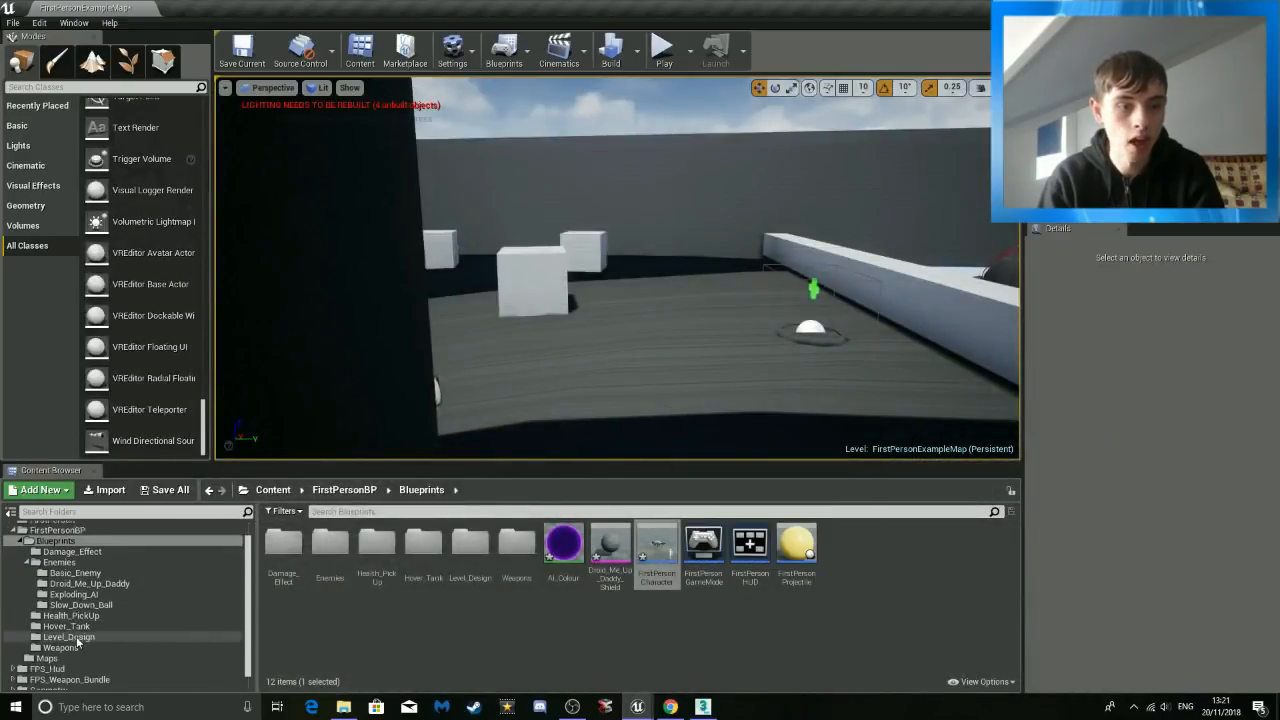
{"action": "left_click", "coordinate": [47, 652]}
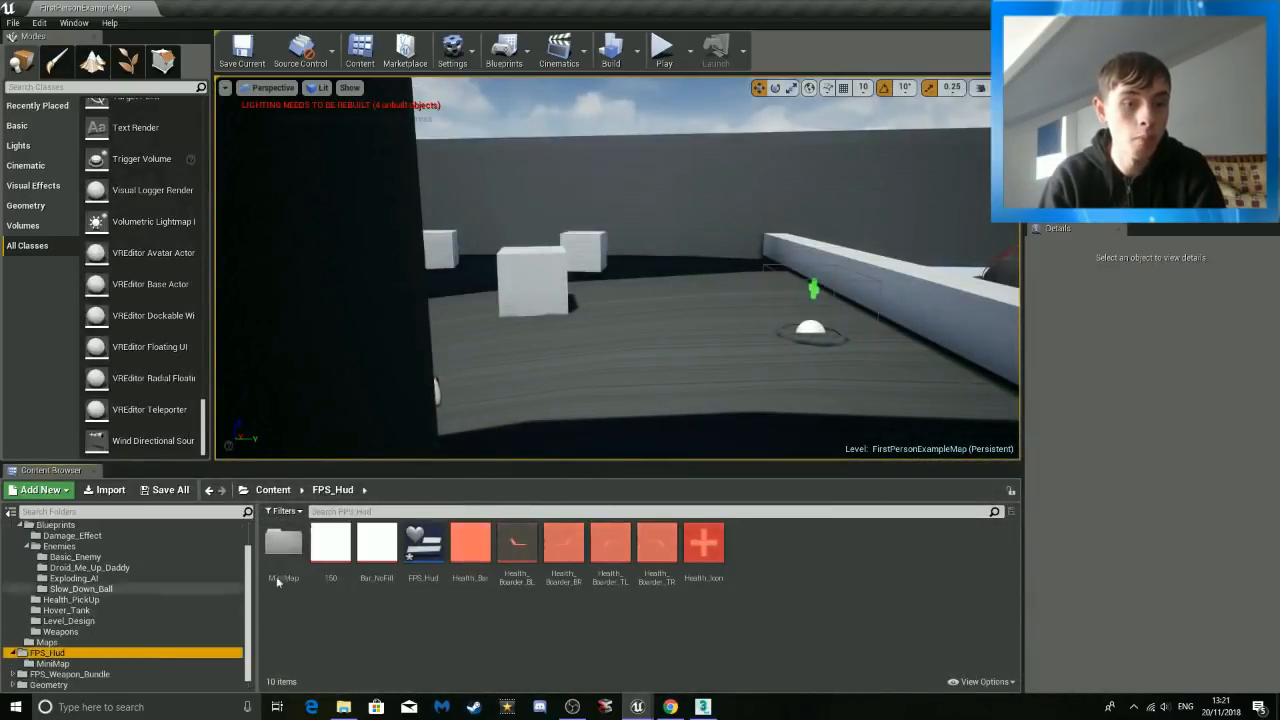
{"action": "double_click", "coordinate": [423, 545]}
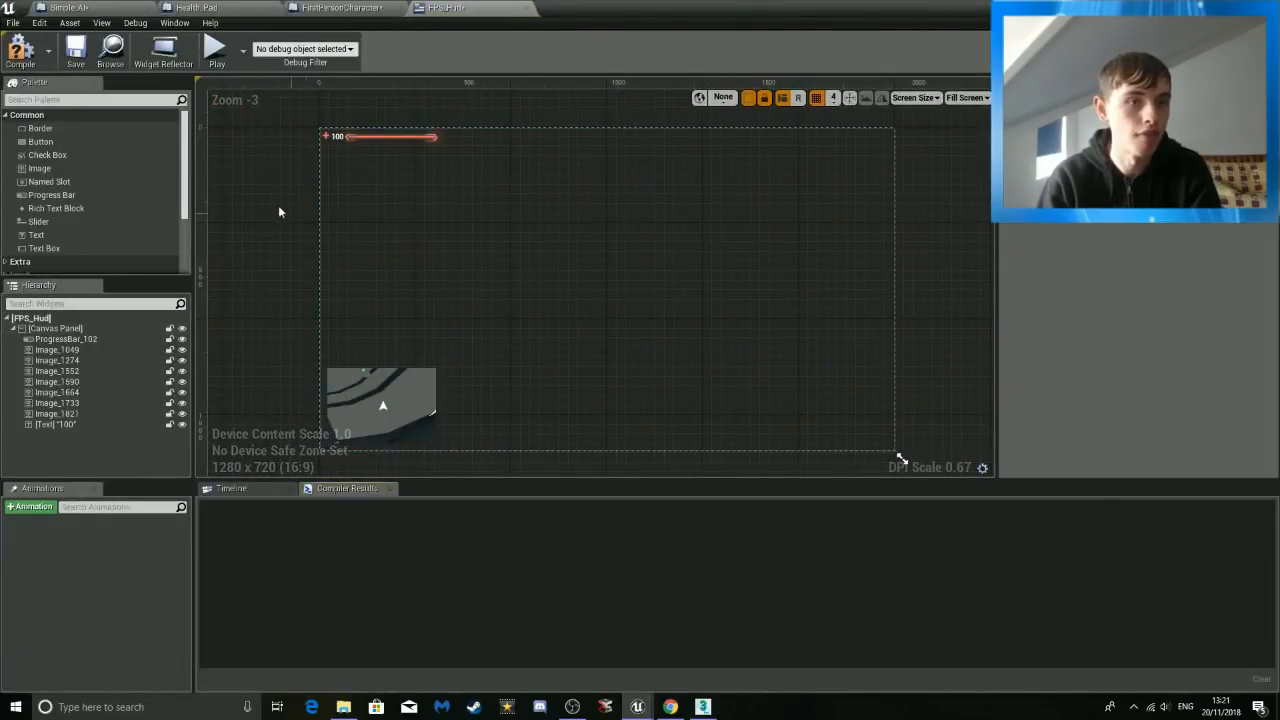
{"action": "scroll", "coordinate": [322, 188], "scroll_direction": "up", "scroll_amount": 3}
{"action": "left_click", "coordinate": [10, 67]}
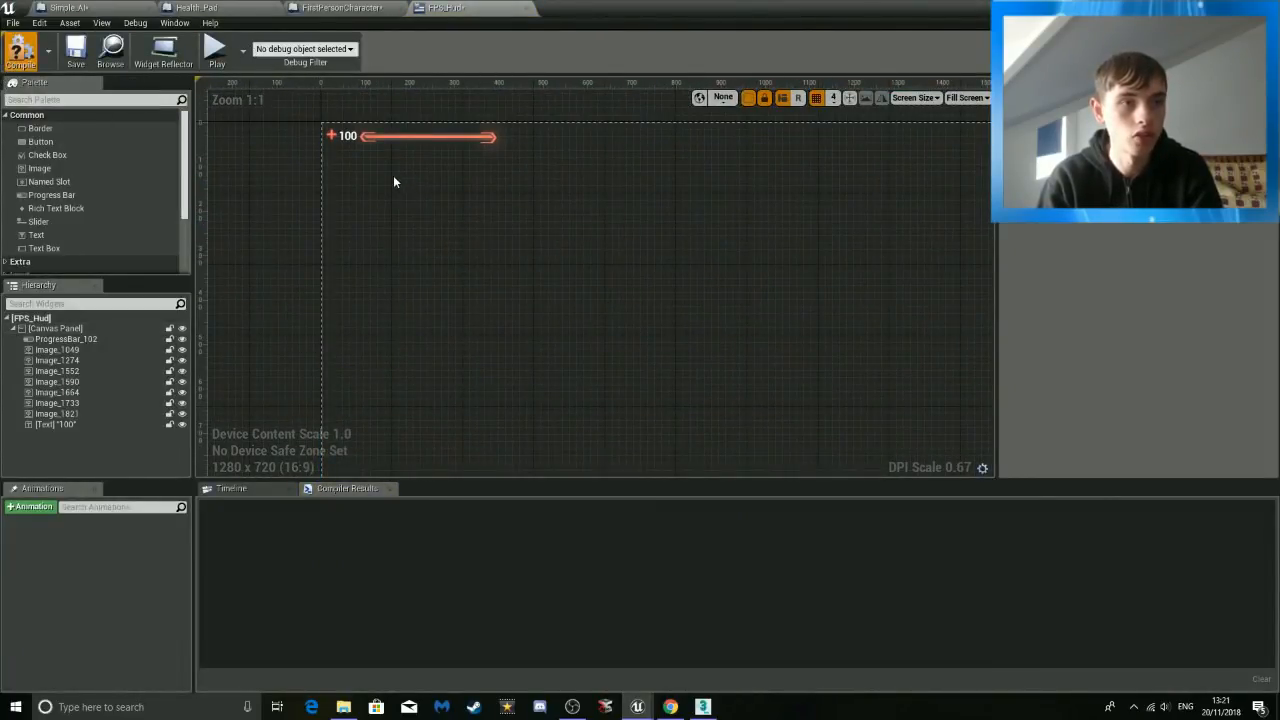
Play-test the level, moving and jumping among the enemies to take damage and check the health HUD.
{"action": "left_click", "coordinate": [1225, 8]}
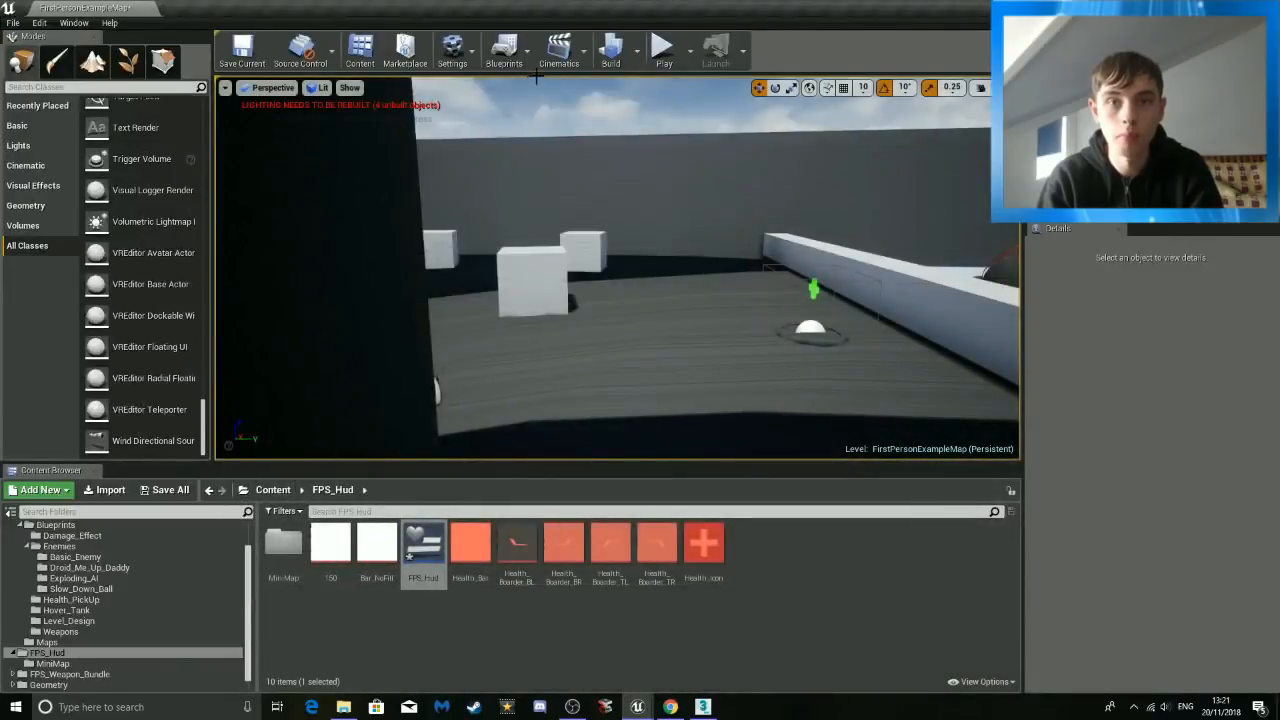
{"action": "left_click", "coordinate": [662, 48]}
{"action": "key", "text": "w"}
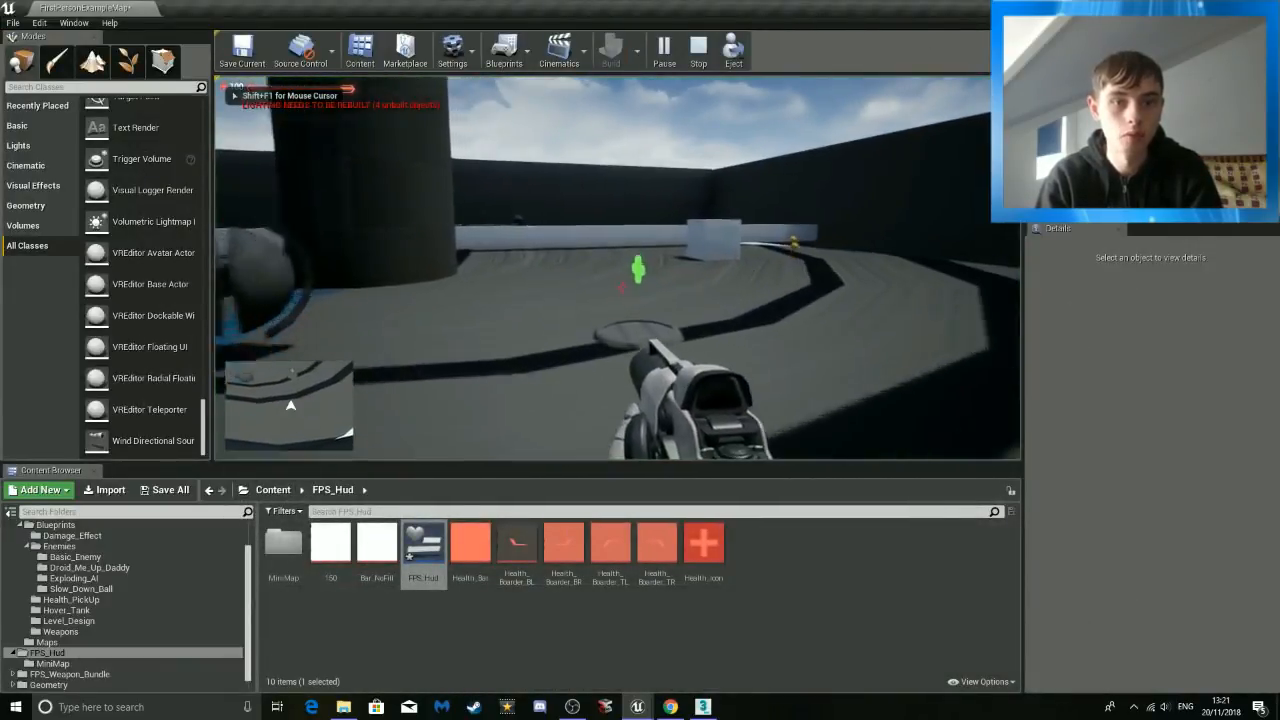
{"action": "key", "text": "w"}
{"action": "key", "text": "space"}
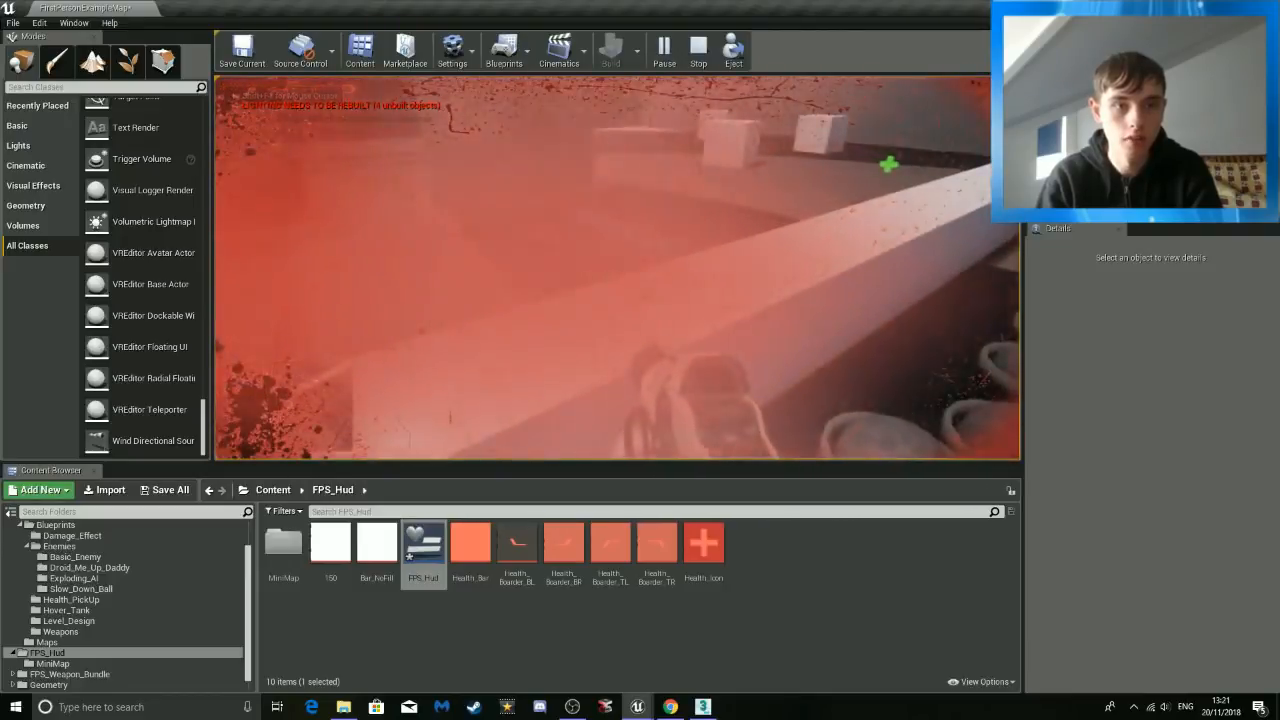
{"action": "key", "text": "Escape"}
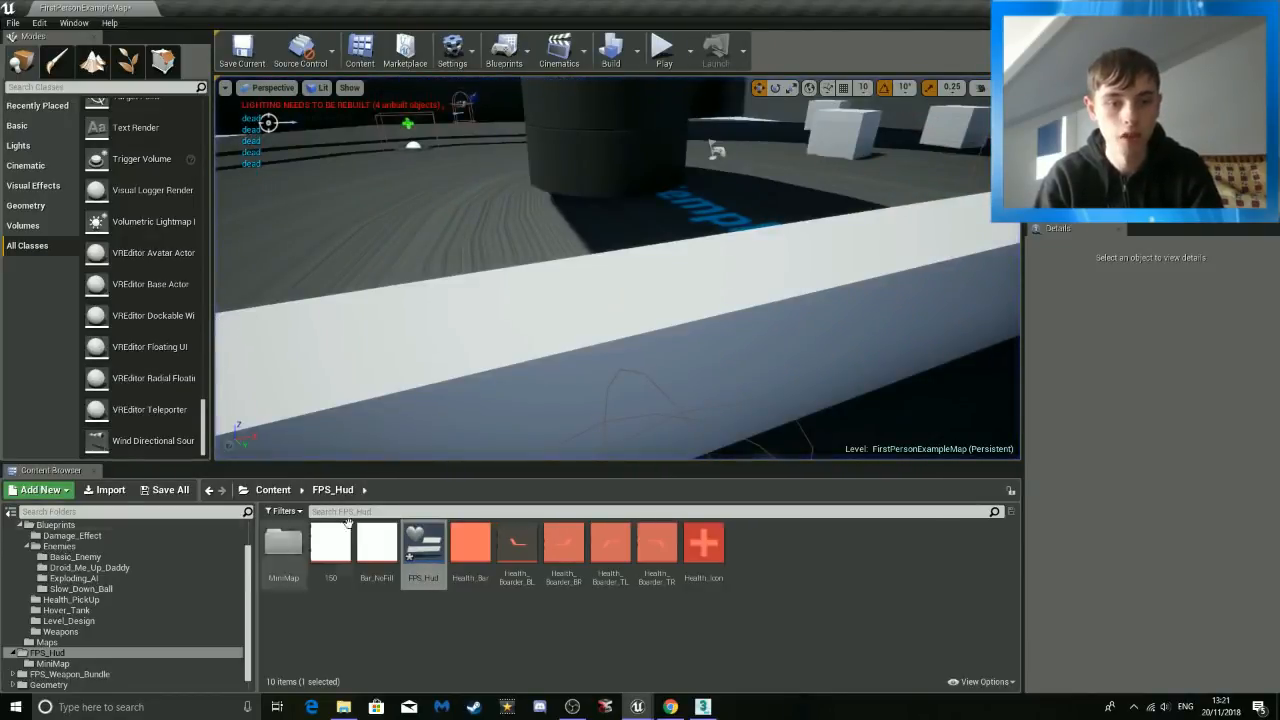
Reopen the FPS_Hud widget and examine the health text's binding and font properties and the health progress bar's style.
{"action": "double_click", "coordinate": [423, 545]}
{"action": "scroll", "coordinate": [372, 193], "scroll_direction": "up", "scroll_amount": 4}
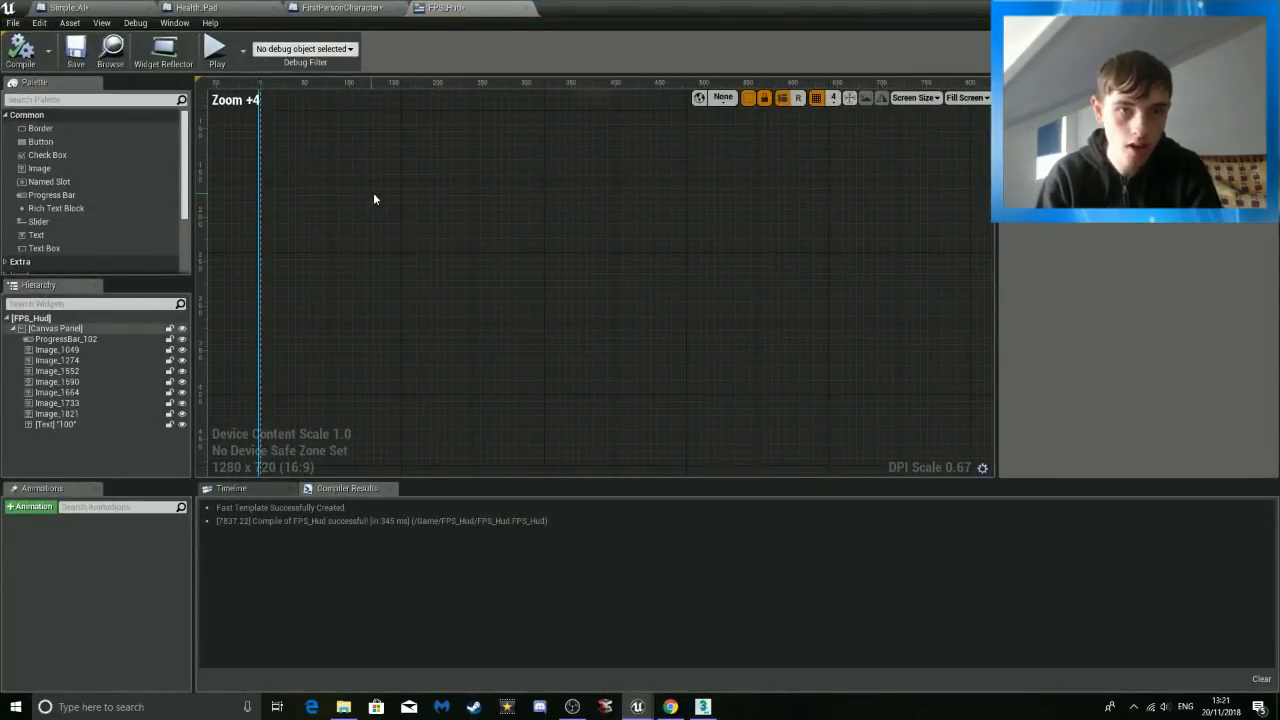
{"action": "right_click_drag", "start_coordinate": [372, 193], "coordinate": [452, 282]}
{"action": "left_click", "coordinate": [398, 192]}
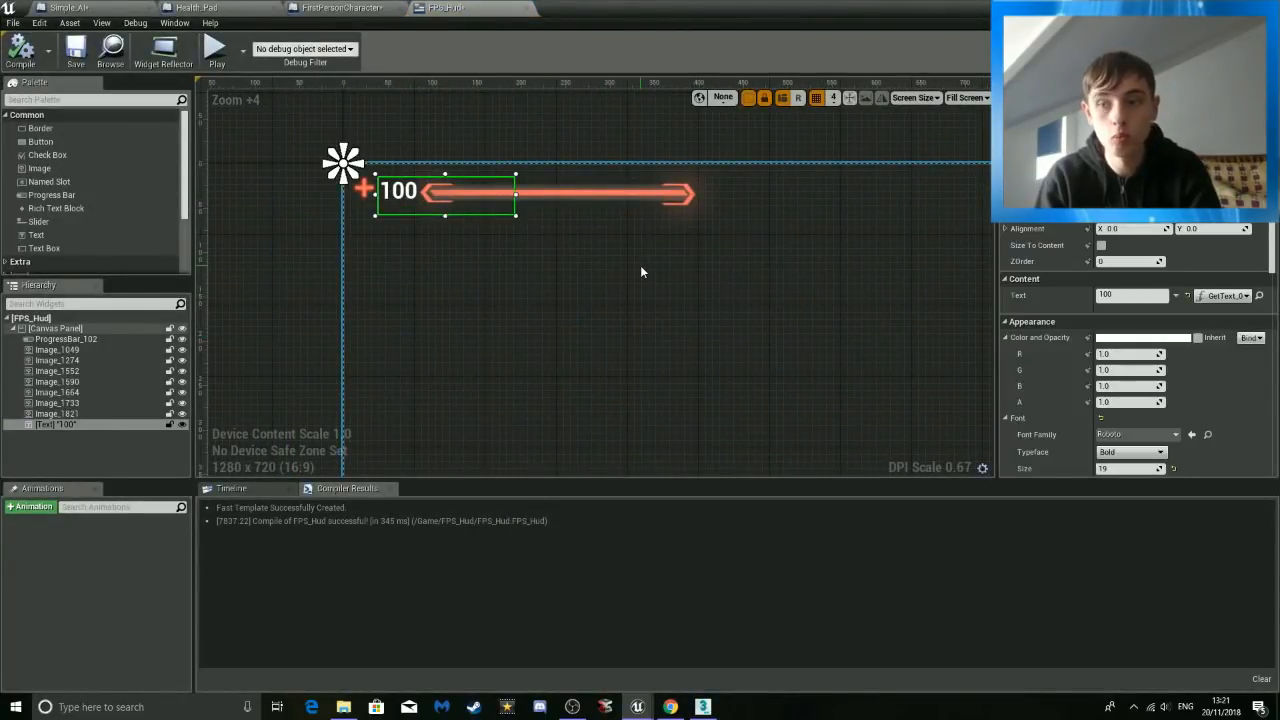
{"action": "scroll", "coordinate": [1218, 370], "scroll_direction": "down", "scroll_amount": 3}
{"action": "scroll", "coordinate": [1219, 370], "scroll_direction": "down", "scroll_amount": 5}
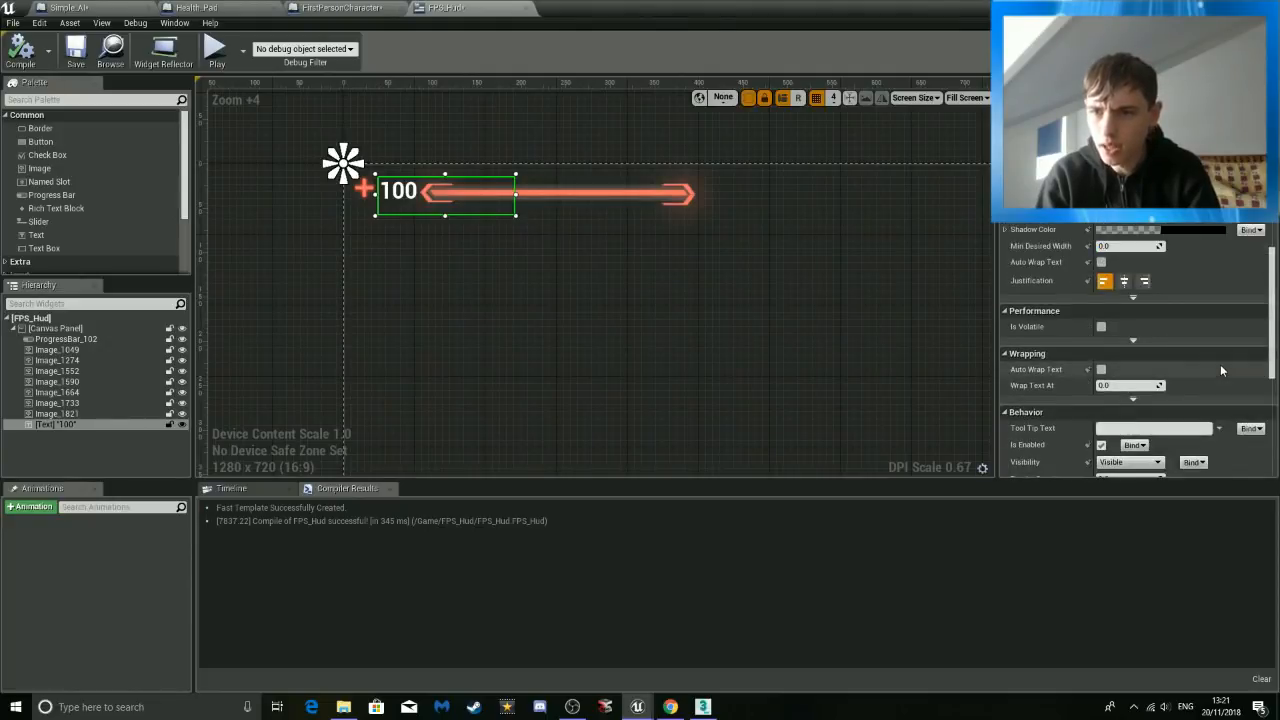
{"action": "scroll", "coordinate": [1220, 368], "scroll_direction": "up", "scroll_amount": 7}
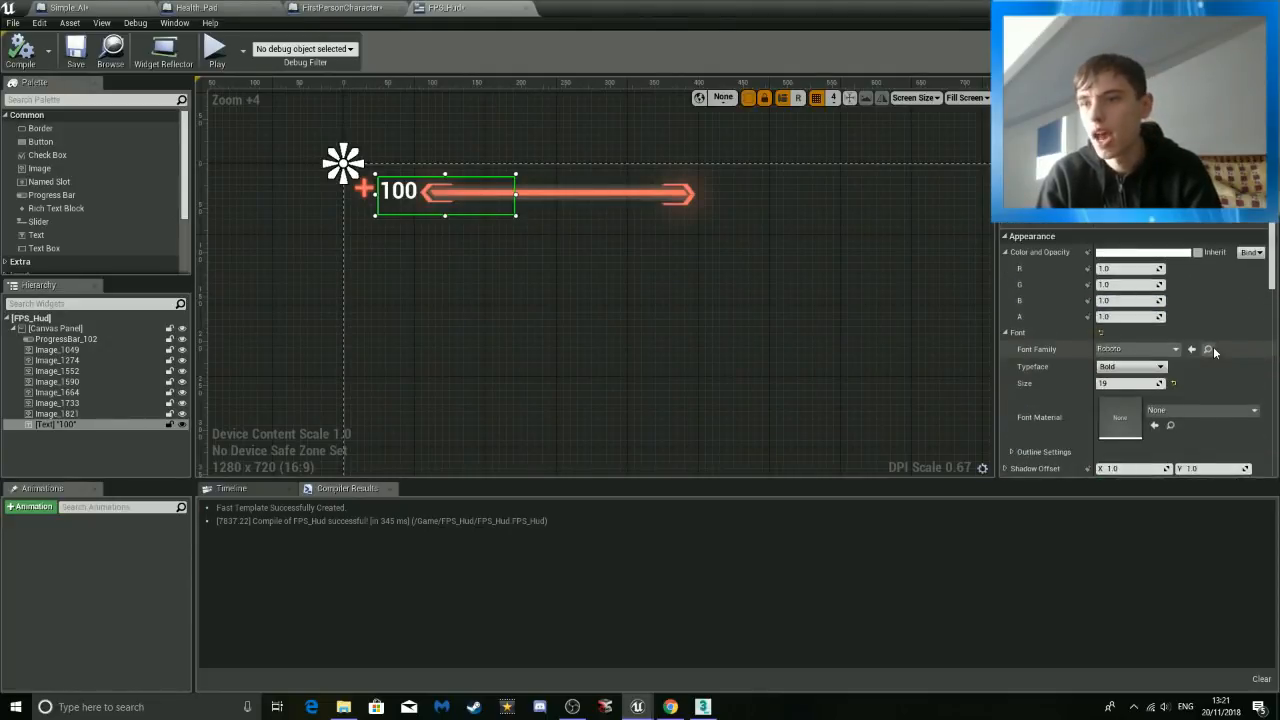
{"action": "scroll", "coordinate": [1213, 346], "scroll_direction": "up", "scroll_amount": 1}
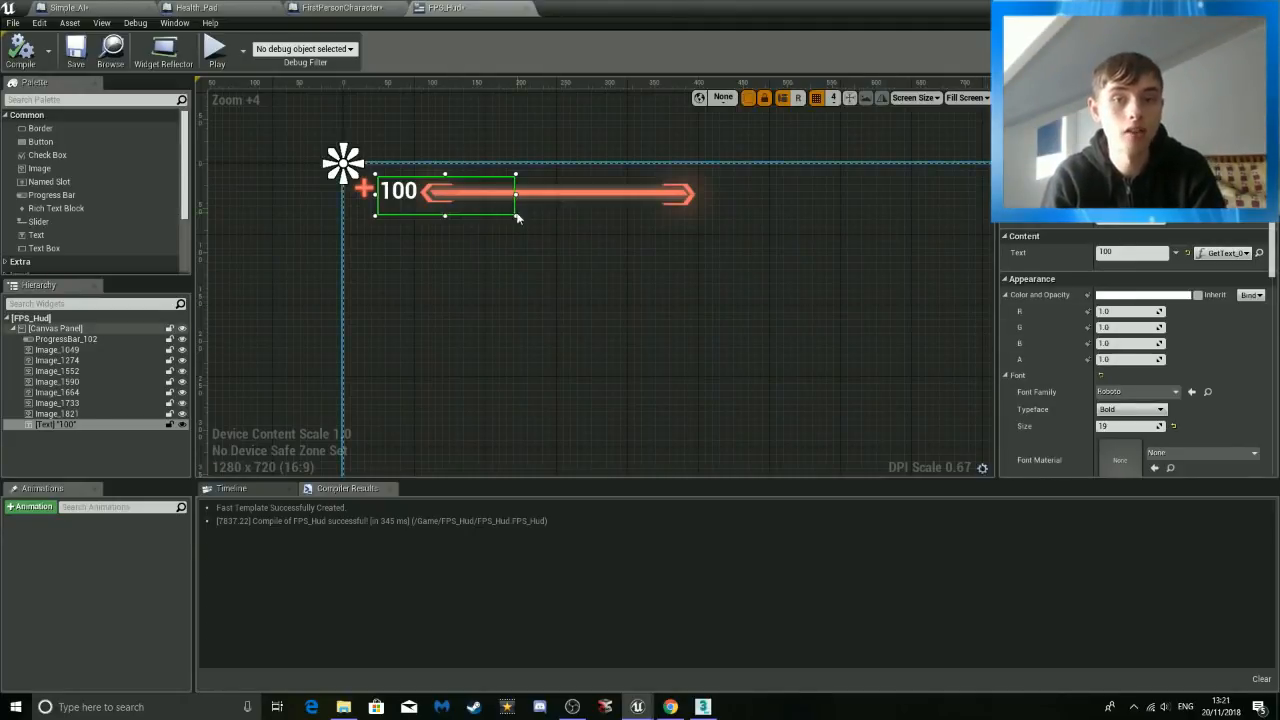
{"action": "left_click", "coordinate": [559, 191]}
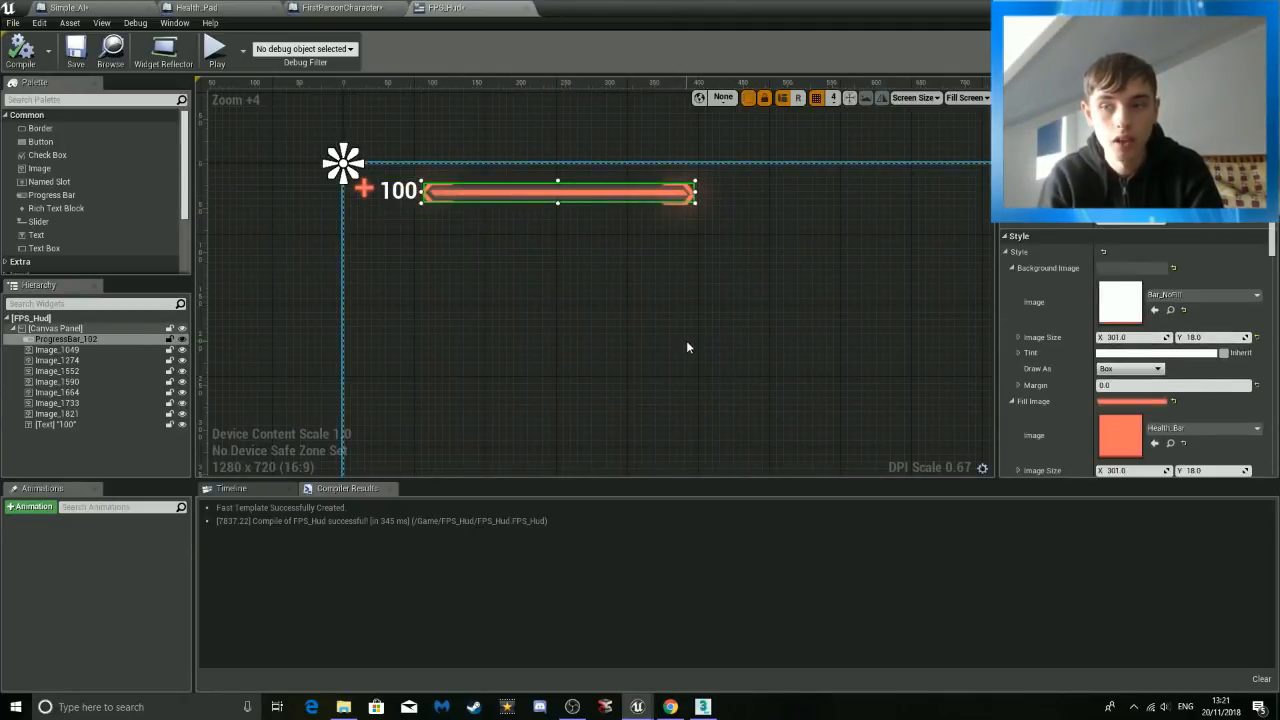
{"action": "left_click", "coordinate": [446, 200]}
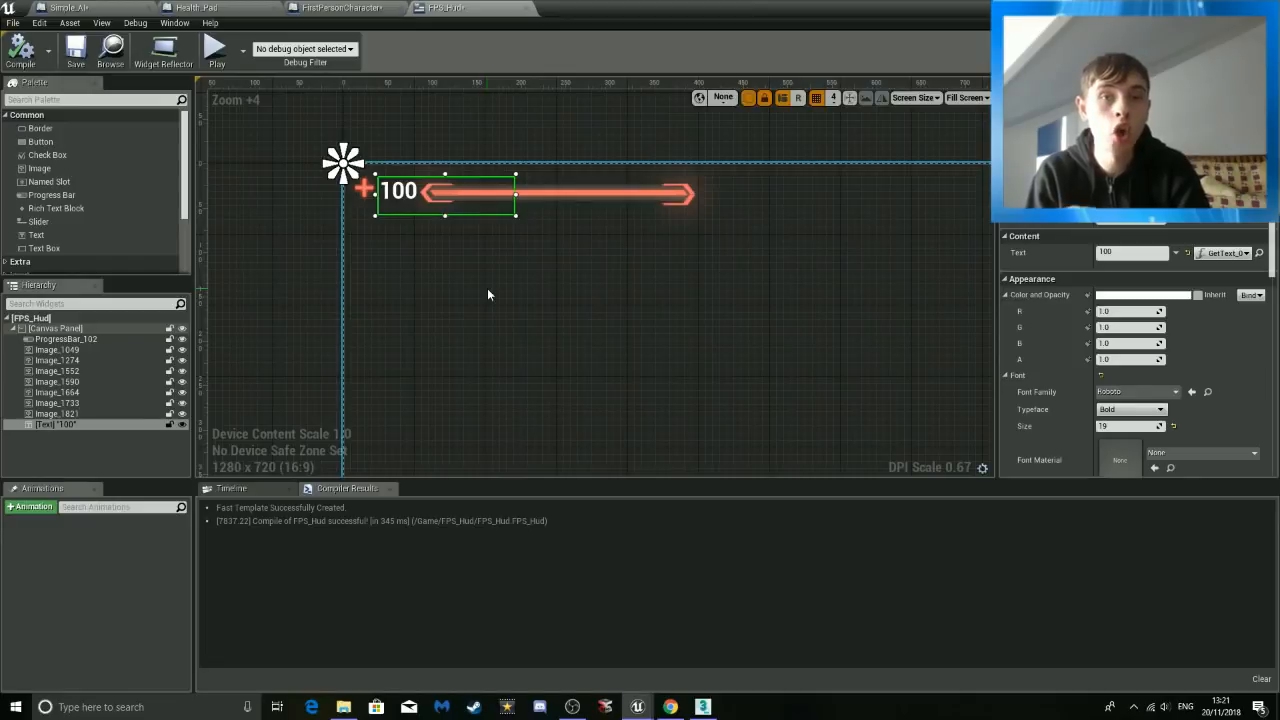
{"action": "scroll", "coordinate": [401, 257], "scroll_direction": "up", "scroll_amount": 4}
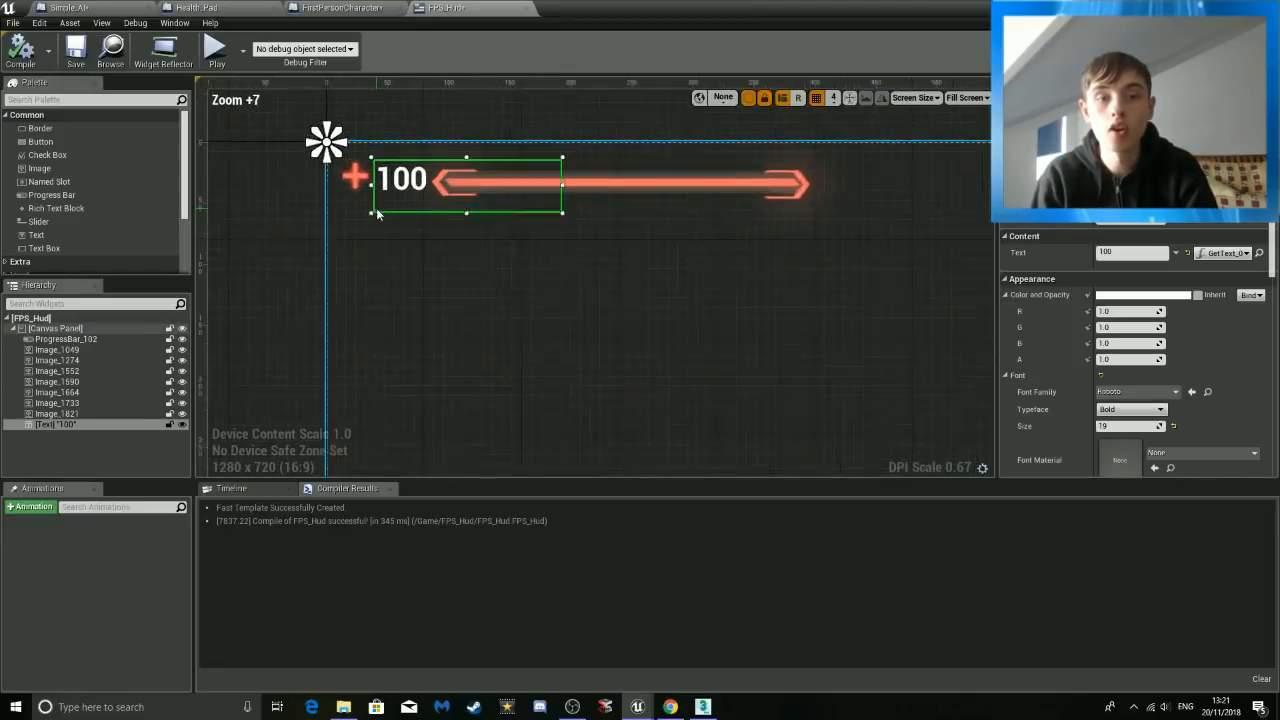
Examine the health number, icon and bar layout in the FPS_Hud widget.
{"action": "right_click_drag", "start_coordinate": [401, 257], "coordinate": [415, 285]}
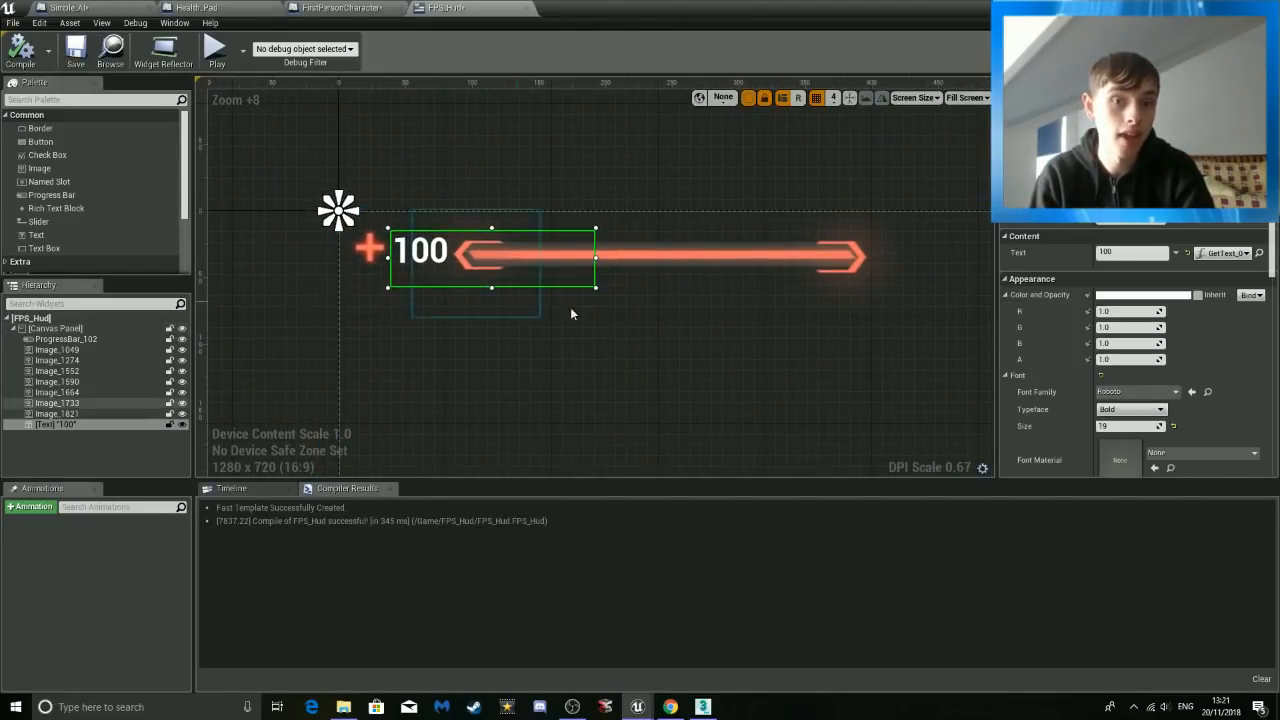
{"action": "scroll", "coordinate": [636, 306], "scroll_direction": "up", "scroll_amount": 3}
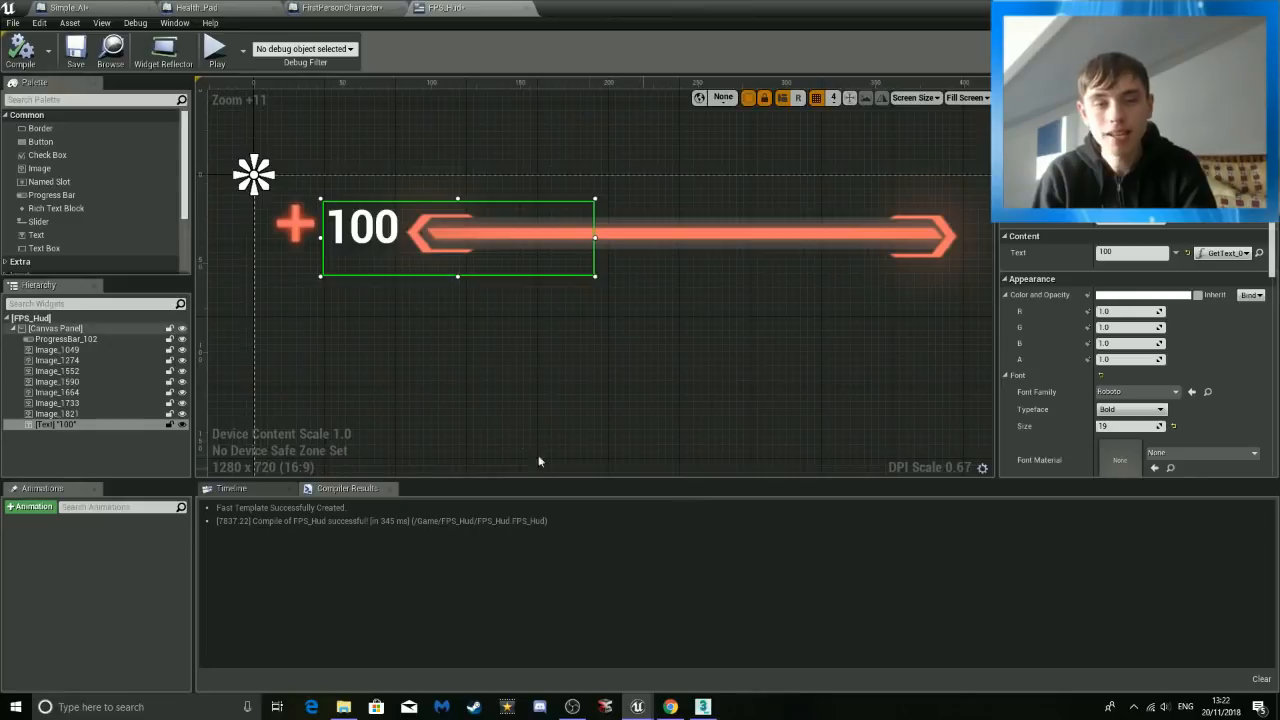
{"action": "left_click", "coordinate": [545, 356]}
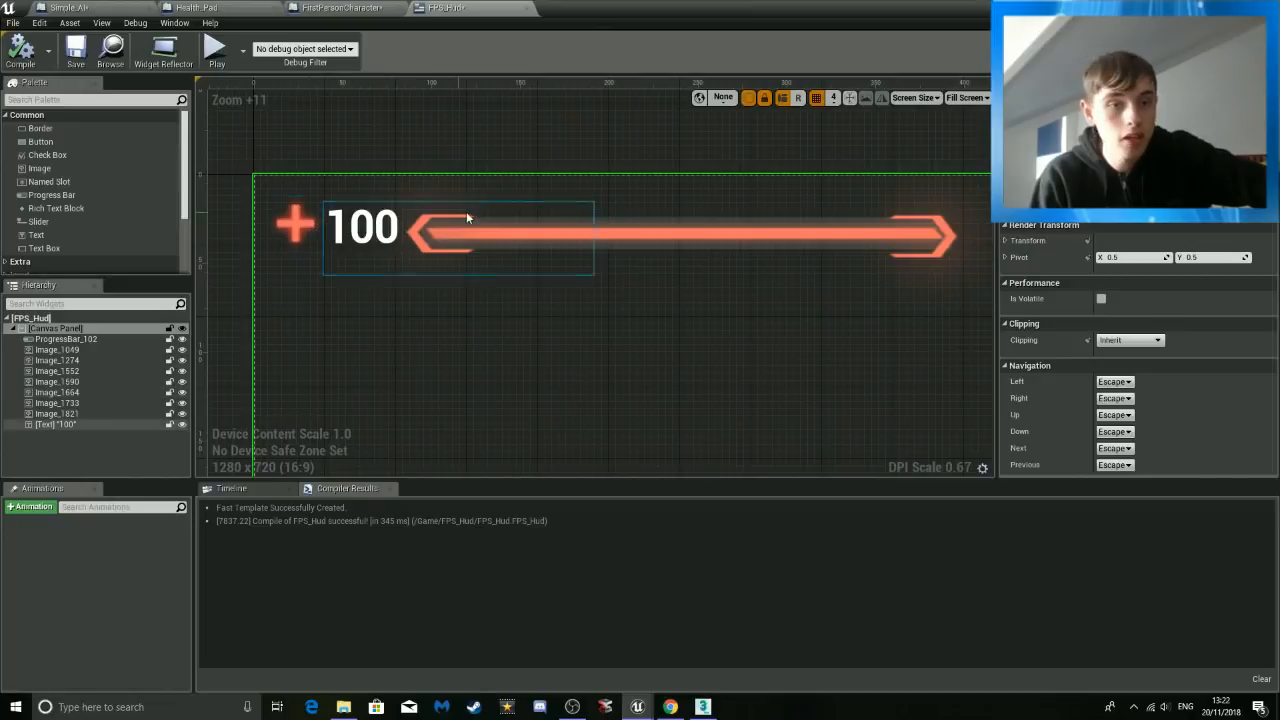
Examine the minimap image in the FPS_Hud widget, and open the MiniMap content folder to view its assets.
{"action": "scroll", "coordinate": [651, 270], "scroll_direction": "down", "scroll_amount": 18}
{"action": "scroll", "coordinate": [630, 298], "scroll_direction": "up", "scroll_amount": 4}
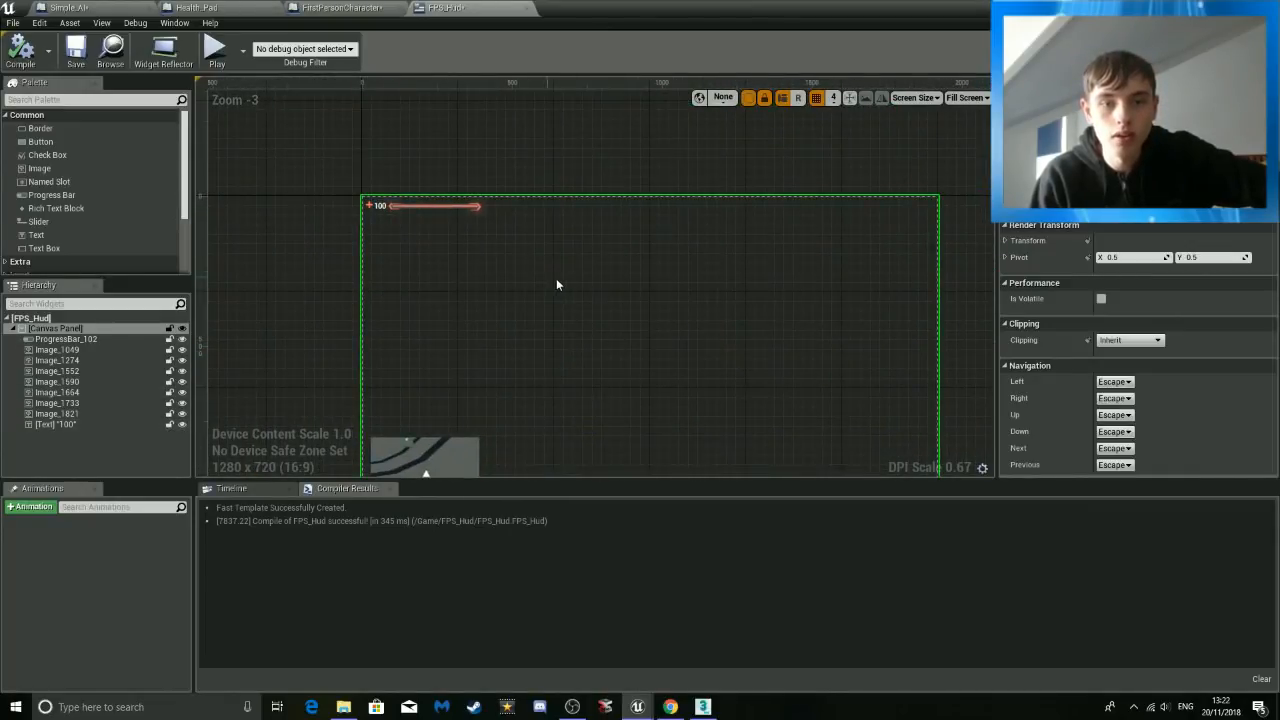
{"action": "right_click_drag", "start_coordinate": [547, 357], "coordinate": [581, 254]}
{"action": "scroll", "coordinate": [535, 342], "scroll_direction": "up", "scroll_amount": 2}
{"action": "right_click", "coordinate": [508, 385]}
{"action": "left_click", "coordinate": [572, 362]}
{"action": "scroll", "coordinate": [570, 368], "scroll_direction": "up", "scroll_amount": 5}
{"action": "right_click_drag", "start_coordinate": [538, 385], "coordinate": [849, 308]}
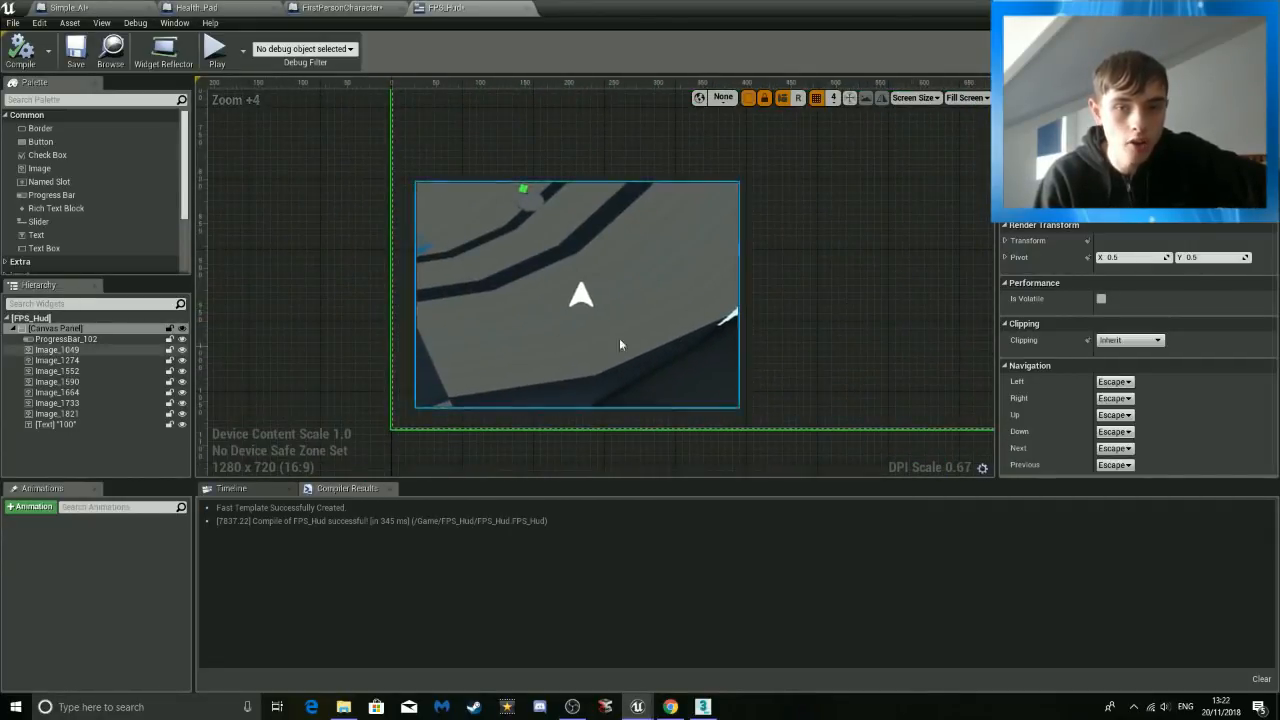
{"action": "left_click", "coordinate": [546, 265]}
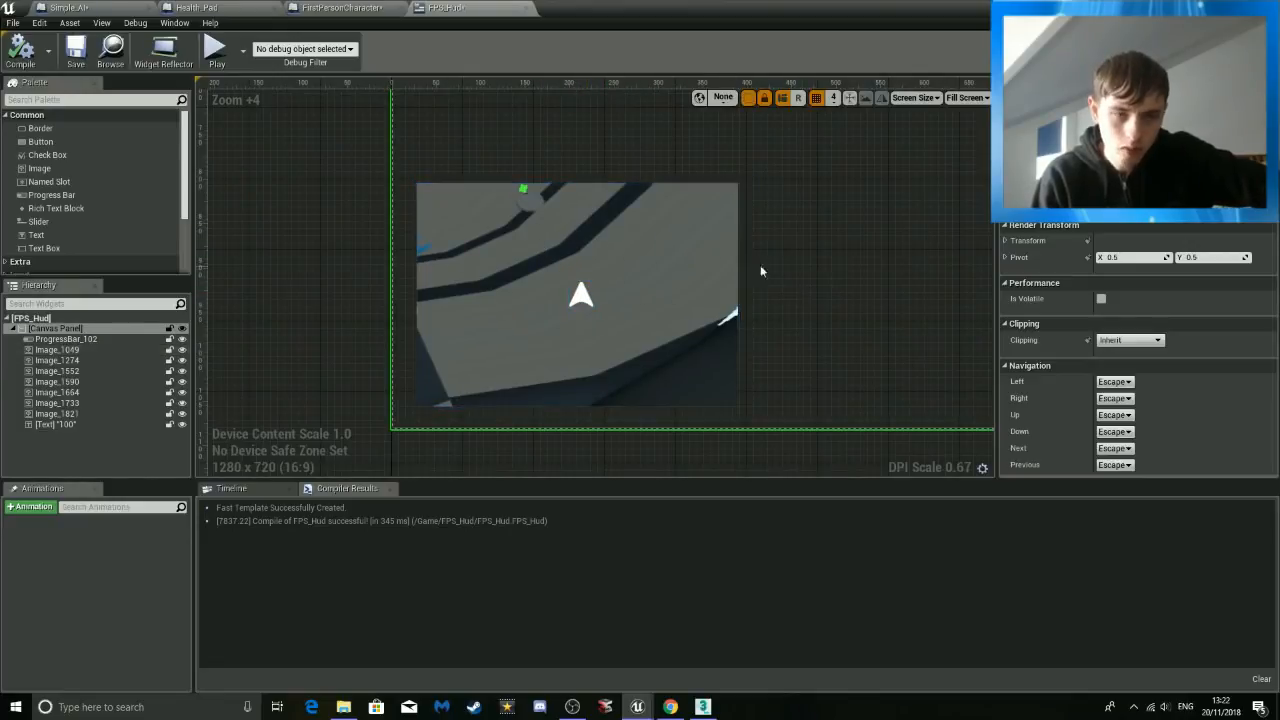
{"action": "left_click", "coordinate": [1217, 8]}
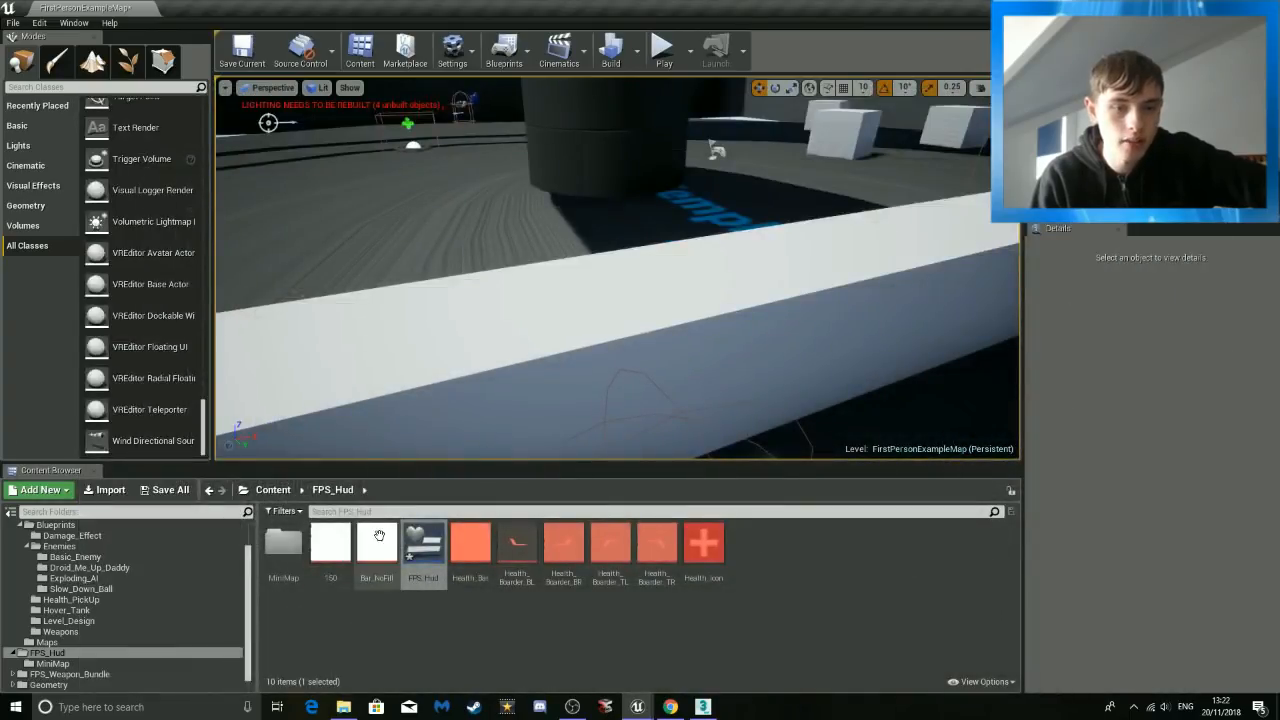
{"action": "double_click", "coordinate": [283, 545]}
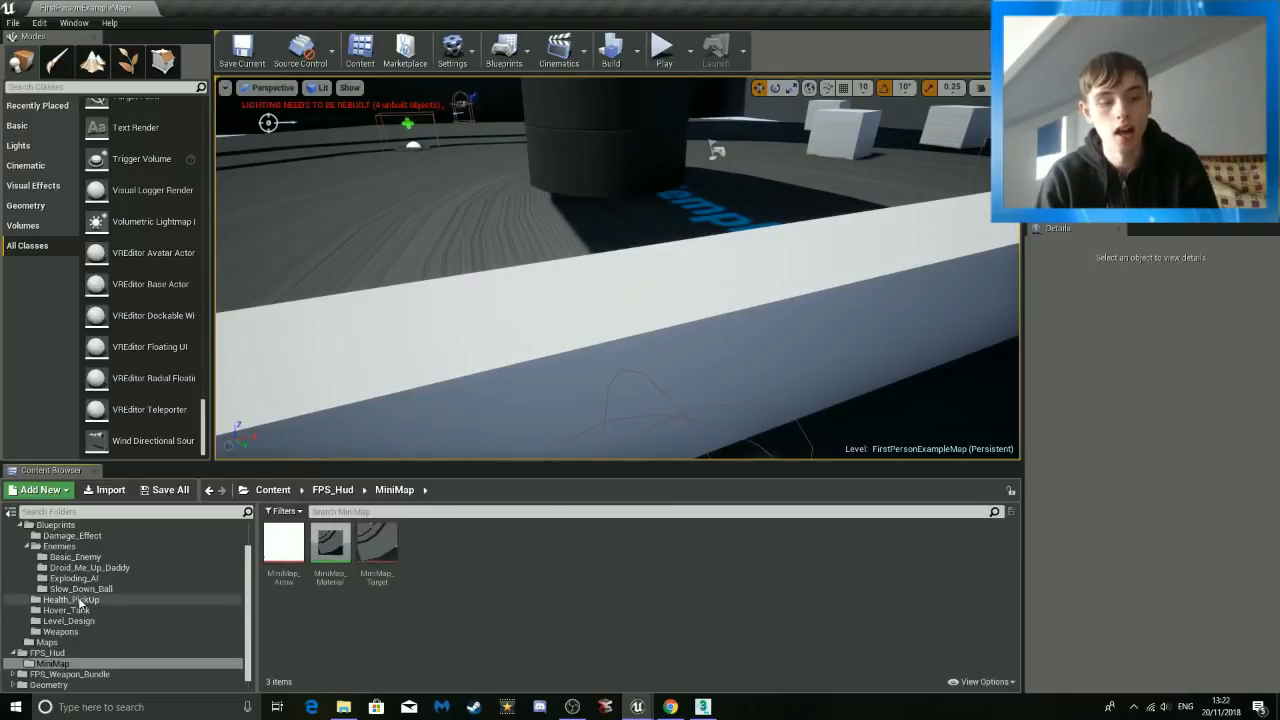
Open the FirstPersonCharacter blueprint from the FirstPersonBP Blueprints folder and view its components in the viewport.
{"action": "scroll", "coordinate": [110, 636], "scroll_direction": "up", "scroll_amount": 3}
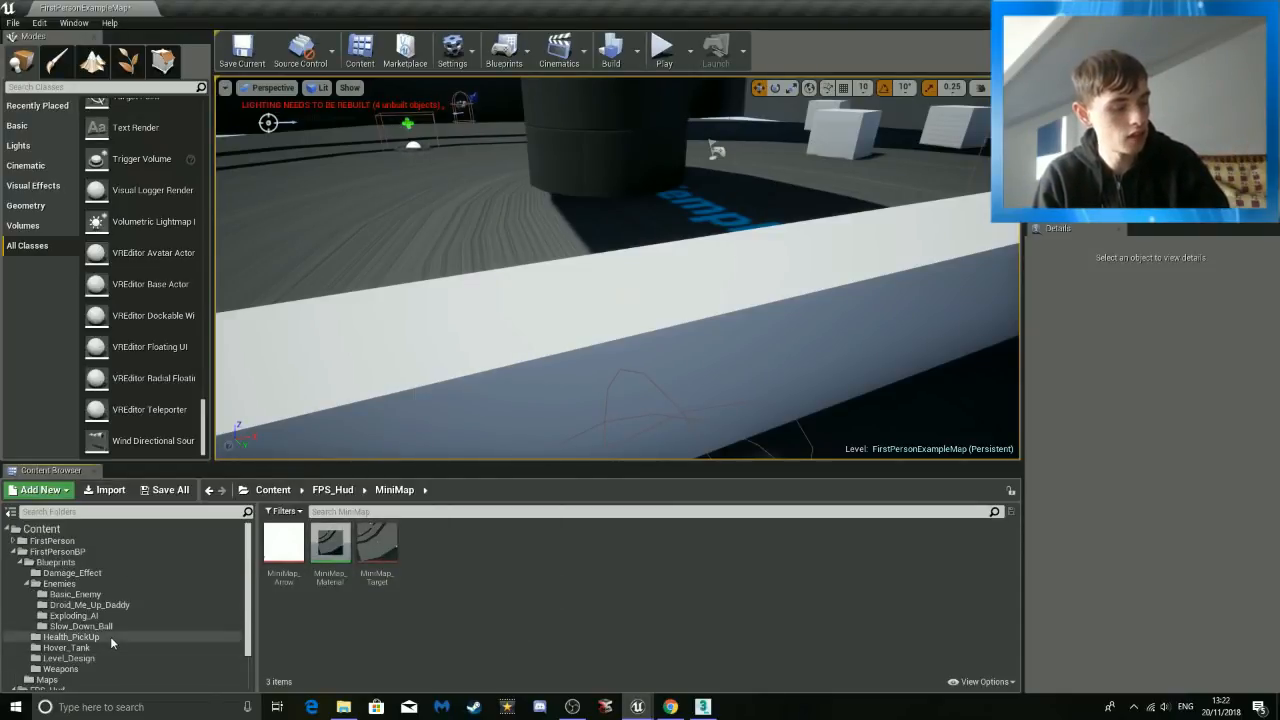
{"action": "left_click", "coordinate": [57, 551]}
{"action": "left_click", "coordinate": [290, 551]}
{"action": "double_click", "coordinate": [290, 551]}
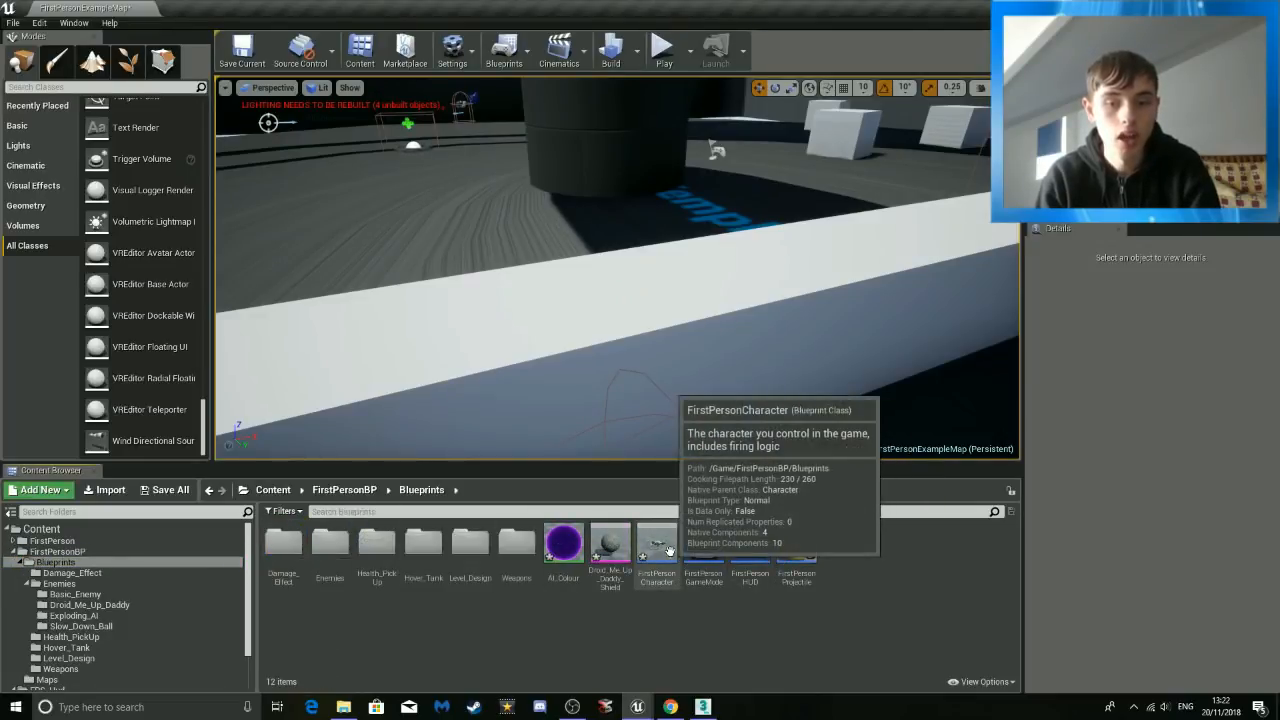
{"action": "double_click", "coordinate": [658, 543]}
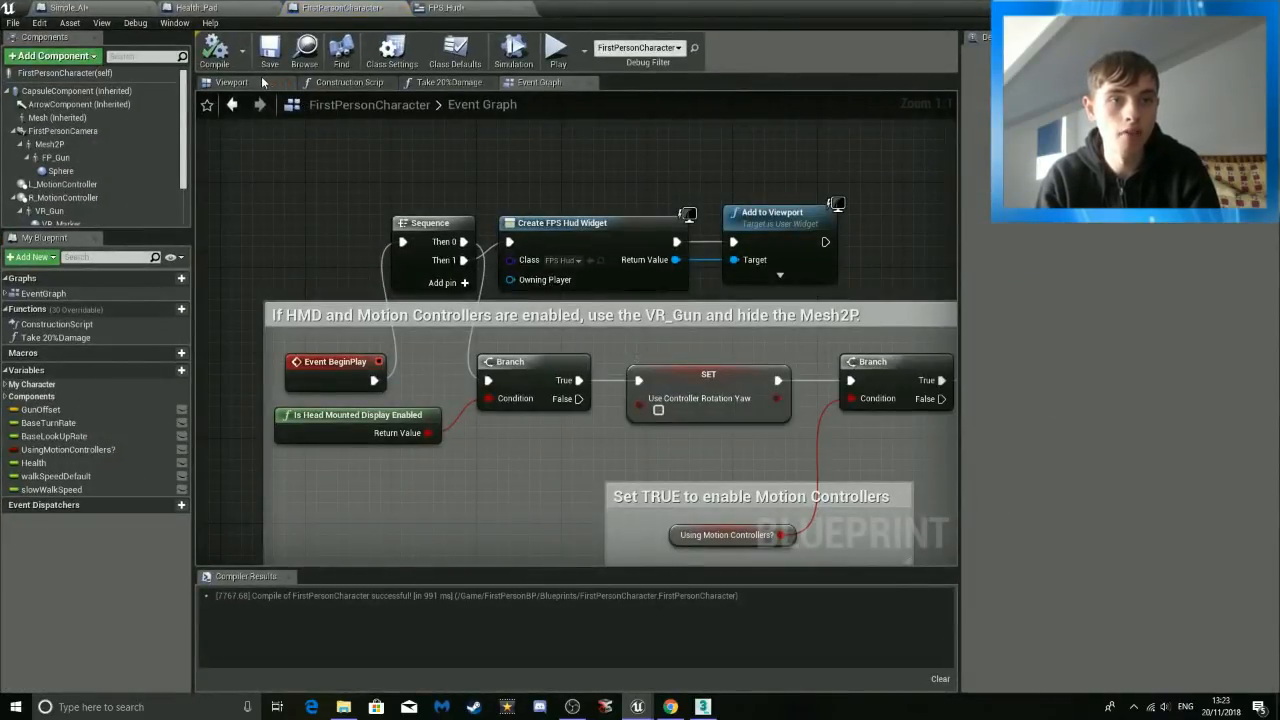
{"action": "left_click", "coordinate": [232, 82]}
{"action": "right_click_drag", "start_coordinate": [521, 252], "coordinate": [514, 205]}
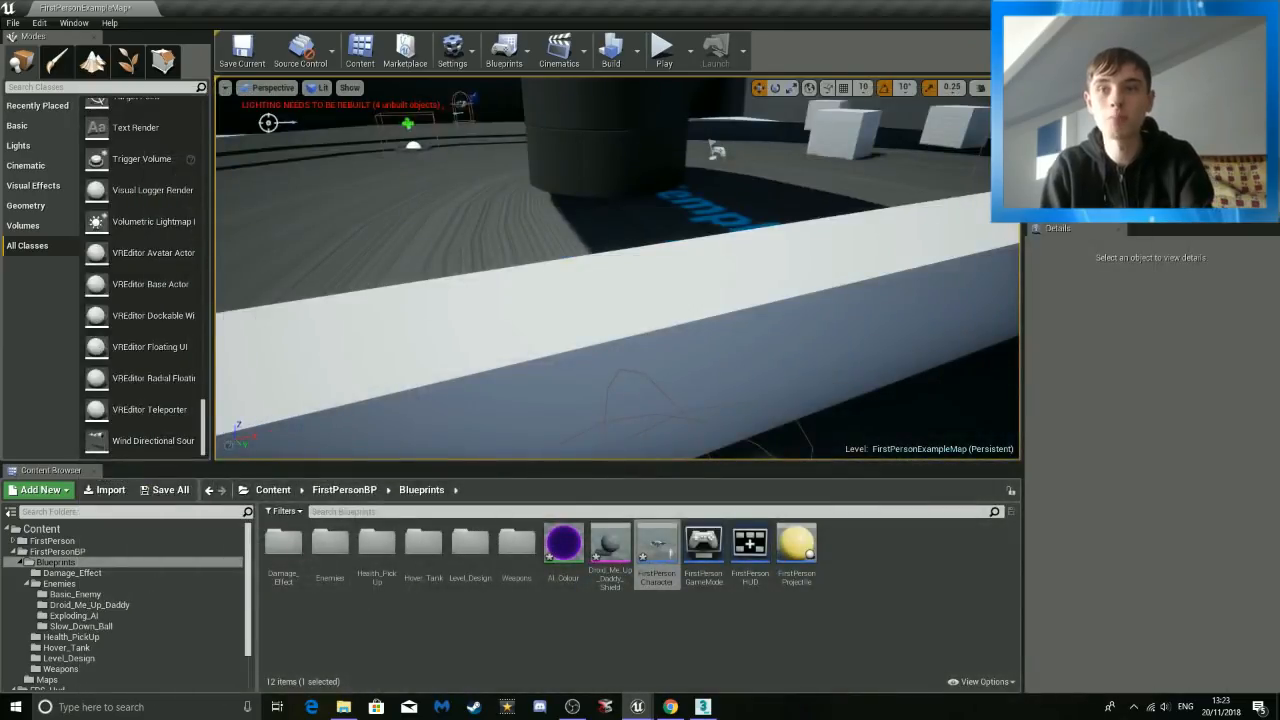
Play-test the level, moving past the spherical enemy and around the blocks to check the minimap and health HUD.
{"action": "left_click", "coordinate": [664, 99]}
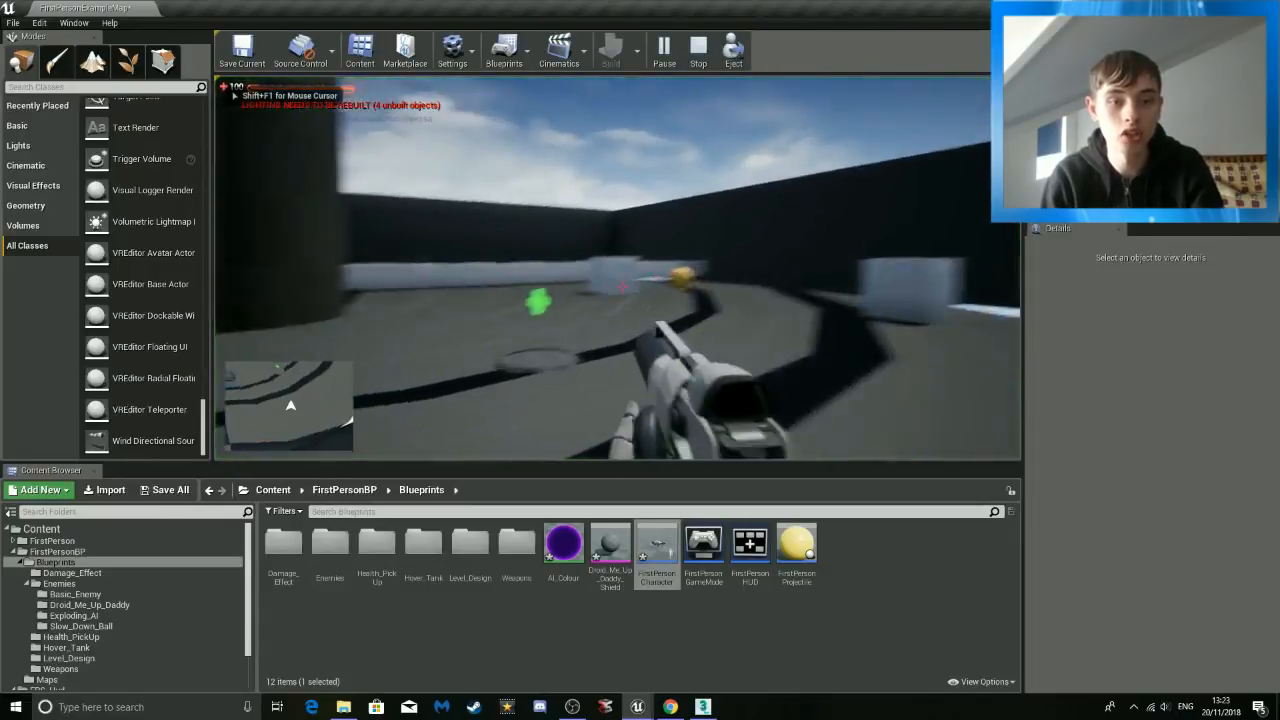
{"action": "key", "text": "w"}
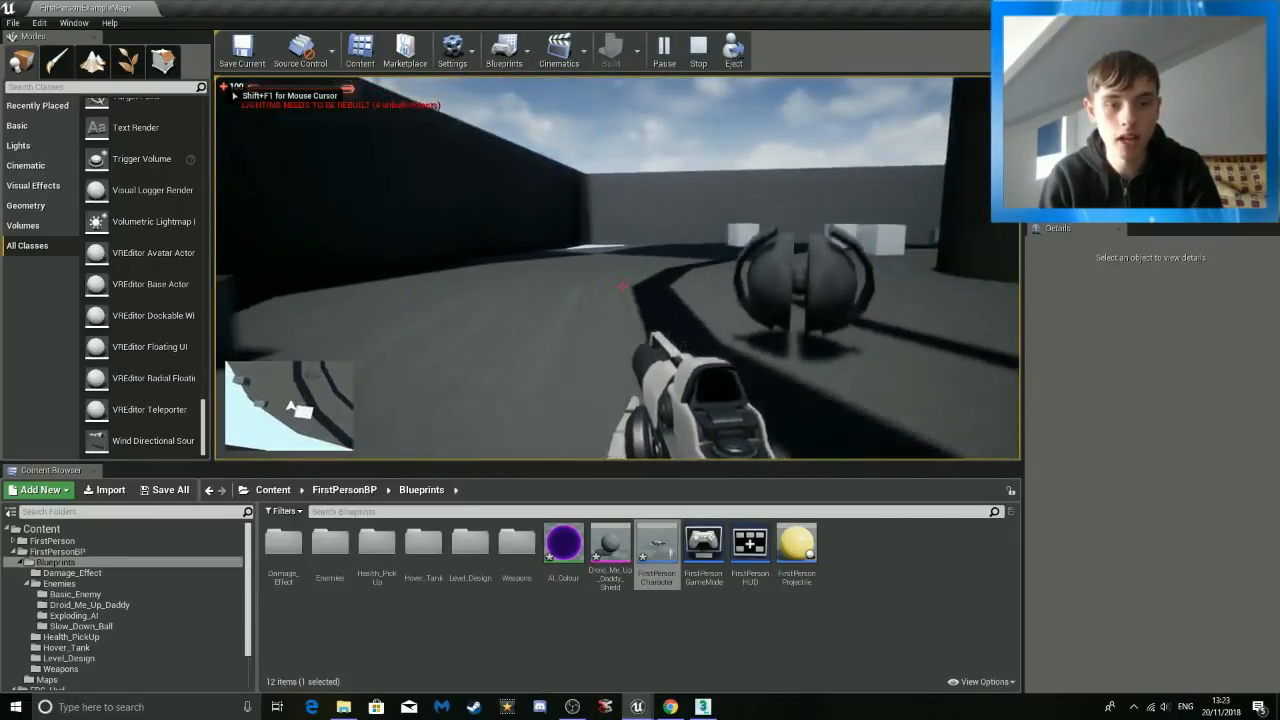
{"action": "key", "text": "w"}
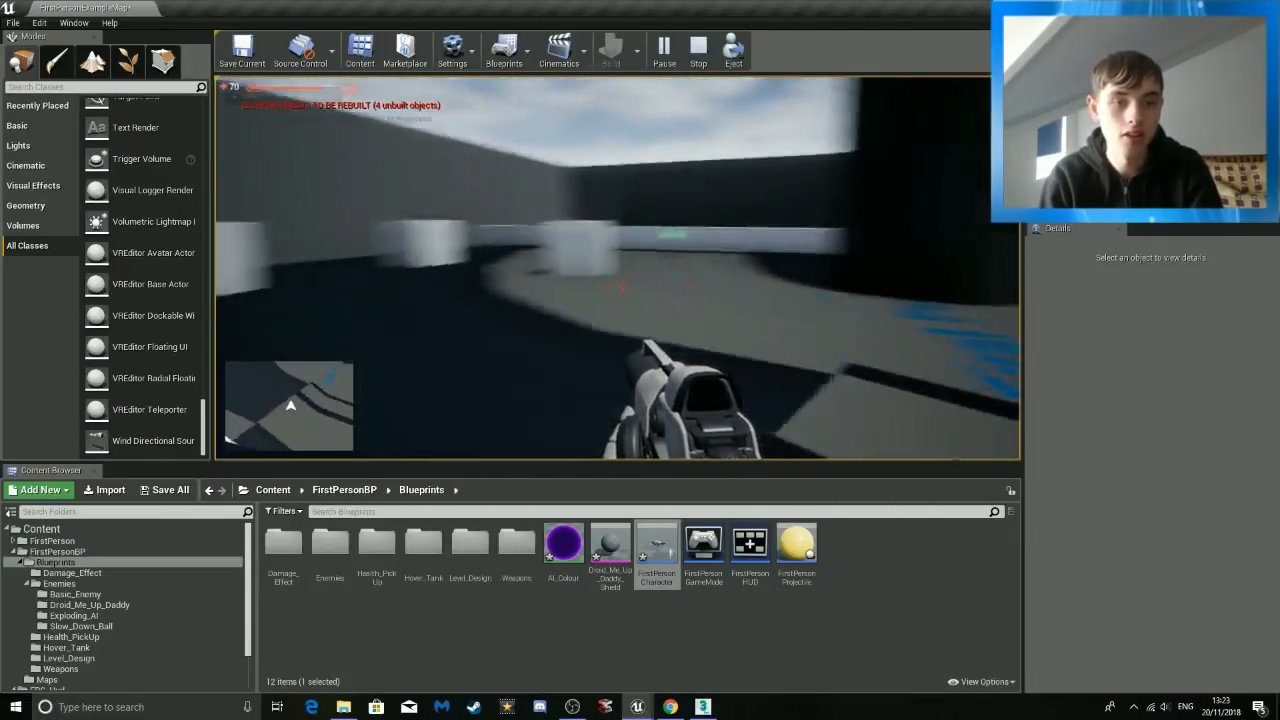
{"action": "key", "text": "w"}
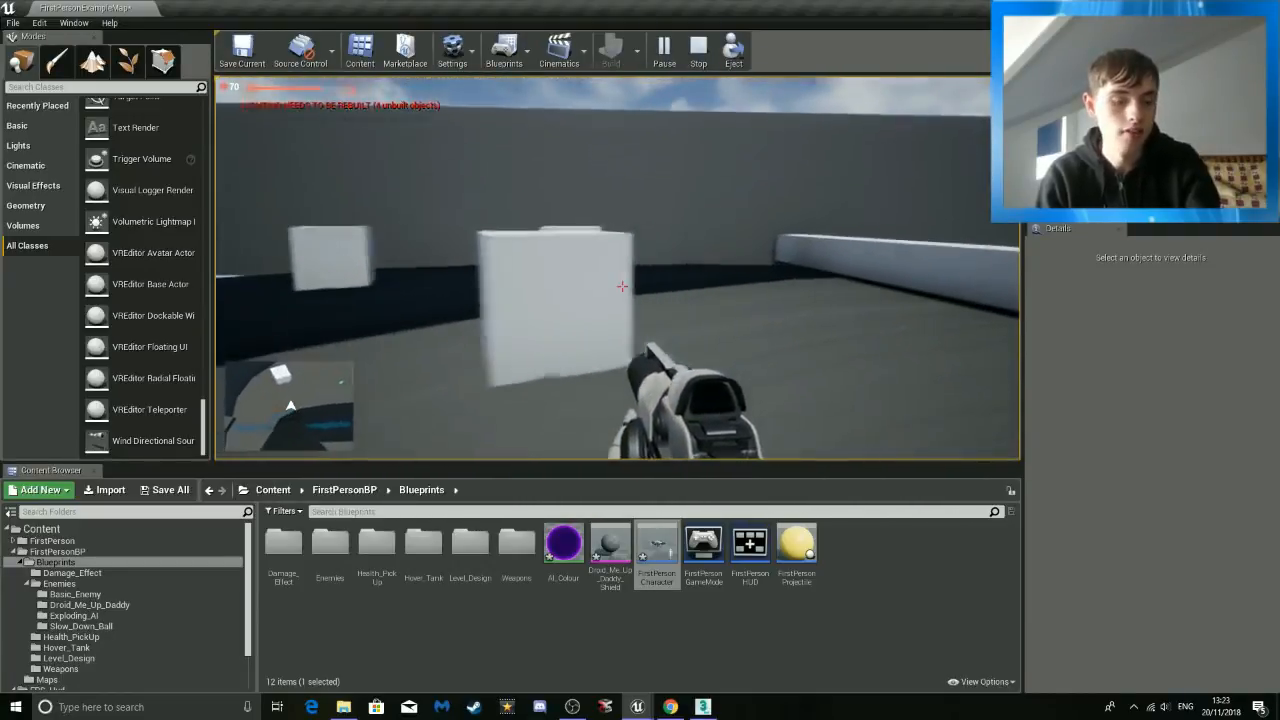
{"action": "key", "text": "Escape"}
Survey the enemies and health pads in the level, and play-test again, moving around the pursuing spherical enemy.
{"action": "mouse_move", "coordinate": [618, 268]}
{"action": "right_mouse_down"}
{"action": "mouse_move", "coordinate": [548, 256]}
{"action": "mouse_move", "coordinate": [310, 296]}
{"action": "right_mouse_up"}
{"action": "right_click_drag", "start_coordinate": [560, 270], "coordinate": [373, 333]}
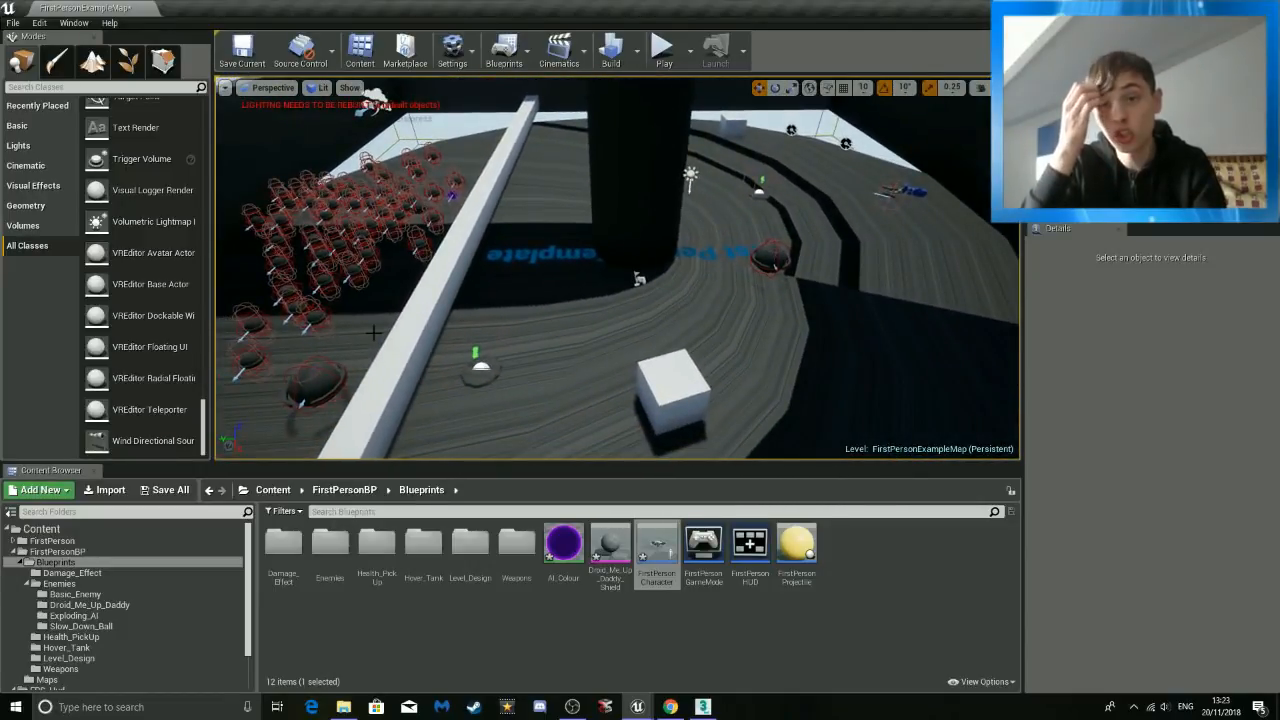
{"action": "right_click_drag", "start_coordinate": [737, 235], "coordinate": [834, 254]}
{"action": "mouse_move", "coordinate": [834, 92]}
{"action": "right_mouse_down"}
{"action": "mouse_move", "coordinate": [770, 95]}
{"action": "mouse_move", "coordinate": [834, 92]}
{"action": "right_mouse_up"}
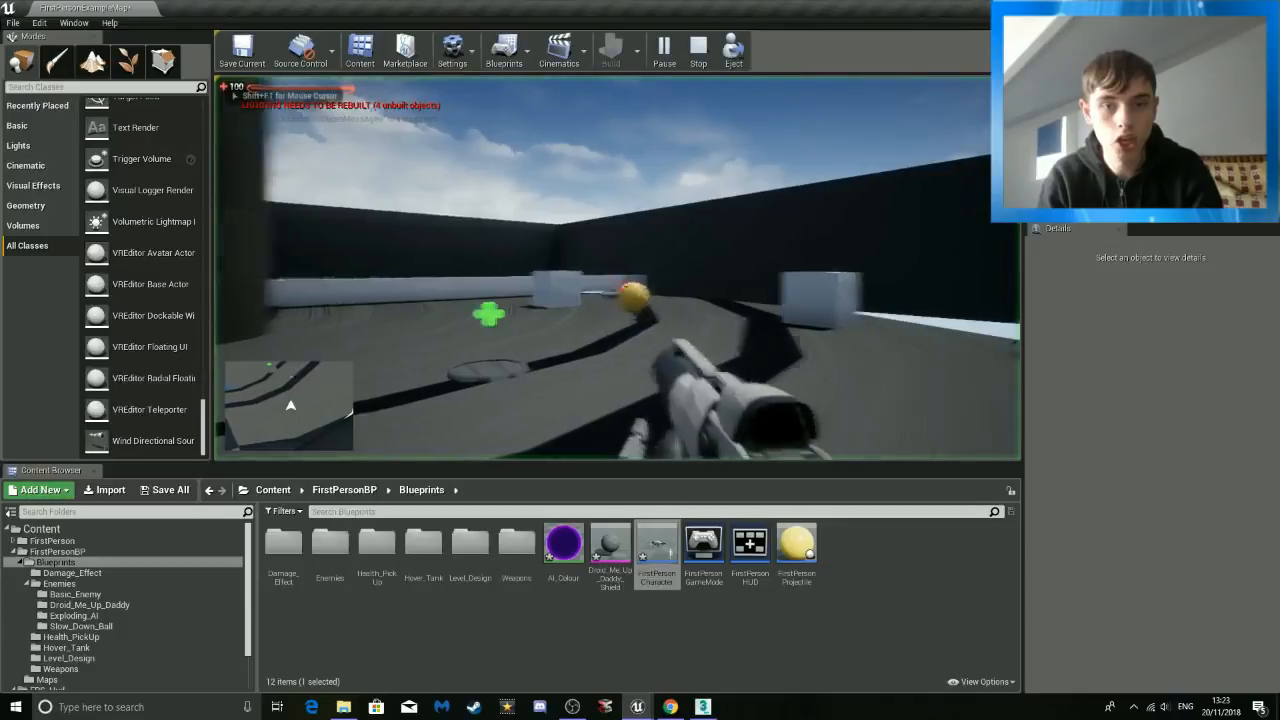
{"action": "key", "text": "w"}
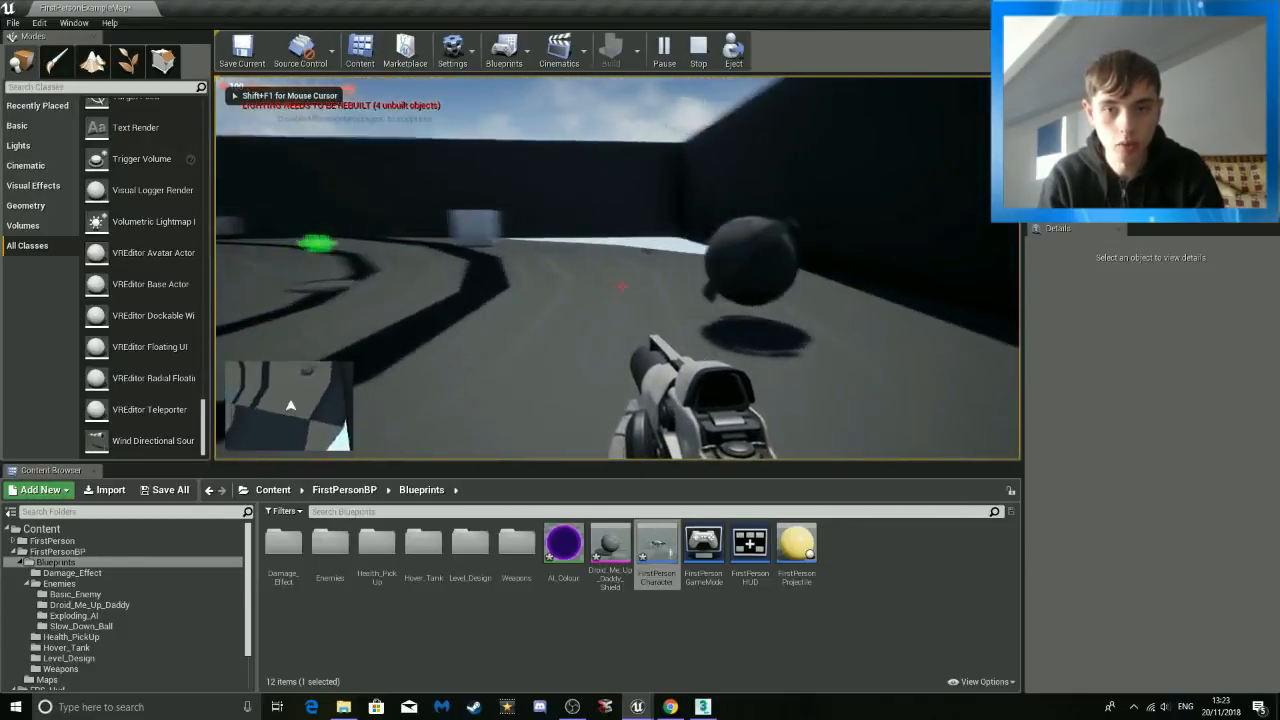
{"action": "key", "text": "s"}
{"action": "key", "text": "w"}
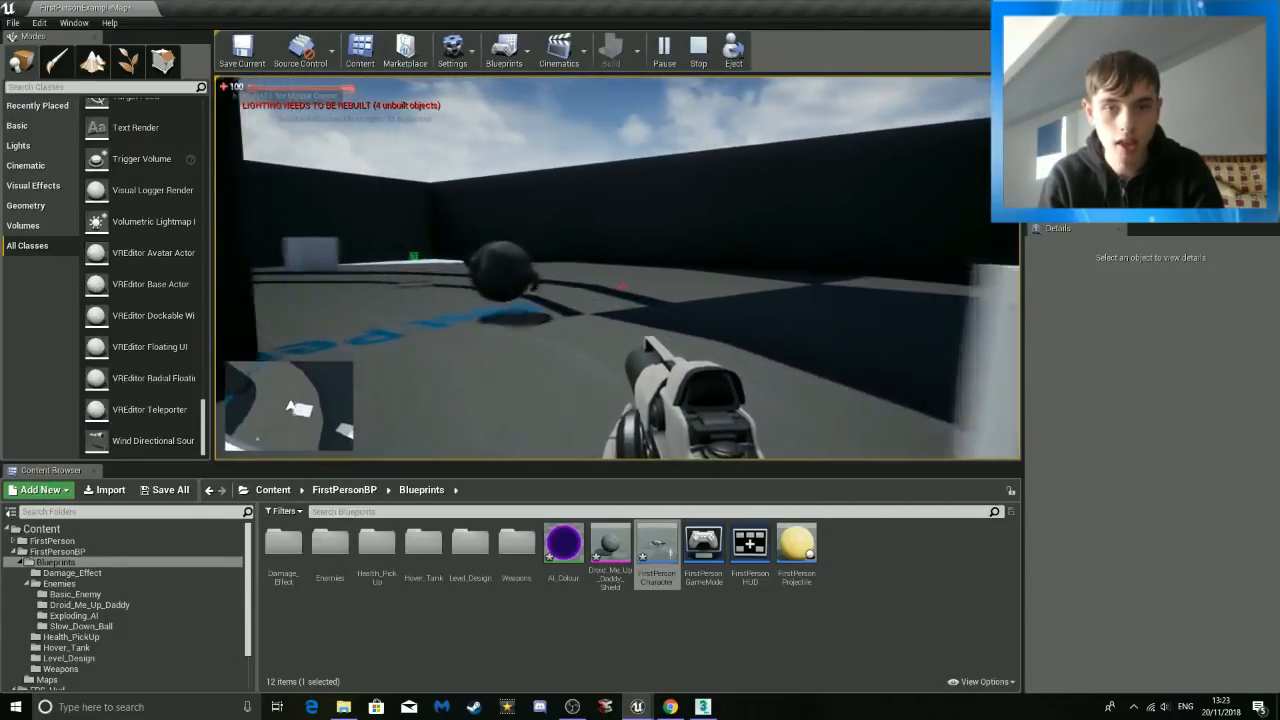
{"action": "key", "text": "w"}
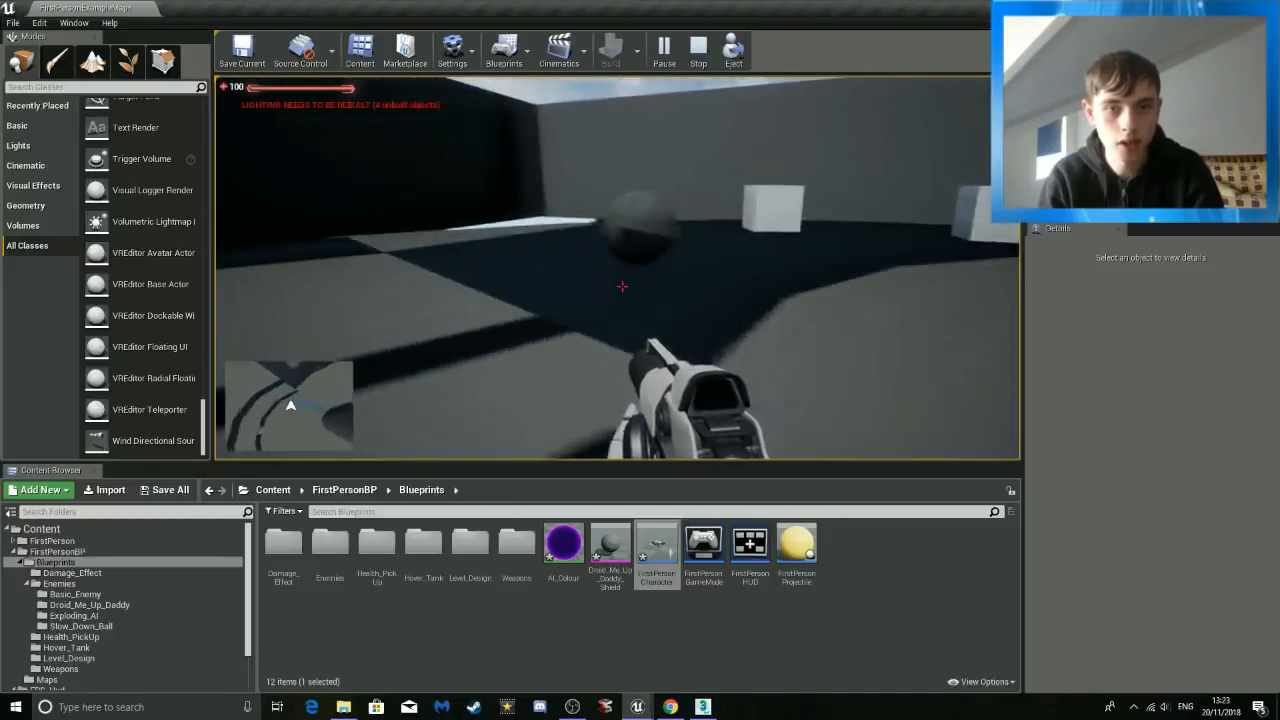
{"action": "key", "text": "w"}
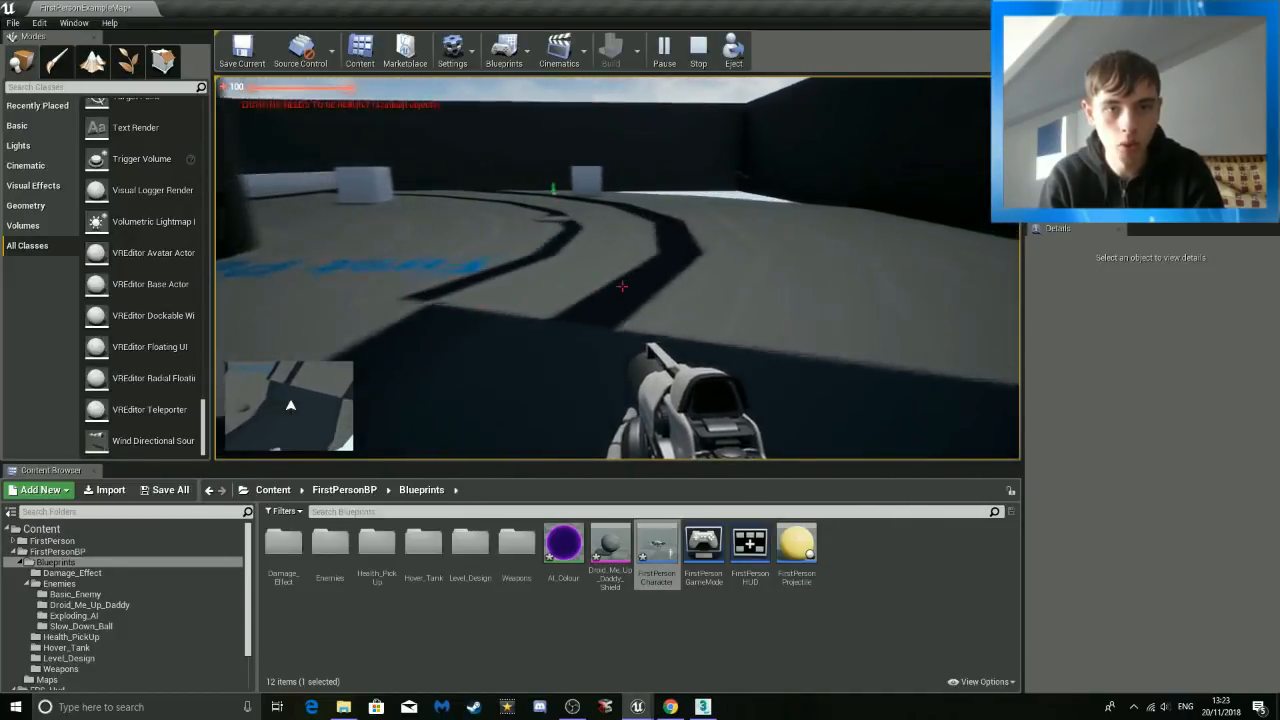
Shoot at the pursuing enemy and let it reach the player to check the slowdown and damage, ending the play-test.
{"action": "left_click", "coordinate": [622, 287]}
{"action": "key", "text": "s"}
{"action": "left_click", "coordinate": [622, 287]}
{"action": "left_click", "coordinate": [622, 287]}
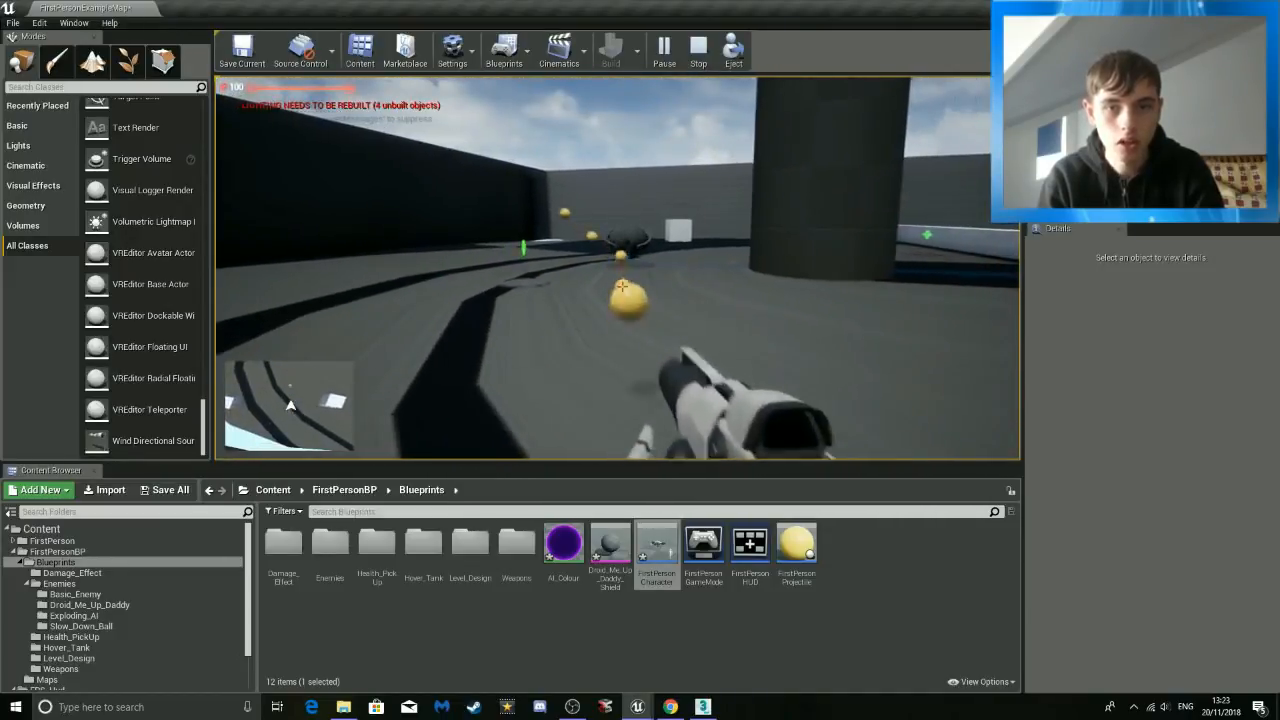
{"action": "left_click", "coordinate": [622, 287]}
{"action": "left_click", "coordinate": [622, 287]}
{"action": "key", "text": "w"}
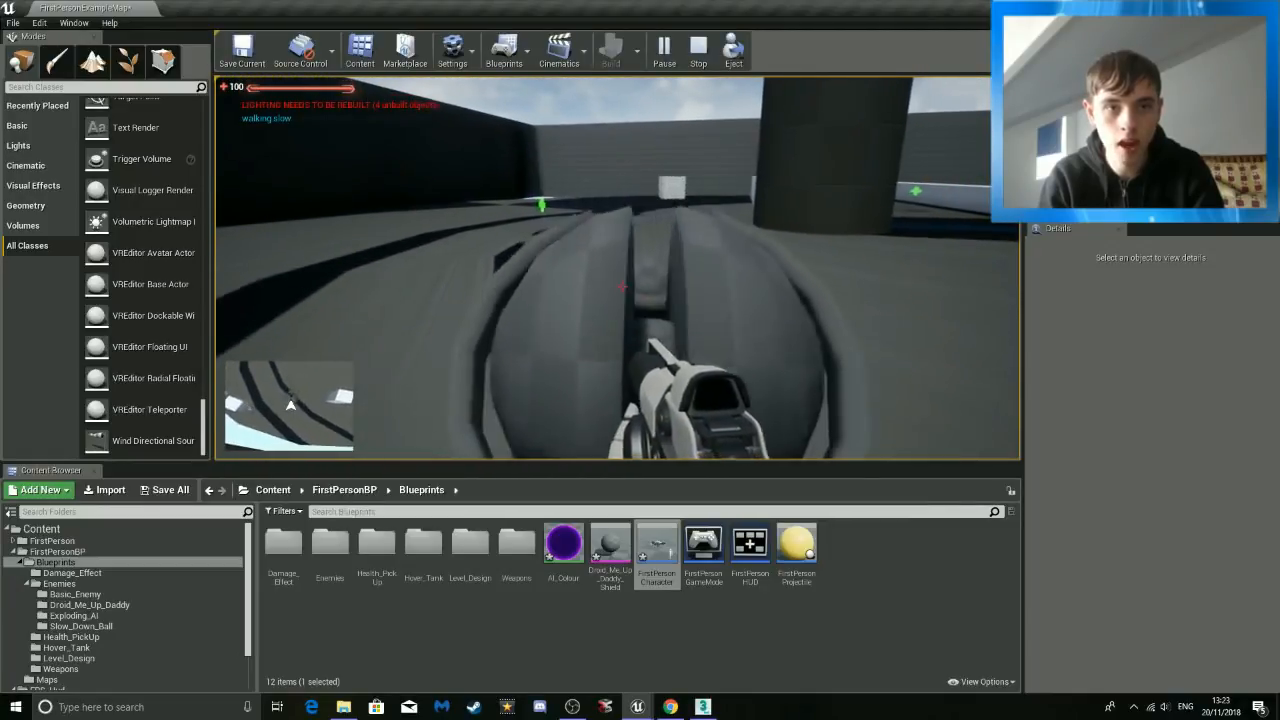
{"action": "key", "text": "w"}
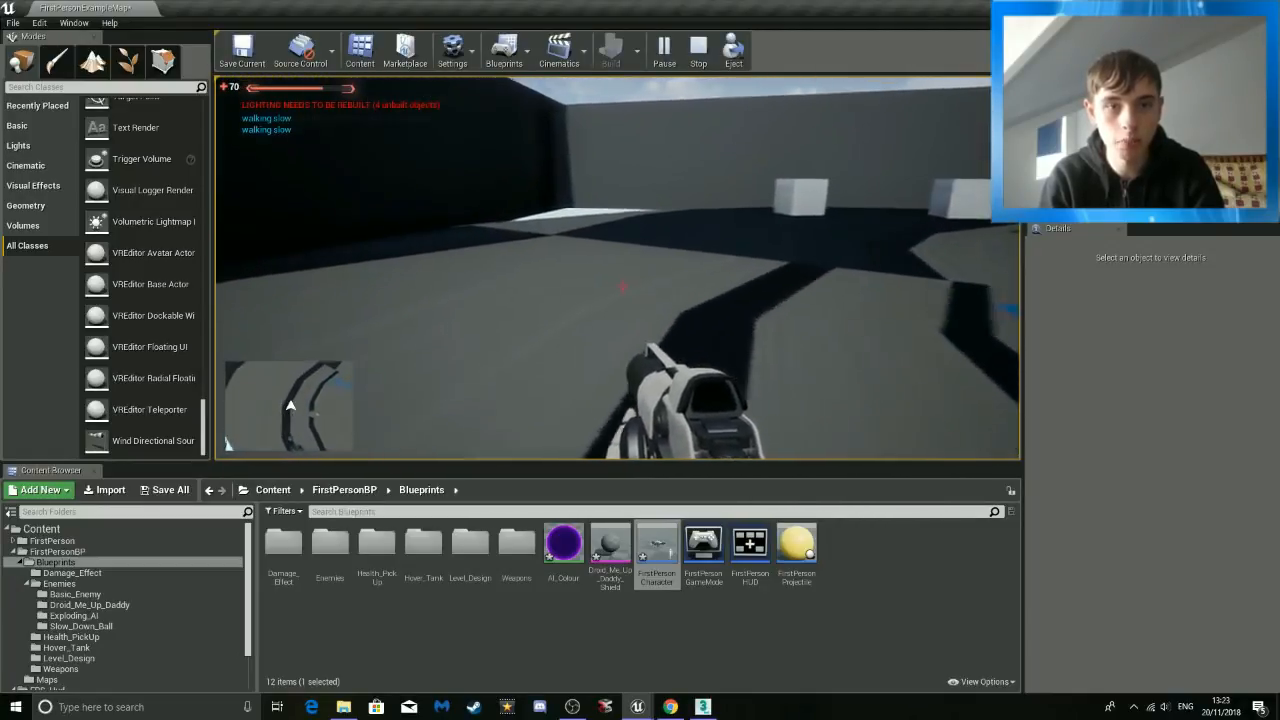
{"action": "key", "text": "w"}
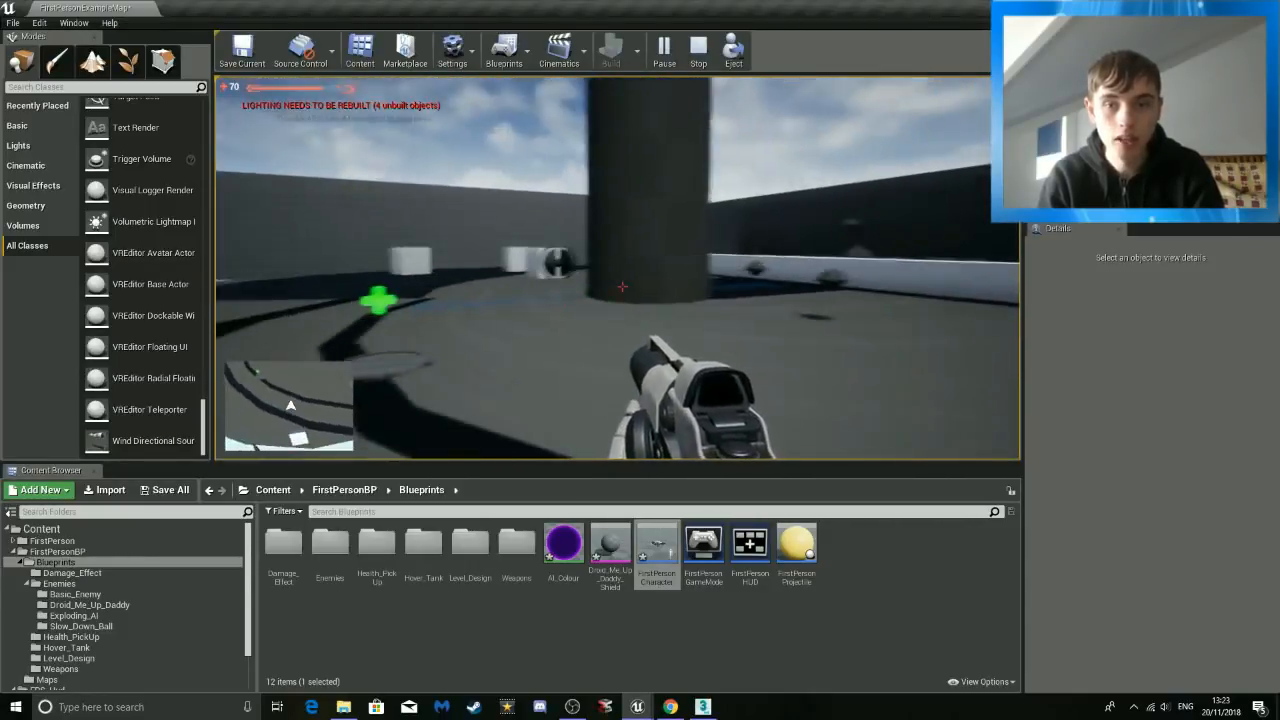
{"action": "key", "text": "w"}
{"action": "left_click", "coordinate": [622, 287]}
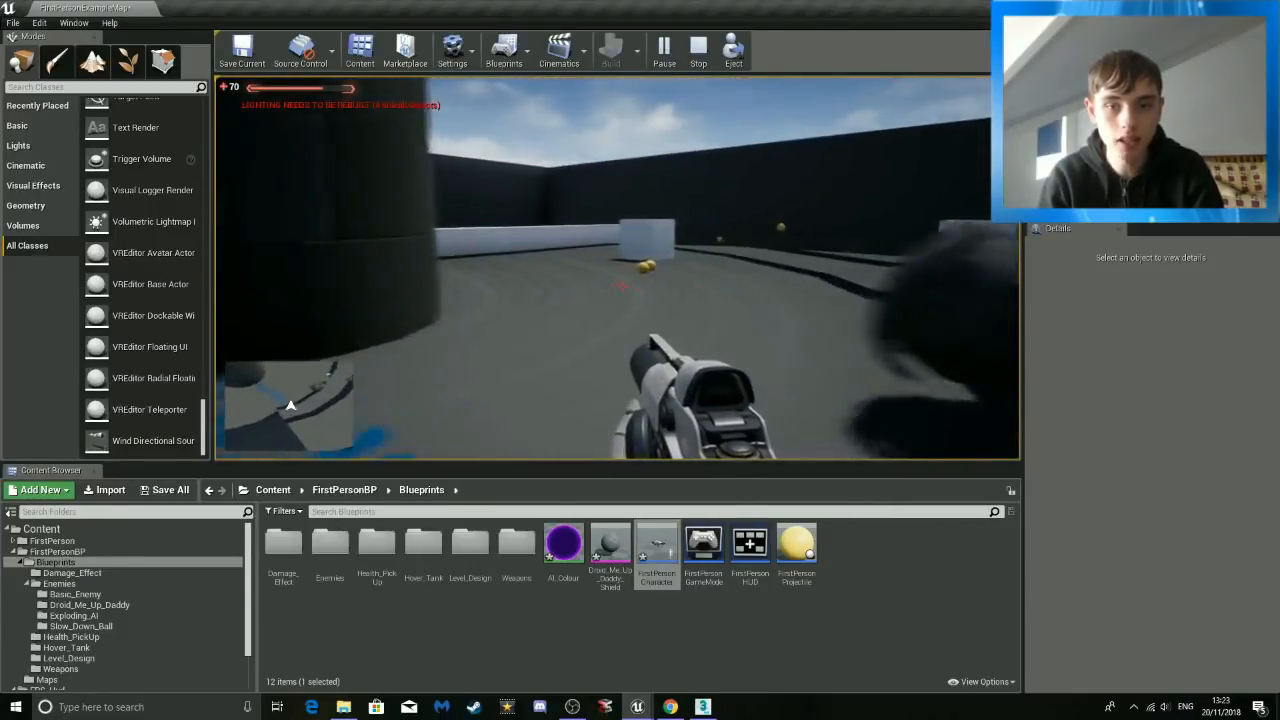
{"action": "key", "text": "s"}
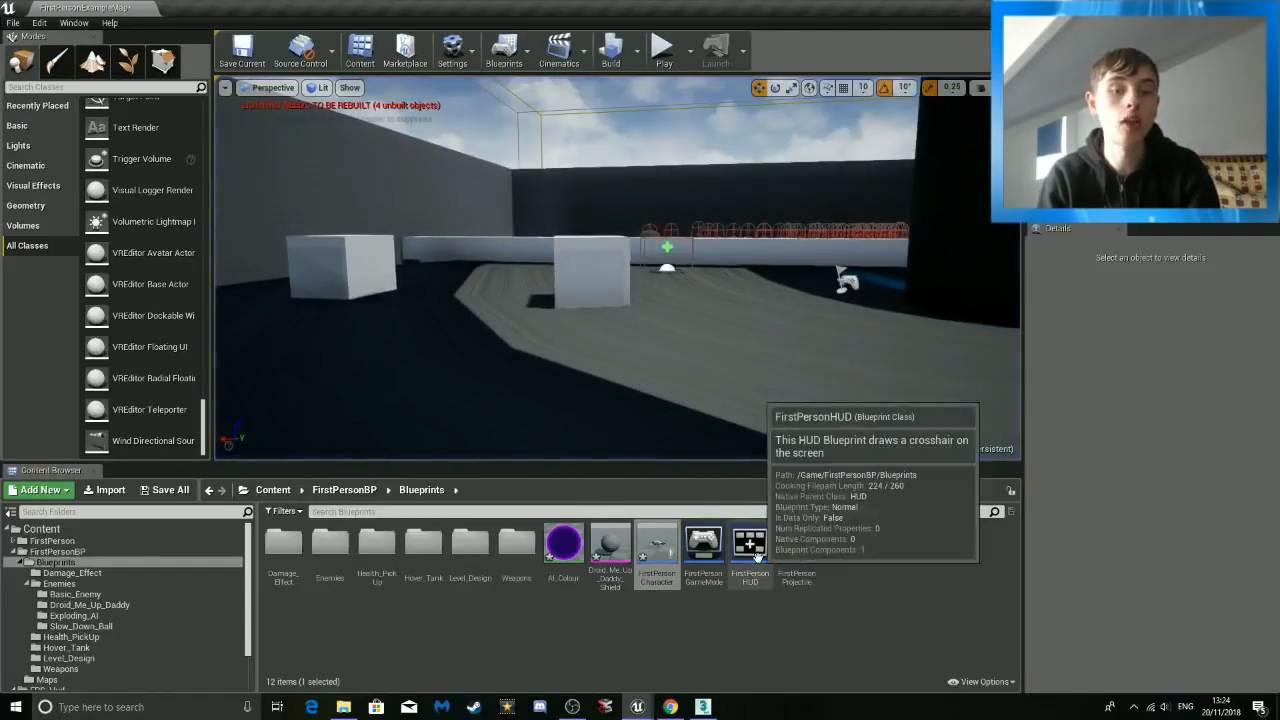
Open the Slow_Dpwn_Ball blueprint from the Slow_Down_Ball folder under Enemies.
{"action": "double_click", "coordinate": [330, 543]}
{"action": "double_click", "coordinate": [423, 541]}
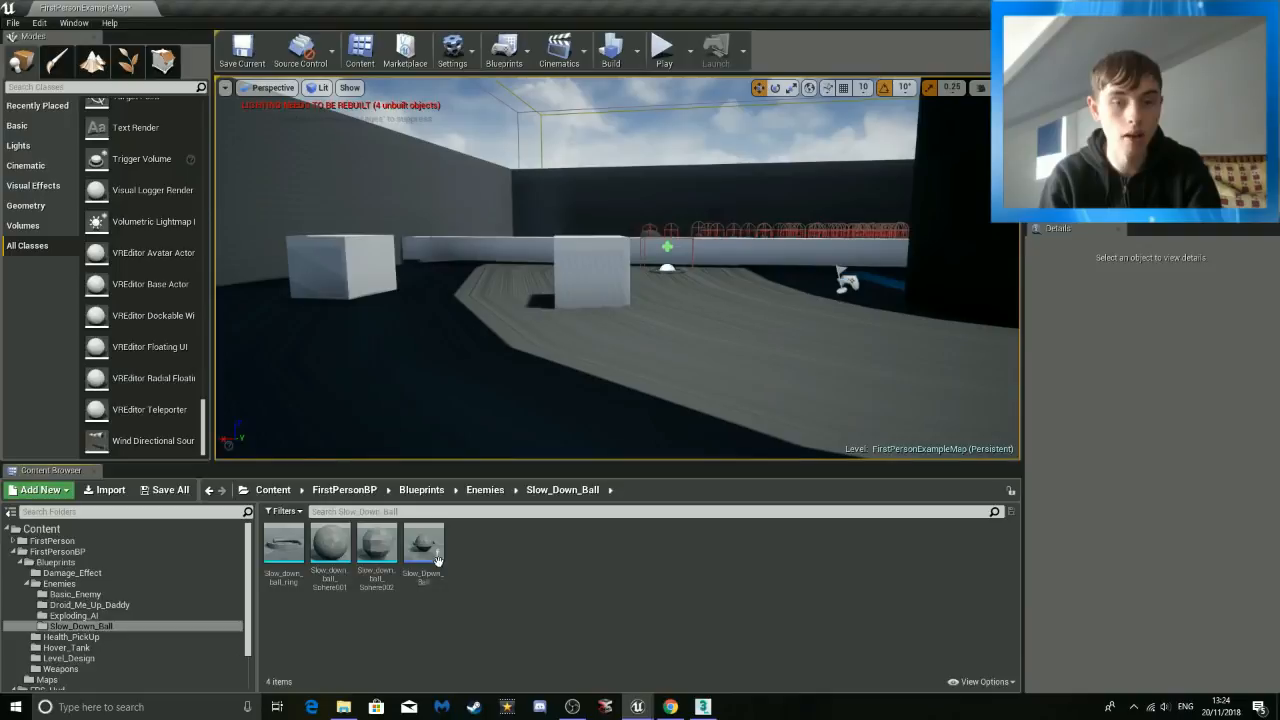
{"action": "double_click", "coordinate": [423, 552]}
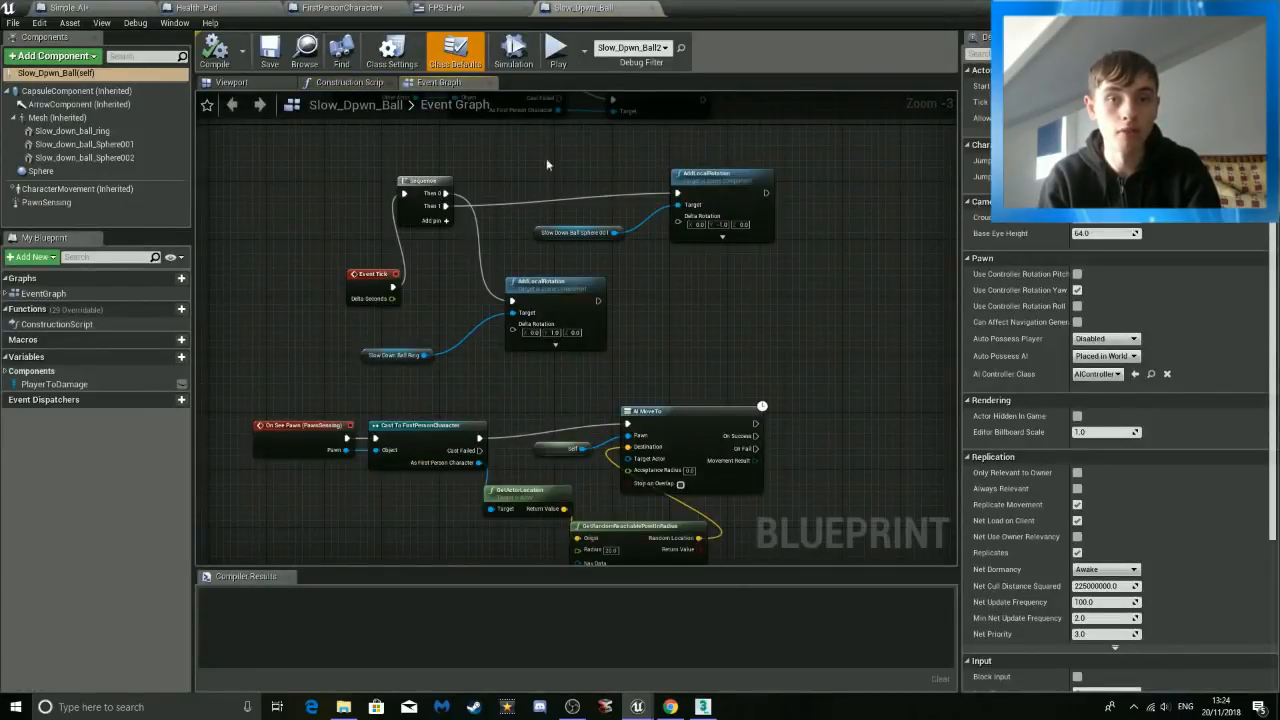
Examine the Slow_Dpwn_Ball overlap event nodes that cast to FirstPersonCharacter and call Apply Slowdown.
{"action": "right_click_drag", "start_coordinate": [716, 281], "coordinate": [612, 218]}
{"action": "scroll", "coordinate": [632, 454], "scroll_direction": "down", "scroll_amount": 2}
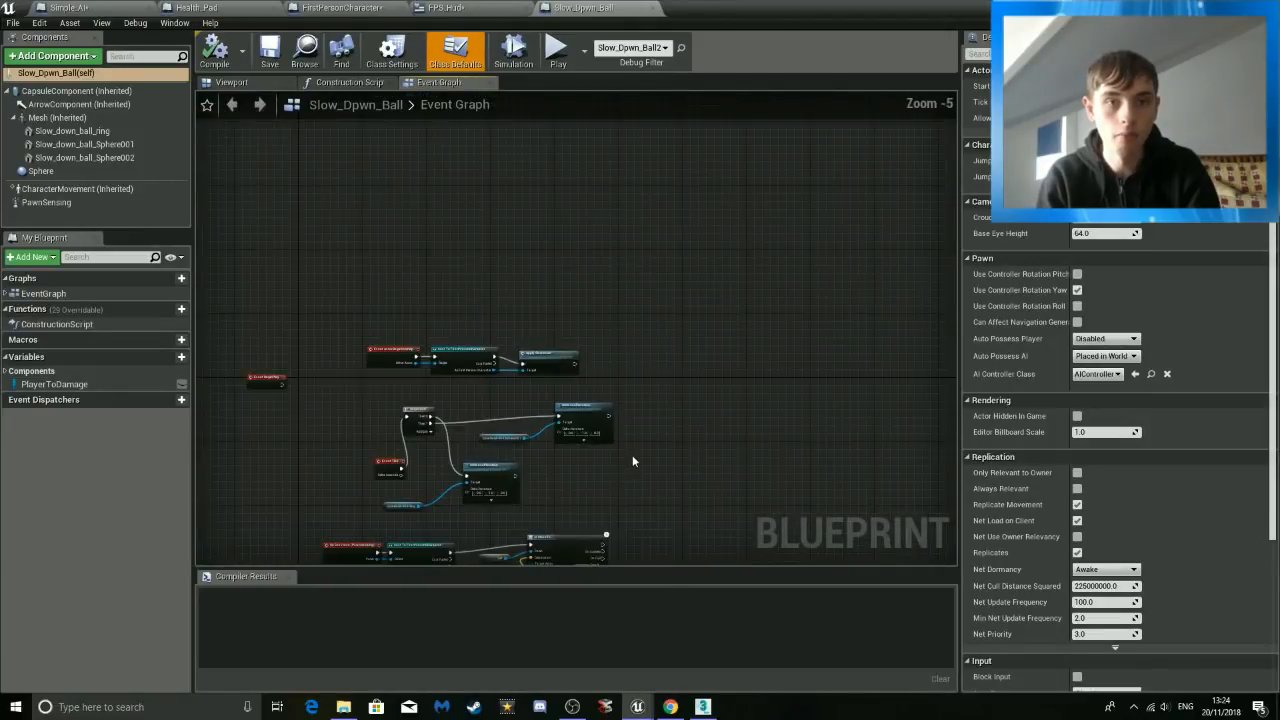
{"action": "mouse_move", "coordinate": [633, 455]}
{"action": "right_mouse_down"}
{"action": "mouse_move", "coordinate": [671, 448]}
{"action": "mouse_move", "coordinate": [734, 354]}
{"action": "mouse_move", "coordinate": [774, 248]}
{"action": "mouse_move", "coordinate": [696, 480]}
{"action": "right_mouse_up"}
{"action": "scroll", "coordinate": [600, 357], "scroll_direction": "up", "scroll_amount": 7}
{"action": "right_click_drag", "start_coordinate": [682, 305], "coordinate": [692, 468]}
{"action": "right_click_drag", "start_coordinate": [658, 272], "coordinate": [698, 440]}
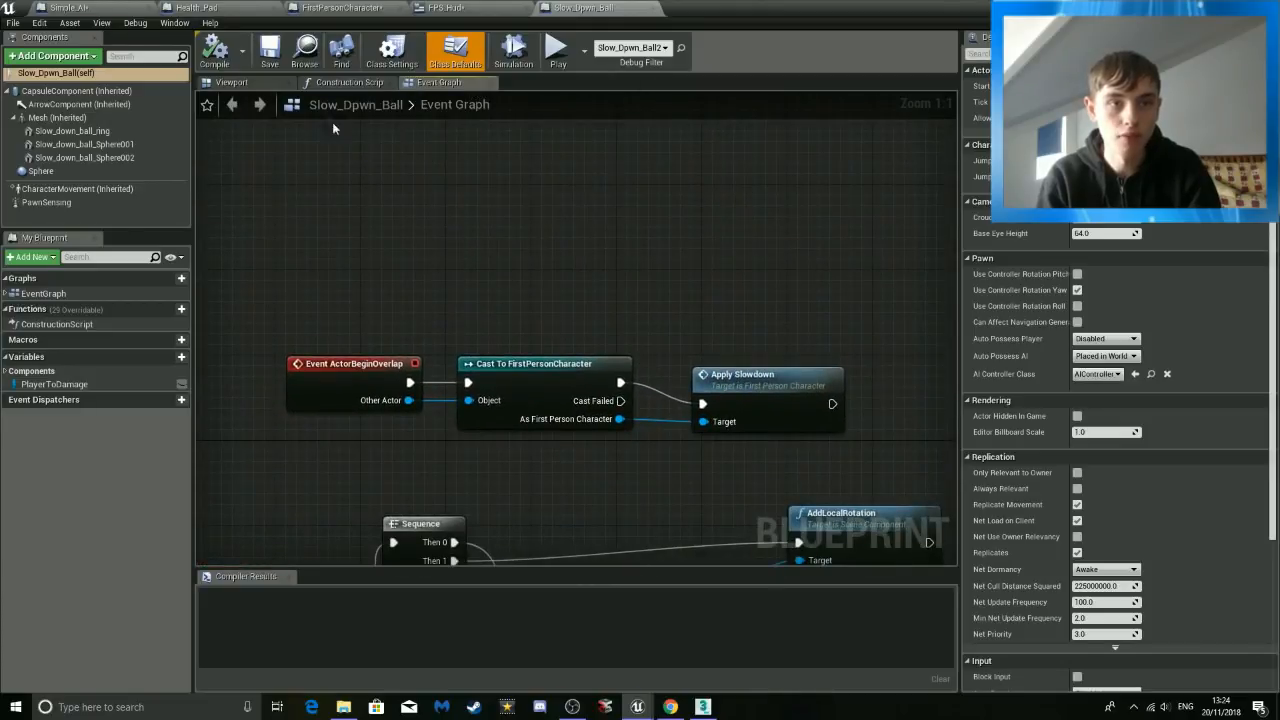
{"action": "left_click", "coordinate": [250, 82]}
{"action": "left_click", "coordinate": [440, 82]}
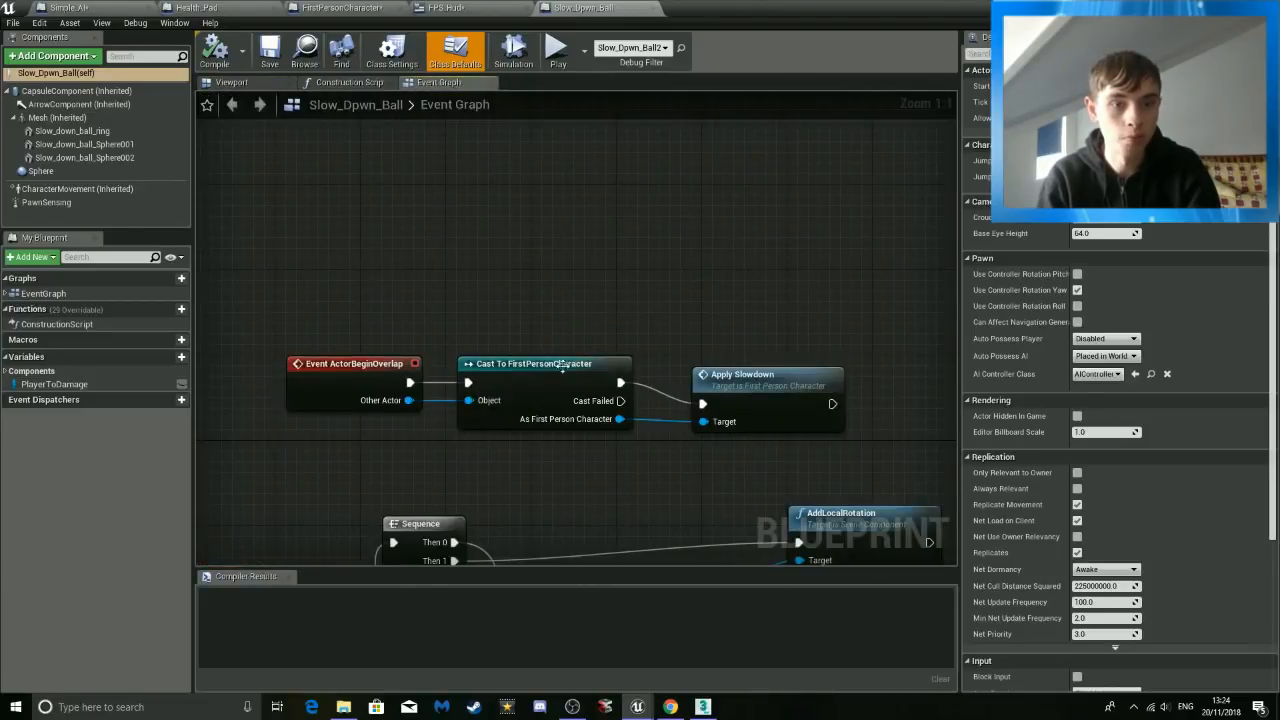
Examine the On See Pawn nodes that move the ball toward the player with AI MoveTo.
{"action": "scroll", "coordinate": [562, 366], "scroll_direction": "down", "scroll_amount": 7}
{"action": "right_click_drag", "start_coordinate": [832, 288], "coordinate": [700, 374]}
{"action": "scroll", "coordinate": [650, 380], "scroll_direction": "up", "scroll_amount": 4}
{"action": "right_click_drag", "start_coordinate": [538, 354], "coordinate": [688, 190]}
{"action": "scroll", "coordinate": [618, 288], "scroll_direction": "up", "scroll_amount": 1}
{"action": "right_click_drag", "start_coordinate": [804, 466], "coordinate": [831, 443]}
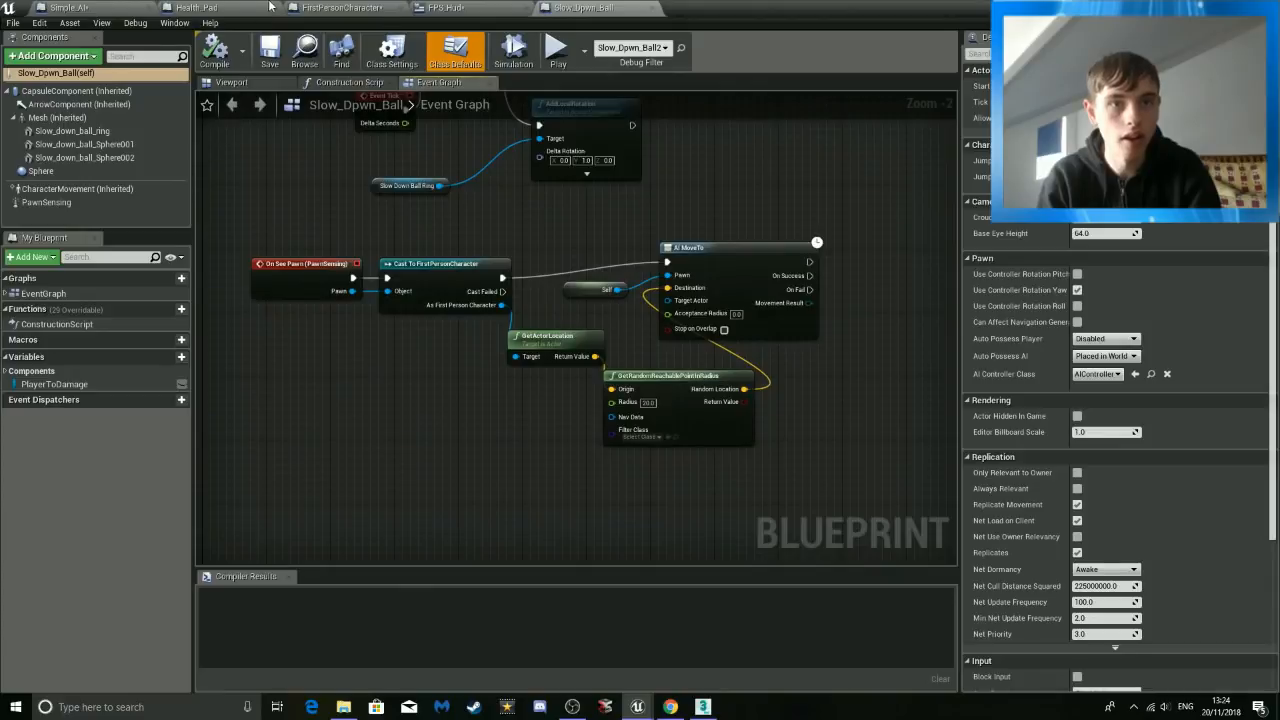
Open the FirstPersonCharacter event graph and examine the LineTraceByChannel nodes that start from the first-person camera.
{"action": "left_click", "coordinate": [337, 7]}
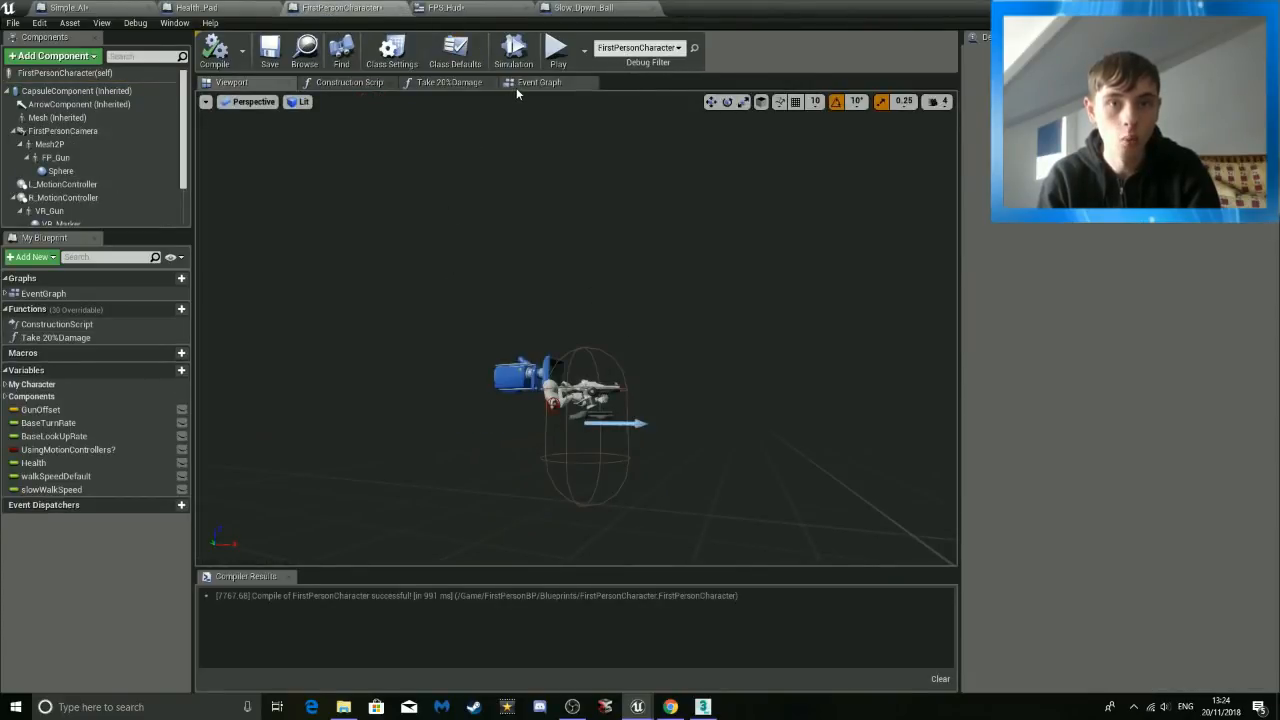
{"action": "left_click", "coordinate": [518, 86]}
{"action": "scroll", "coordinate": [607, 388], "scroll_direction": "down", "scroll_amount": 12}
{"action": "right_click_drag", "start_coordinate": [616, 414], "coordinate": [633, 148]}
{"action": "scroll", "coordinate": [571, 430], "scroll_direction": "up", "scroll_amount": 10}
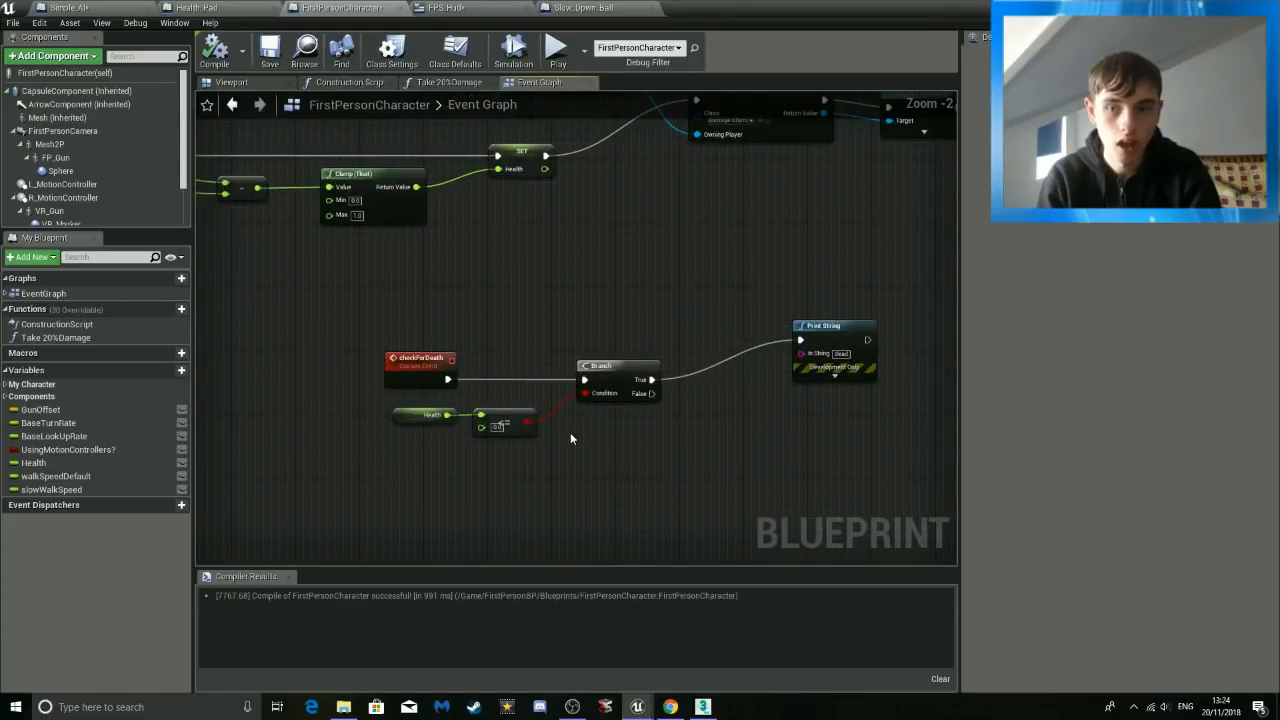
{"action": "right_click_drag", "start_coordinate": [552, 315], "coordinate": [550, 492]}
{"action": "right_click_drag", "start_coordinate": [536, 372], "coordinate": [654, 471]}
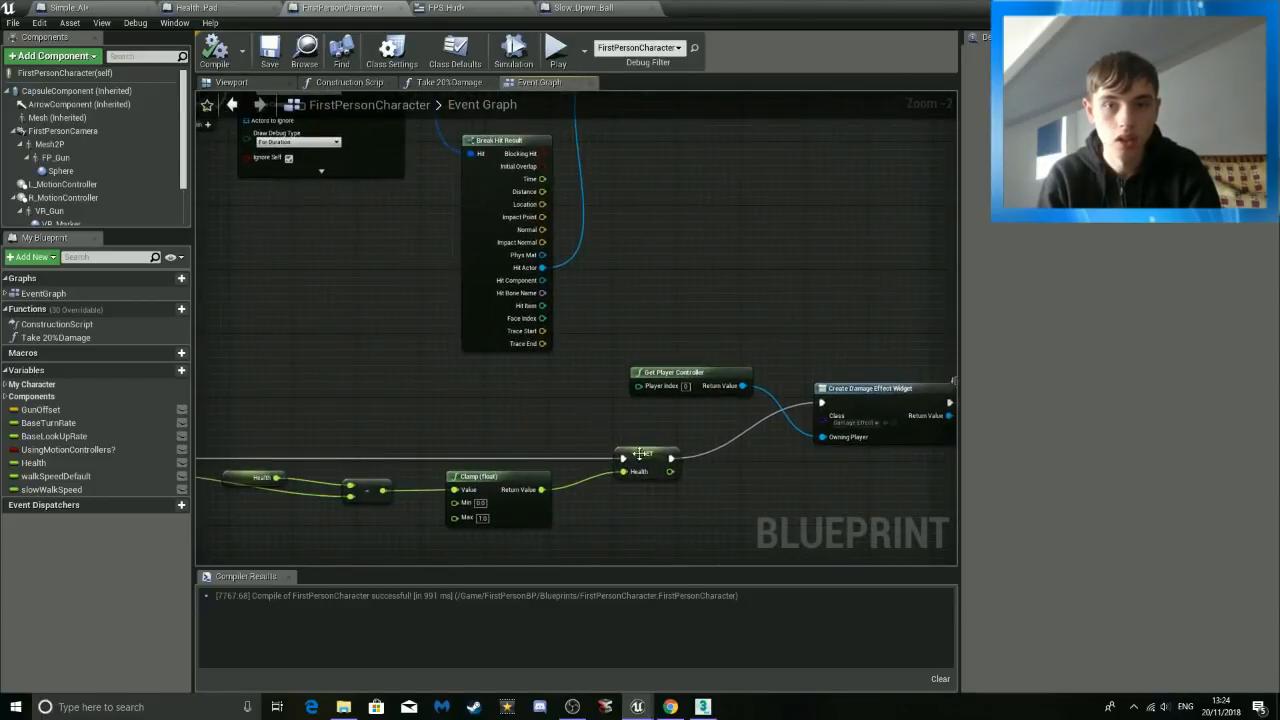
{"action": "right_click_drag", "start_coordinate": [566, 400], "coordinate": [723, 537]}
{"action": "right_click_drag", "start_coordinate": [471, 469], "coordinate": [665, 474]}
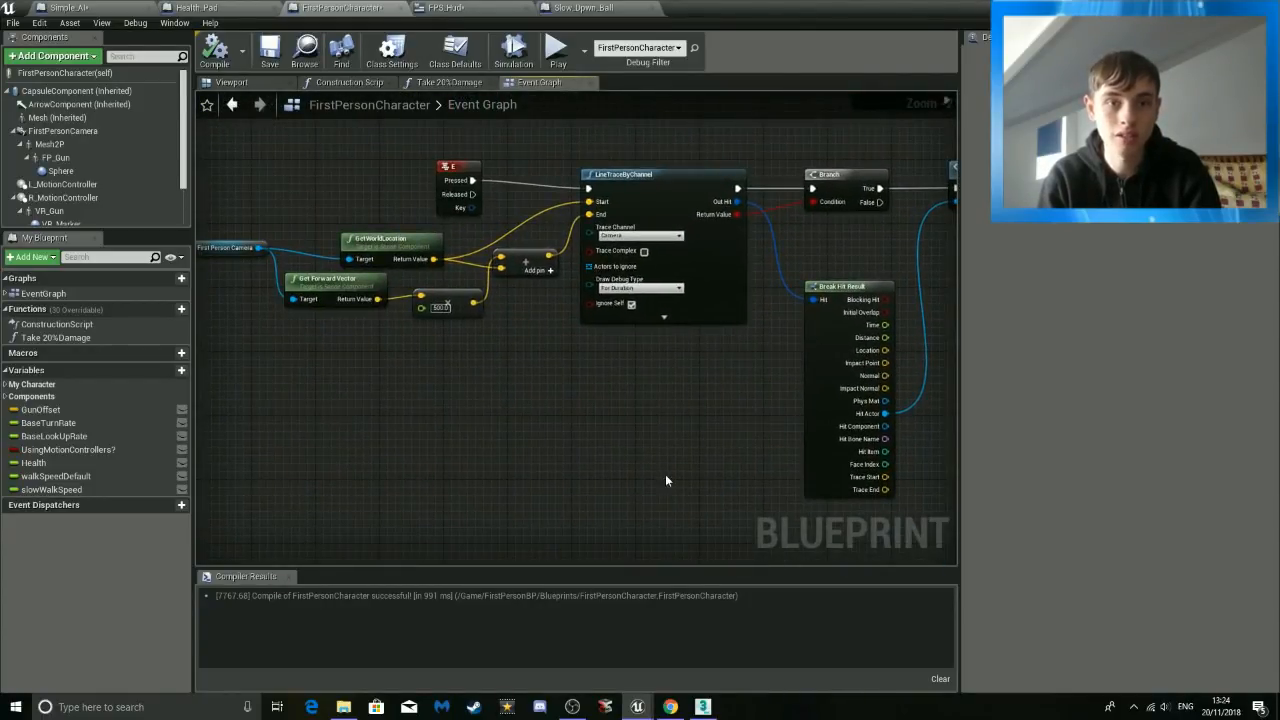
Examine the Event AnyDamage nodes that subtract from Health and the checkForDeath branch with its Print String.
{"action": "scroll", "coordinate": [518, 469], "scroll_direction": "down", "scroll_amount": 6}
{"action": "right_click_drag", "start_coordinate": [563, 508], "coordinate": [530, 328]}
{"action": "scroll", "coordinate": [530, 328], "scroll_direction": "up", "scroll_amount": 9}
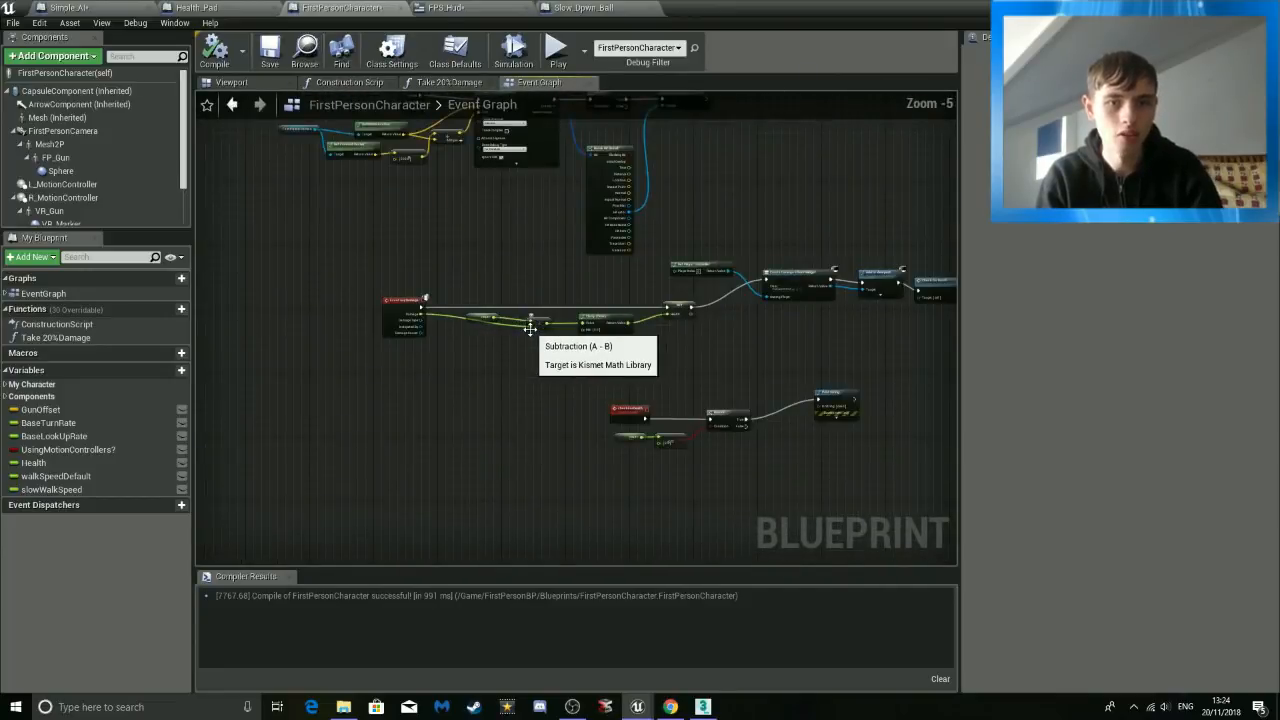
{"action": "scroll", "coordinate": [700, 375], "scroll_direction": "down", "scroll_amount": 2}
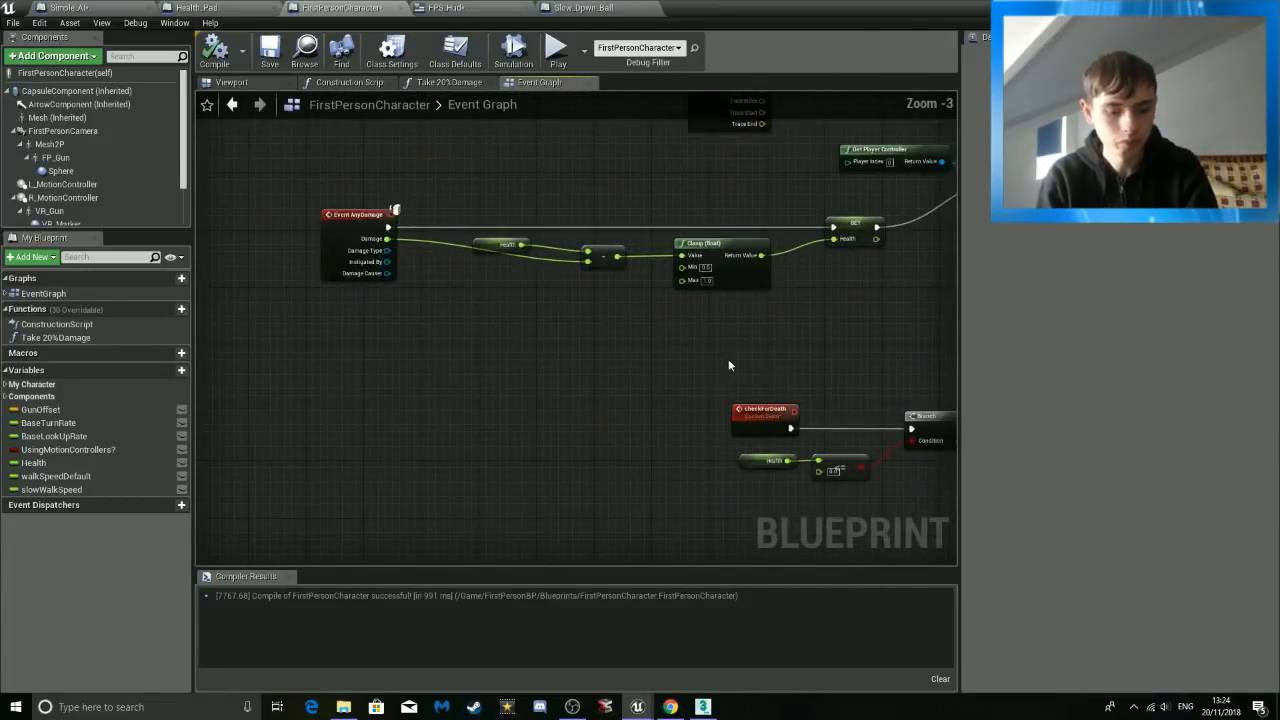
{"action": "right_click_drag", "start_coordinate": [729, 363], "coordinate": [574, 291]}
{"action": "right_click_drag", "start_coordinate": [828, 313], "coordinate": [770, 372]}
{"action": "scroll", "coordinate": [700, 405], "scroll_direction": "up", "scroll_amount": 3}
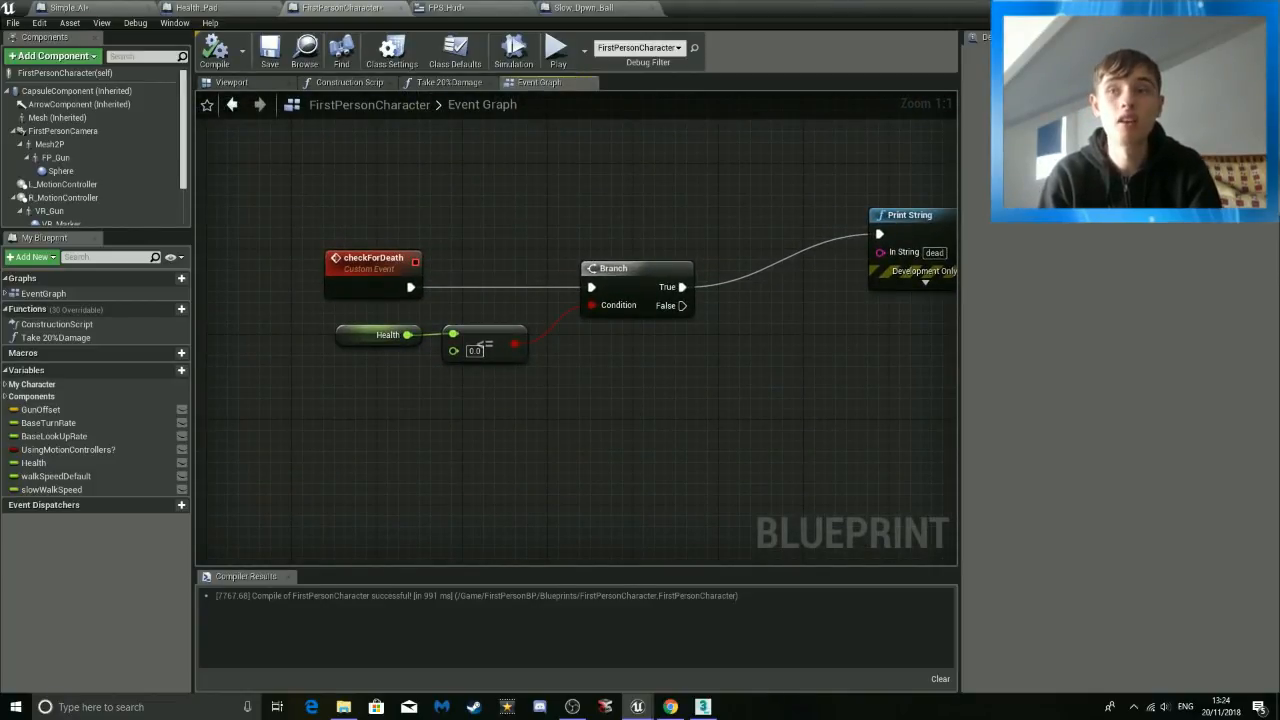
View the RedVignette texture from the Damage_Effect folder under Blueprints, then close it.
{"action": "left_click", "coordinate": [1232, 8]}
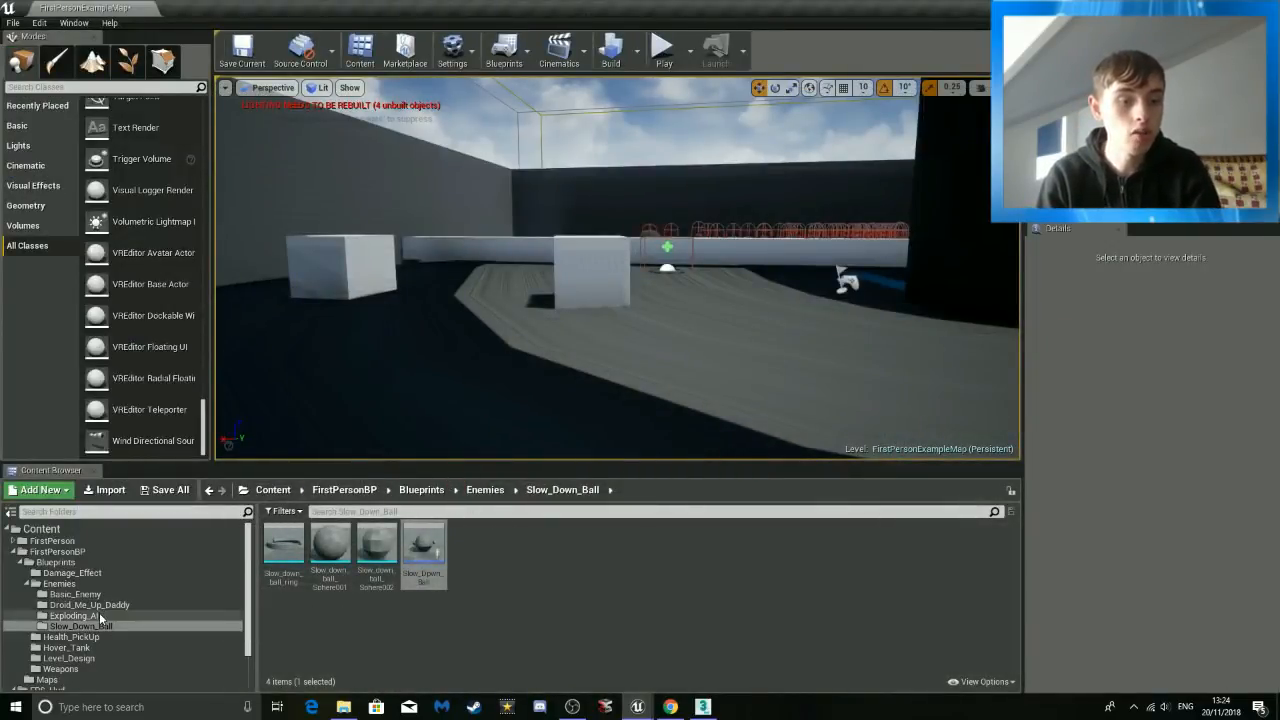
{"action": "scroll", "coordinate": [95, 607], "scroll_direction": "down", "scroll_amount": 2}
{"action": "left_click", "coordinate": [80, 526]}
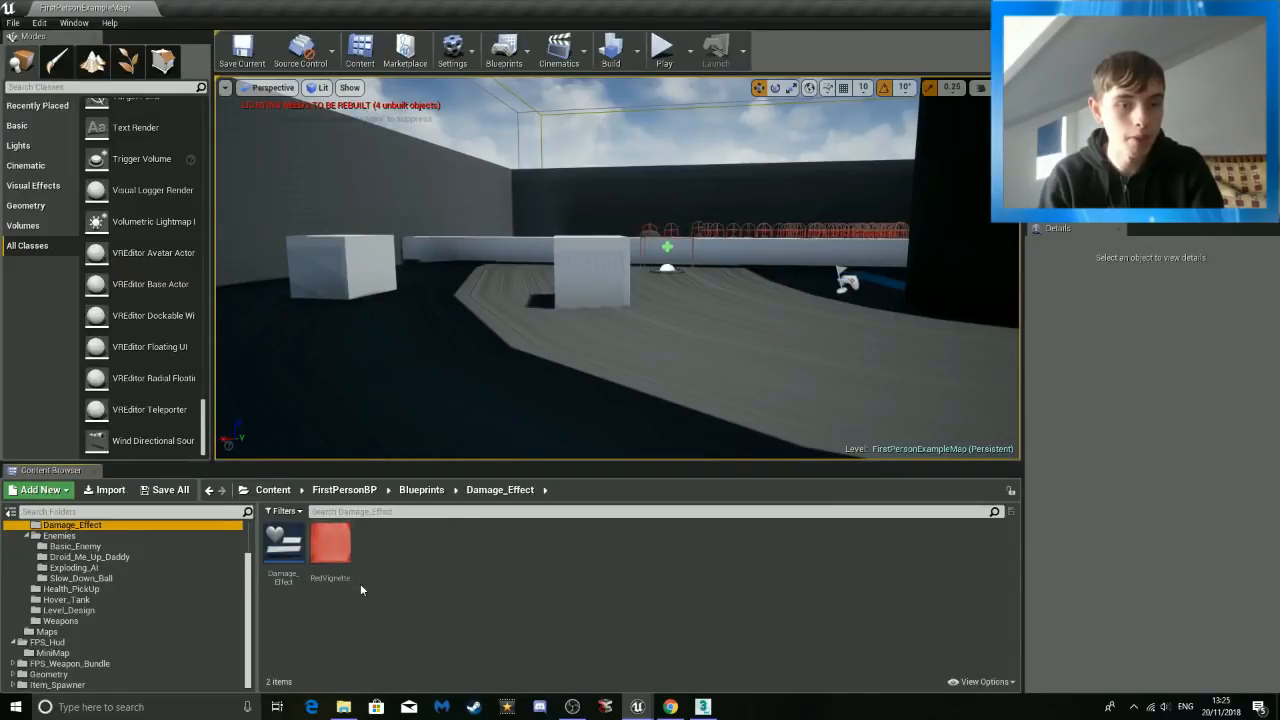
{"action": "double_click", "coordinate": [330, 553]}
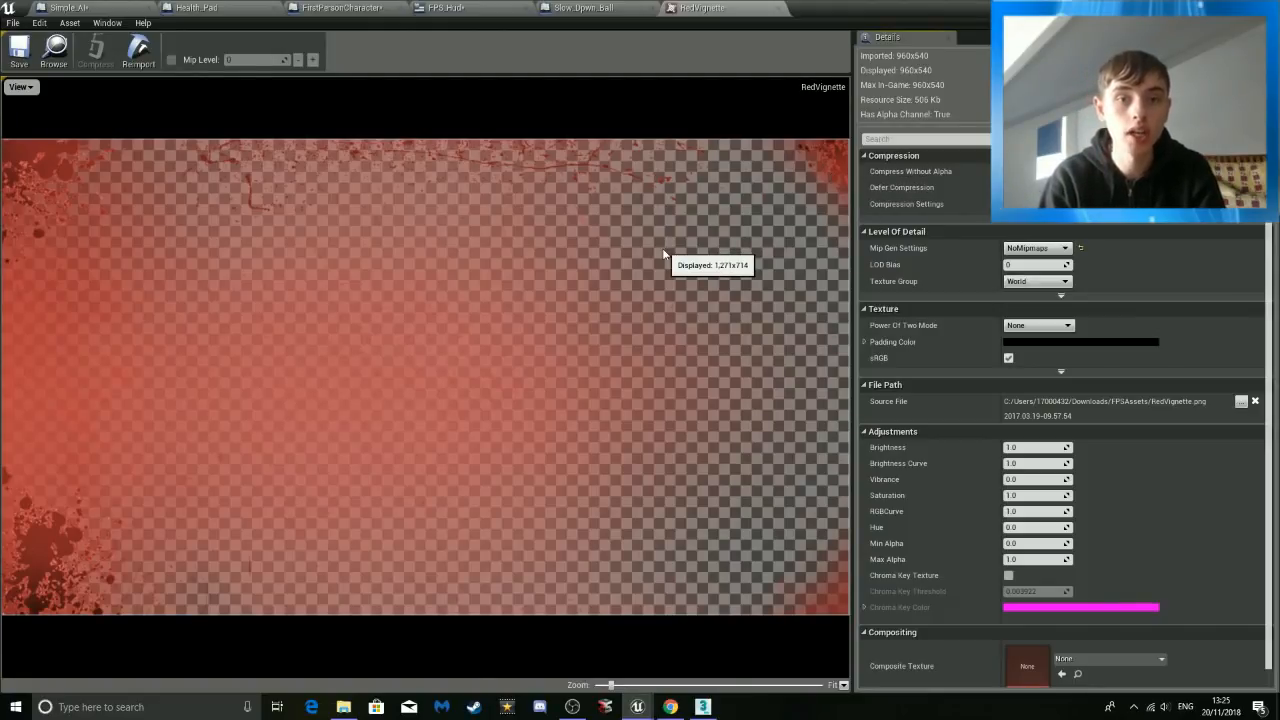
{"action": "left_click", "coordinate": [779, 9]}
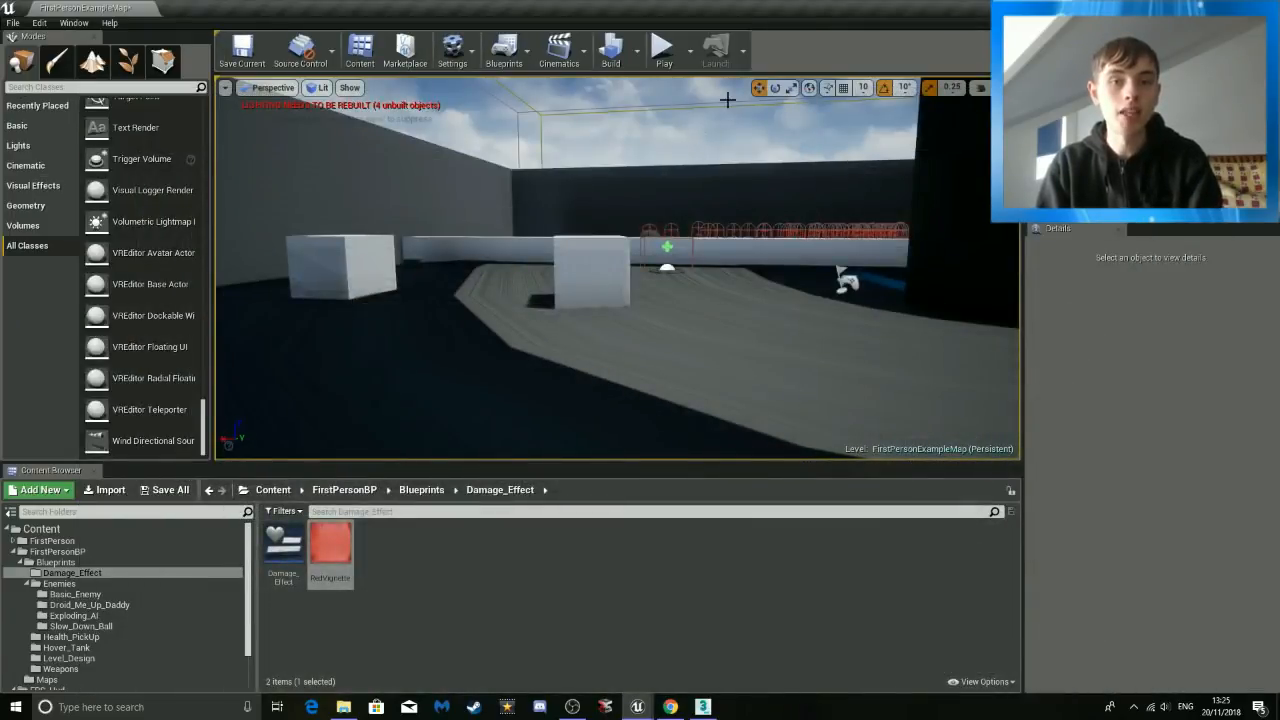
Start a play-test and let the pursuing enemies hit the player to check the red damage effect and health bar.
{"action": "right_click_drag", "start_coordinate": [617, 300], "coordinate": [640, 338]}
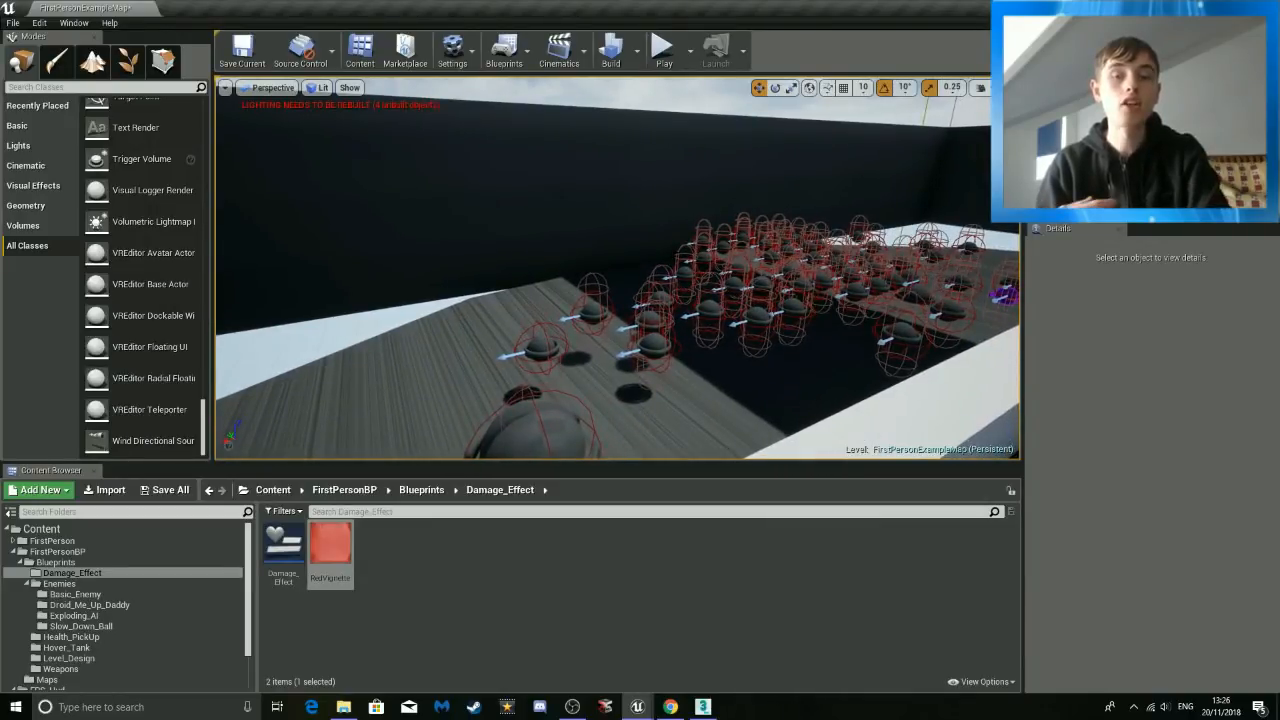
{"action": "right_click_drag", "start_coordinate": [640, 338], "coordinate": [655, 372]}
{"action": "left_click", "coordinate": [660, 48]}
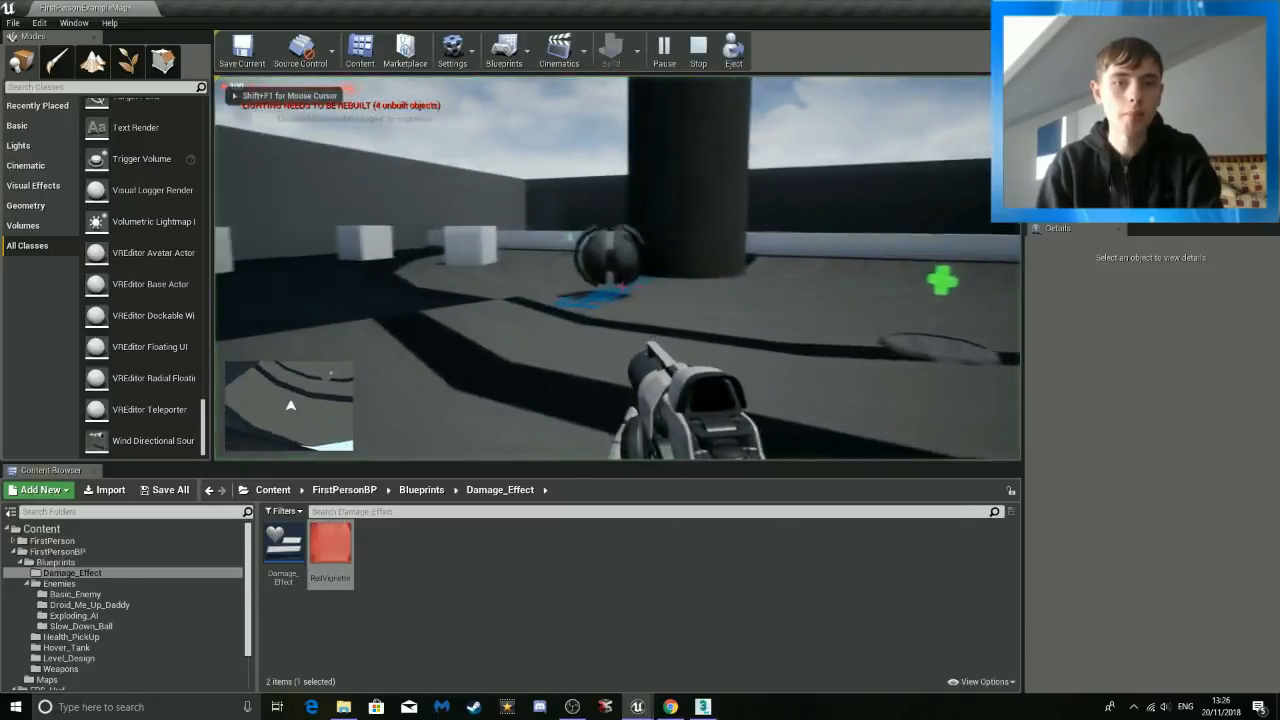
{"action": "key", "text": "w"}
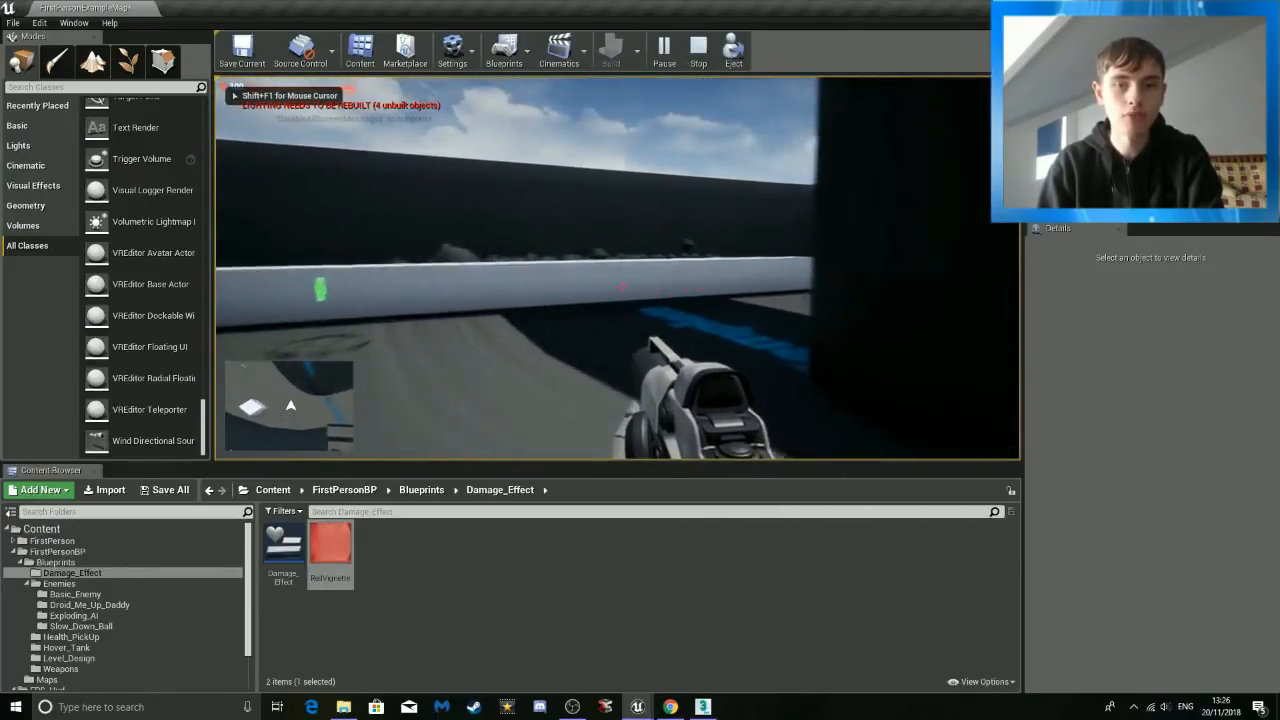
{"action": "key", "text": "s"}
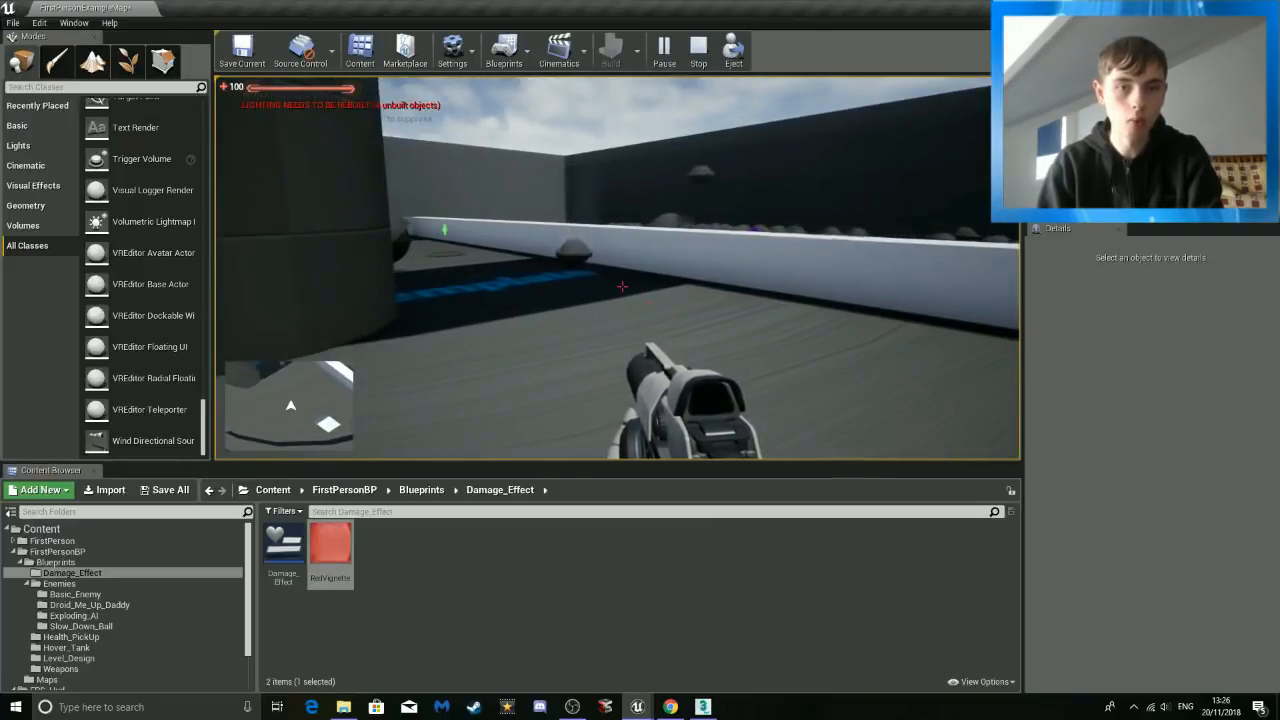
{"action": "key", "text": "s"}
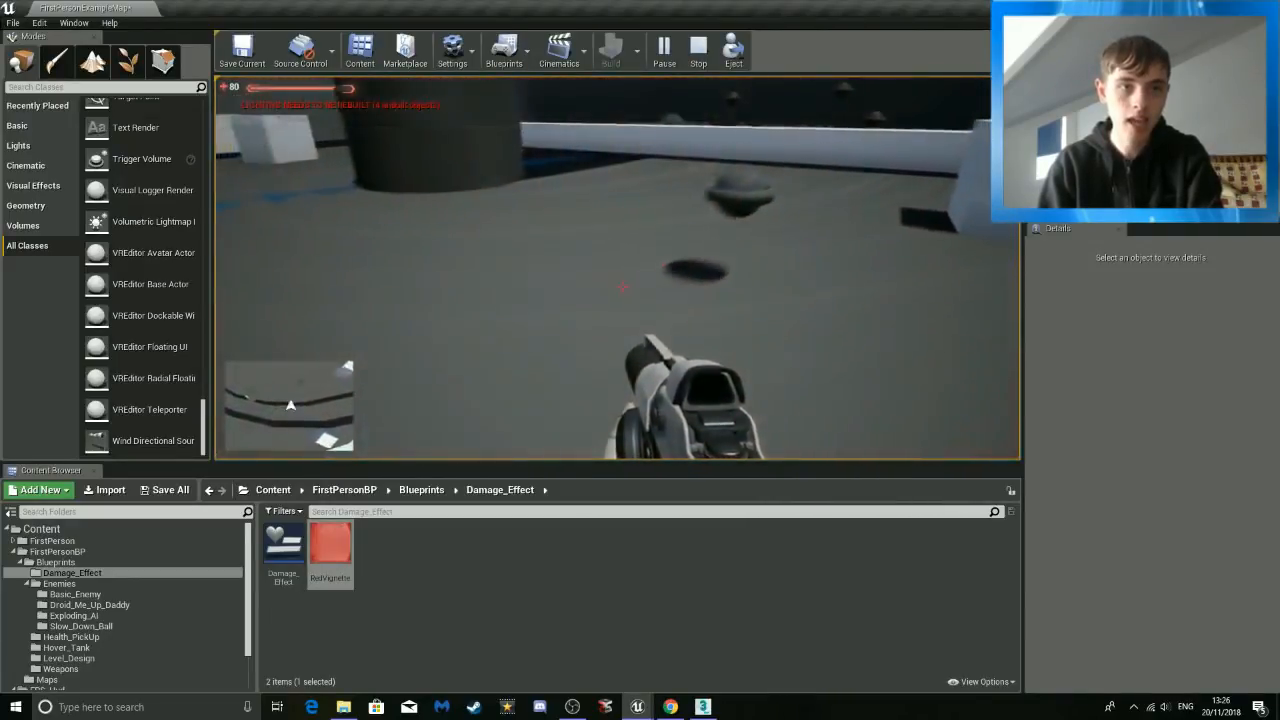
{"action": "key", "text": "s"}
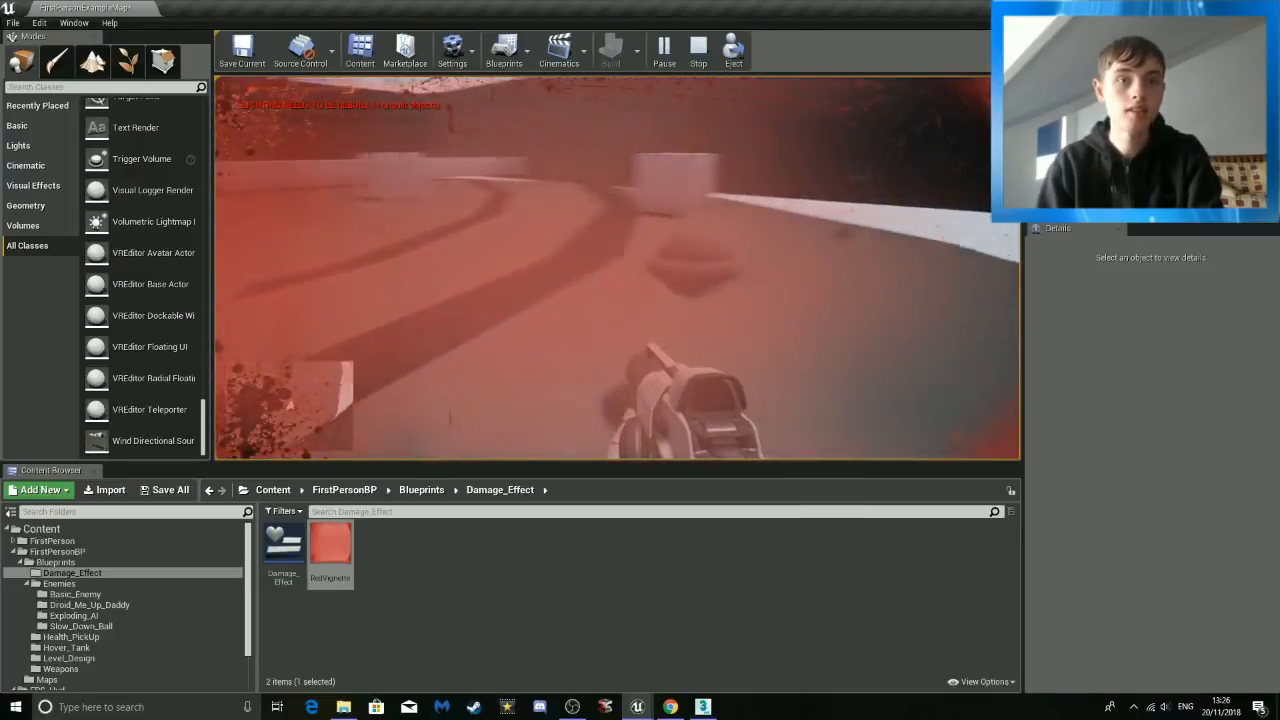
{"action": "key", "text": "s"}
Walk through the arena and fire three shots at the pursuing slow-down ball.
{"action": "key", "text": "w"}
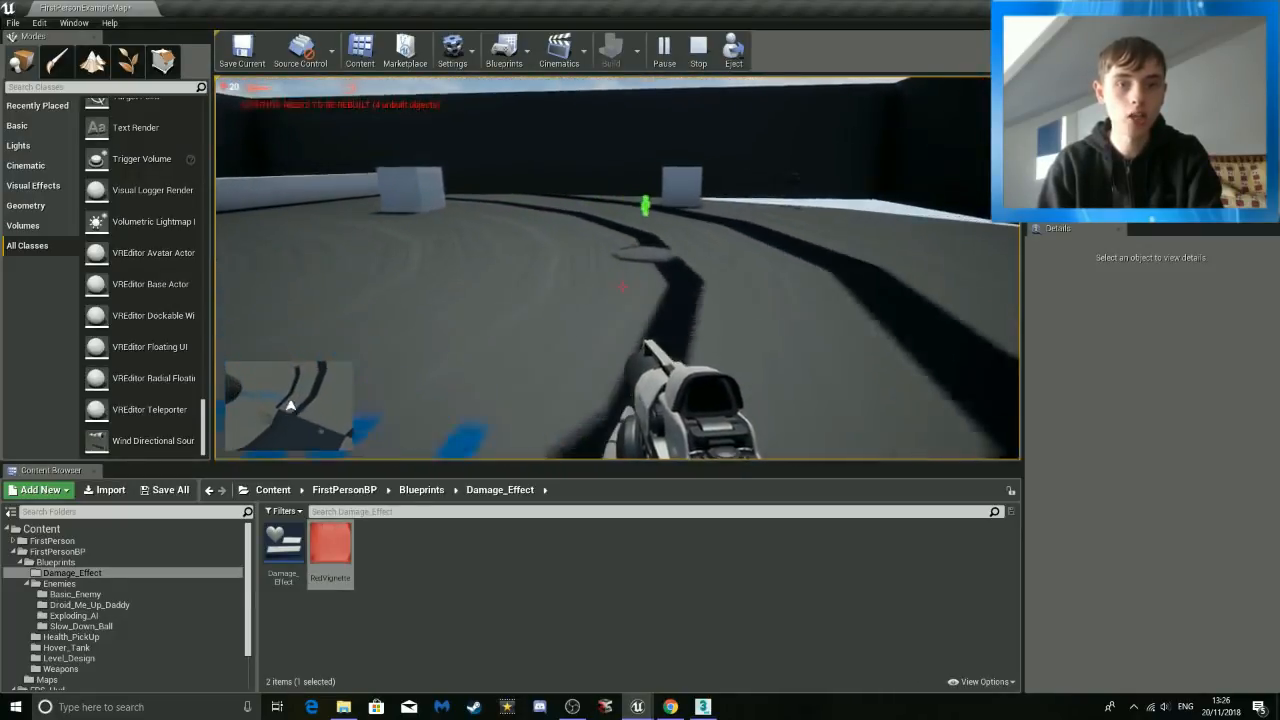
{"action": "key", "text": "w"}
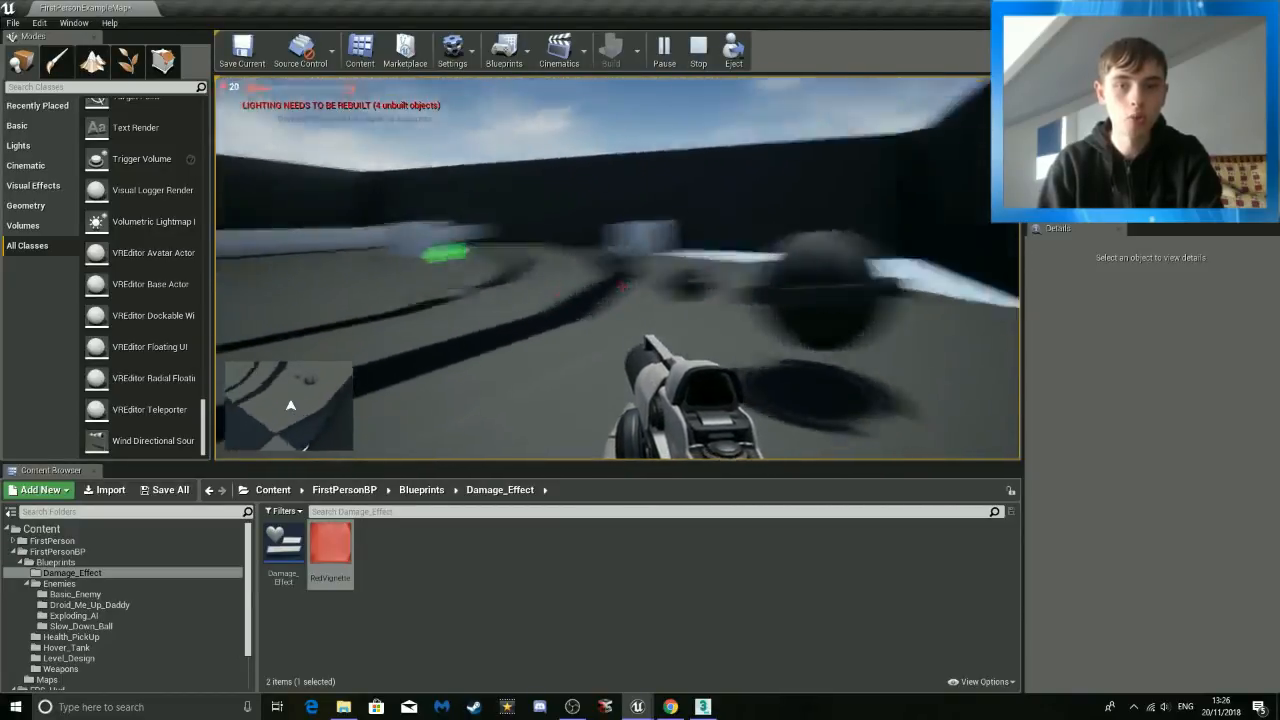
{"action": "key", "text": "s"}
{"action": "left_click", "coordinate": [622, 286]}
{"action": "left_click", "coordinate": [622, 286]}
{"action": "left_click", "coordinate": [622, 286]}
{"action": "key", "text": "w"}
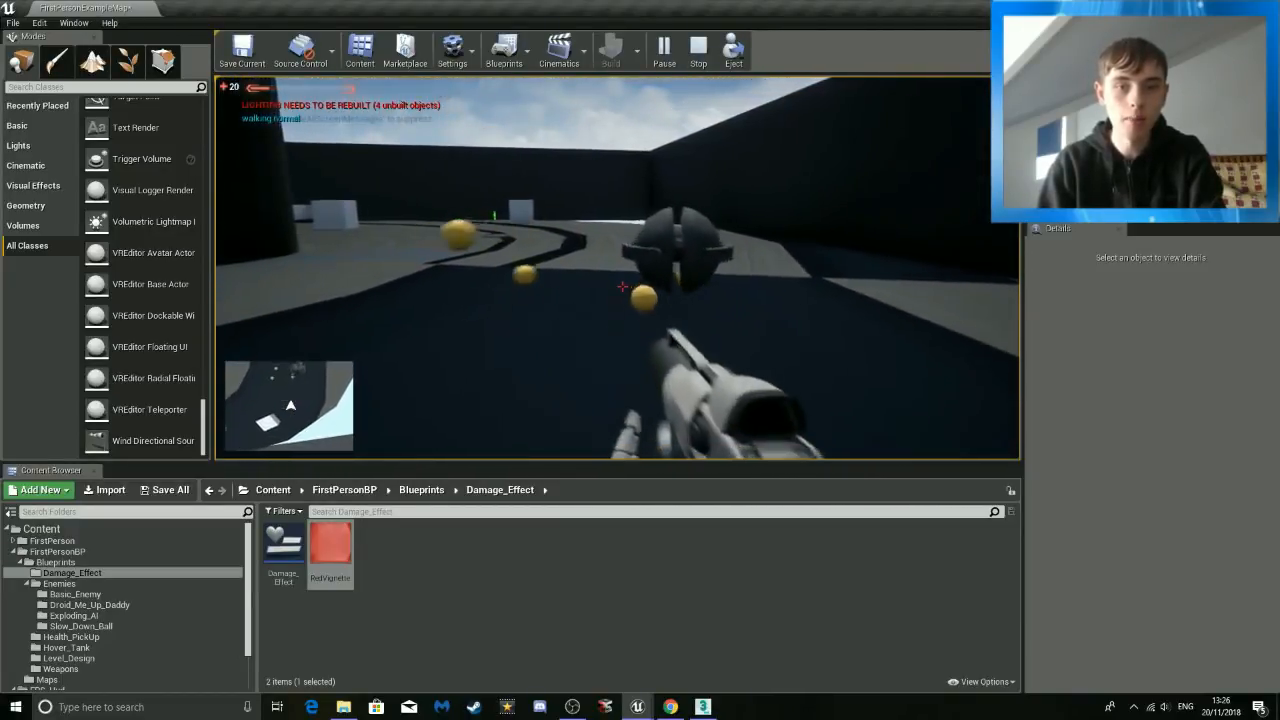
Let the enemy damage the player down to zero health, test a health pickup, and end the play-test.
{"action": "key", "text": "s"}
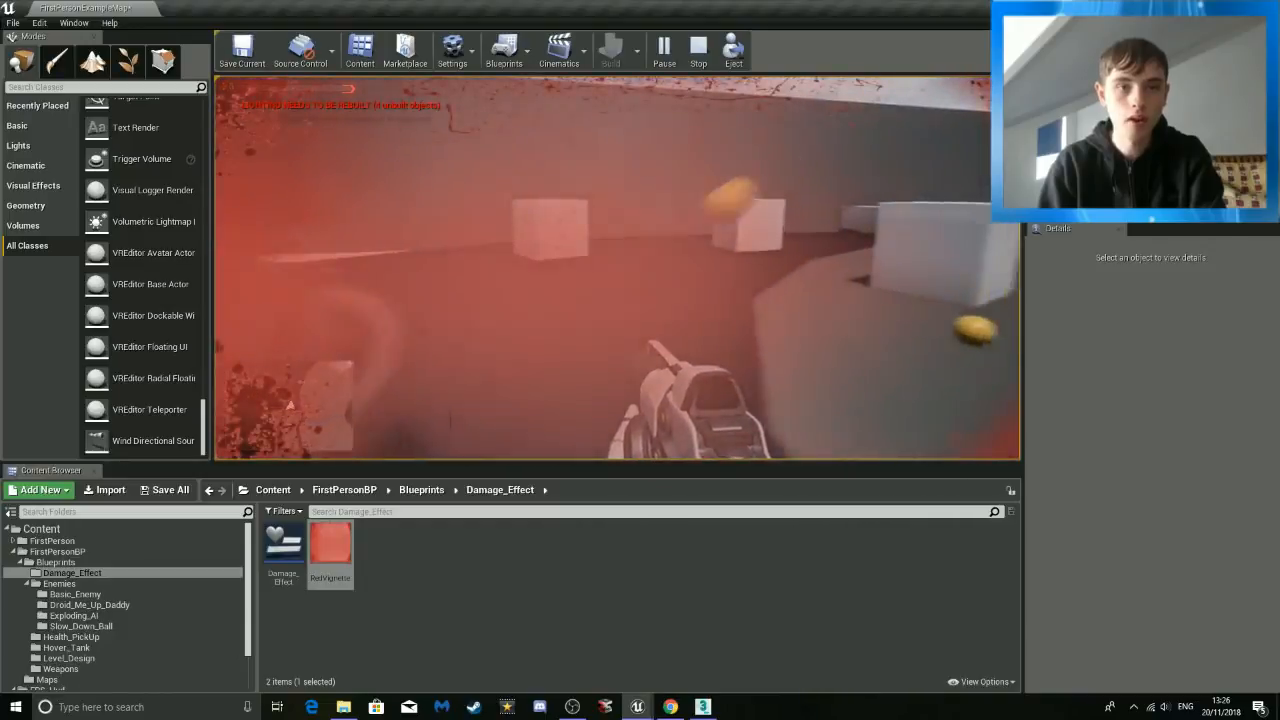
{"action": "key", "text": "w"}
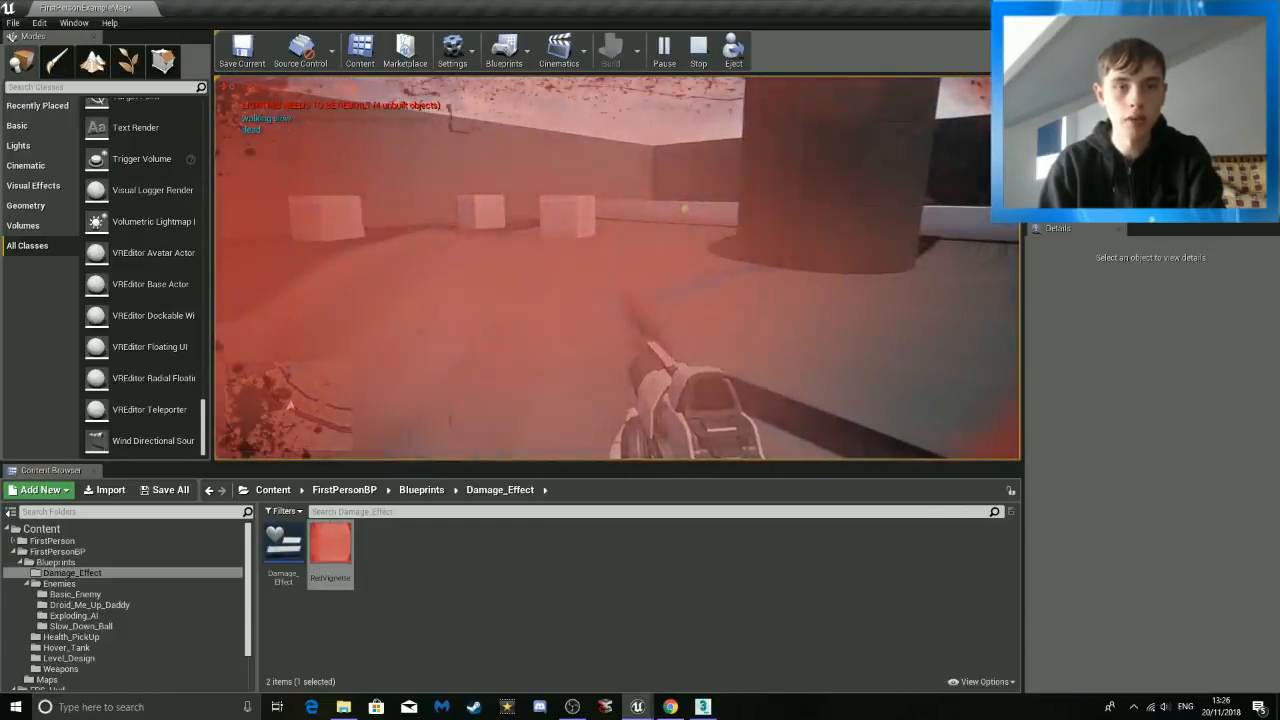
{"action": "key", "text": "w"}
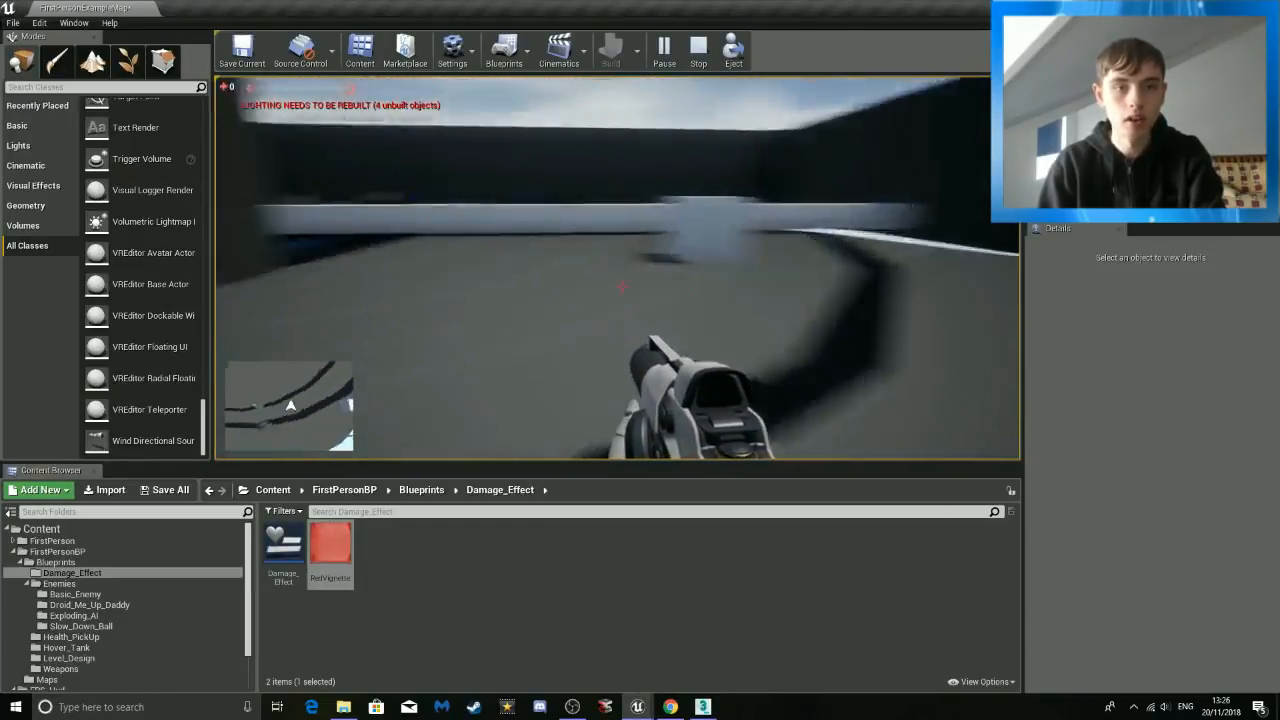
{"action": "key", "text": "w"}
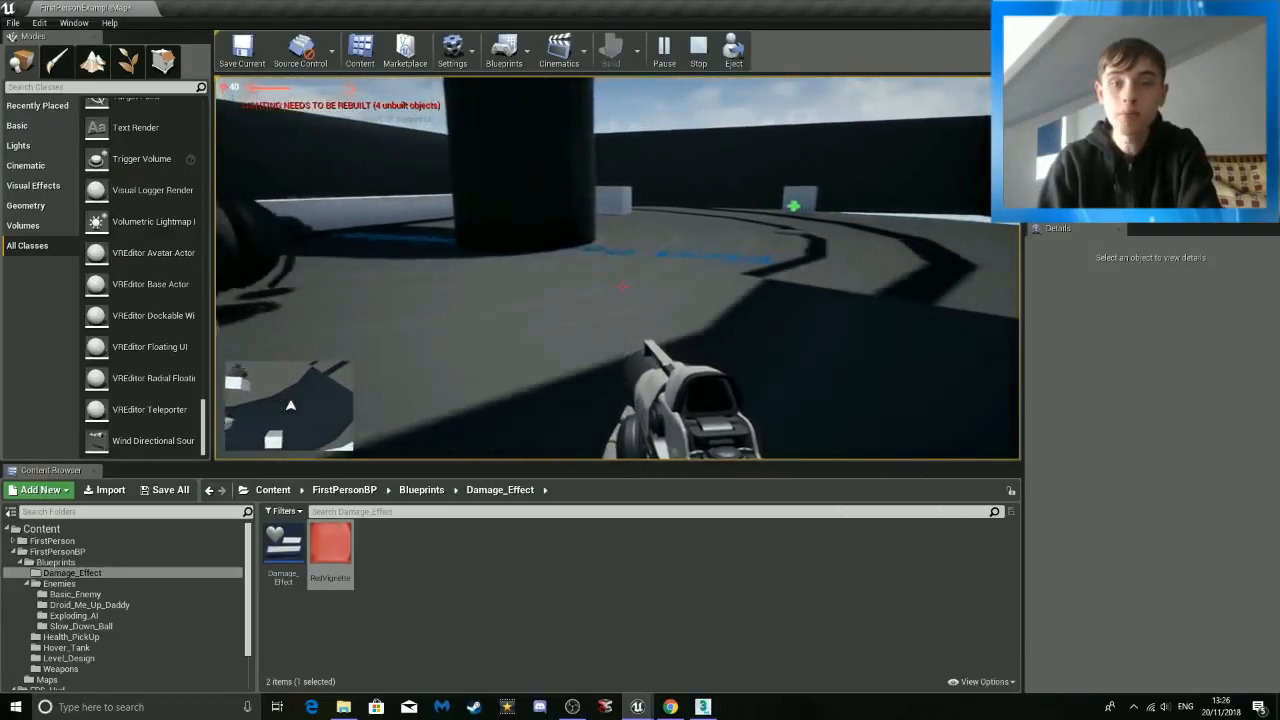
{"action": "key", "text": "Escape"}
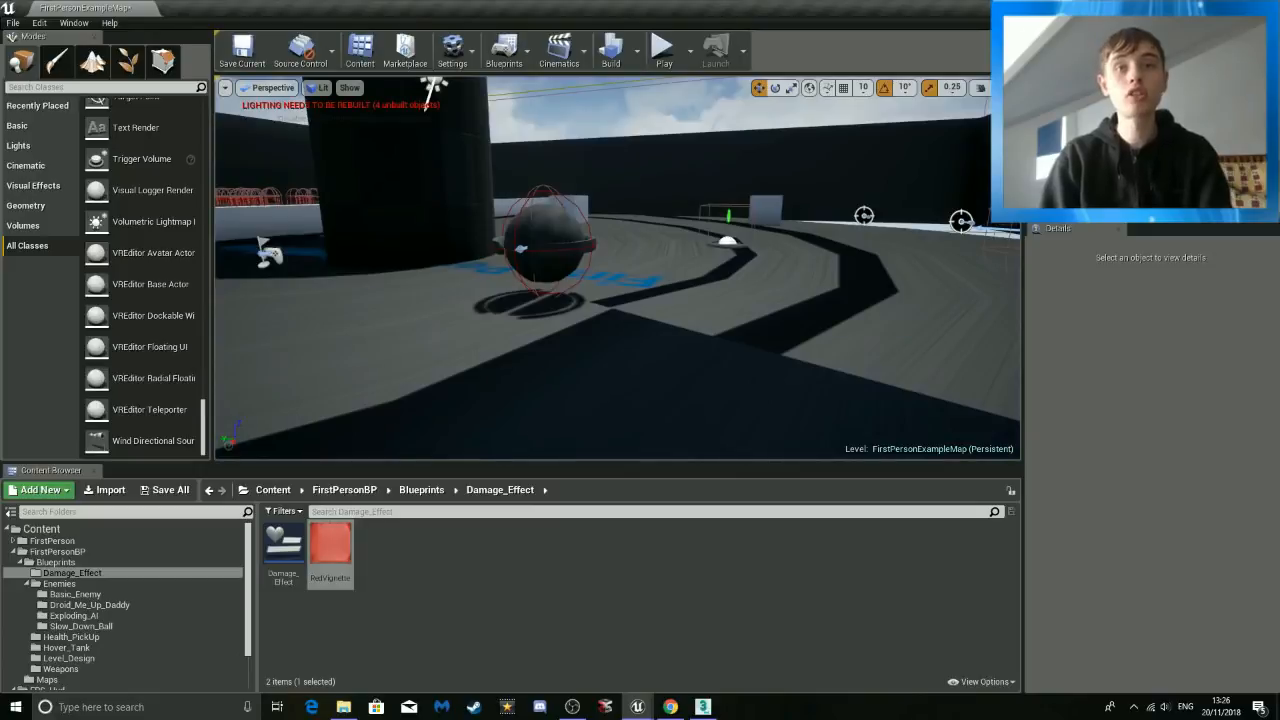
Move the Slow_Dpwn_Ball2 enemy across the barrier beside the other enemies, to Y about 967.
{"action": "right_click_drag", "start_coordinate": [711, 291], "coordinate": [650, 288]}
{"action": "key", "text": "s"}
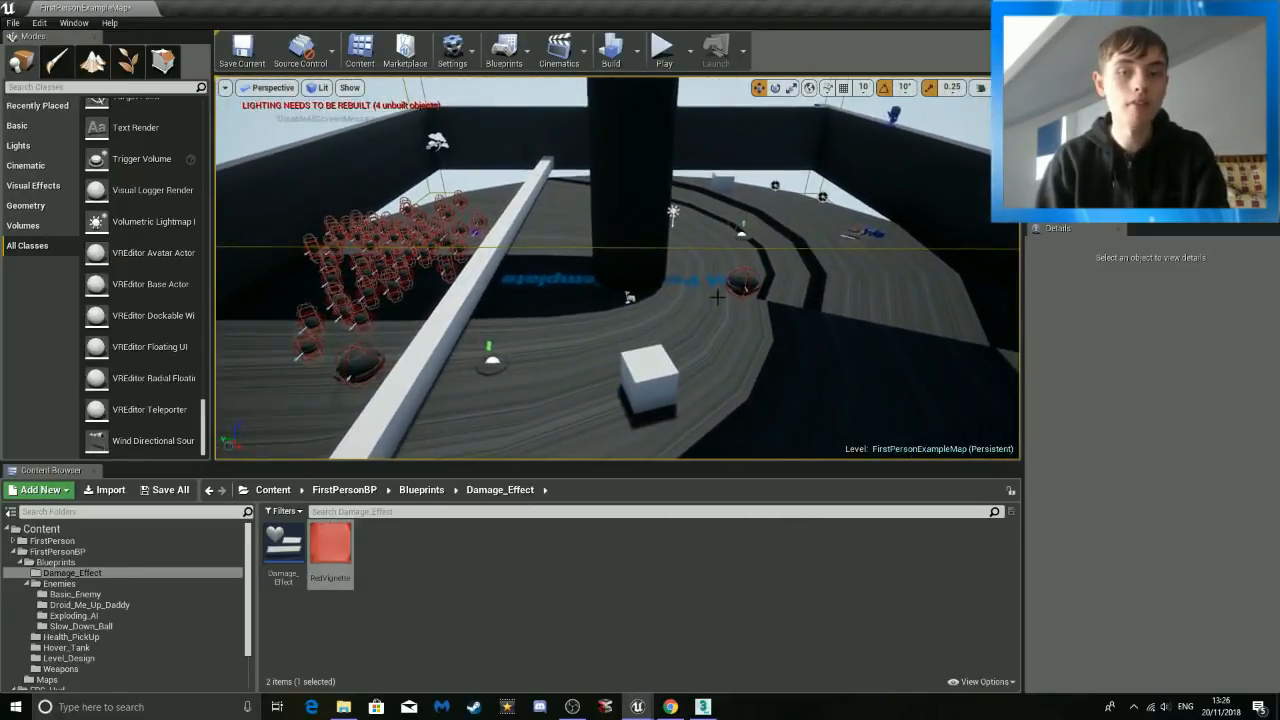
{"action": "left_click", "coordinate": [747, 277]}
{"action": "left_click_drag", "start_coordinate": [712, 284], "coordinate": [395, 275]}
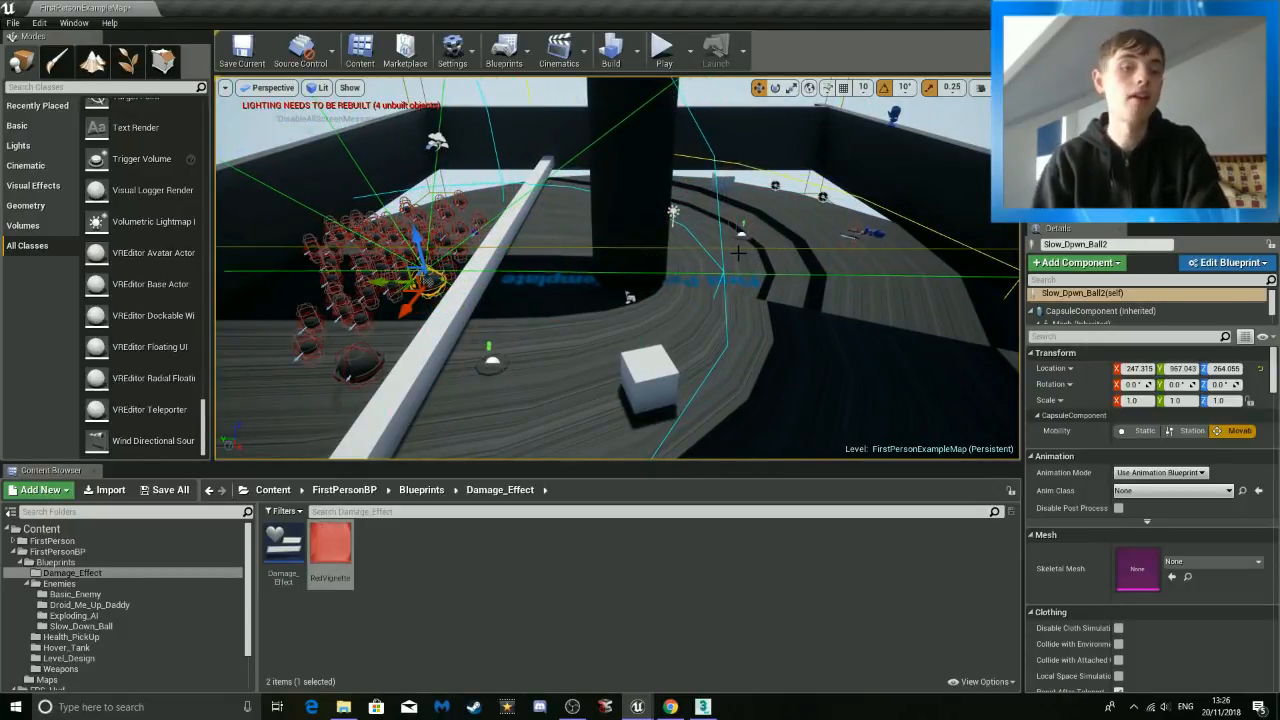
Adjust the height of the long white Cube barrier to Z about 272.
{"action": "right_click_drag", "start_coordinate": [738, 253], "coordinate": [671, 243]}
{"action": "left_click", "coordinate": [656, 246]}
{"action": "left_click_drag", "start_coordinate": [465, 215], "coordinate": [464, 193]}
{"action": "right_click_drag", "start_coordinate": [464, 193], "coordinate": [953, 118]}
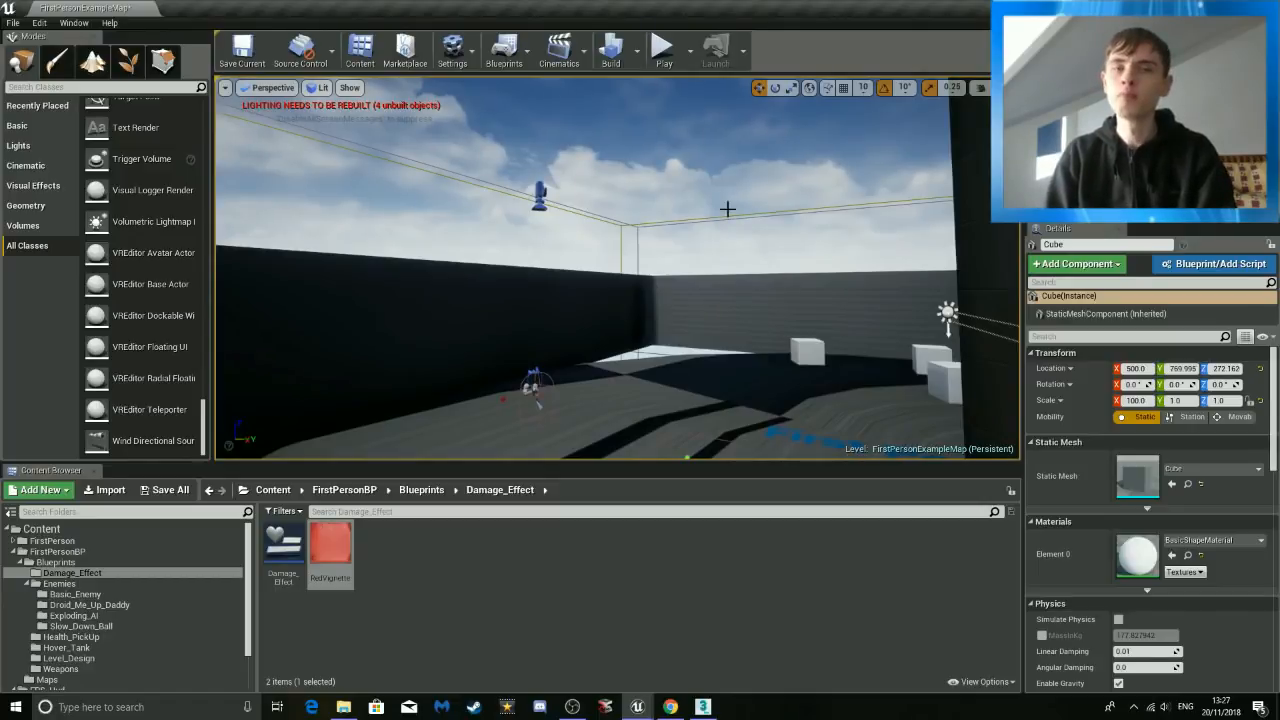
{"action": "right_click_drag", "start_coordinate": [707, 268], "coordinate": [980, 297]}
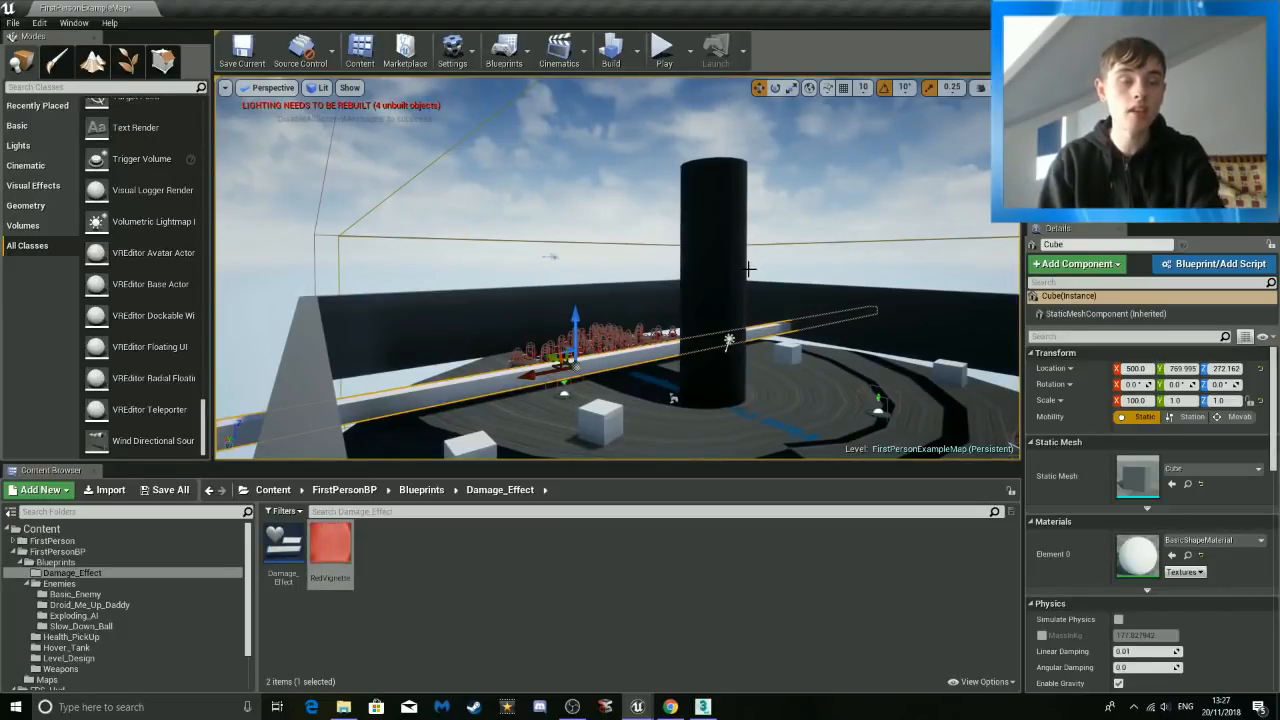
Move the Exploding_Ball enemy from behind the barrier into the open arena, to Y about -376.
{"action": "right_click_drag", "start_coordinate": [618, 268], "coordinate": [722, 298]}
{"action": "key", "text": "w"}
{"action": "mouse_move", "coordinate": [617, 268]}
{"action": "right_mouse_down"}
{"action": "mouse_move", "coordinate": [617, 310]}
{"action": "mouse_move", "coordinate": [602, 285]}
{"action": "mouse_move", "coordinate": [640, 272]}
{"action": "mouse_move", "coordinate": [622, 318]}
{"action": "mouse_move", "coordinate": [562, 302]}
{"action": "mouse_move", "coordinate": [604, 280]}
{"action": "right_mouse_up"}
{"action": "key", "text": "w"}
{"action": "key", "text": "a"}
{"action": "right_click_drag", "start_coordinate": [700, 300], "coordinate": [676, 303]}
{"action": "right_click", "coordinate": [573, 282]}
{"action": "right_click_drag", "start_coordinate": [566, 284], "coordinate": [614, 207]}
{"action": "key", "text": "s"}
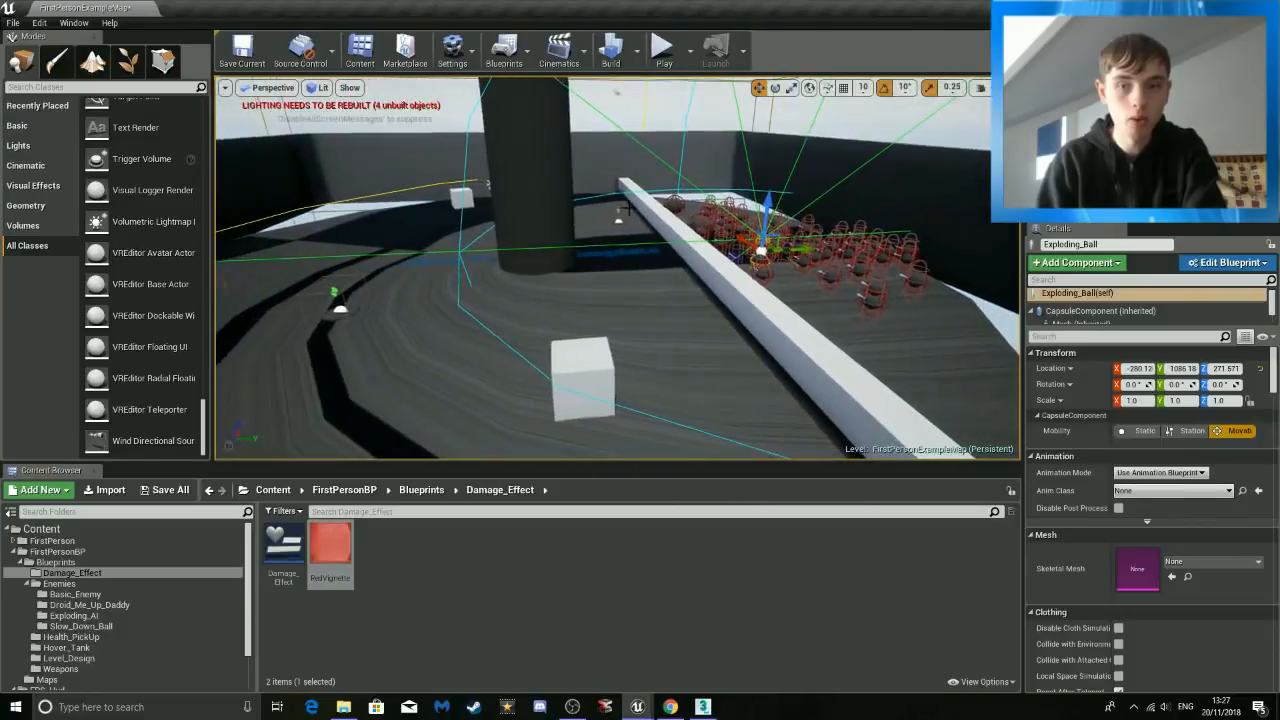
{"action": "left_click_drag", "start_coordinate": [503, 268], "coordinate": [451, 256]}
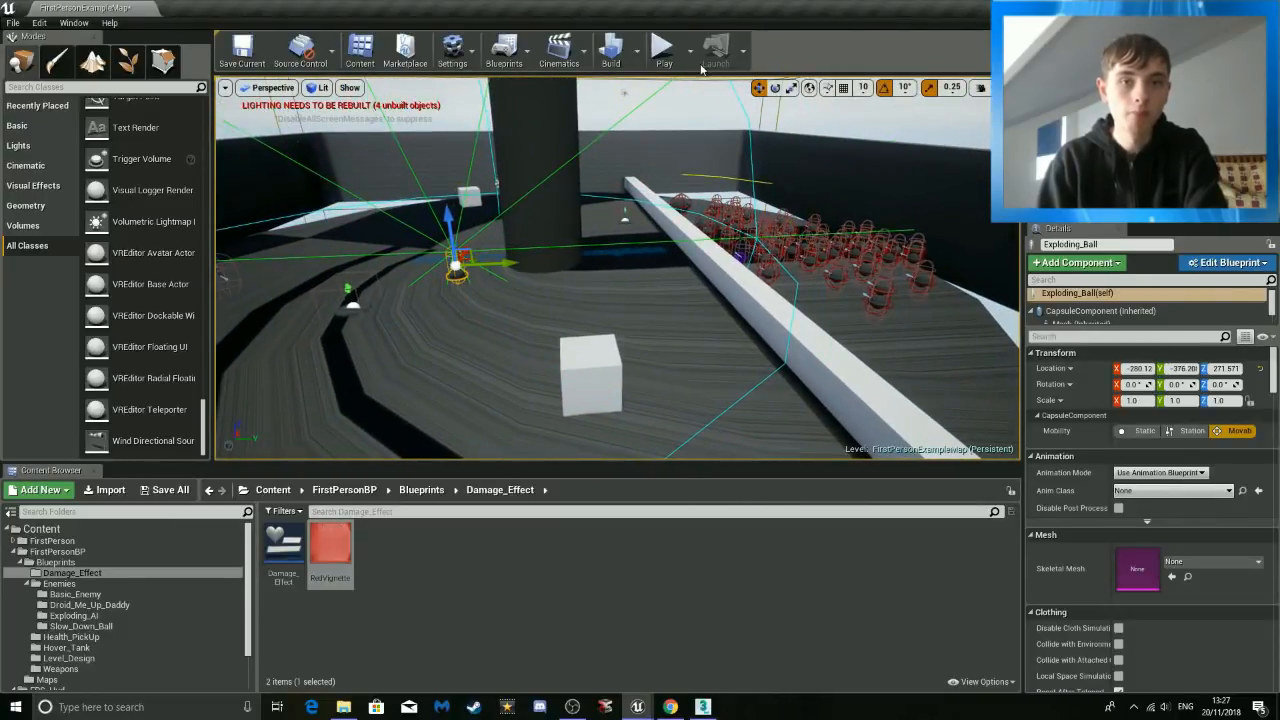
Start a play-test, advance towards the central pillar, and fire repeatedly across the arena to test the exploding enemy.
{"action": "left_click", "coordinate": [666, 55]}
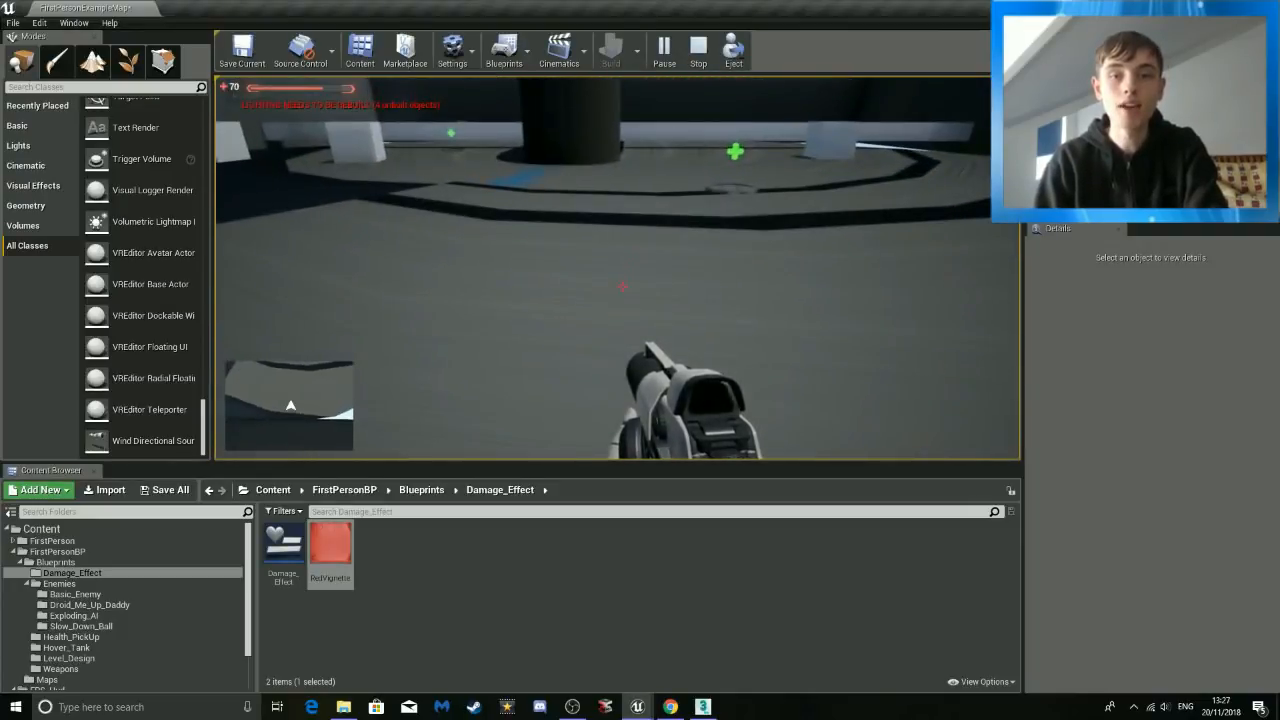
{"action": "key", "text": "w"}
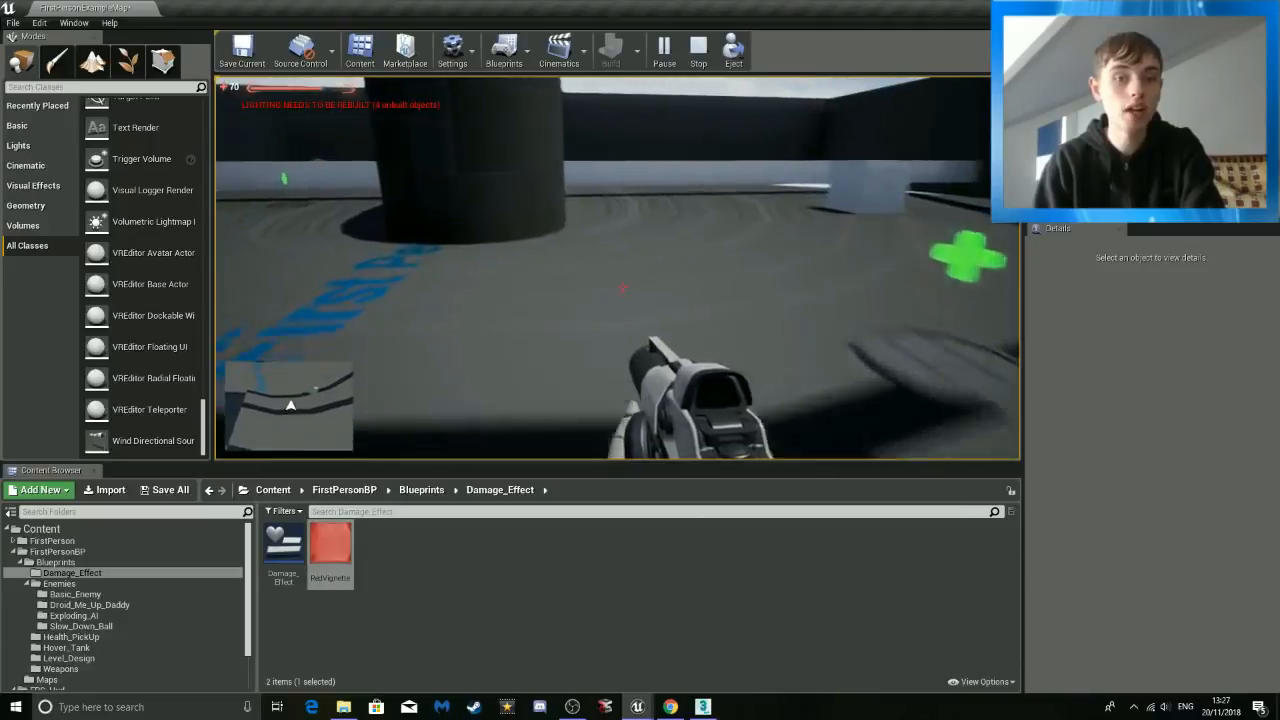
{"action": "left_click", "coordinate": [621, 287]}
{"action": "key", "text": "s"}
{"action": "left_click", "coordinate": [621, 287]}
{"action": "left_click", "coordinate": [621, 287]}
{"action": "left_click", "coordinate": [621, 287]}
{"action": "key", "text": "w"}
{"action": "left_click", "coordinate": [621, 287]}
{"action": "left_click", "coordinate": [621, 287]}
{"action": "key", "text": "s"}
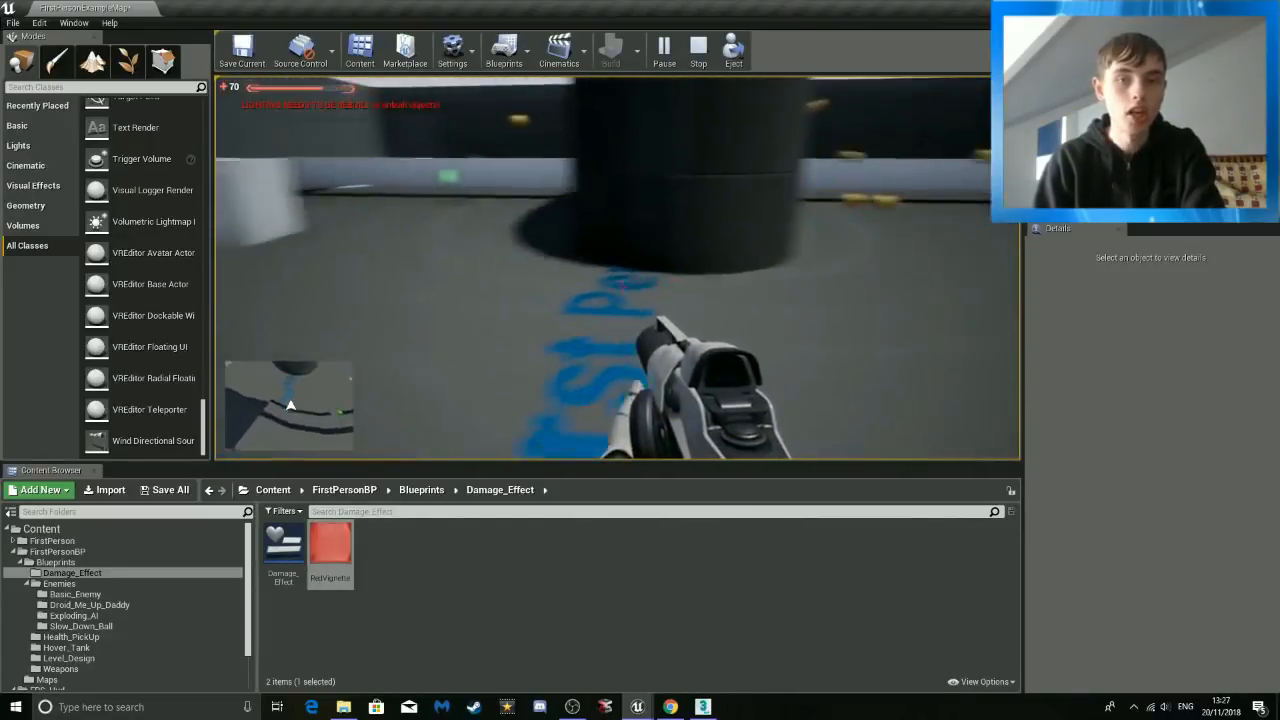
Back away from the pillar, fire more shots across the arena, and end the play-test.
{"action": "key", "text": "s"}
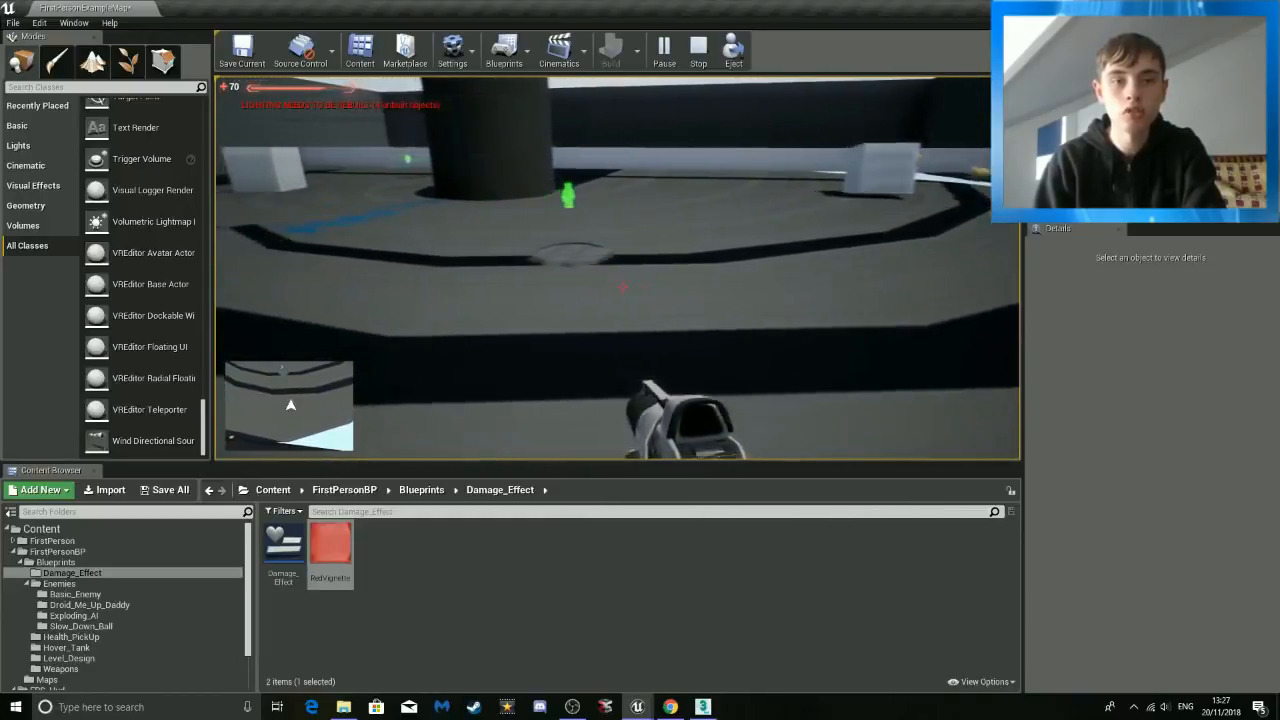
{"action": "key", "text": "s"}
{"action": "left_click", "coordinate": [621, 287]}
{"action": "left_click", "coordinate": [621, 287]}
{"action": "left_click", "coordinate": [621, 287]}
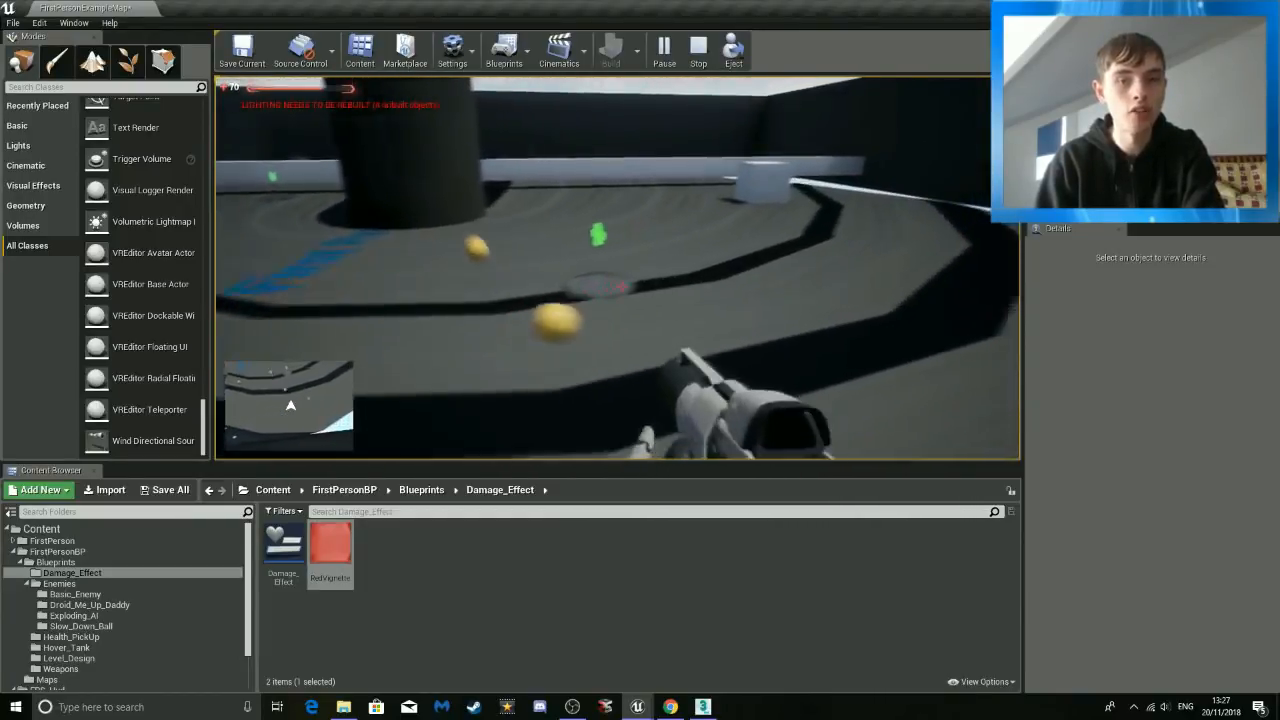
{"action": "left_click", "coordinate": [621, 287]}
{"action": "key", "text": "w"}
{"action": "left_click", "coordinate": [621, 287]}
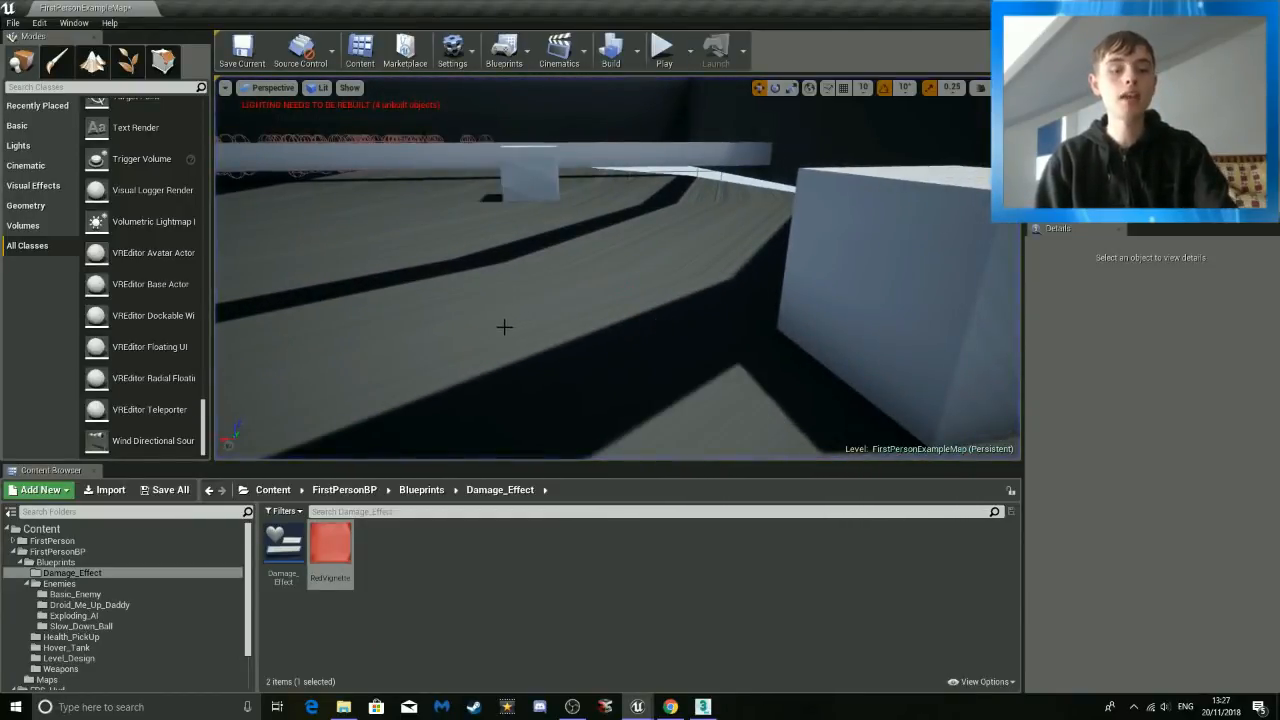
Show the Droid_Me_Up_Daddy enemy assets and look around the arena in the level.
{"action": "left_click", "coordinate": [80, 605]}
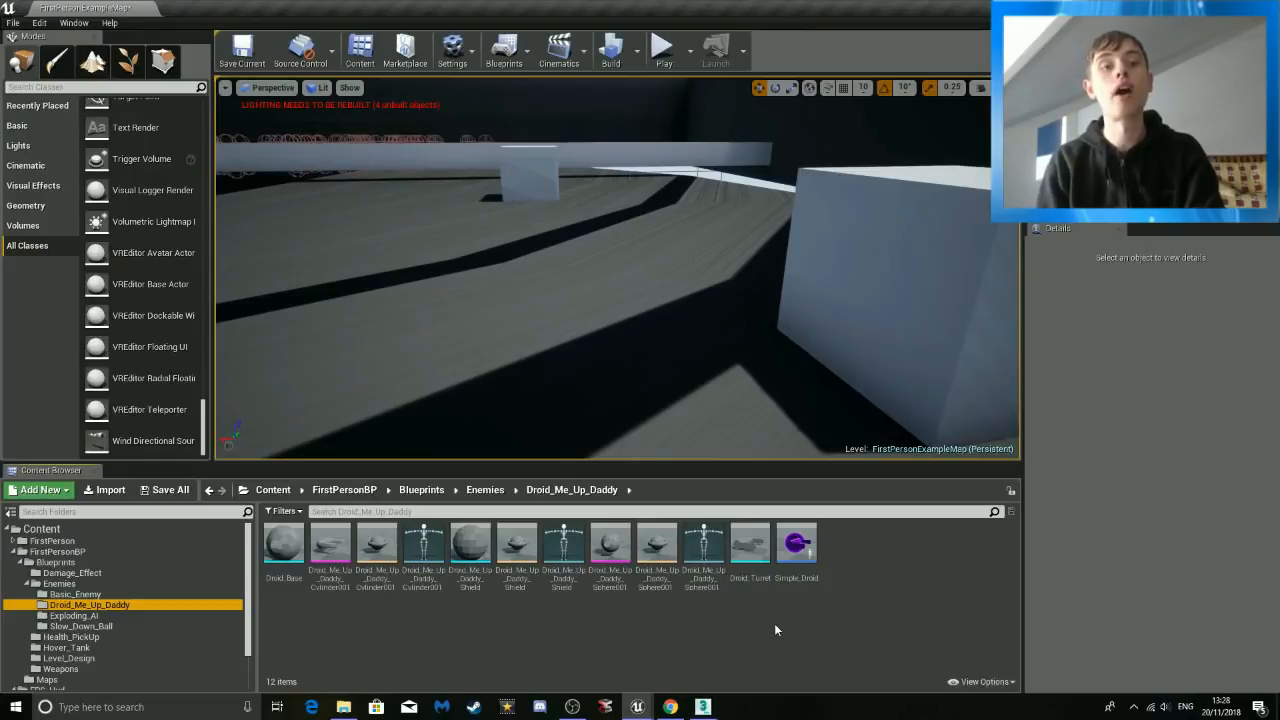
{"action": "right_click_drag", "start_coordinate": [497, 357], "coordinate": [705, 355]}
{"action": "key", "text": "w"}
{"action": "key", "text": "s"}
{"action": "key", "text": "w"}
{"action": "key", "text": "w"}
{"action": "key", "text": "w"}
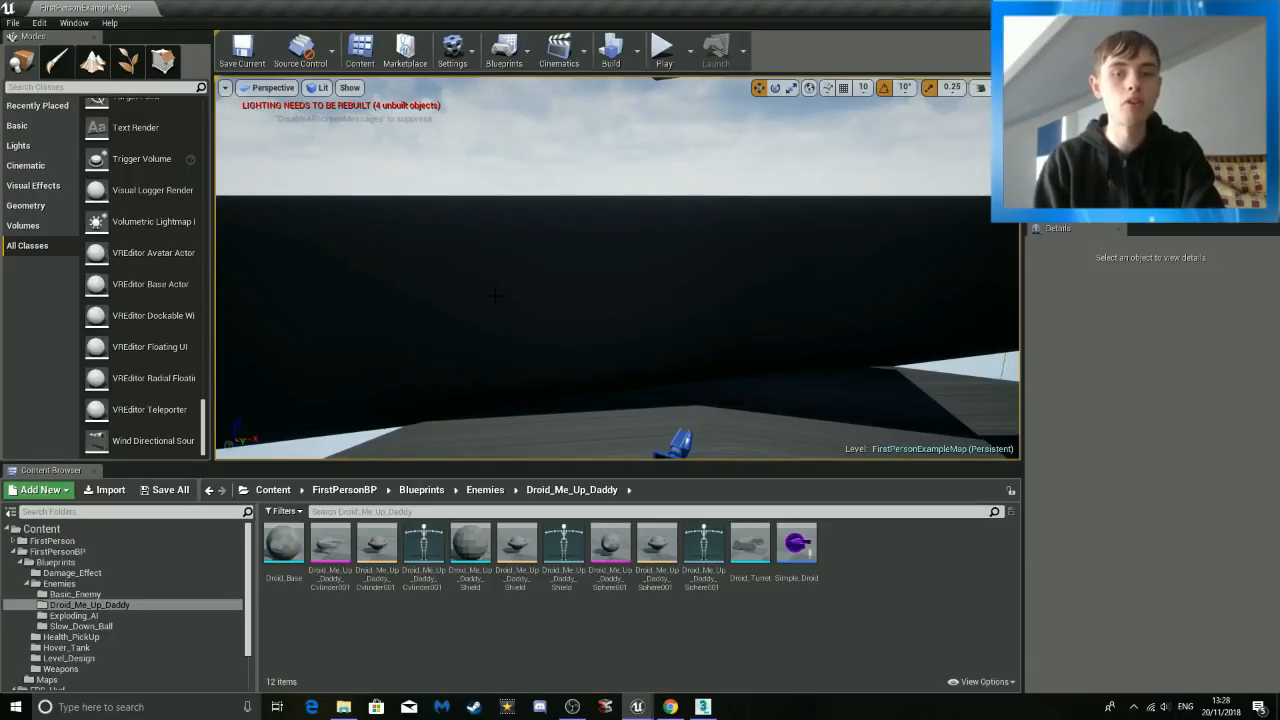
Move the Exploding_Ball enemy back behind the white barrier among the other enemies, to Y about 1112.
{"action": "right_click_drag", "start_coordinate": [618, 268], "coordinate": [506, 298]}
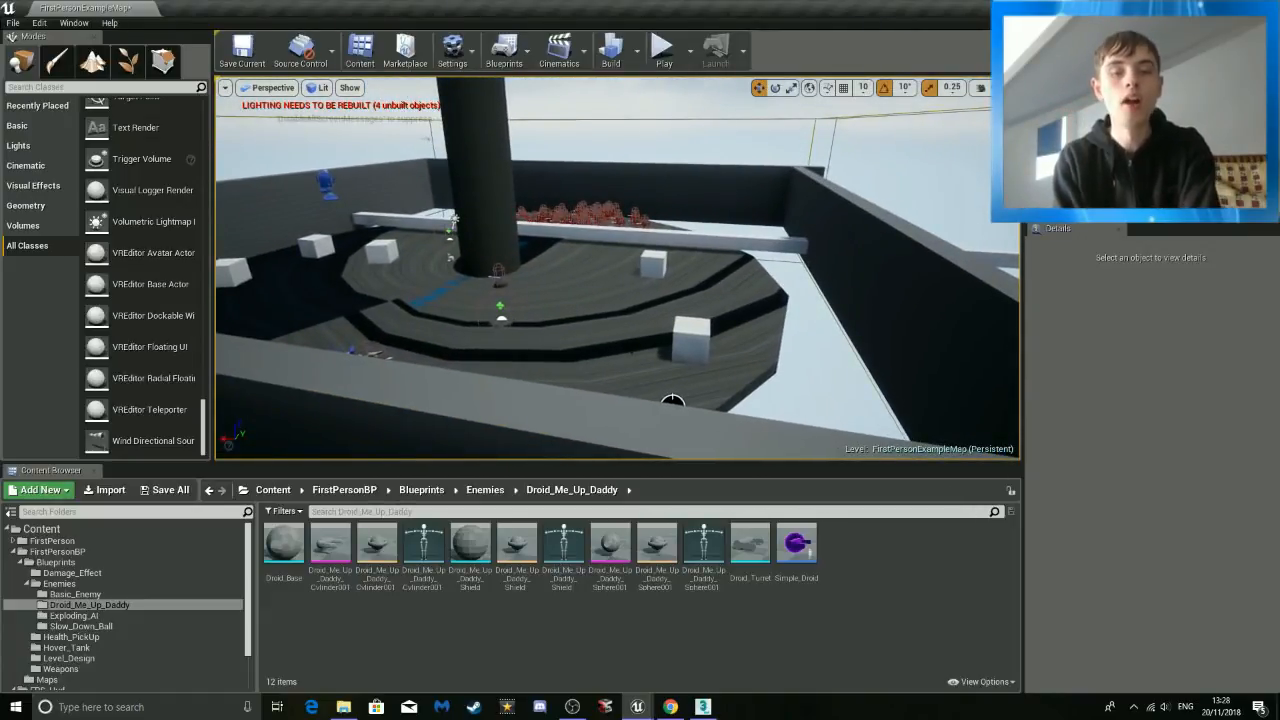
{"action": "right_click_drag", "start_coordinate": [506, 298], "coordinate": [470, 312]}
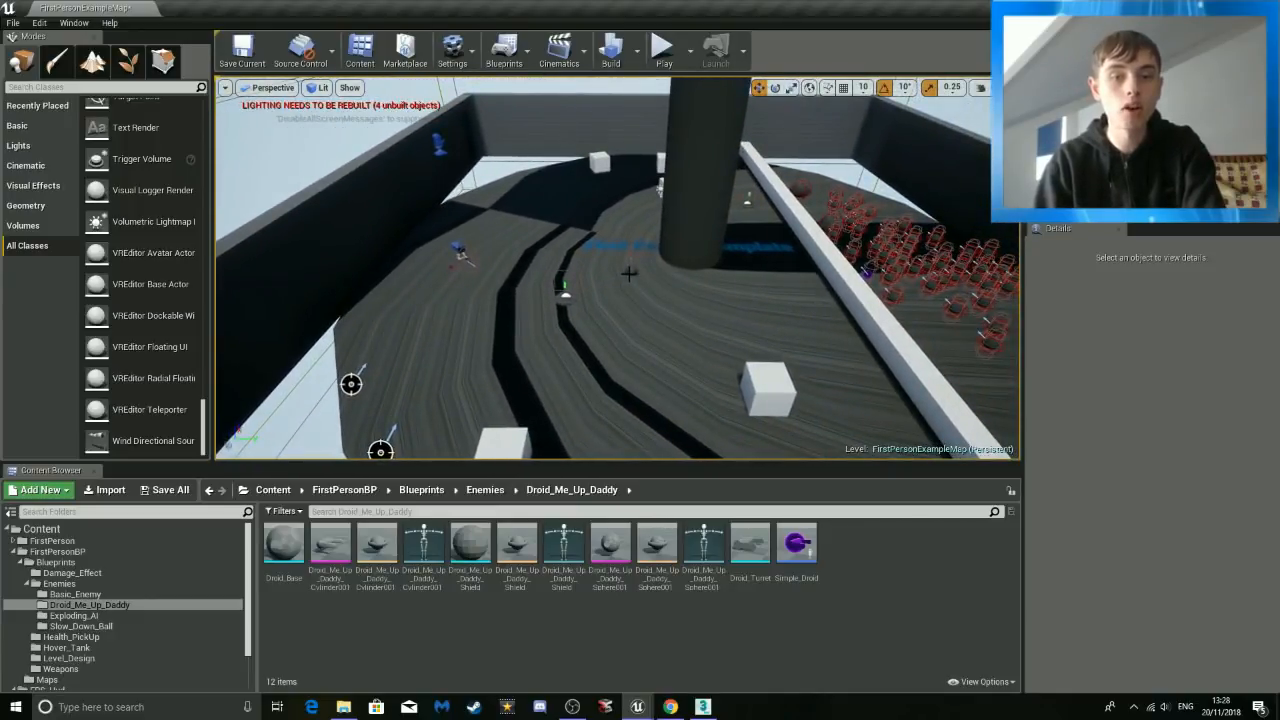
{"action": "left_click", "coordinate": [630, 270]}
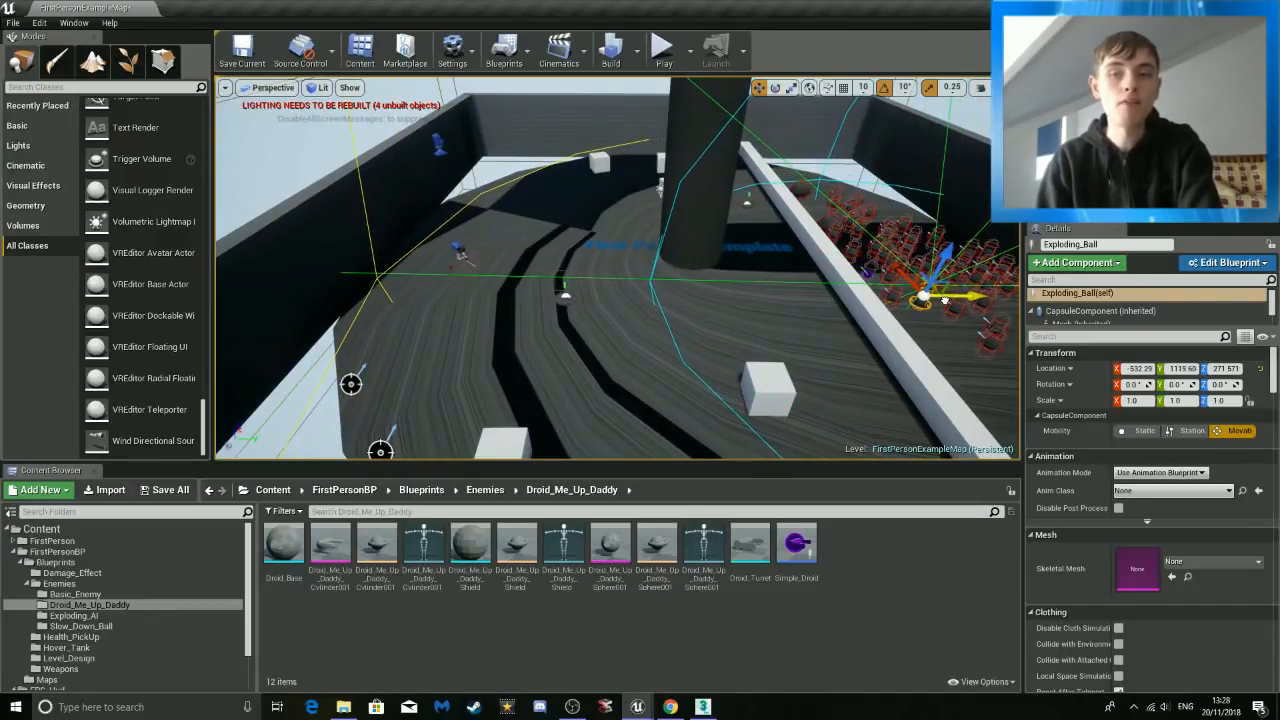
View the arena from outside its dark outer wall.
{"action": "right_click_drag", "start_coordinate": [787, 325], "coordinate": [998, 280]}
{"action": "key", "text": "w"}
{"action": "key", "text": "w"}
{"action": "key", "text": "w"}
{"action": "key", "text": "w"}
{"action": "key", "text": "s"}
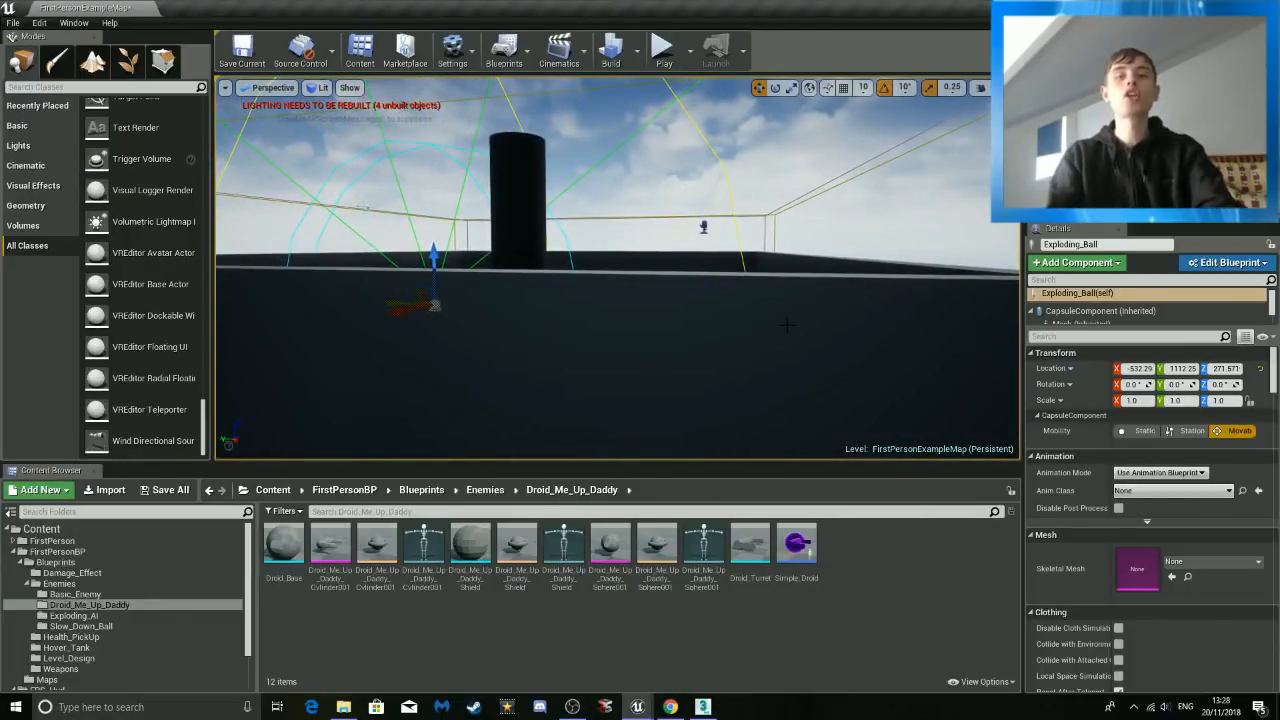